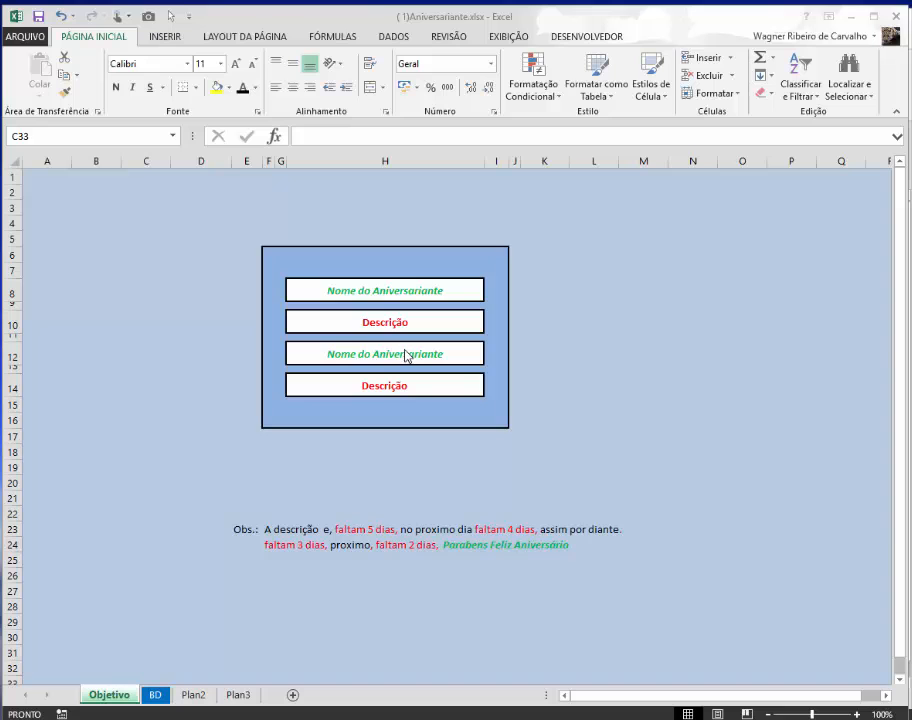
Open the BD sheet and look over its list of birthdays and the current date formula in C4.
click(155, 695)
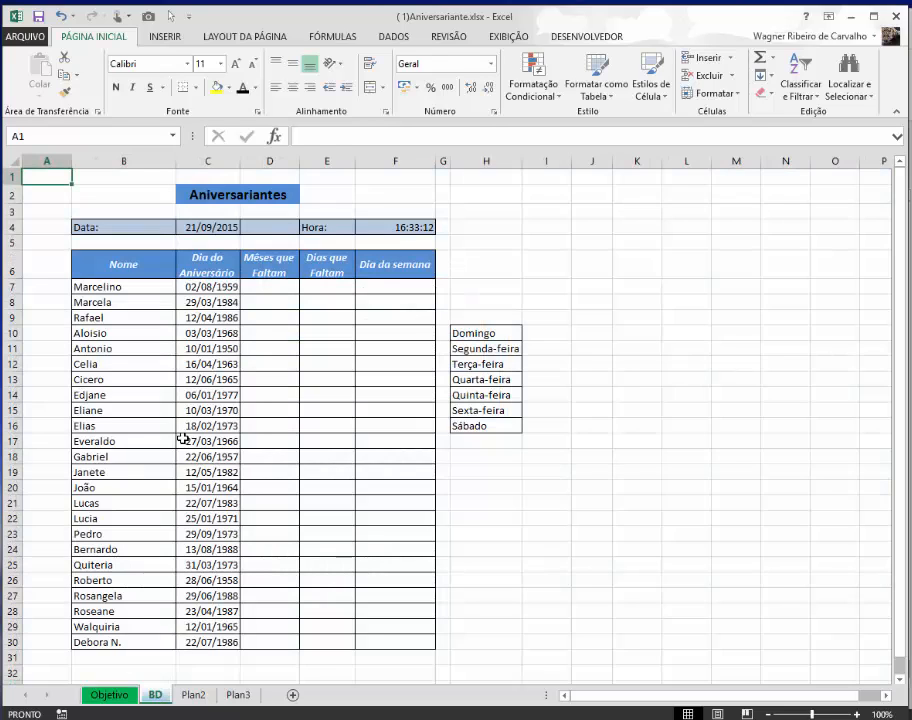
click(118, 286)
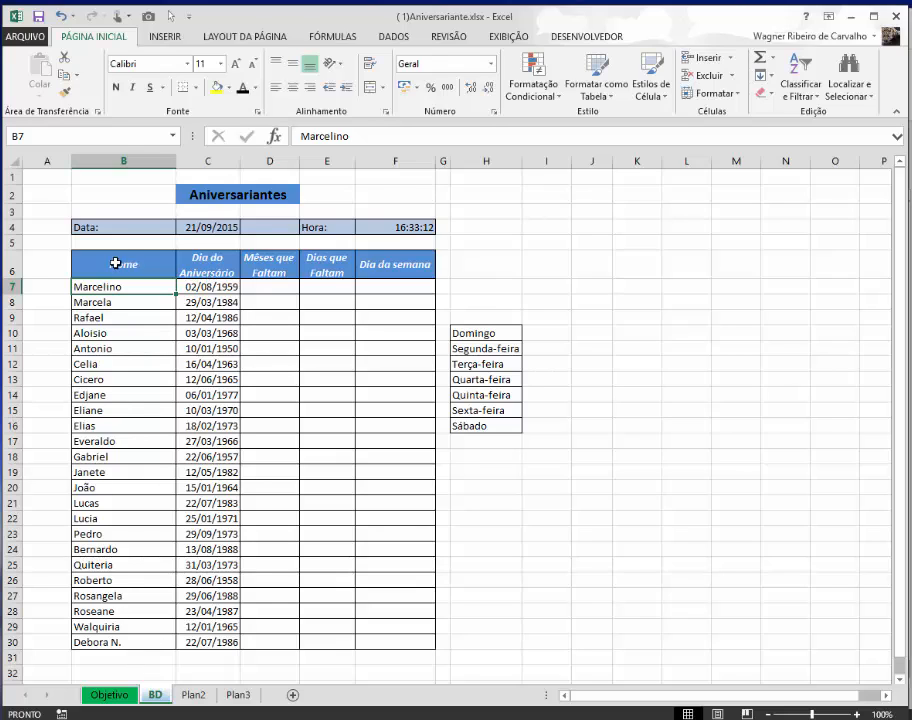
click(200, 228)
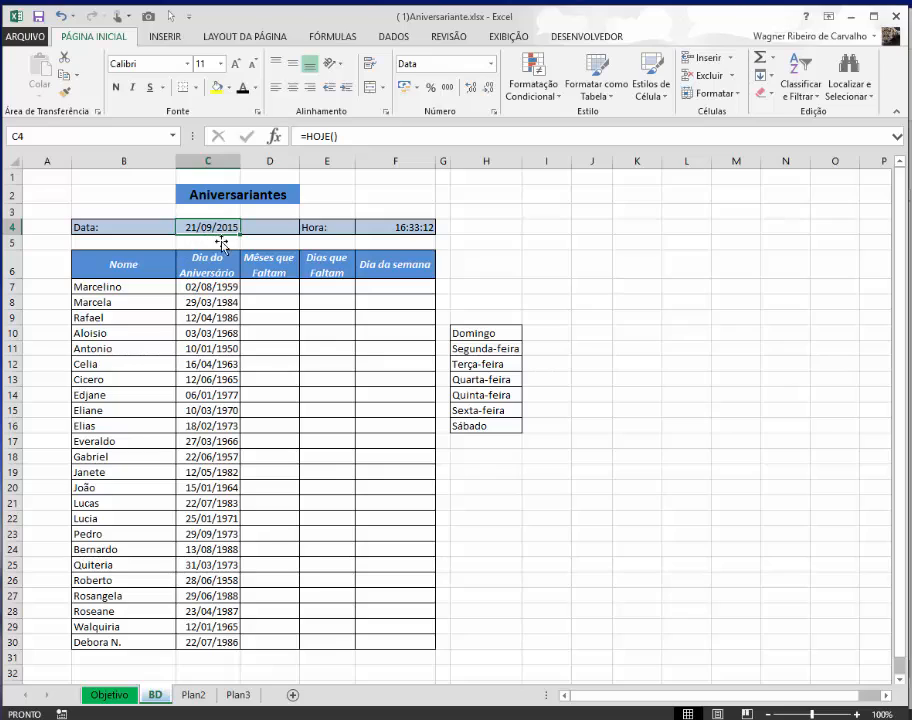
click(260, 283)
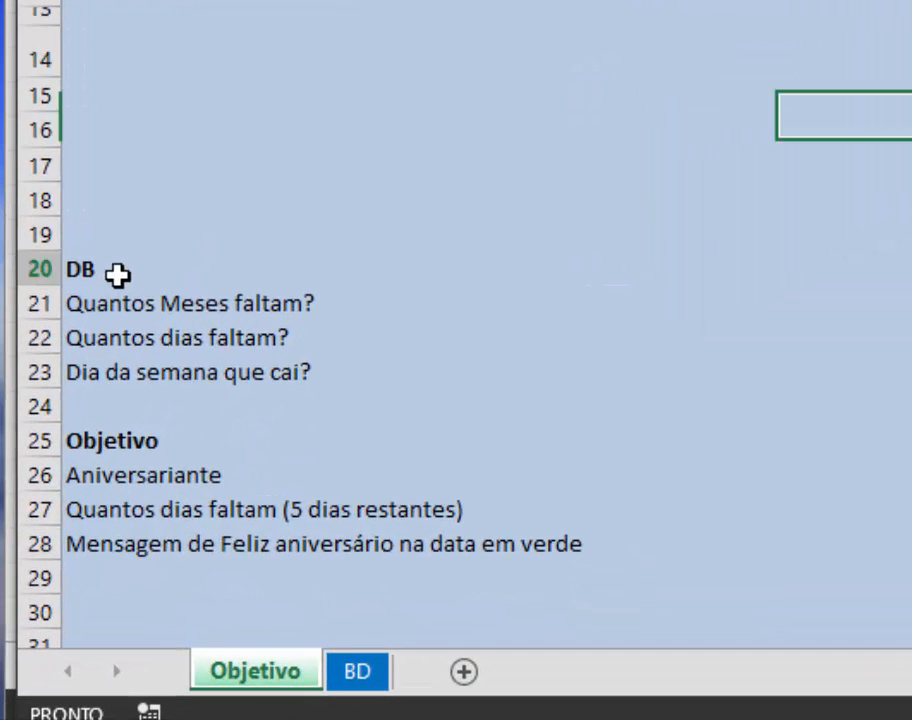
Read the task list on the Objetivo sheet of Aniversários.xlsx and inspect the date formula in C4 of BD.
click(80, 470)
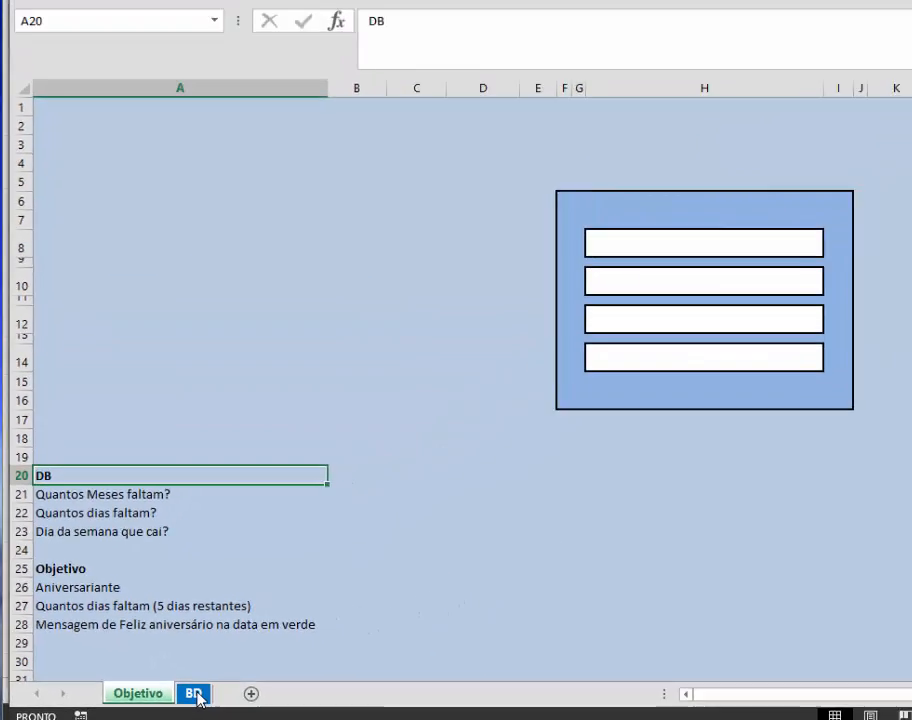
click(357, 671)
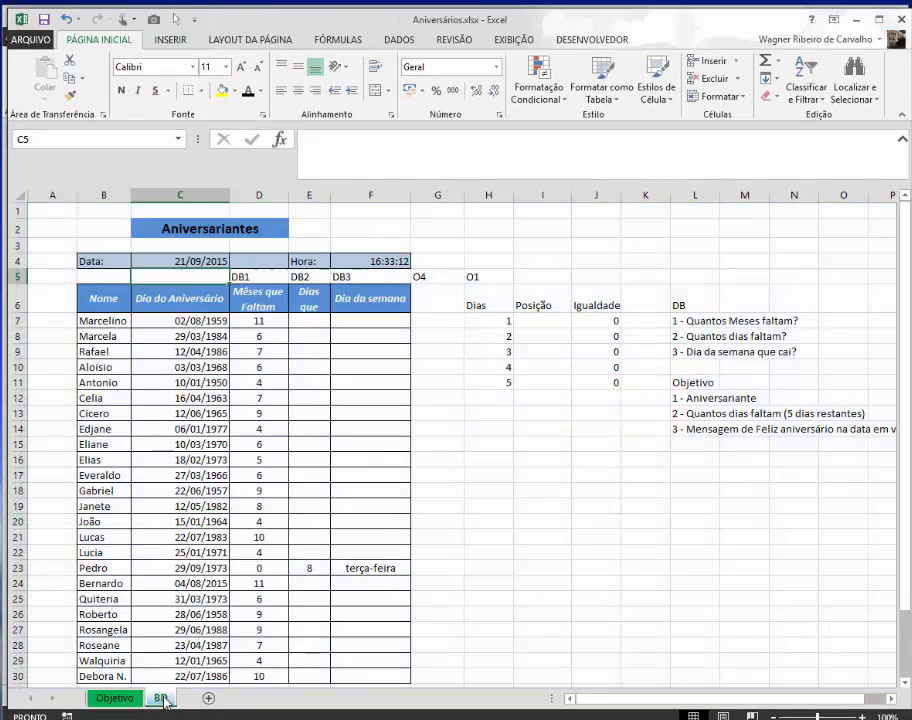
click(491, 541)
click(204, 258)
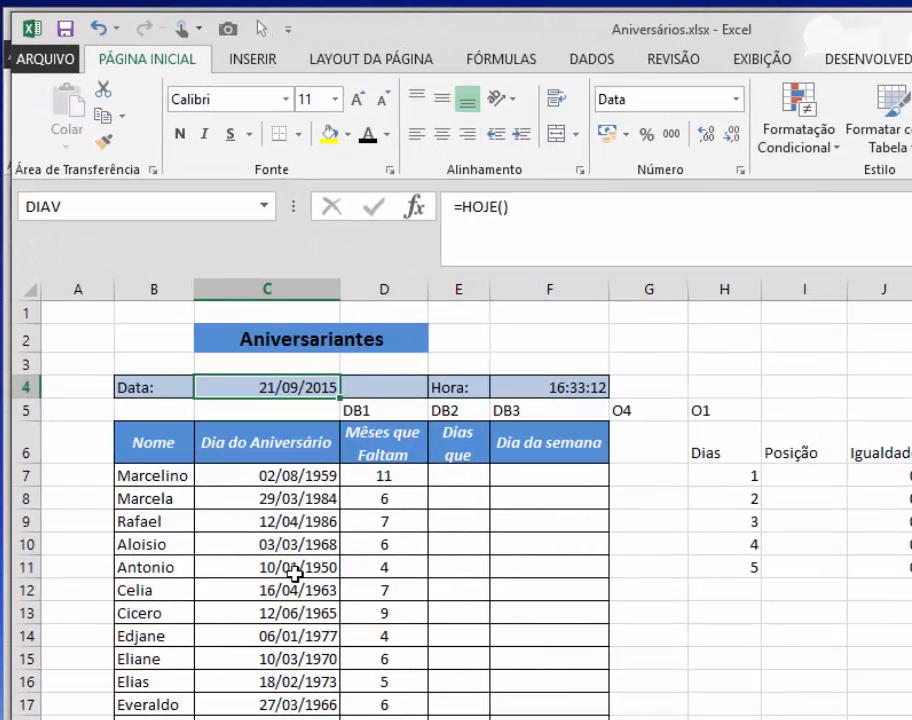
Examine how the months-remaining formula in D7 relates to the birthday in C7 and the current date in C4.
click(381, 475)
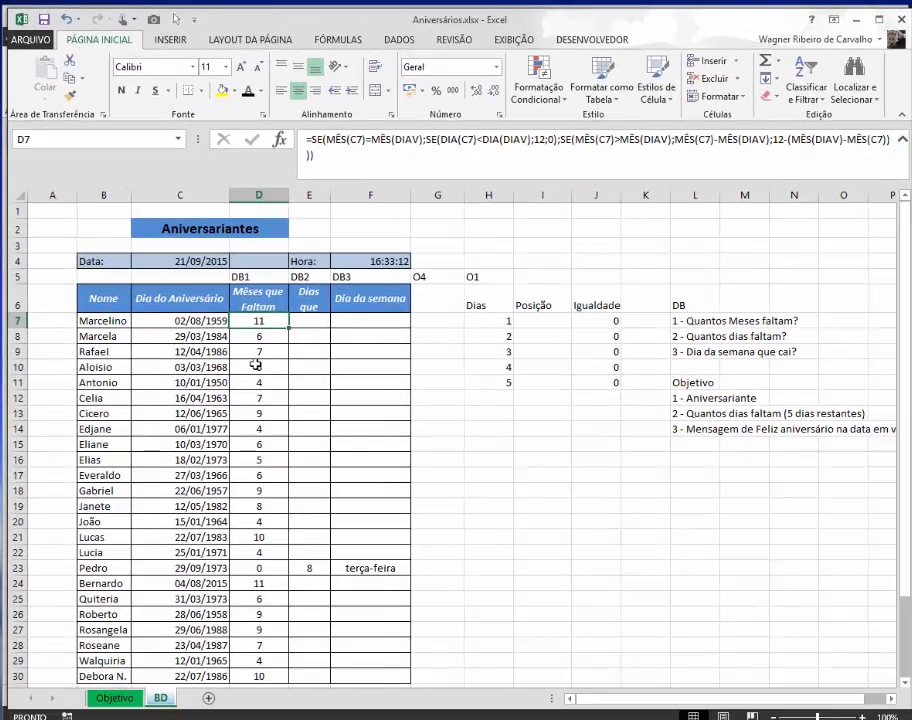
click(259, 388)
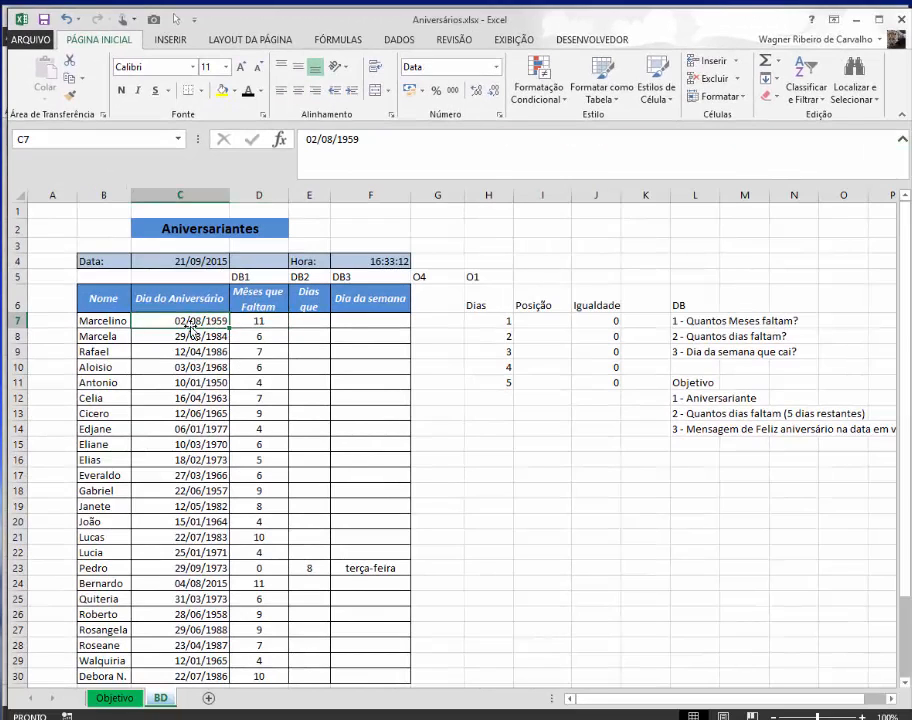
click(120, 322)
click(145, 336)
click(191, 321)
click(166, 260)
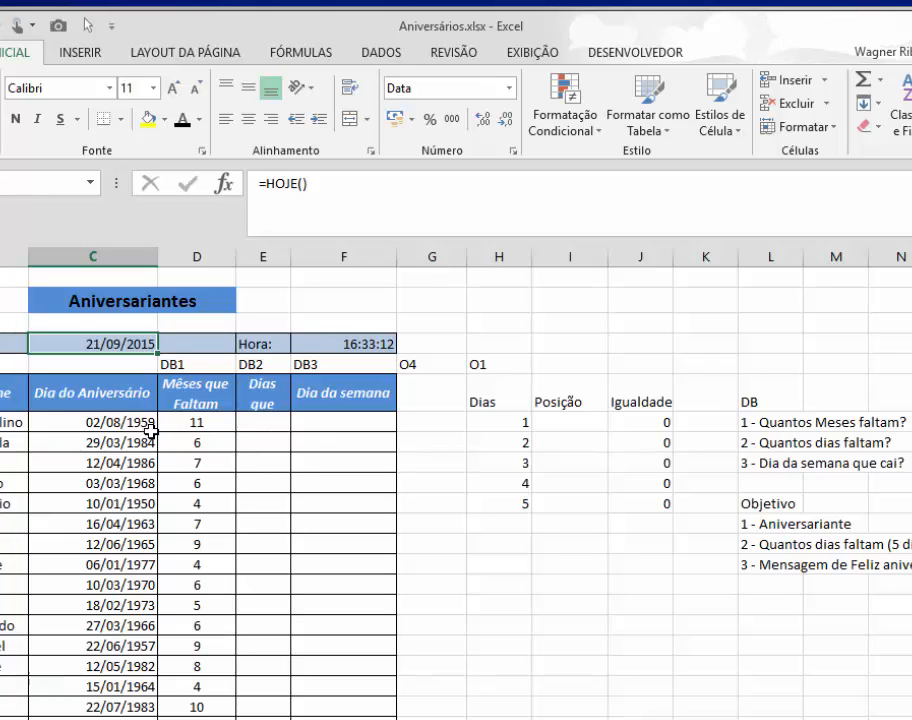
click(128, 424)
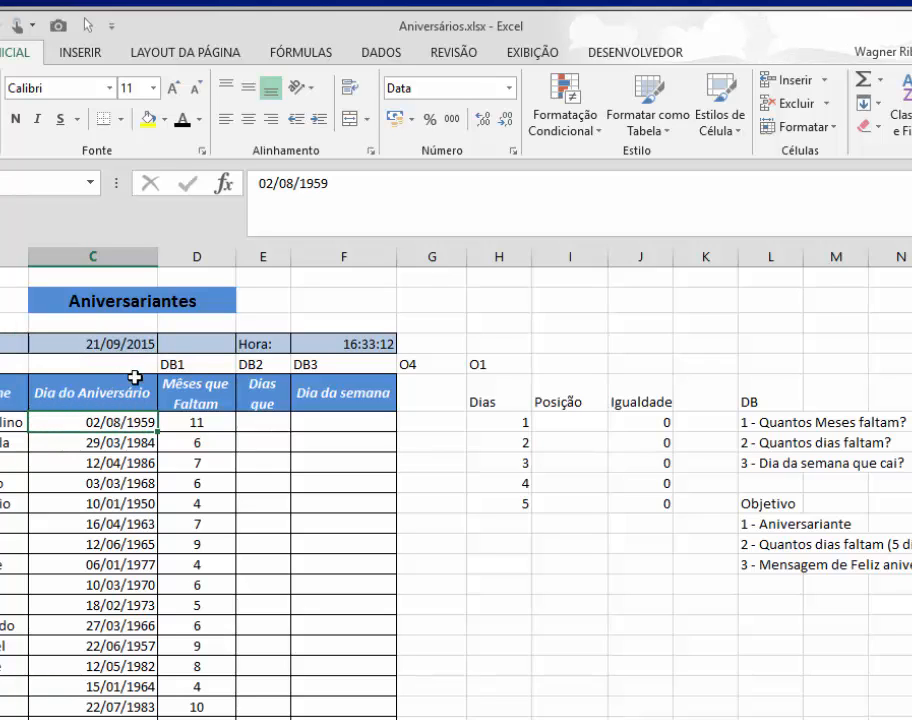
click(175, 428)
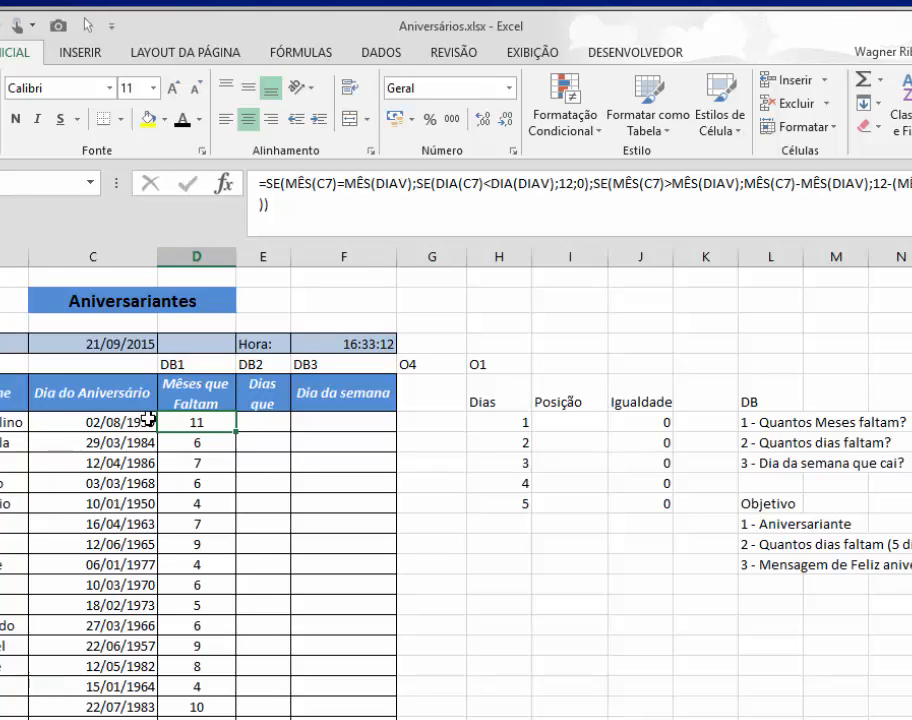
click(150, 420)
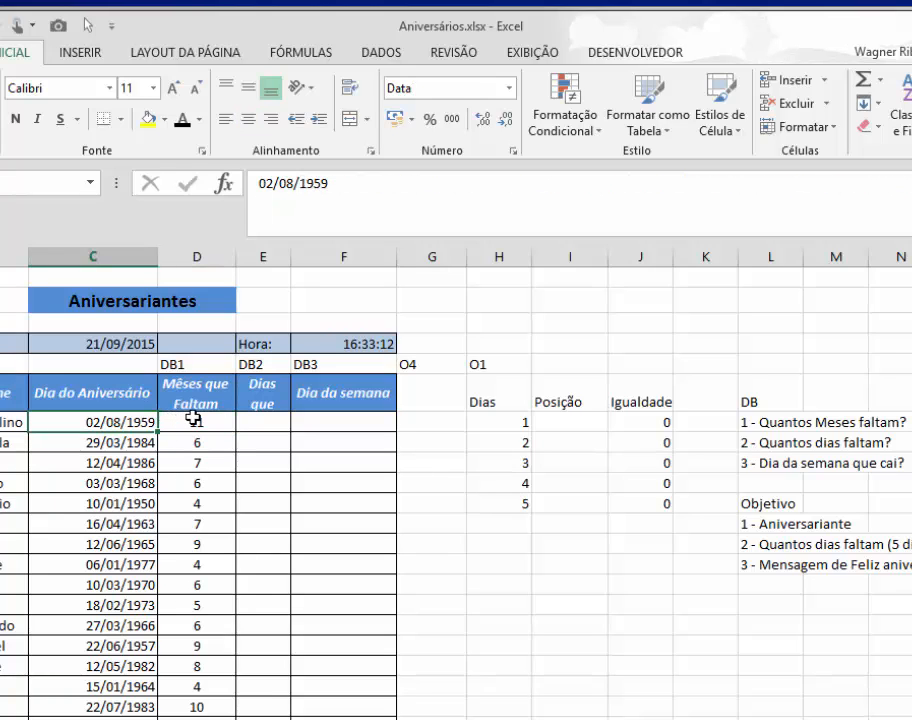
click(192, 422)
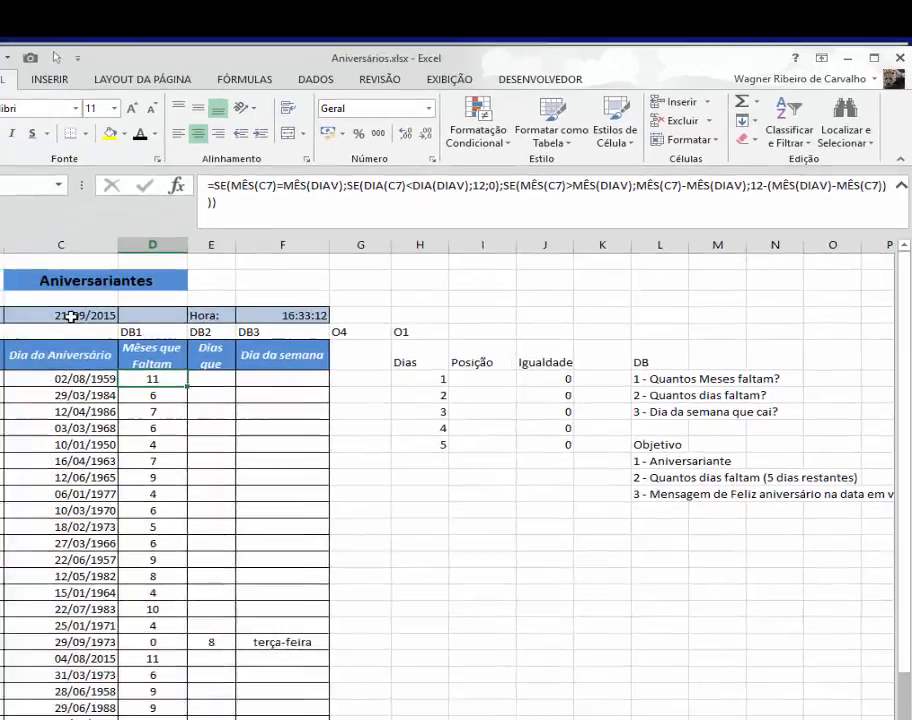
Inspect the defined name DIAV of the current date cell C4 and the D7 formula that refers to it.
click(72, 316)
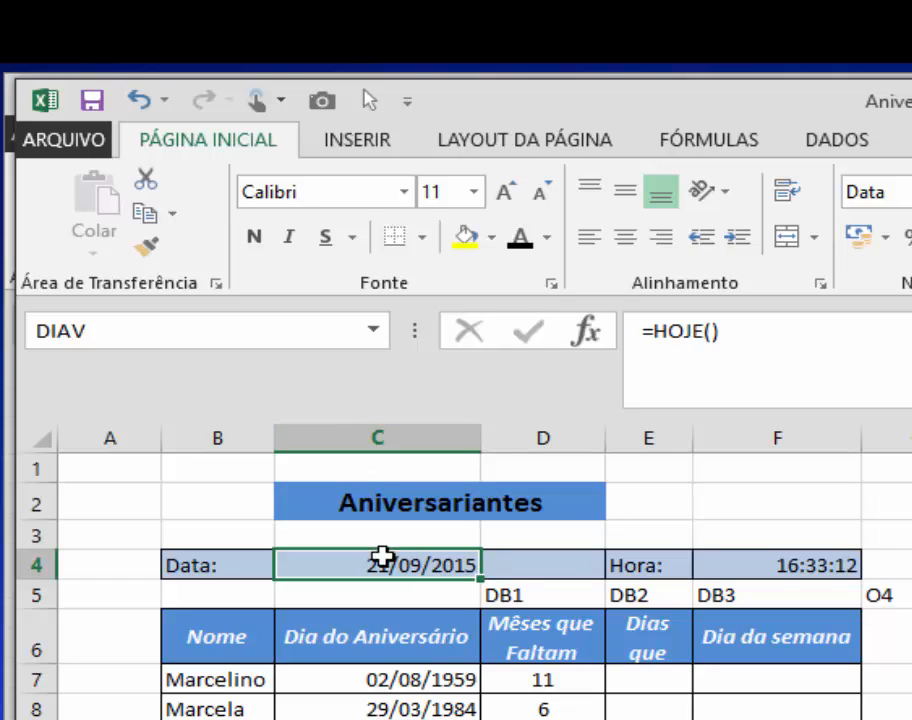
click(165, 329)
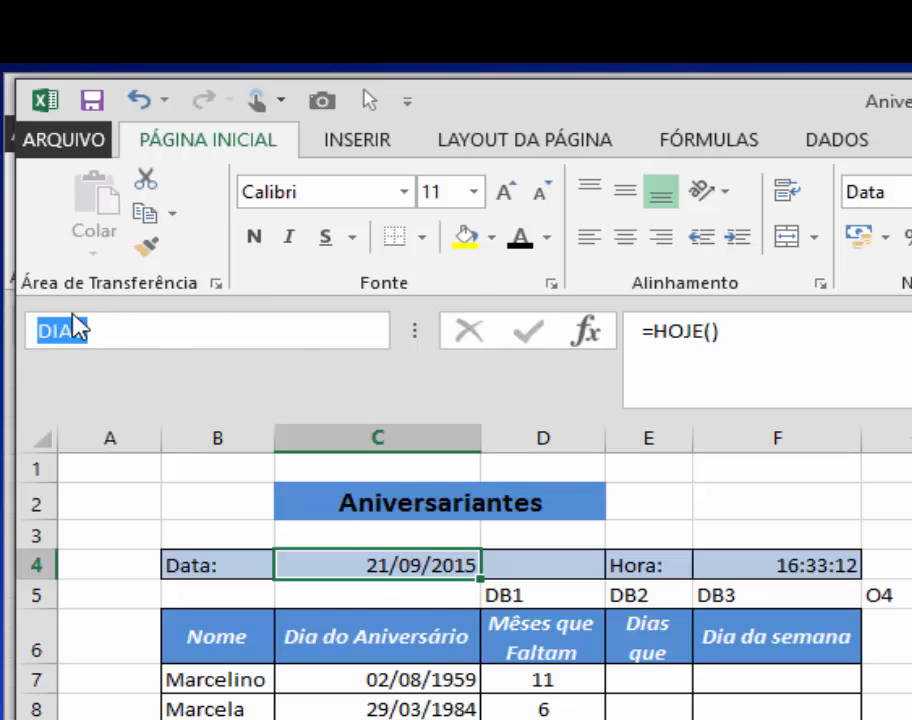
click(143, 334)
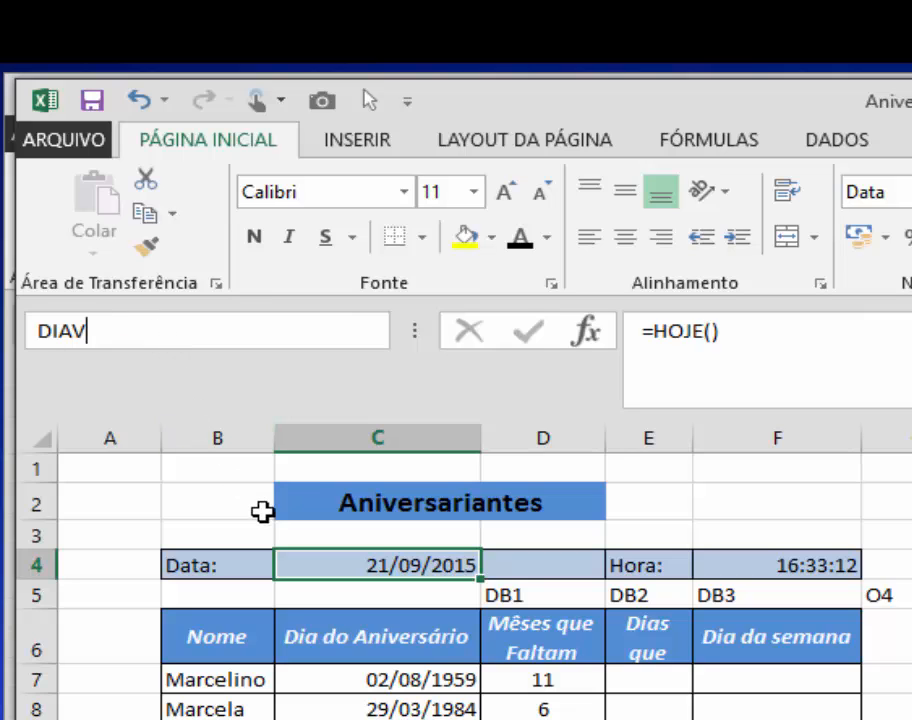
key(BackSpace)
key(BackSpace)
key(BackSpace)
key(BackSpace)
click(536, 680)
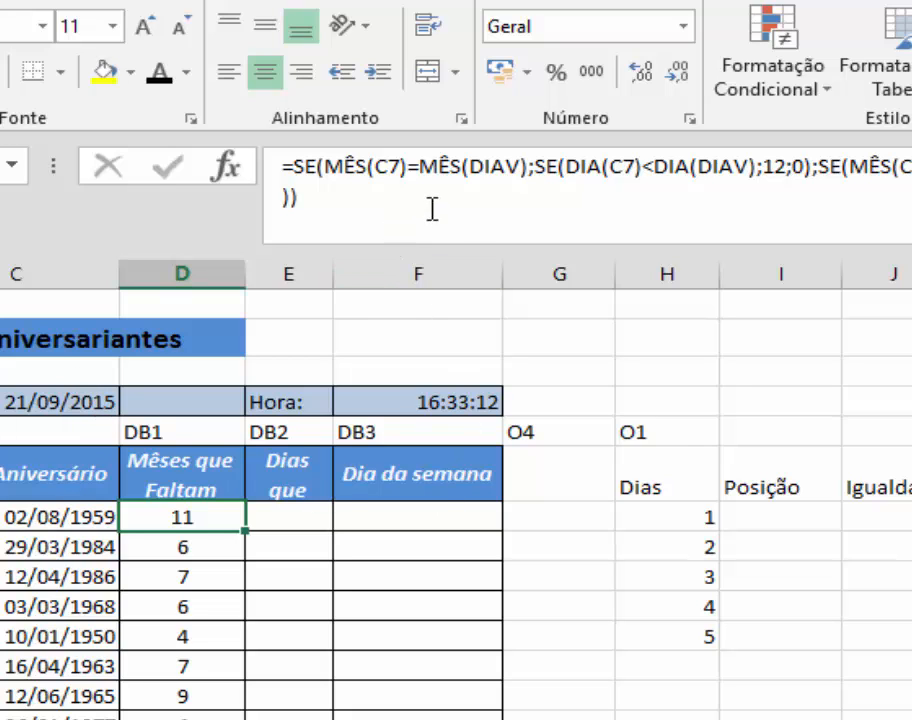
Enter the date 14/05/2015 in G2 and extract its month in H2 with the MÊS function.
click(592, 344)
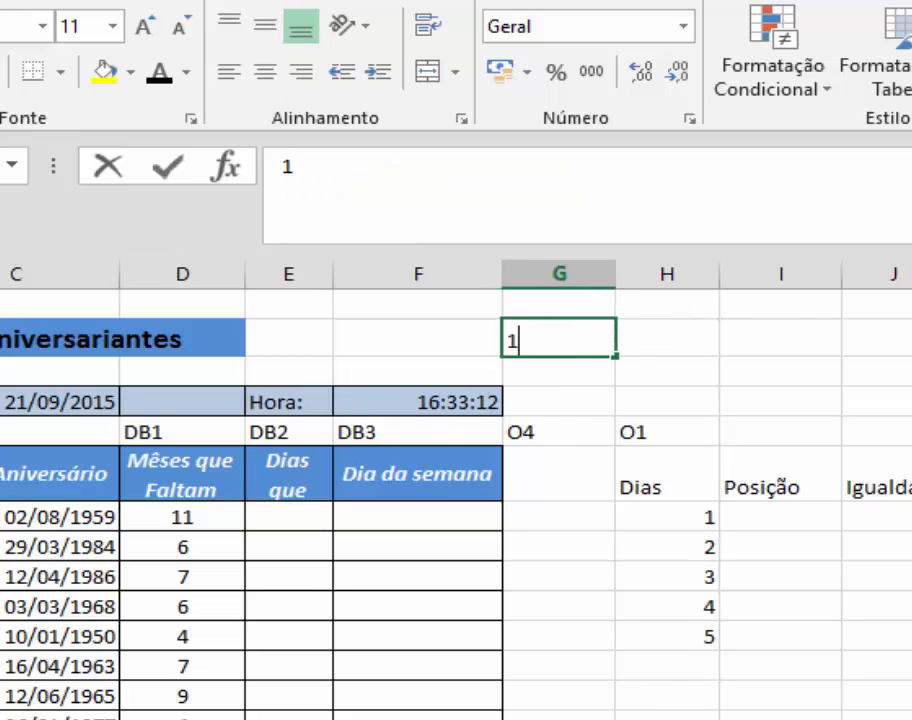
text(14/05/2015)
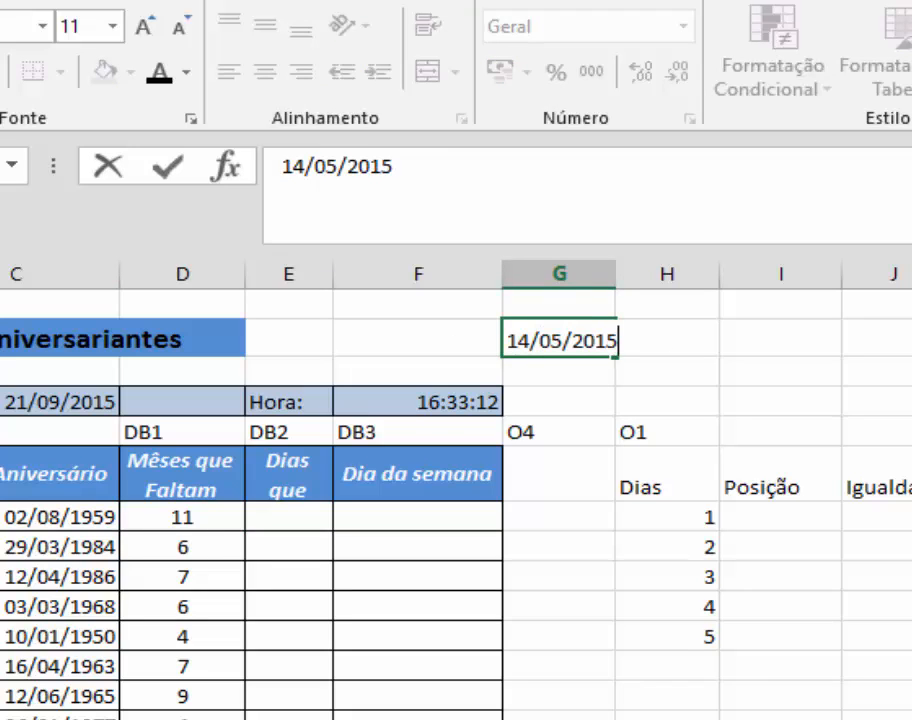
key(Return)
key(Up)
key(Right)
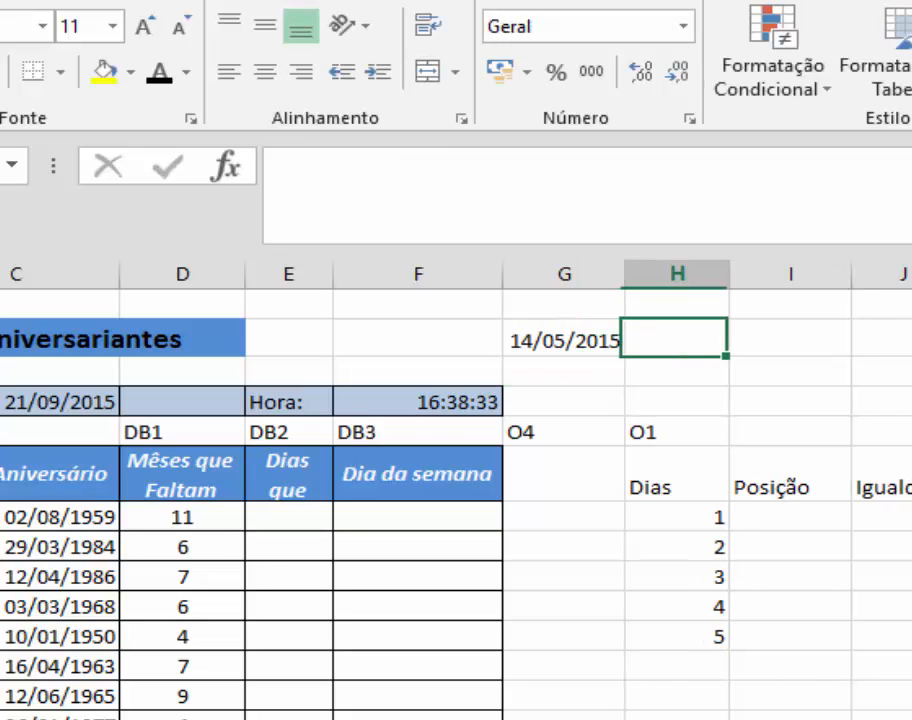
text(=)
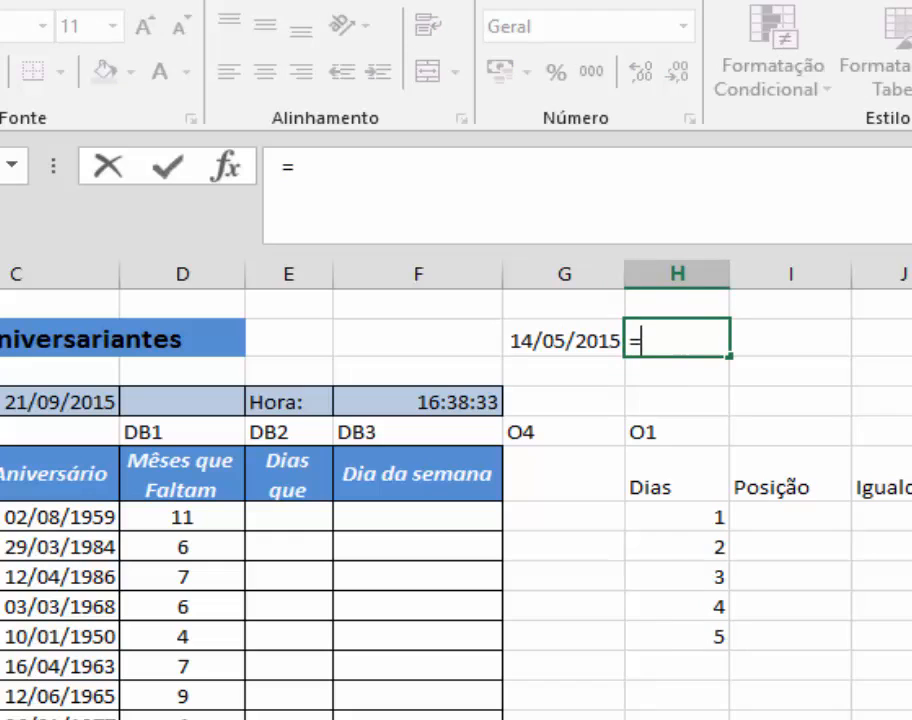
text(Mê)
key(Tab)
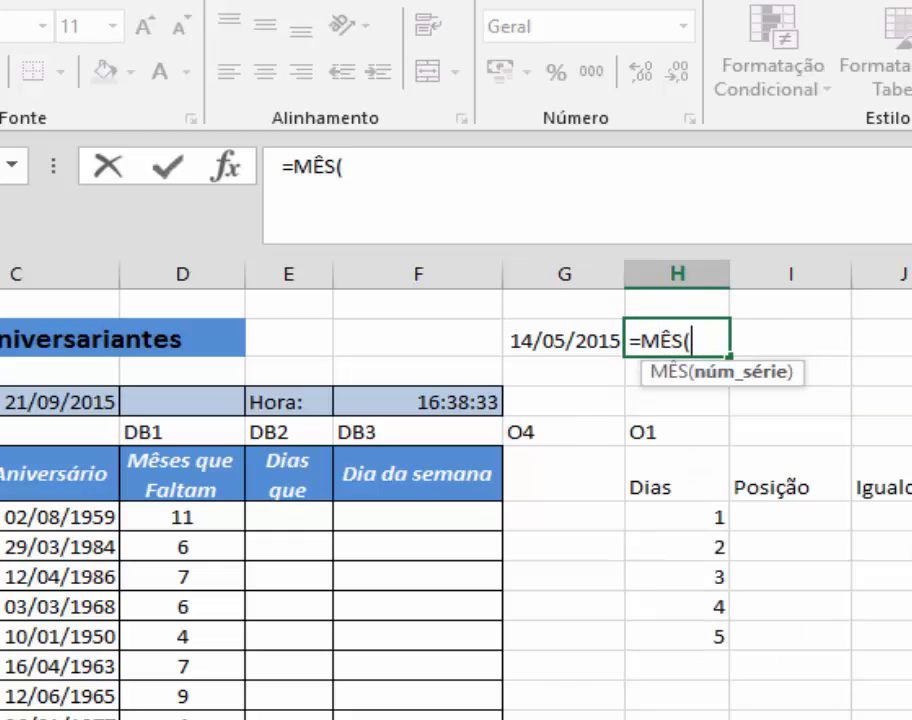
key(Left)
key(Return)
Clear the sample date and the month formula from G2 and H2.
key(Up)
key(Left)
key(shift+Right)
key(Delete)
Highlight the first logical test, MÊS(C7)=MÊS(DIAV), in the months-remaining formula of D7.
key(Down)
key(Down)
key(Down)
key(Down)
key(Down)
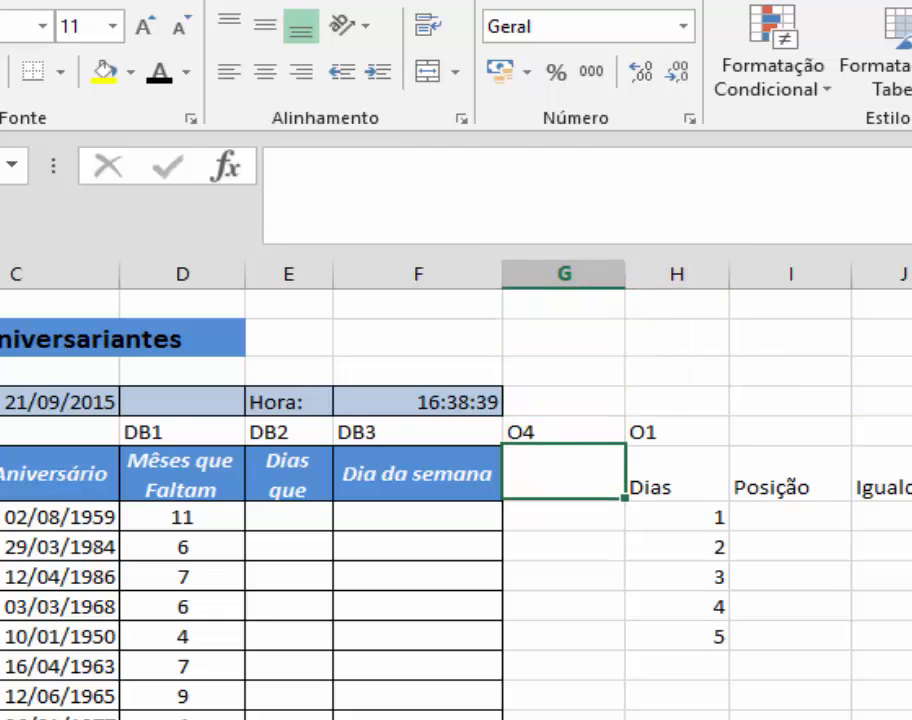
key(Home)
key(Right)
key(Right)
key(Right)
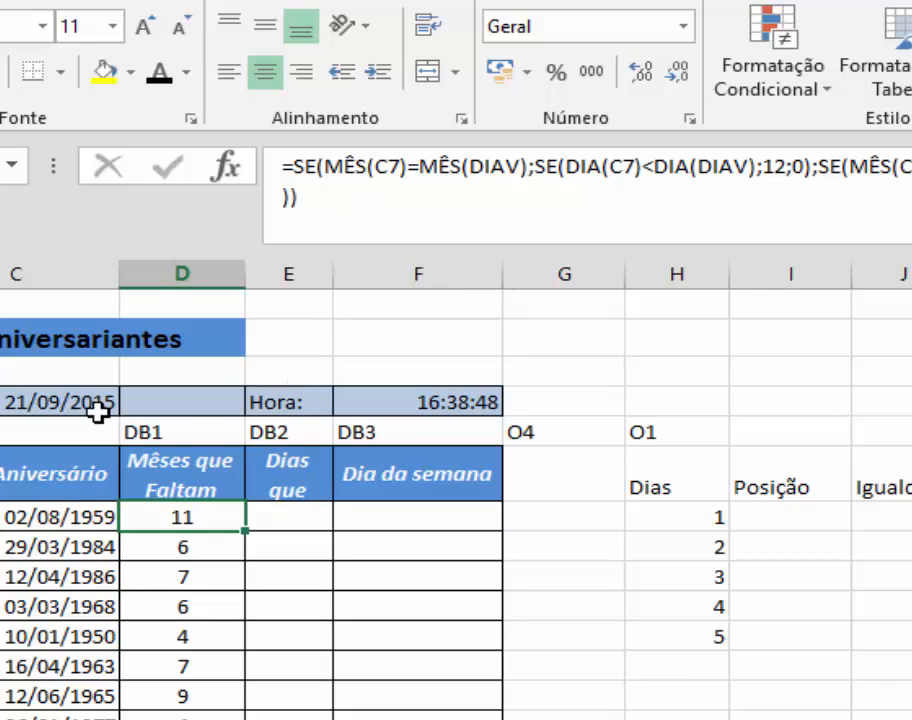
double_click(515, 167)
shift+click(324, 167)
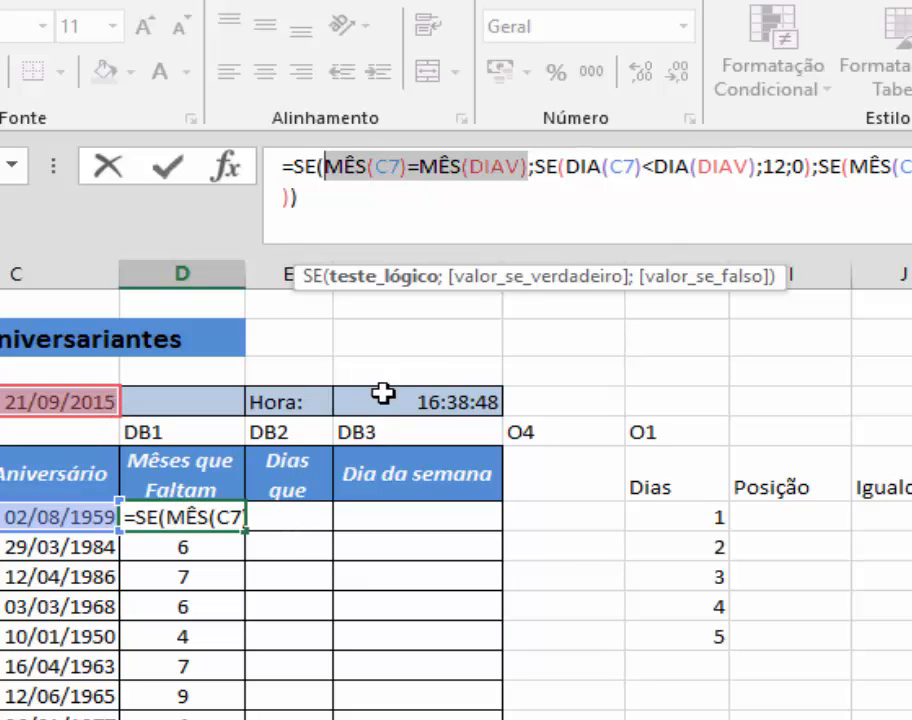
Examine the nested SE conditions comparing days and months in the D7 formula, and close the formula without changing it.
click(550, 165)
drag(535, 165, 752, 162)
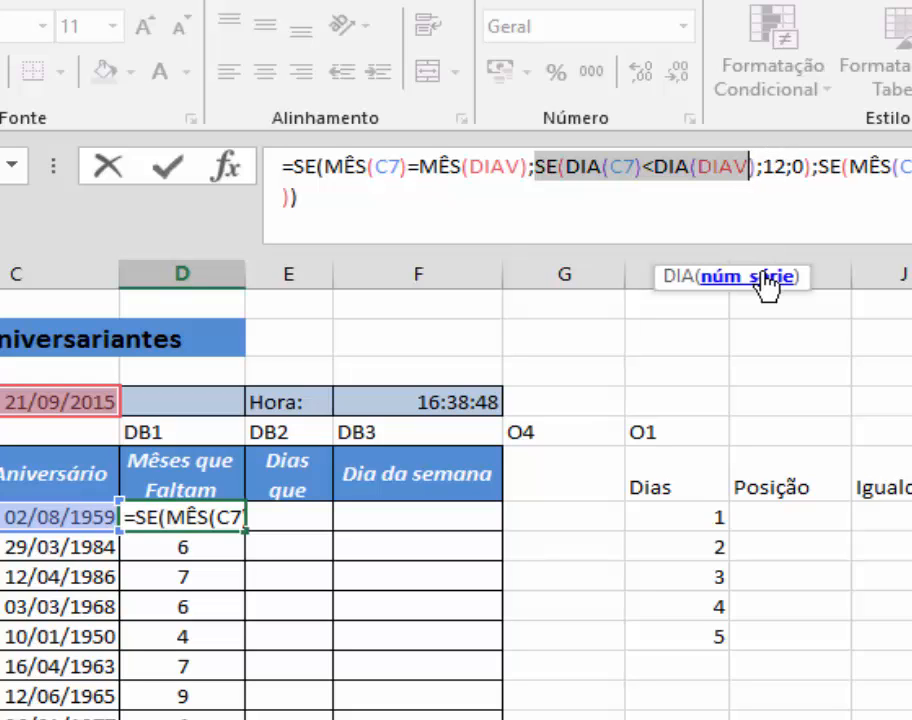
click(806, 166)
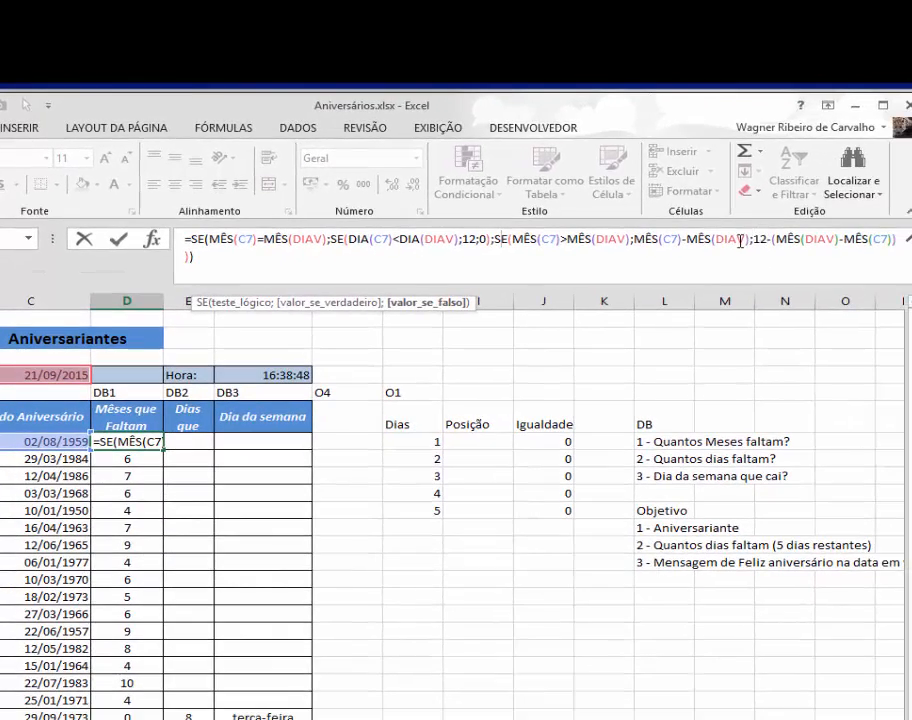
click(751, 240)
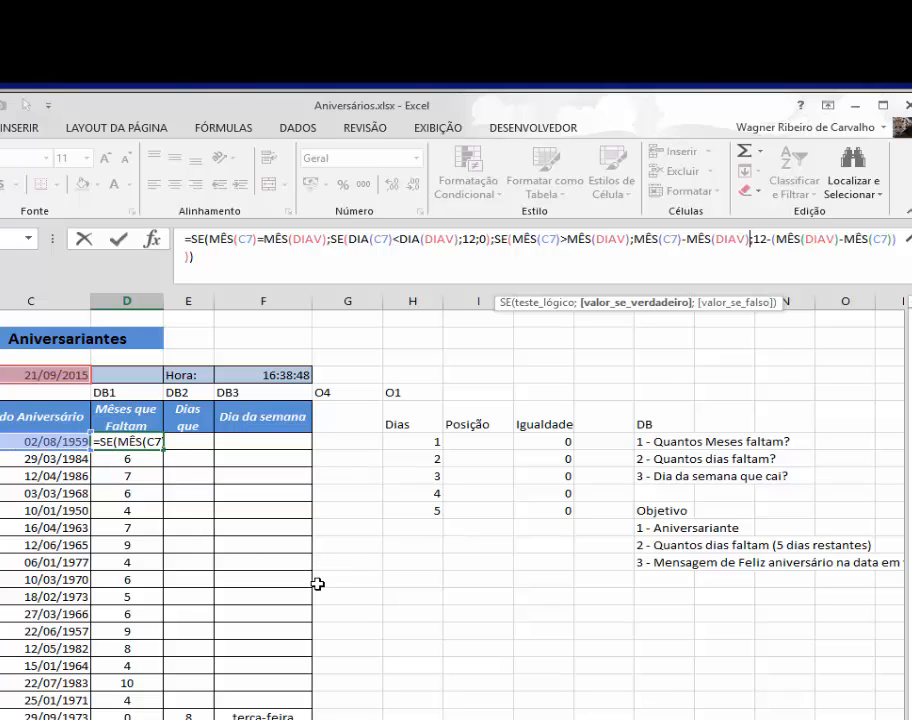
key(Return)
Check the months-remaining results in D7 and D20 against the birthdays in C7 and C20.
click(134, 441)
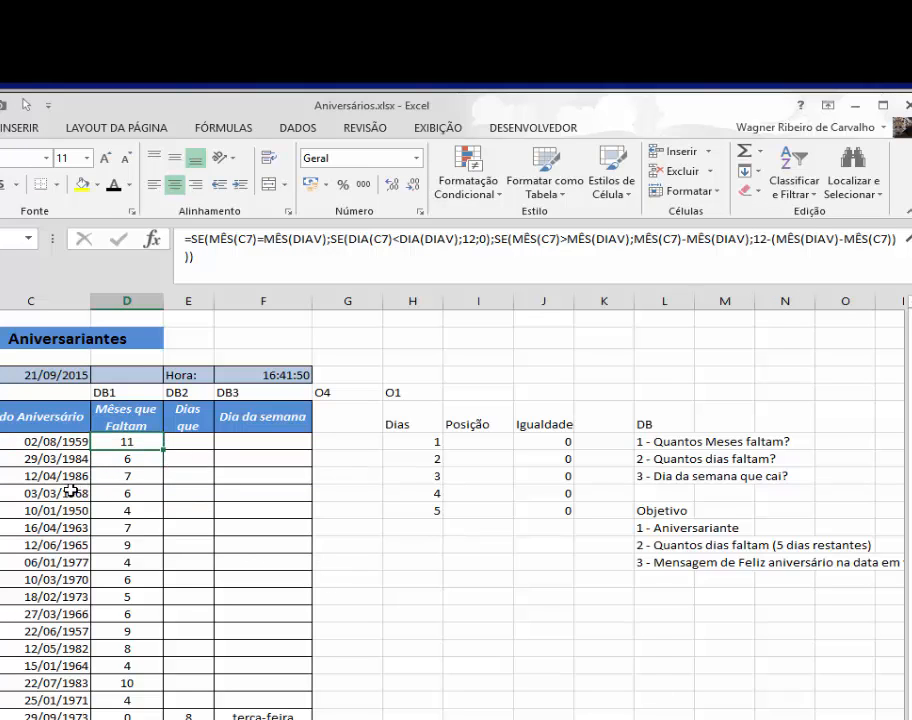
click(74, 445)
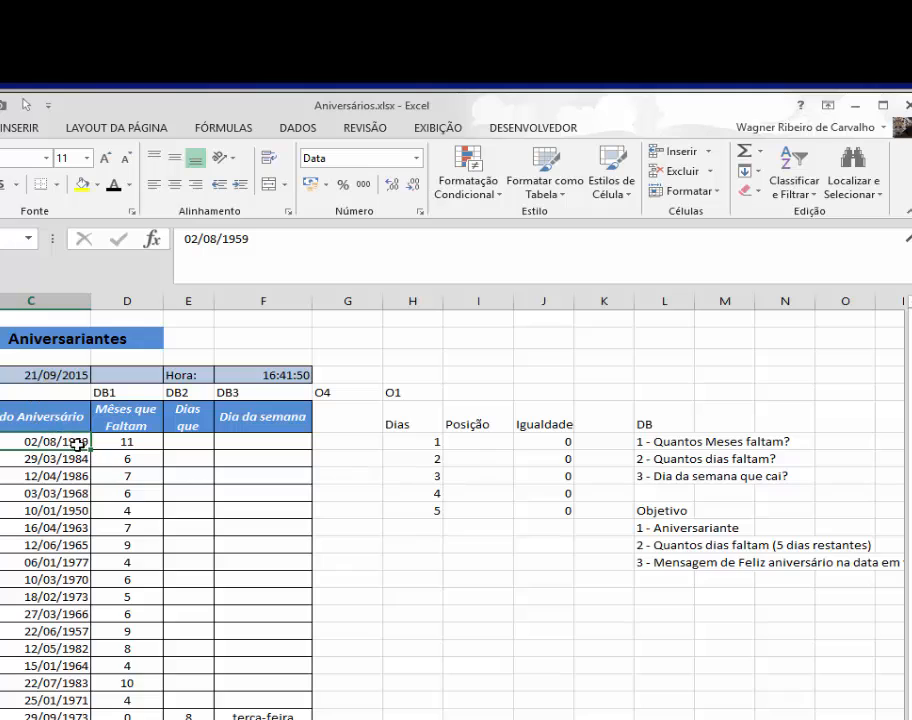
click(124, 438)
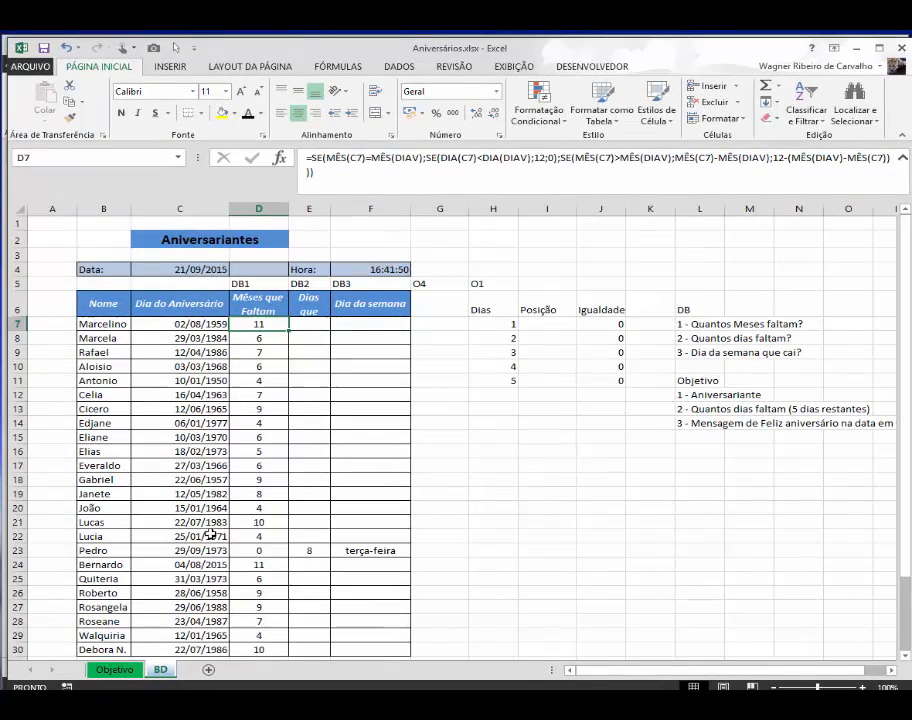
click(196, 507)
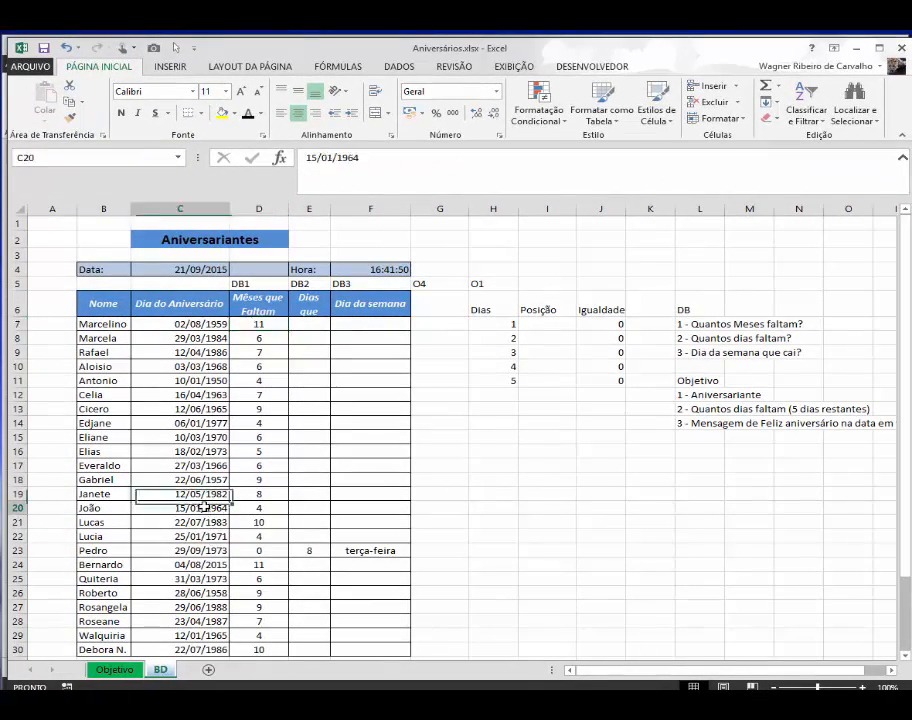
click(126, 508)
click(189, 508)
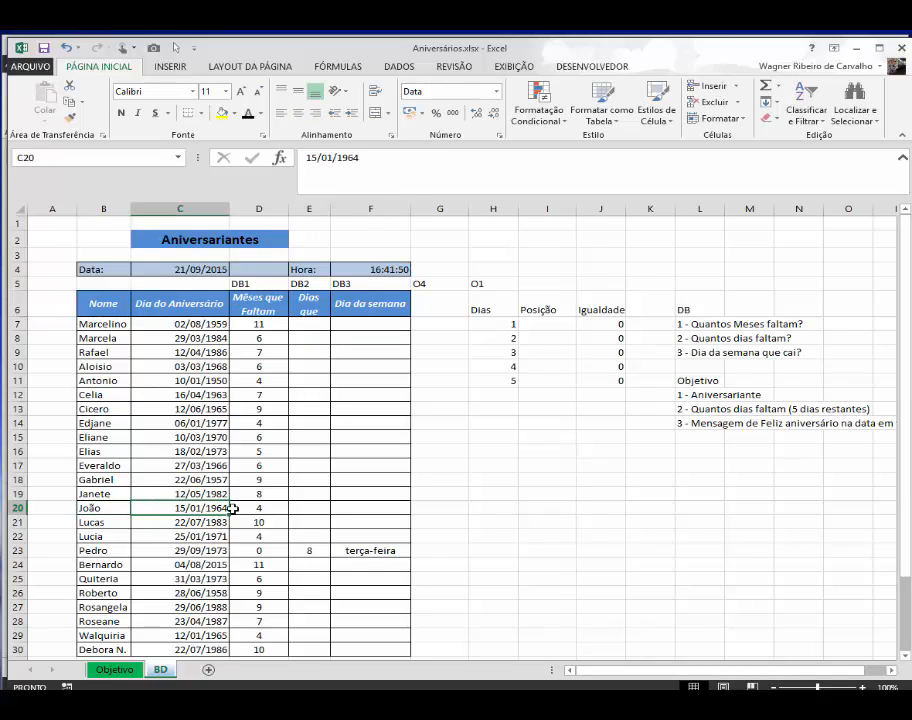
click(245, 507)
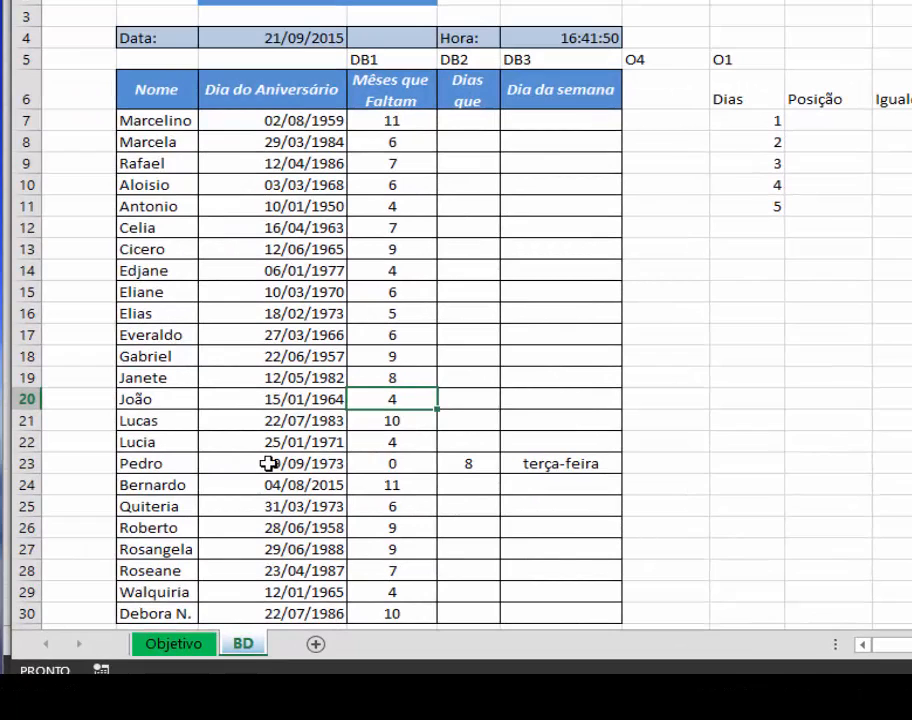
Check the months-remaining result in D23, and review the months-remaining values in D7:D30.
click(364, 463)
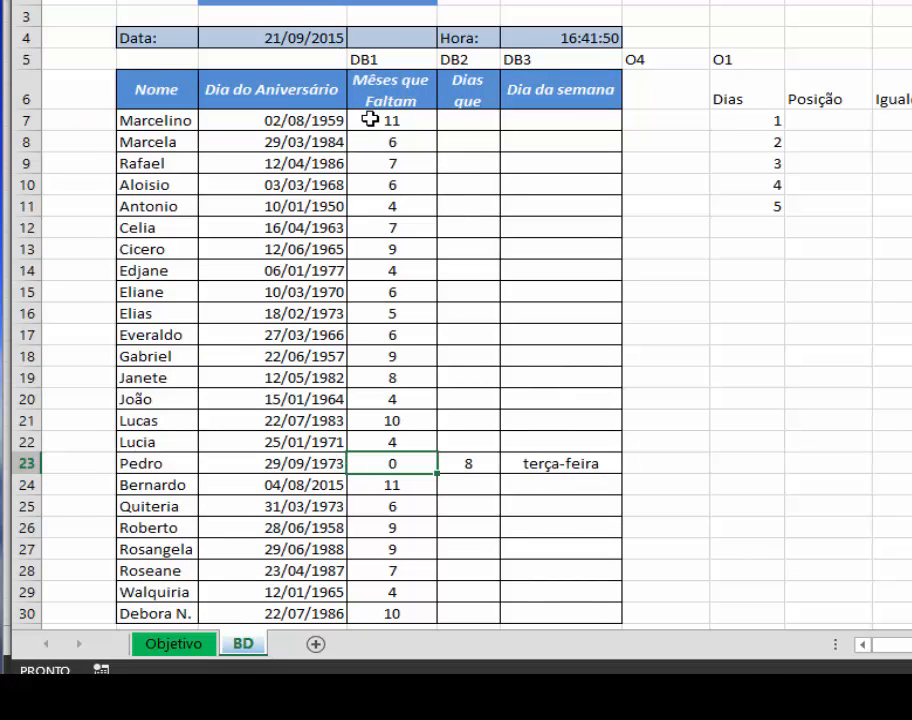
drag(368, 118, 411, 619)
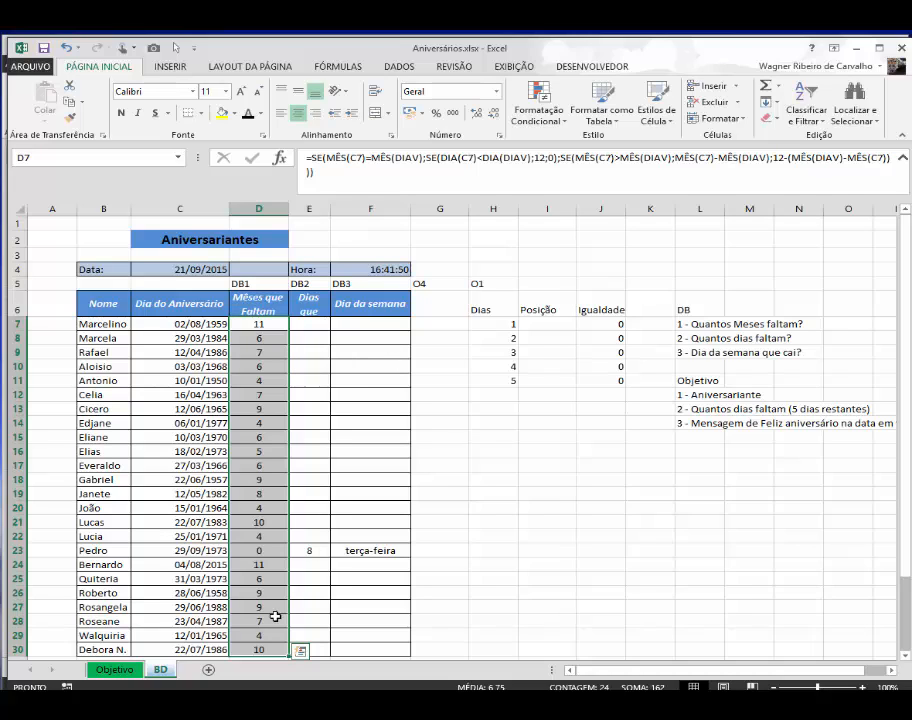
click(438, 398)
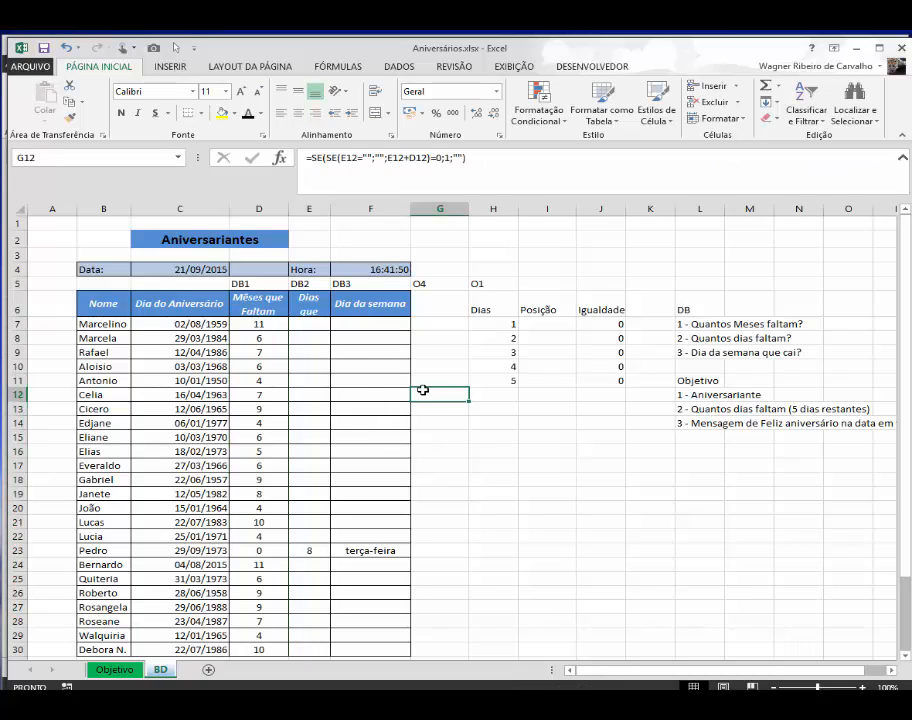
Increase the height of header row 6 so the full "Dias que Faltam" heading fits.
click(316, 324)
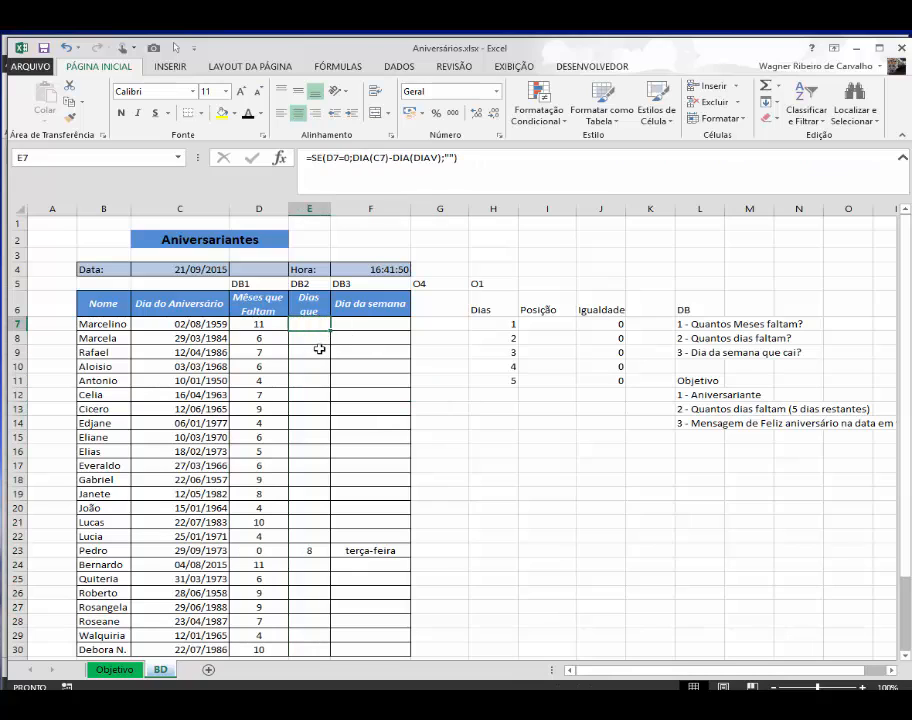
drag(8, 316, 8, 335)
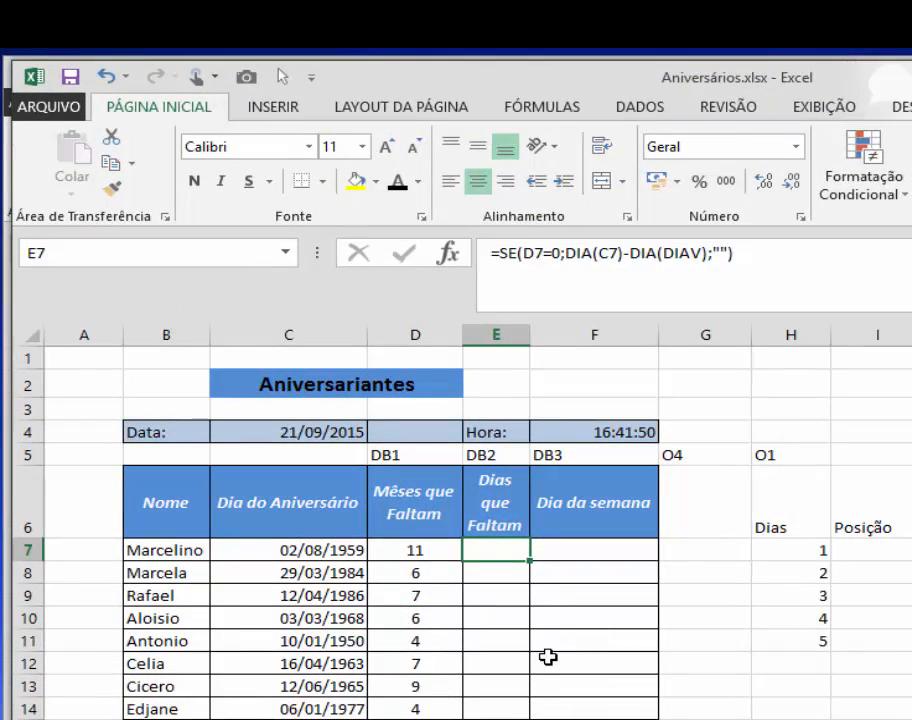
Compare the days-remaining formula in E7 with the months-remaining cell D7 that it tests.
key(Left)
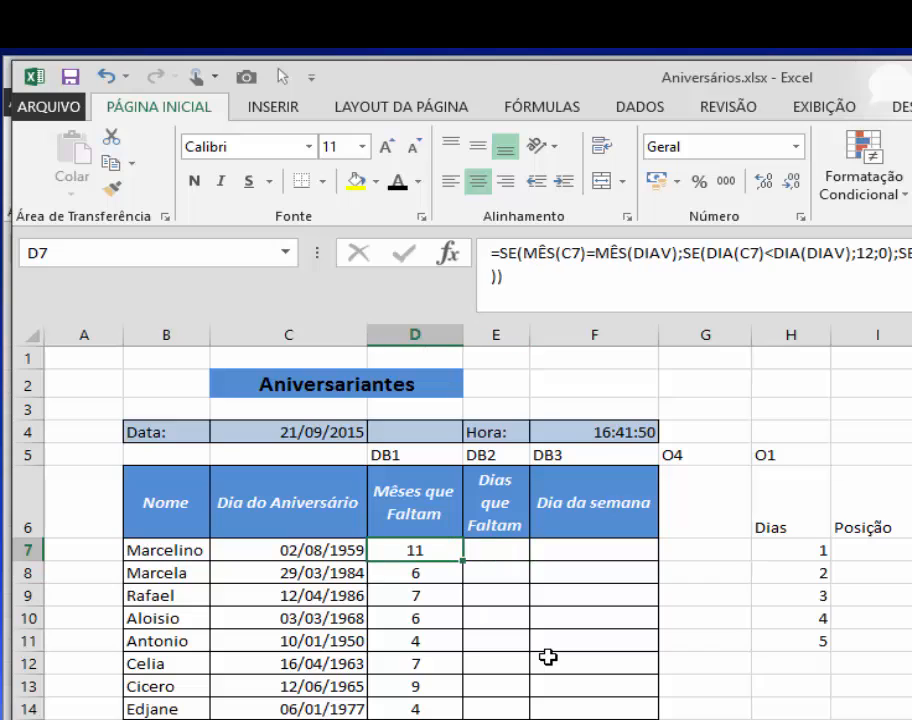
key(Up)
key(Down)
key(Up)
key(Down)
key(Right)
key(Left)
key(Right)
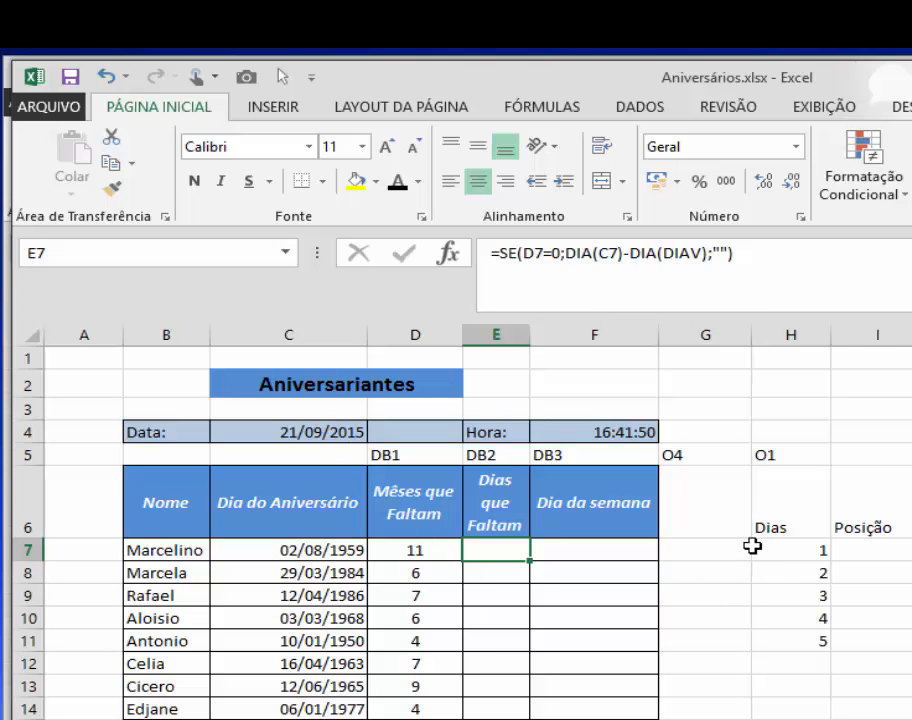
Enter =DIA(DIAV) in H2 to extract the day from the current date in C4.
click(775, 389)
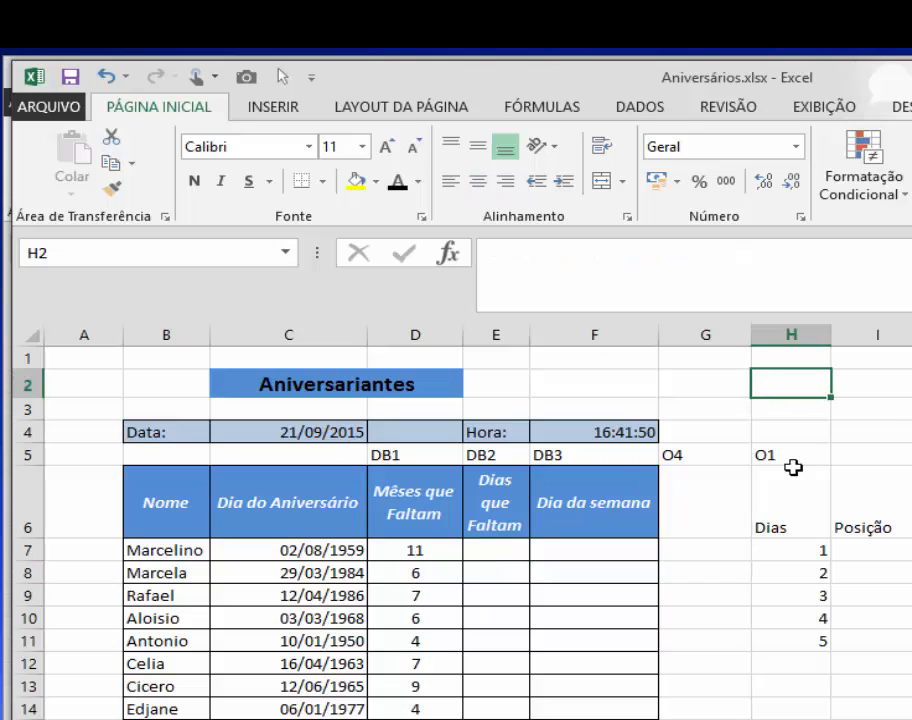
text(=)
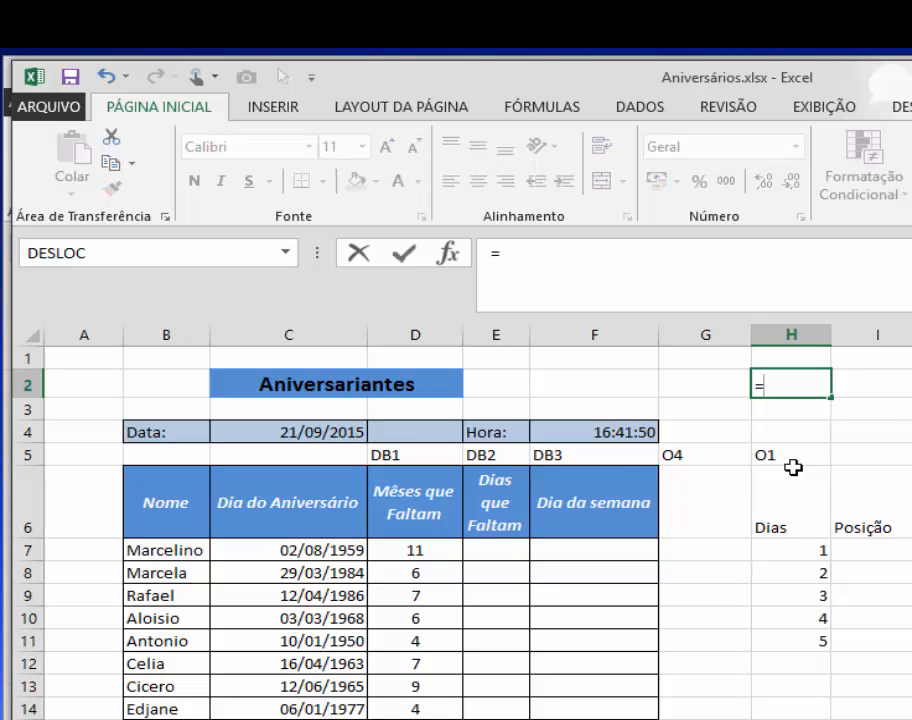
text(dia()
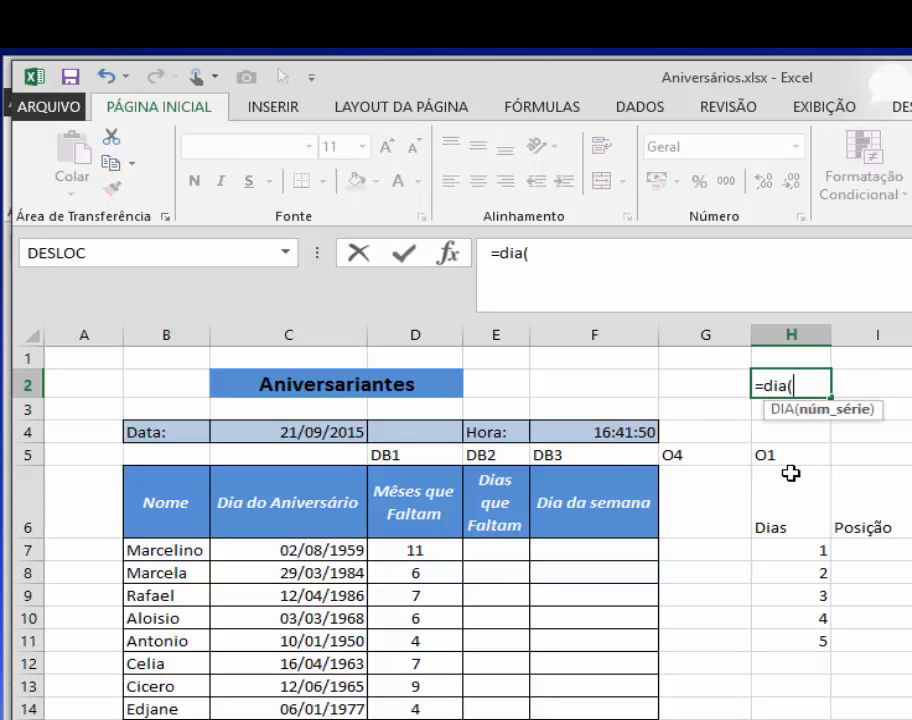
click(256, 435)
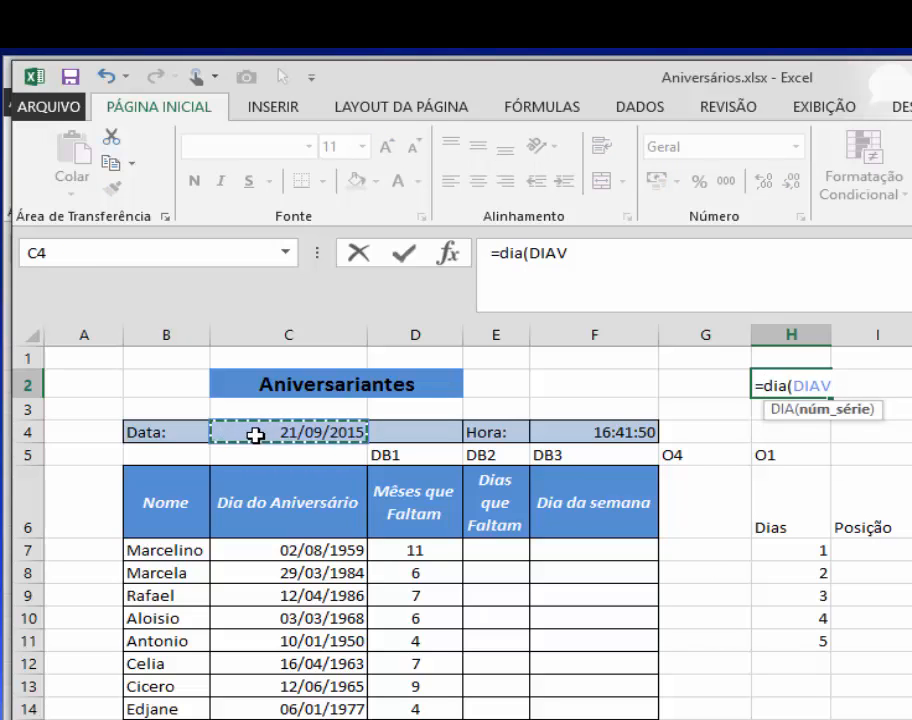
key(Return)
key(Up)
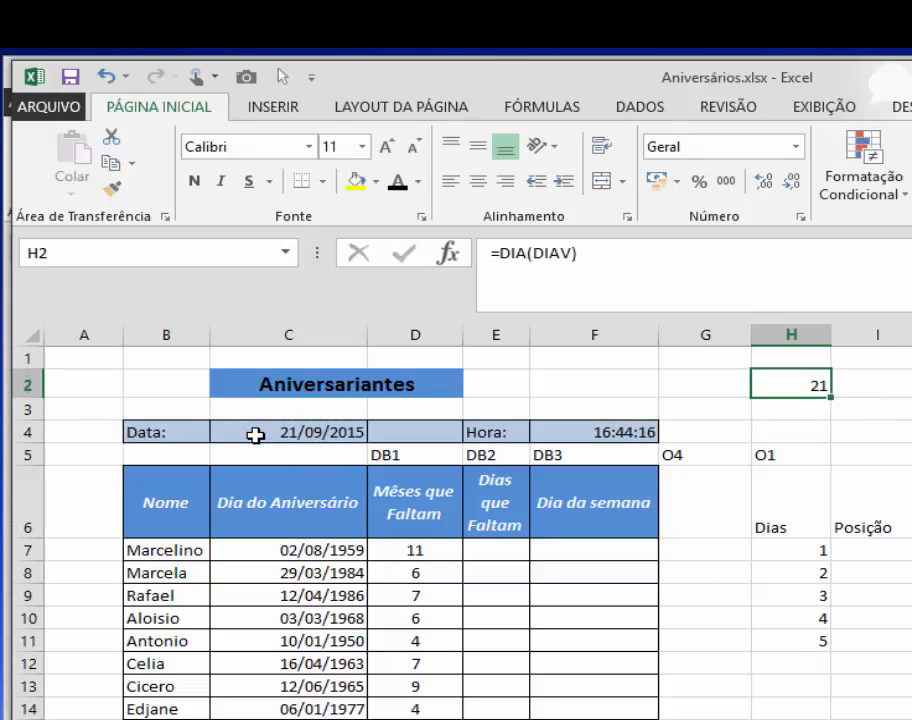
Examine the D7=0 condition and the empty-text alternative in E7's days-remaining formula, and close it without changes.
key(Down)
key(Down)
key(Down)
key(Down)
key(Down)
key(Left)
key(Left)
key(Down)
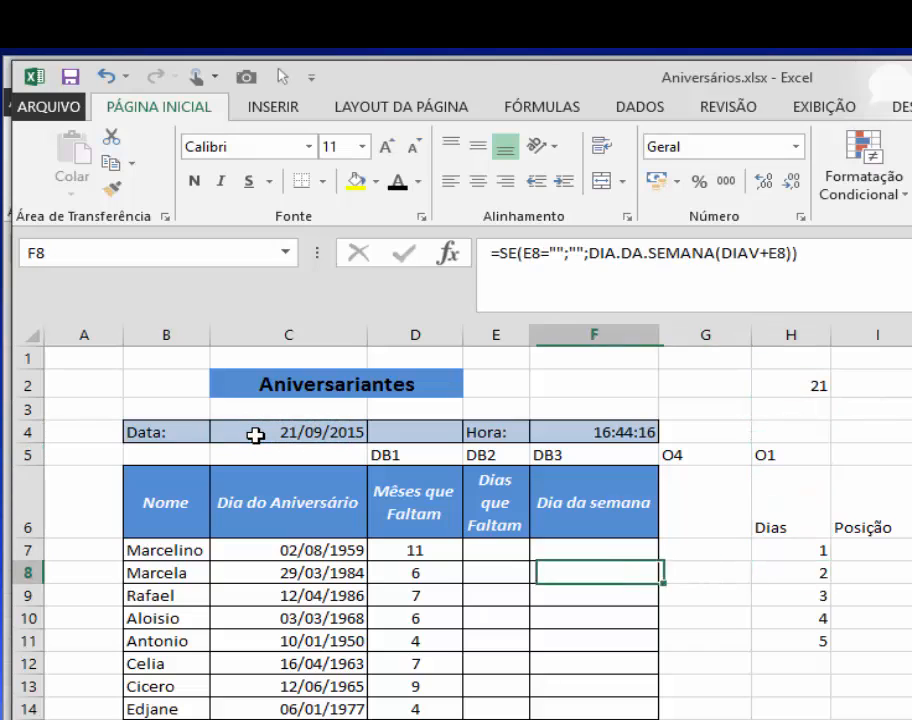
key(Left)
key(Up)
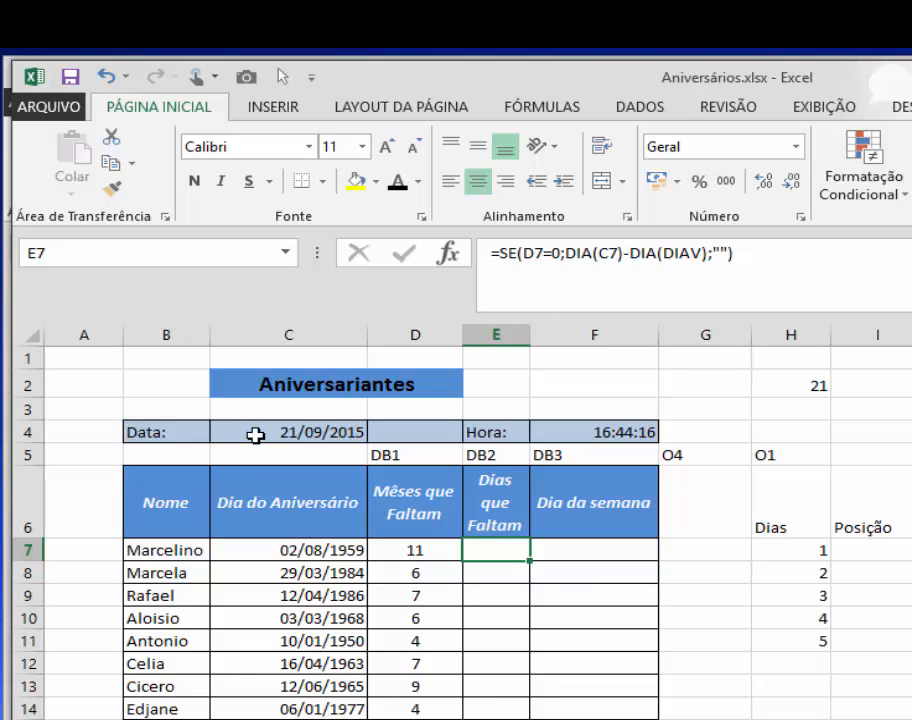
key(Left)
key(Right)
click(713, 254)
click(719, 256)
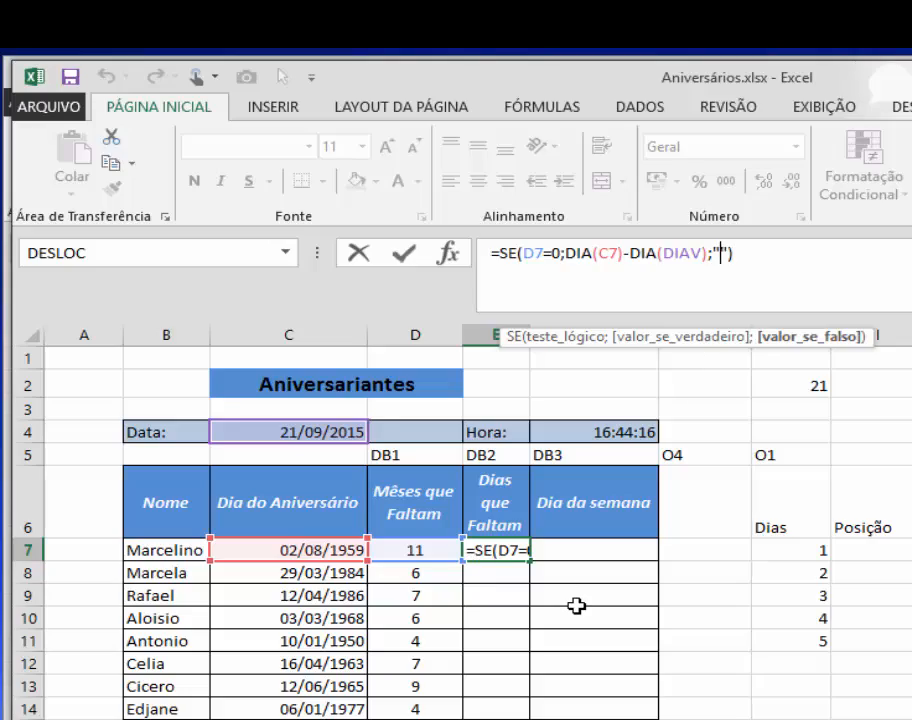
key(ctrl+Return)
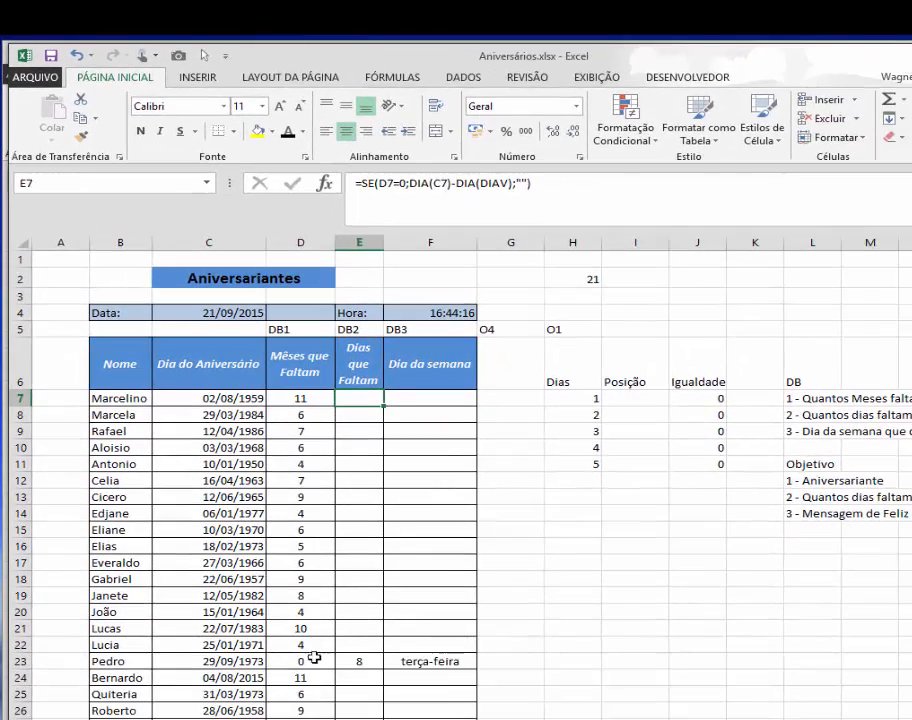
Examine how E23's formula subtracts the current day from the birthday in C23 when D23 is 0, and compare it with E7.
click(315, 657)
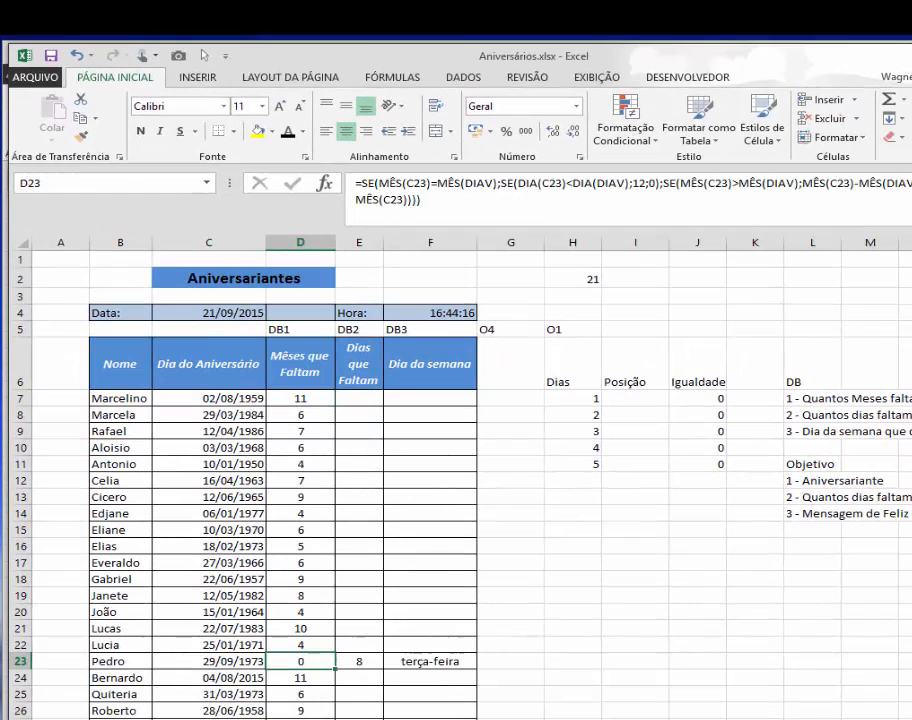
click(357, 662)
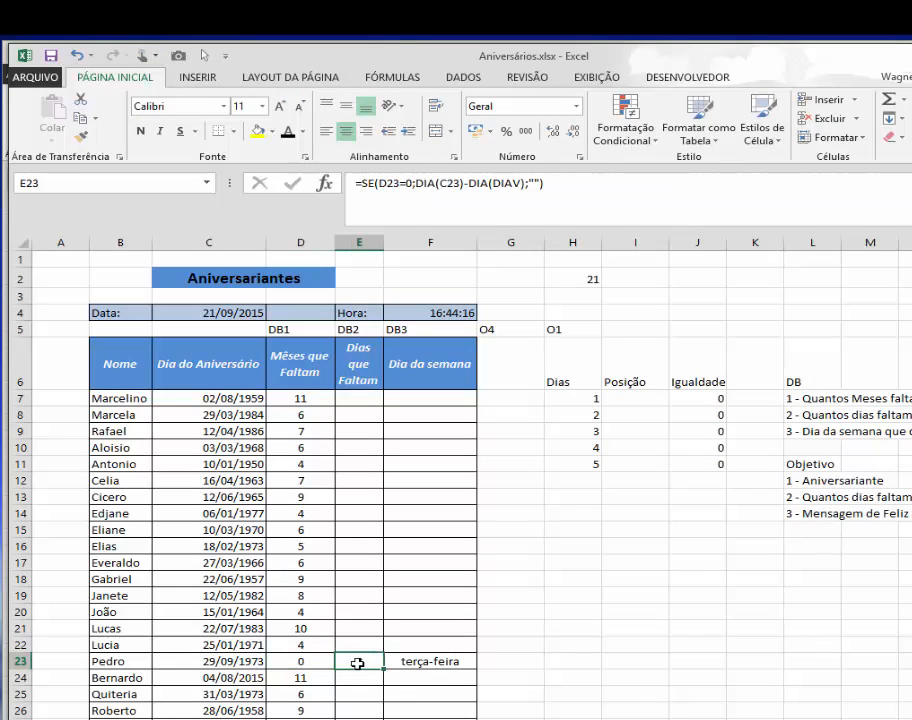
key(F2)
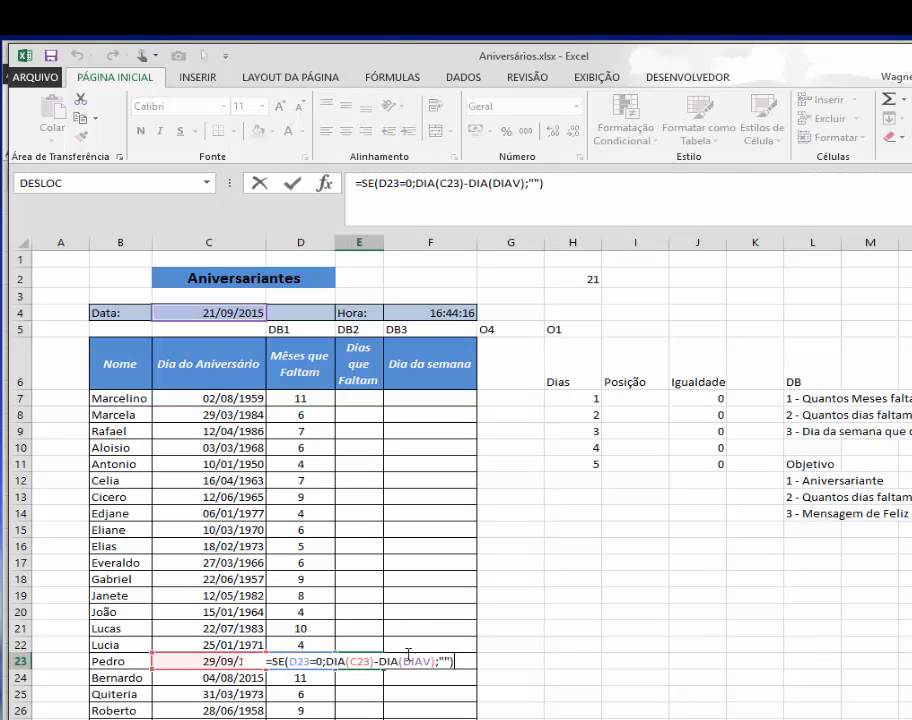
key(Escape)
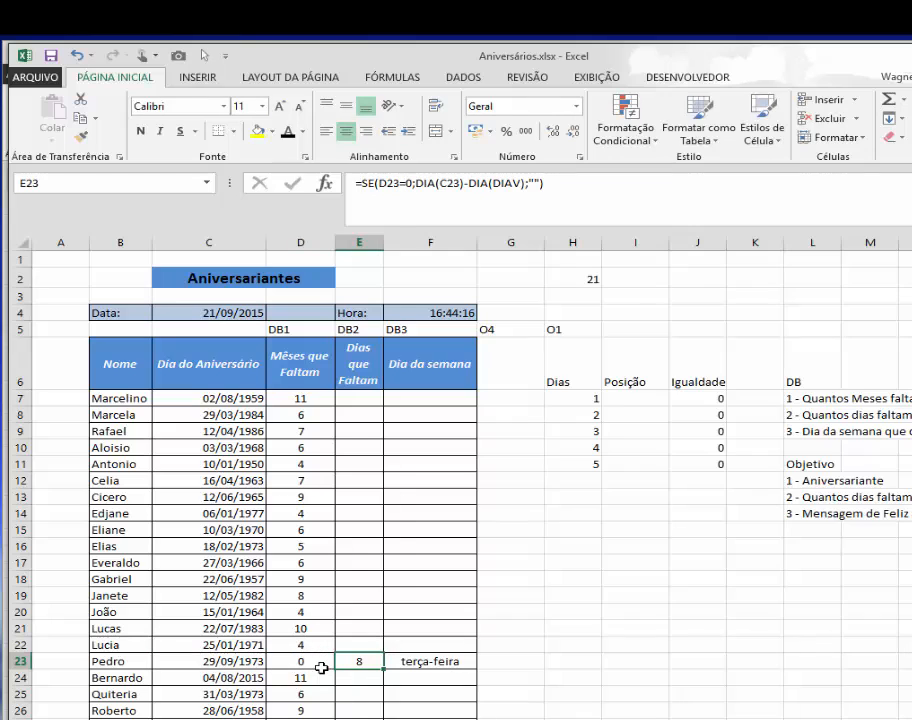
double_click(375, 665)
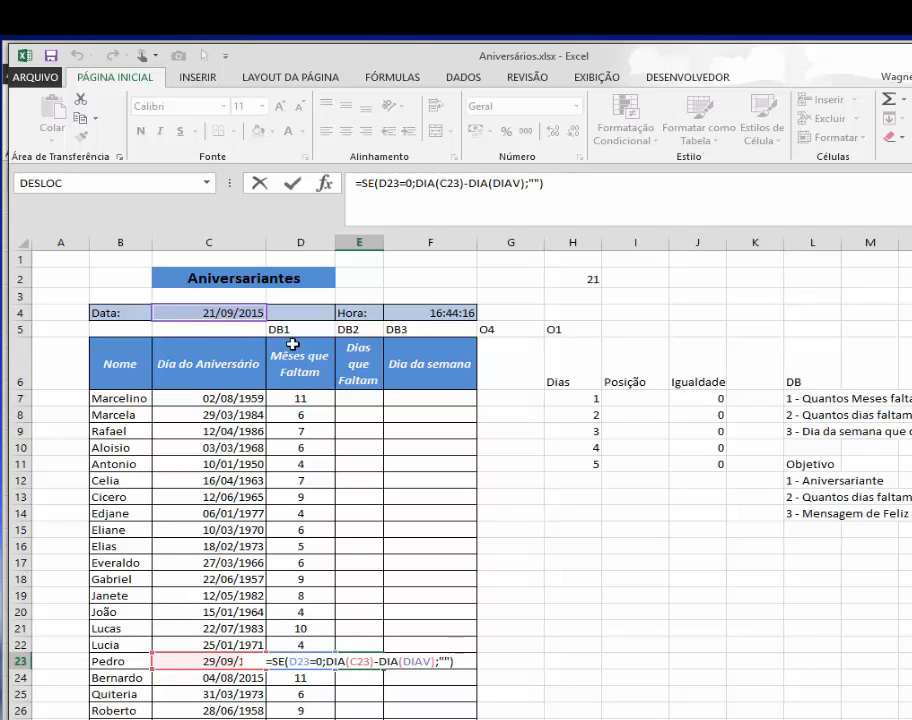
key(ctrl+Return)
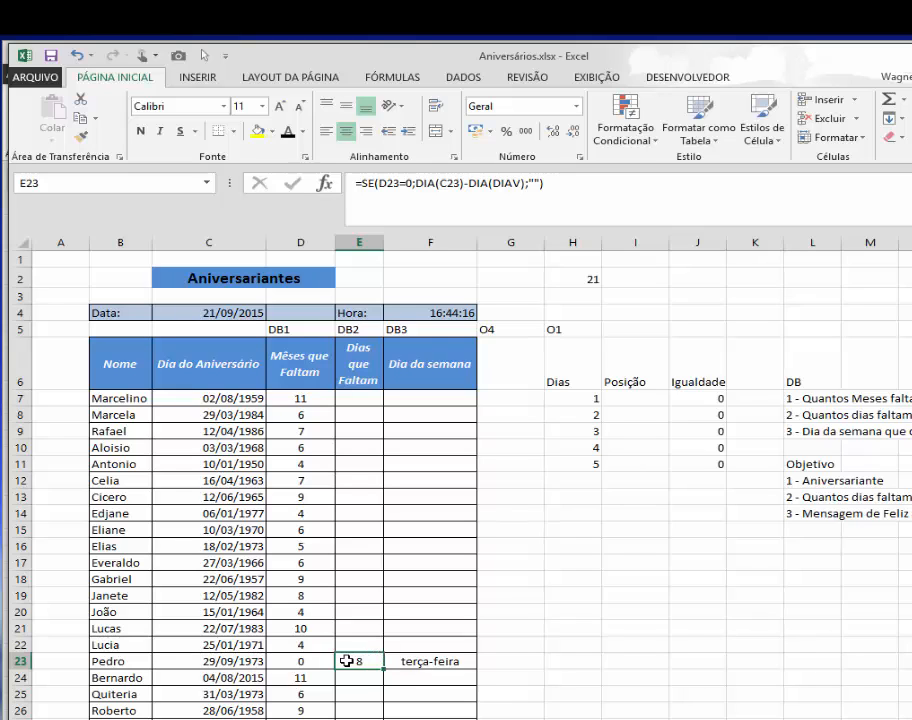
click(344, 399)
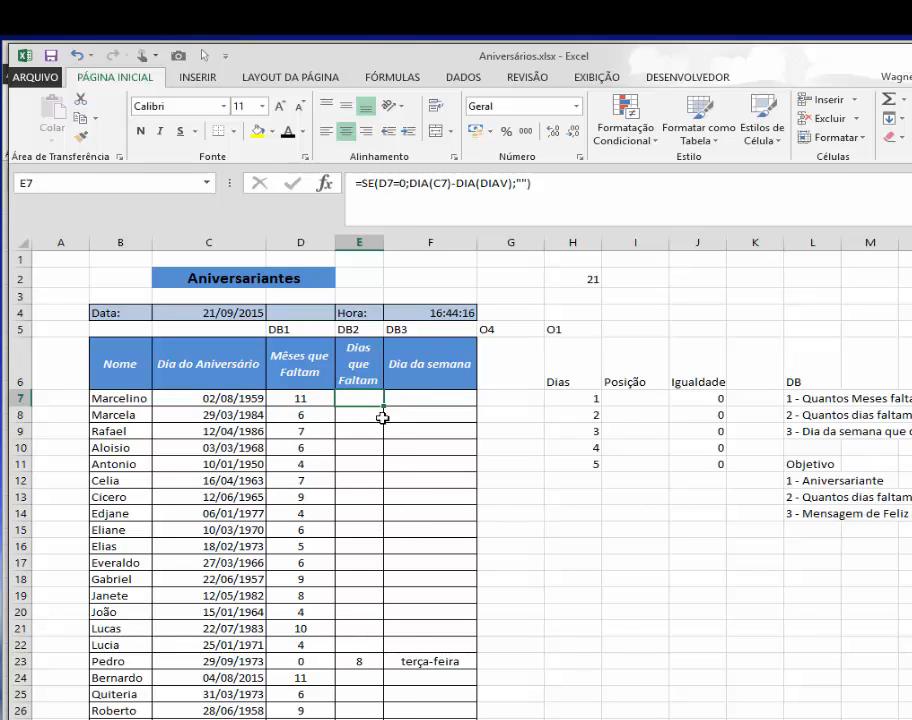
Enter =DIA.DA.SEMANA(DIAV) in I2 for the weekday of the current date, and apply the Geral number format.
click(812, 436)
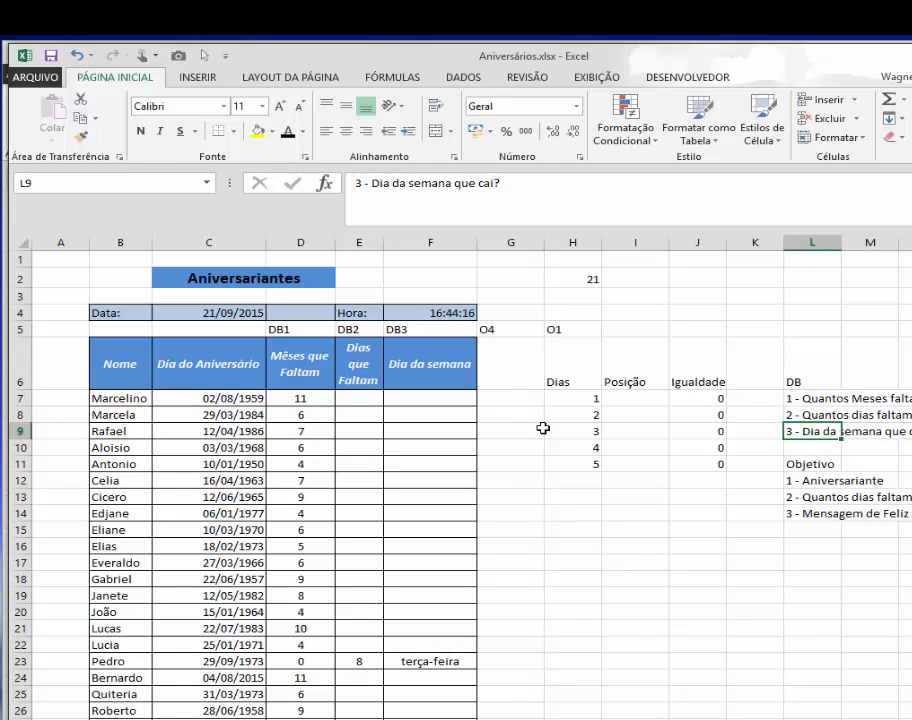
click(634, 278)
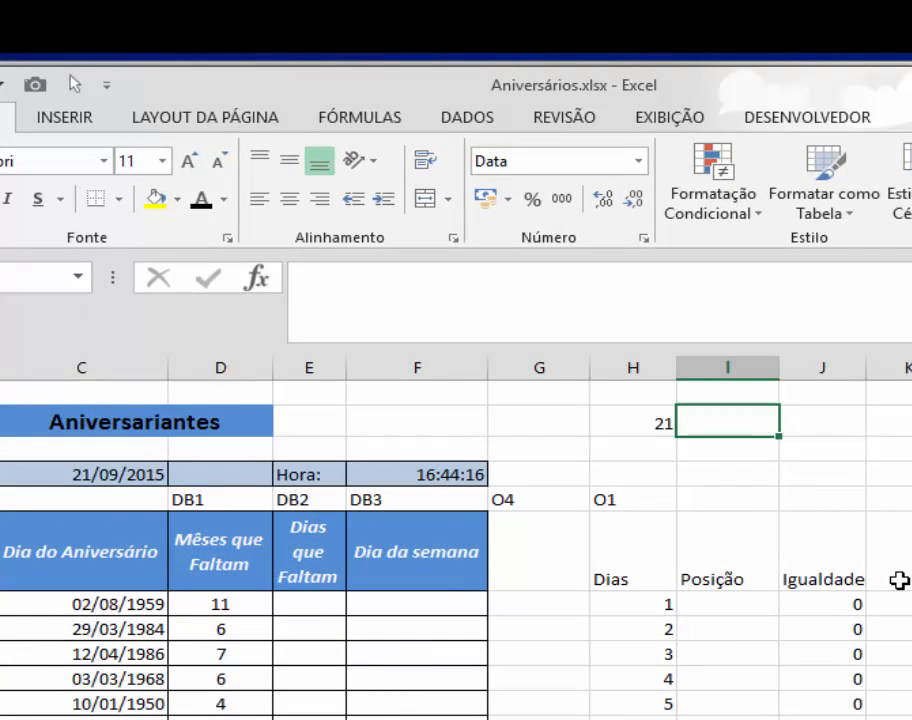
text(=dia)
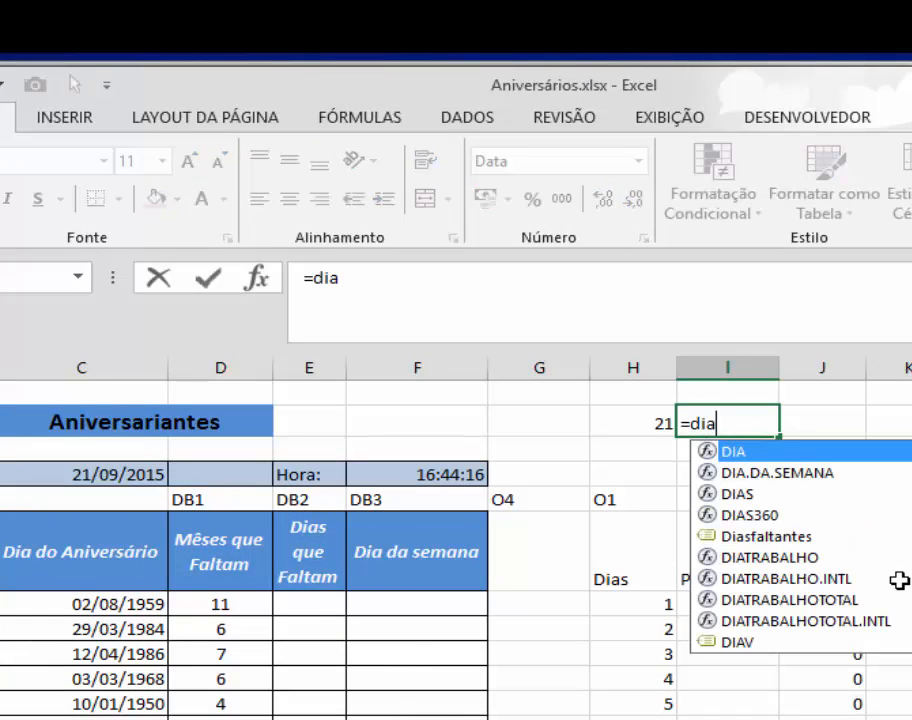
key(Down)
key(Tab)
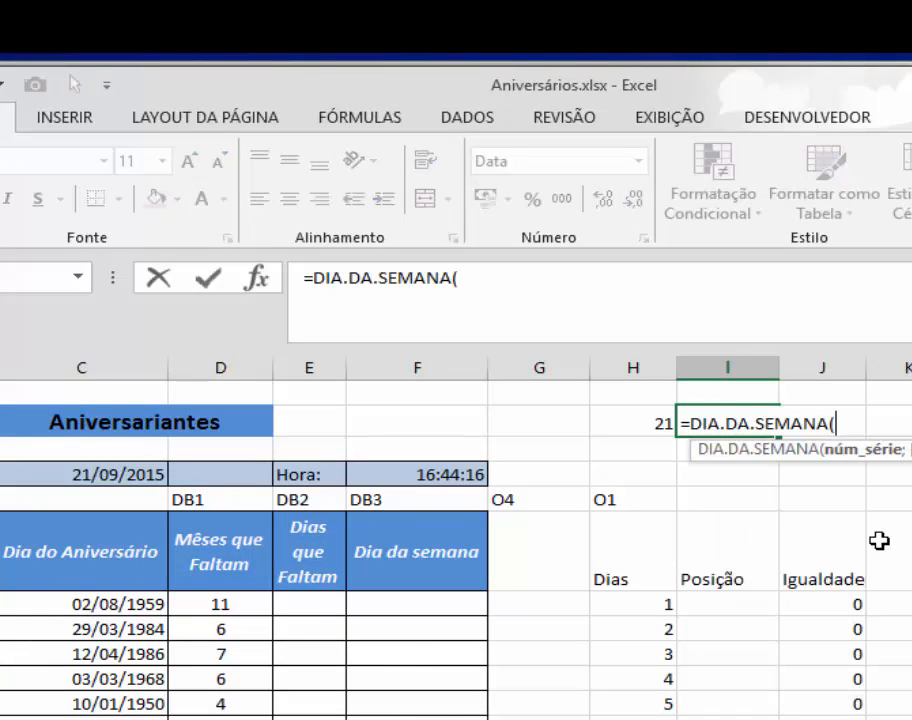
click(84, 478)
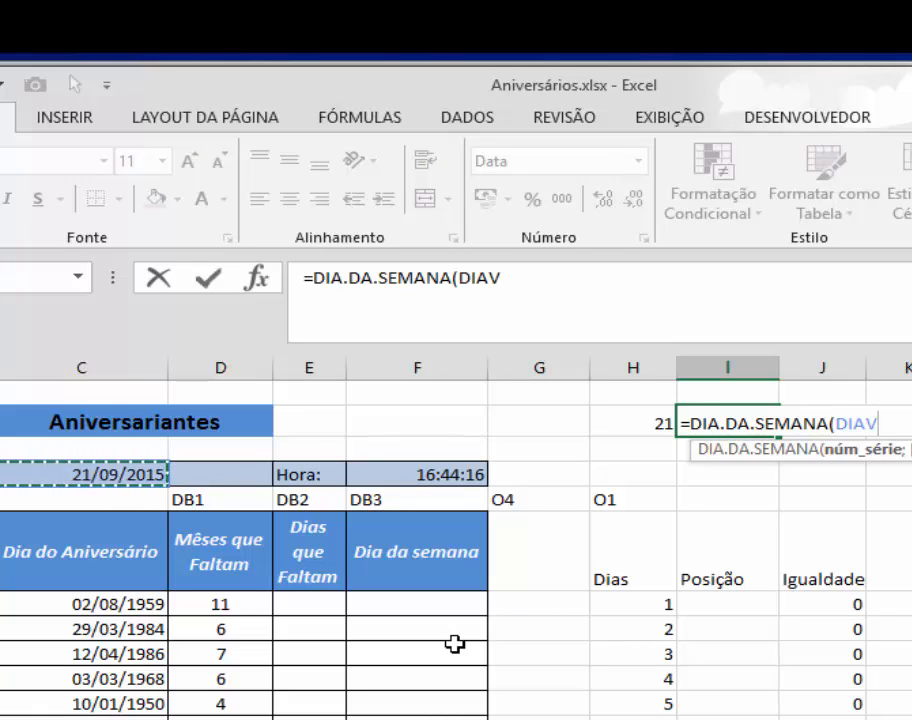
key(Return)
key(Up)
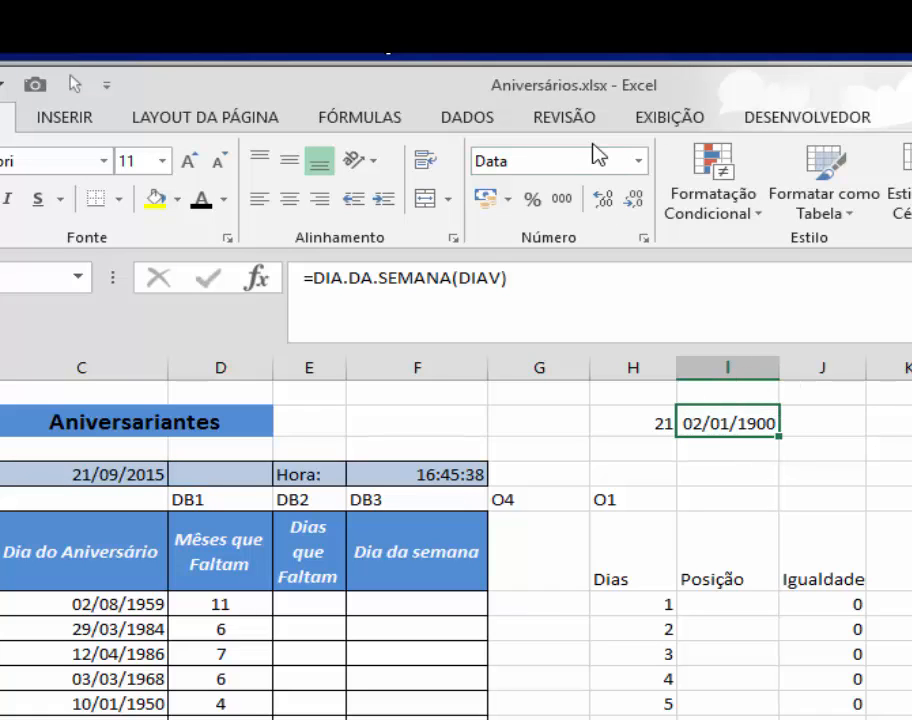
click(637, 162)
click(629, 192)
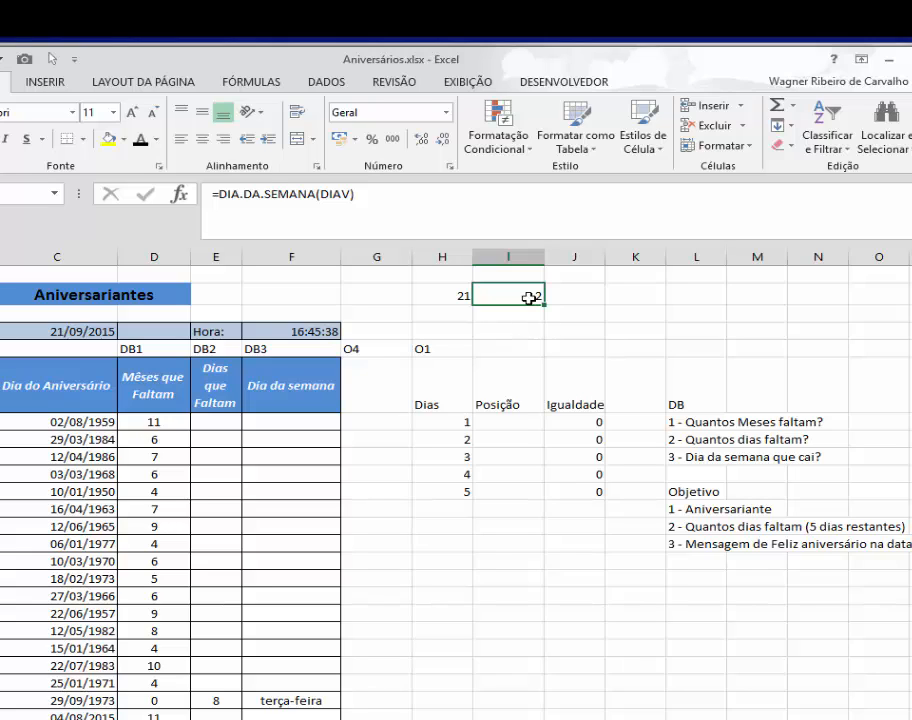
Examine the retornar_tipo options of the DIA.DA.SEMANA formula in I2, and keep the formula without that argument.
key(F2)
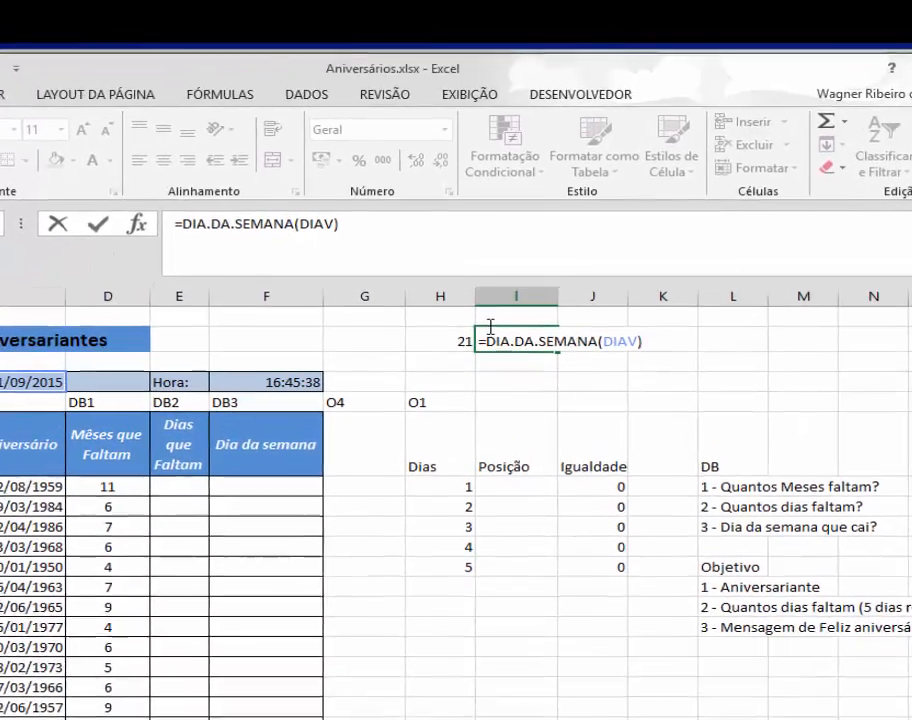
key(Left)
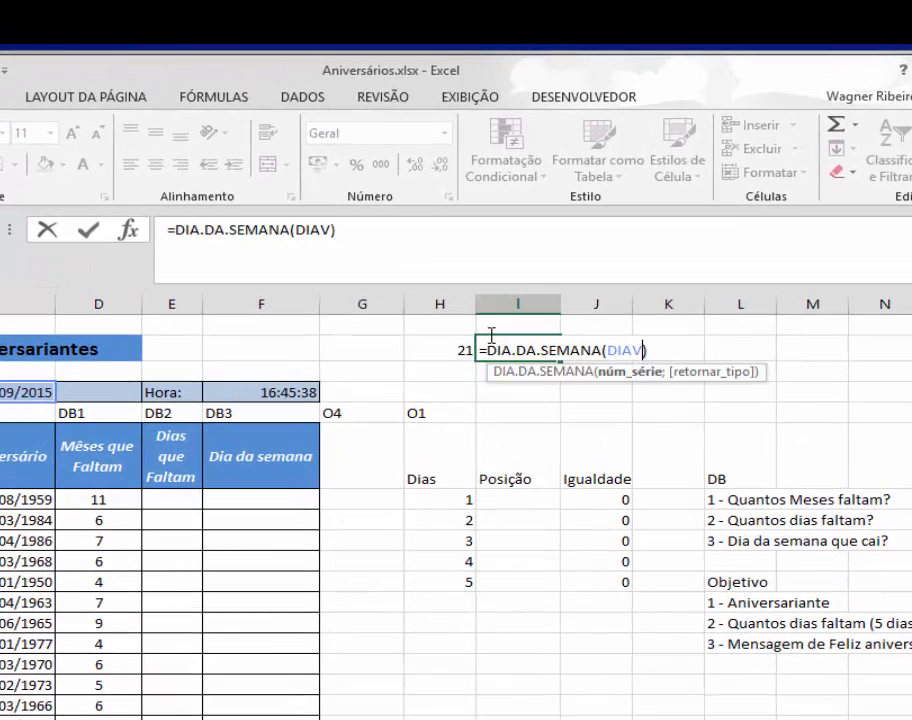
text(;)
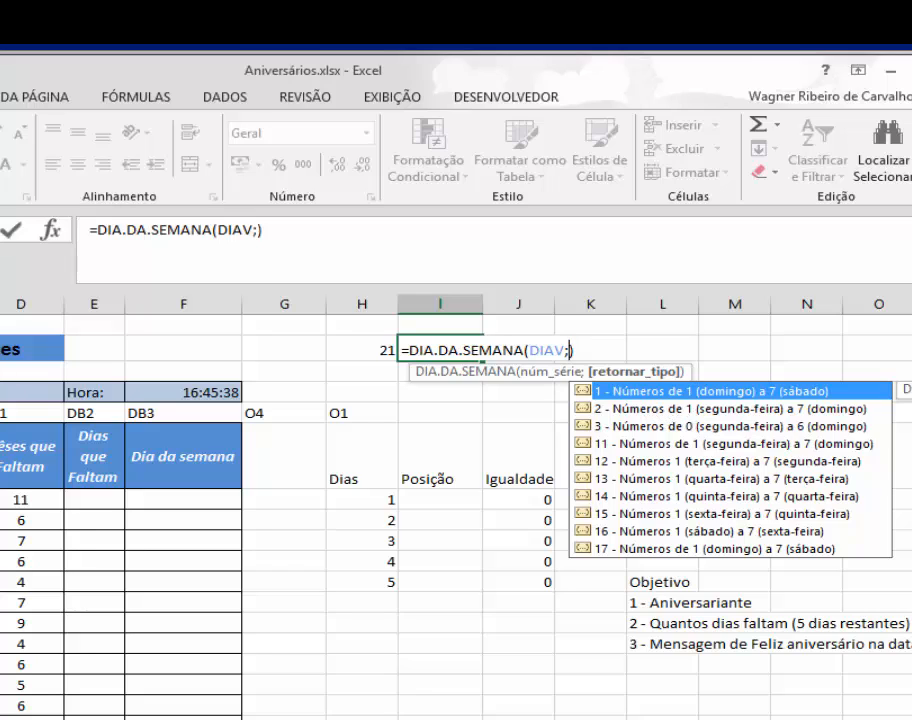
key(BackSpace)
key(Return)
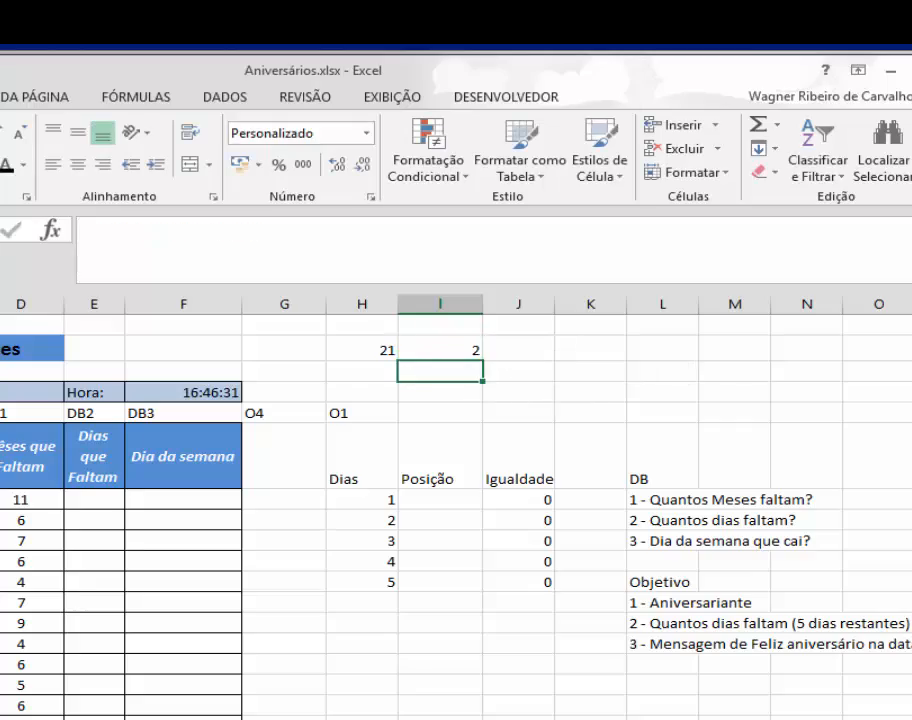
key(Up)
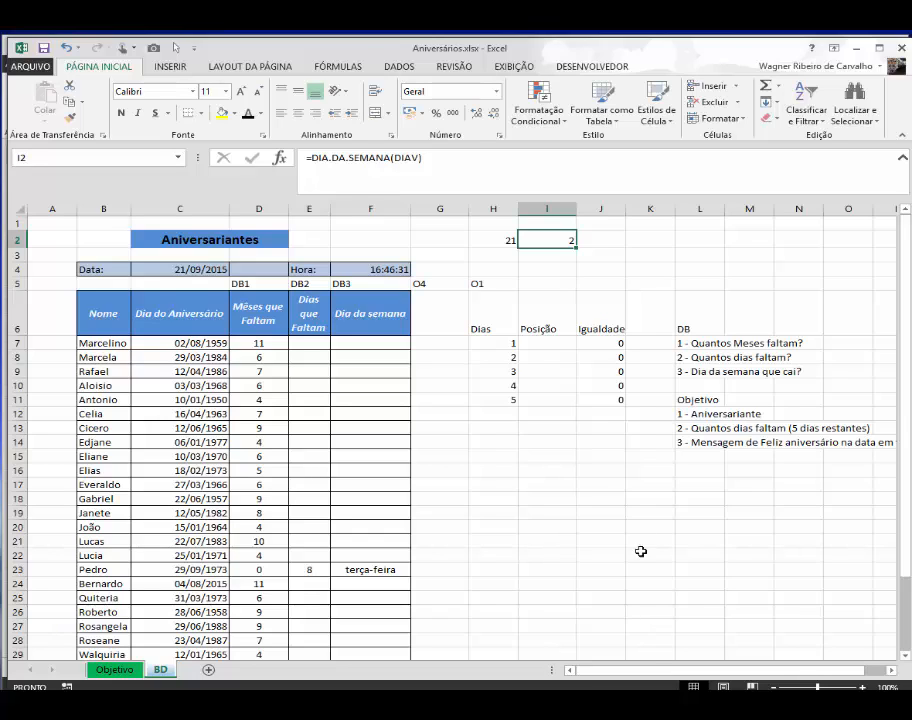
Apply the custom number format dddd to I2 so the weekday of the current date is written out.
click(493, 90)
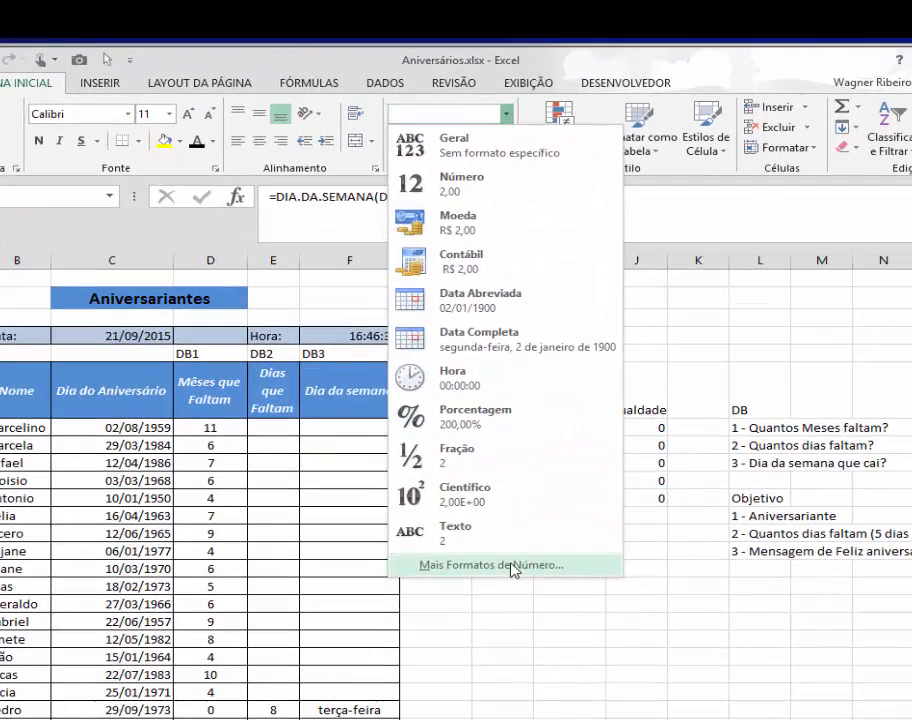
click(512, 566)
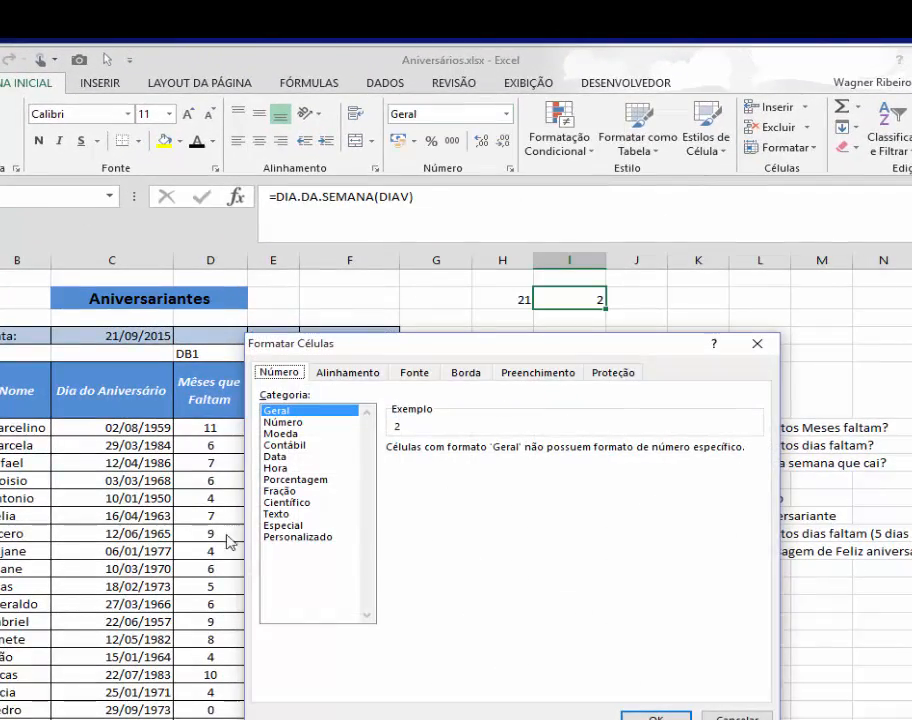
click(279, 458)
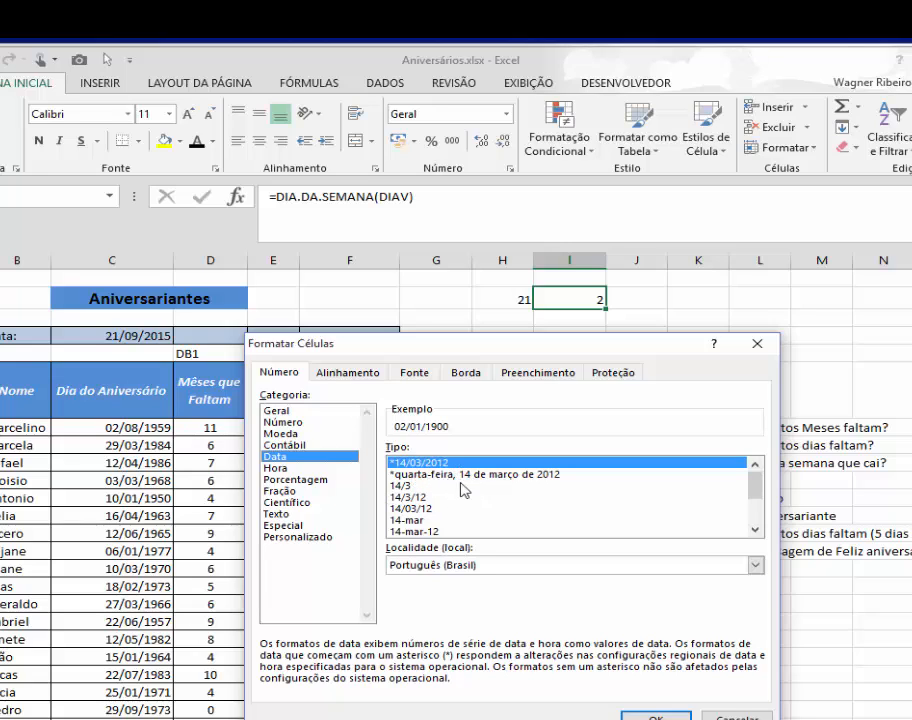
click(553, 476)
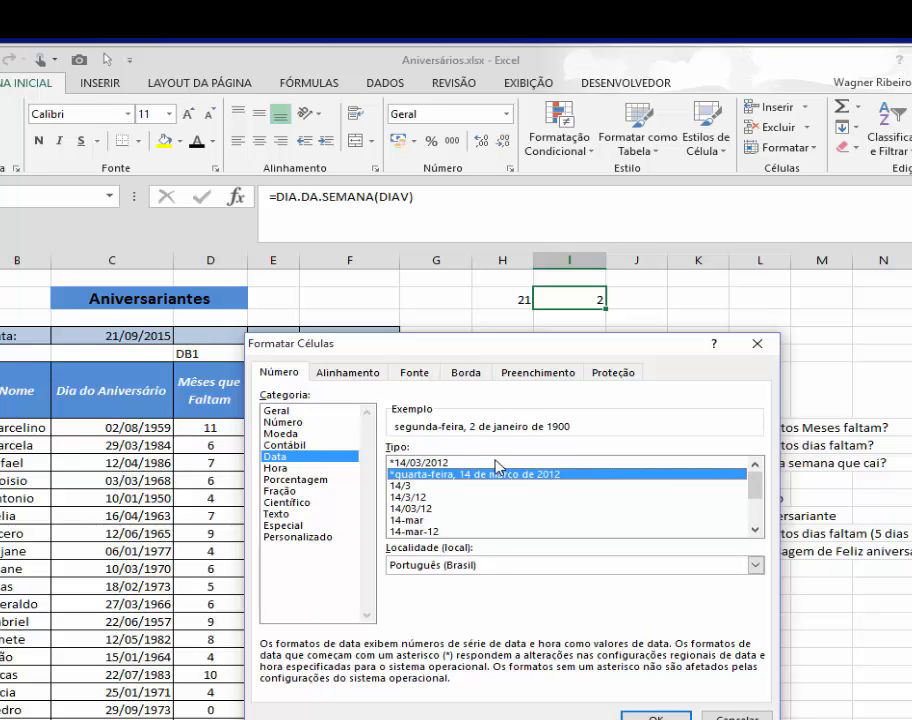
click(495, 462)
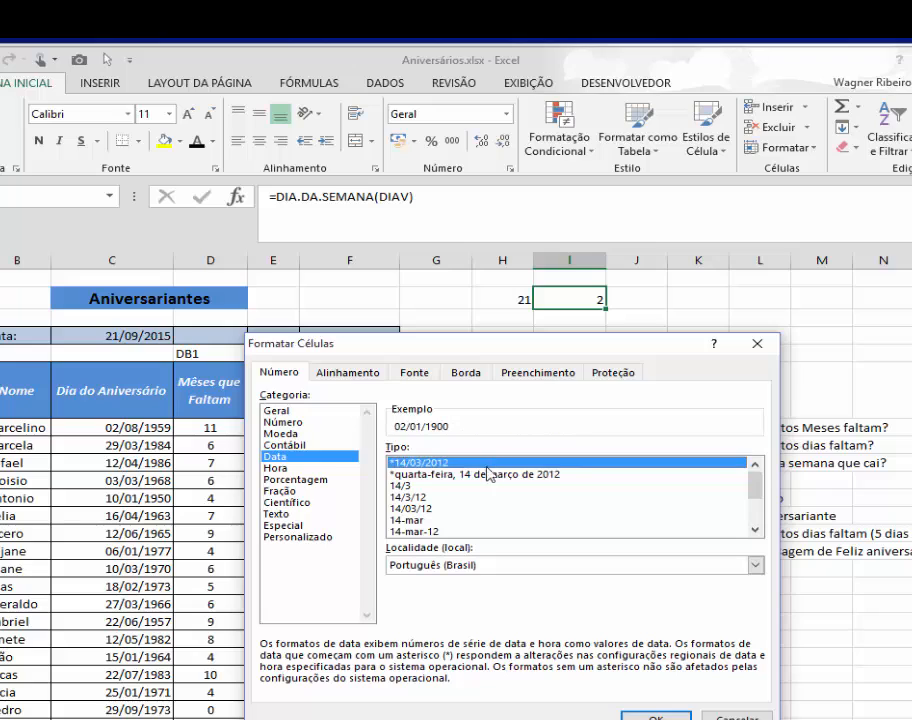
click(313, 540)
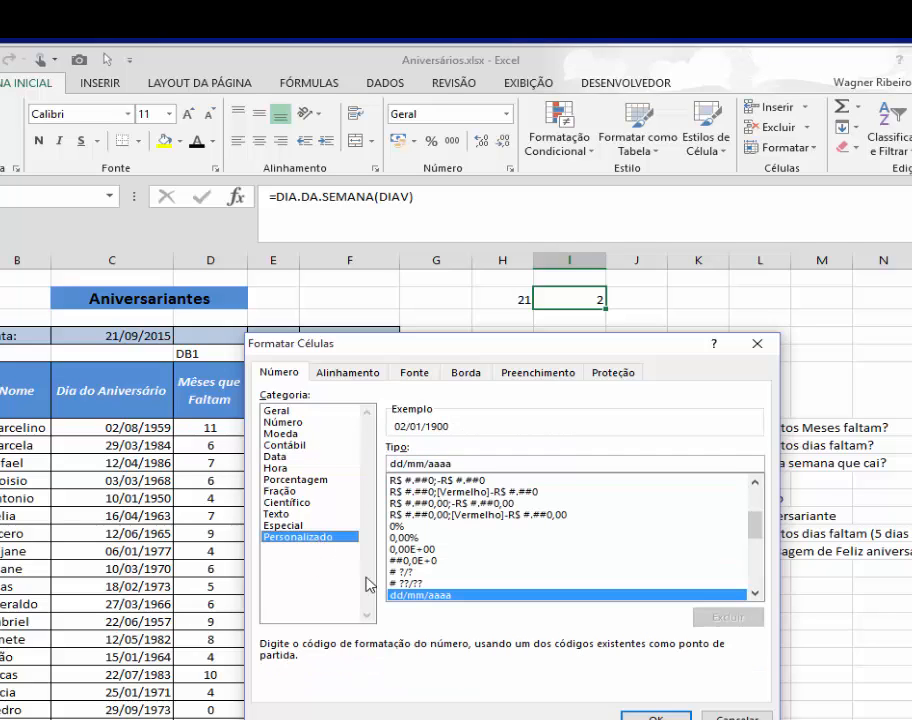
drag(409, 462, 452, 463)
key(Delete)
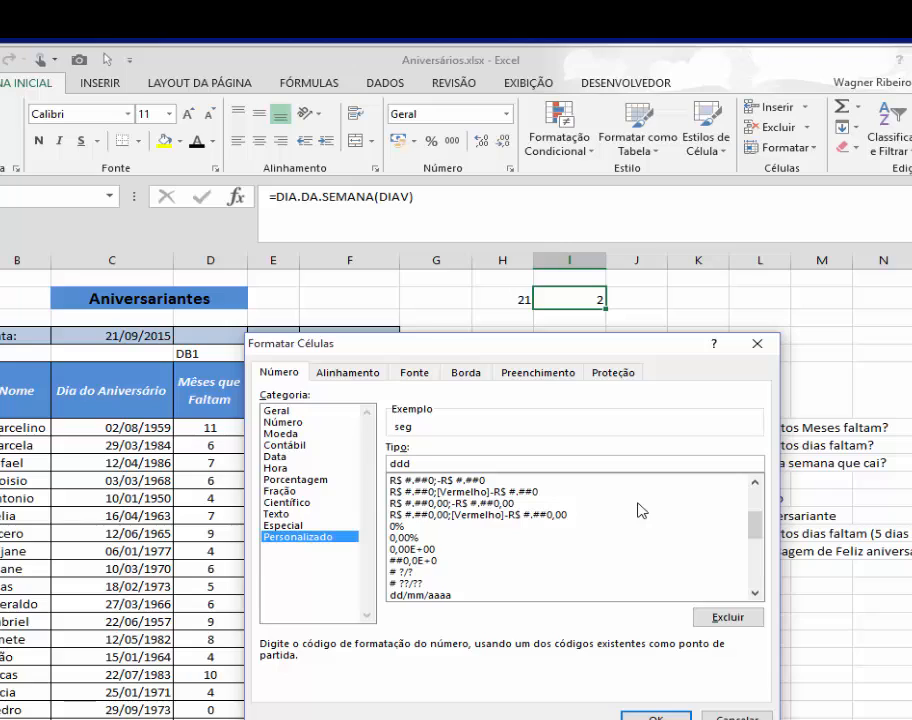
text(d)
click(655, 716)
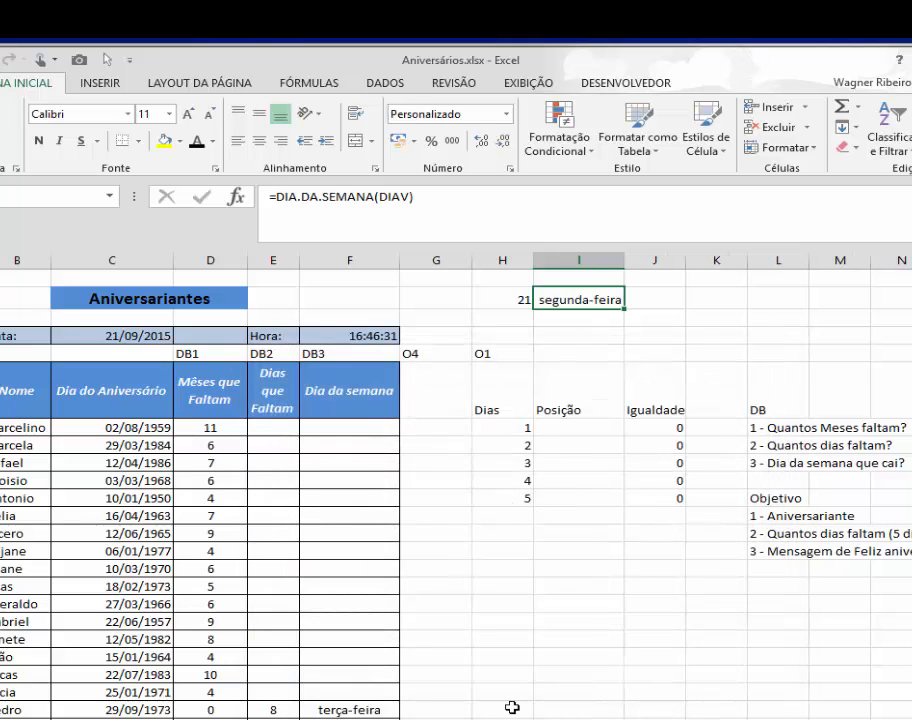
Examine how the weekday formulas in F7 and F23 use DIA.DA.SEMANA compared with I2, and review the DB questions in L7:L9.
click(352, 425)
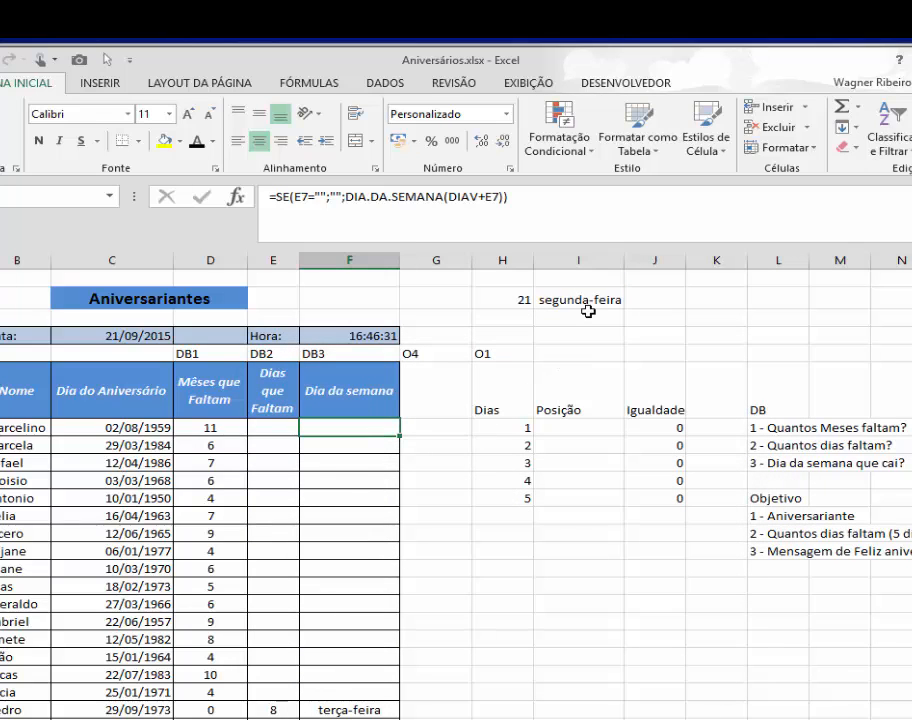
click(582, 302)
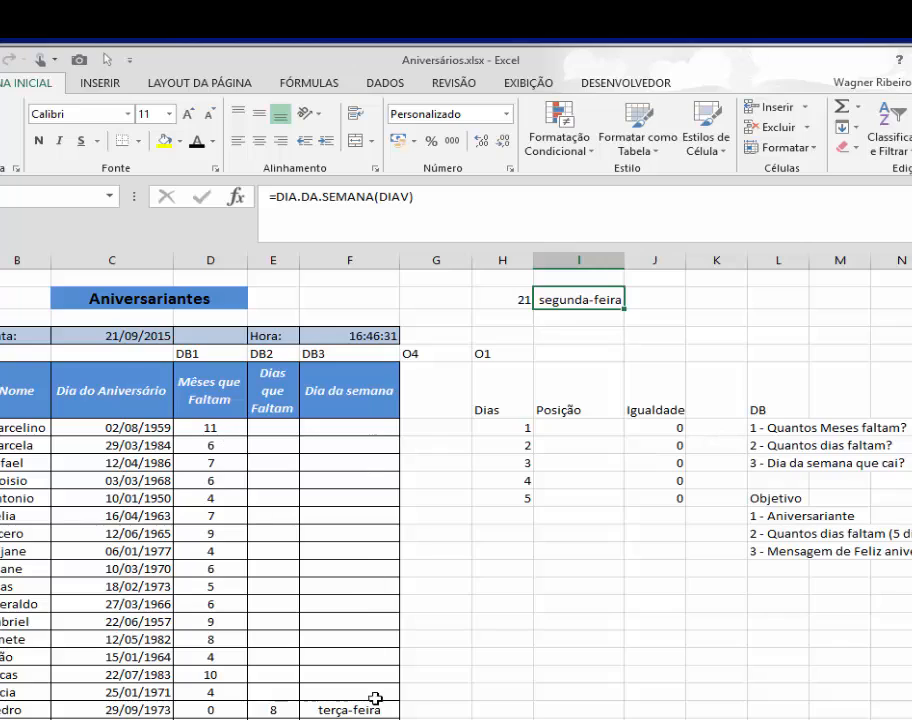
click(366, 432)
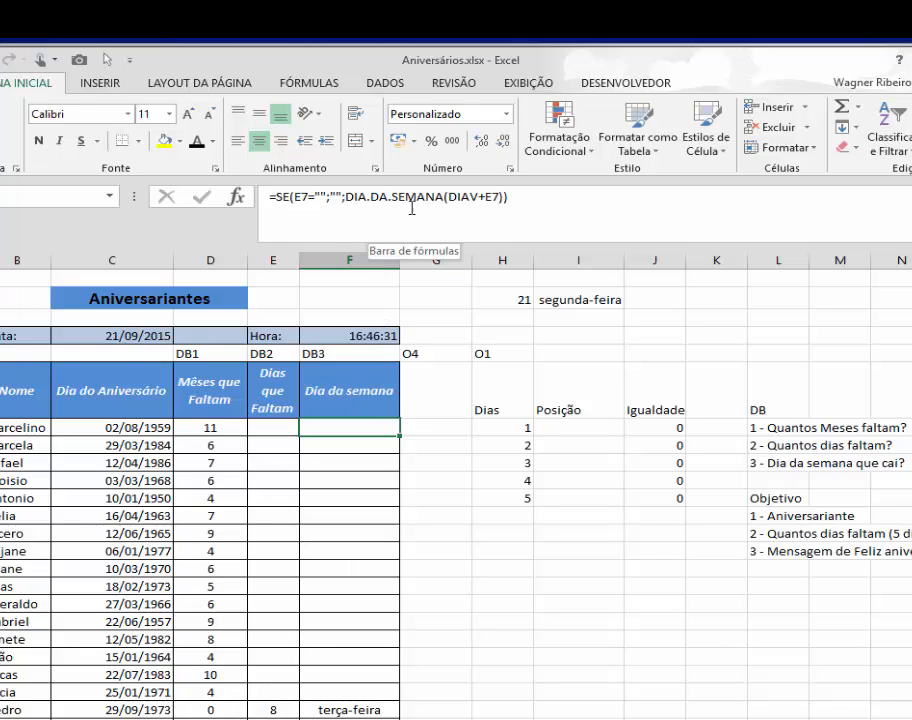
drag(443, 197, 345, 197)
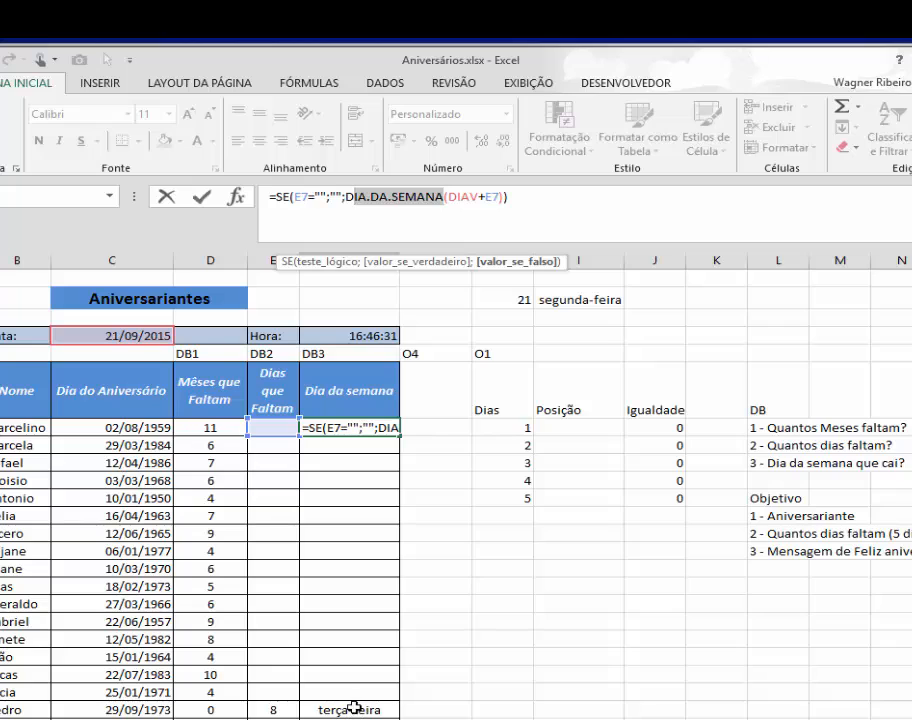
key(Escape)
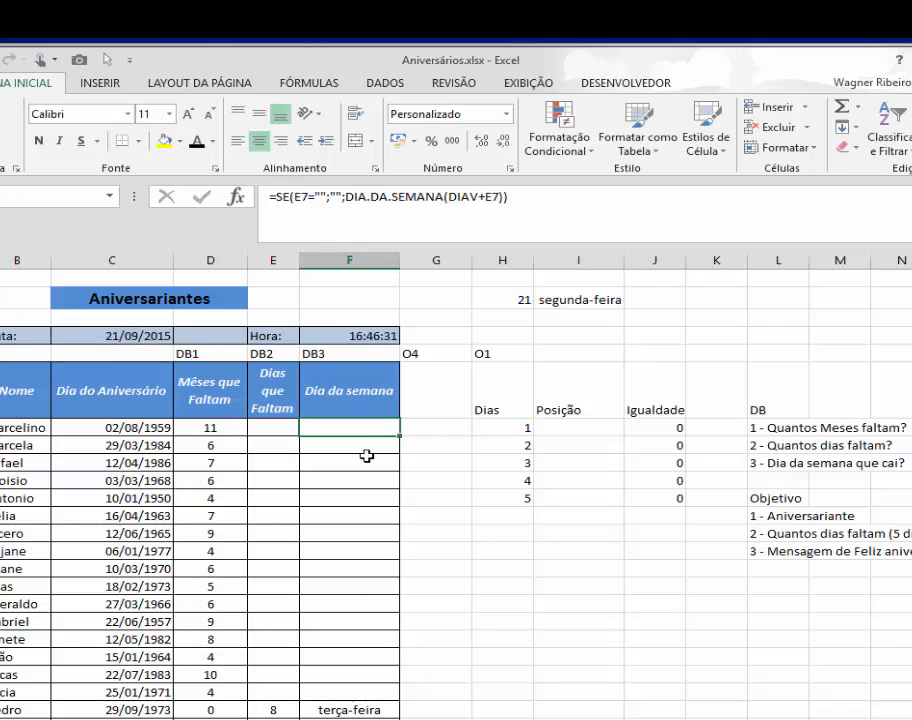
click(341, 718)
click(322, 708)
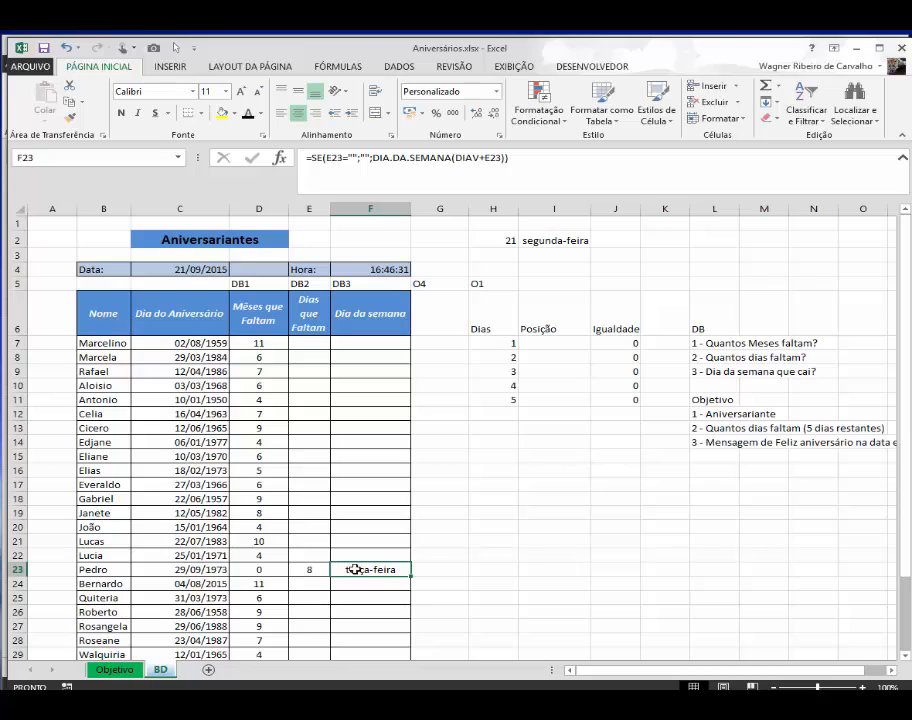
click(714, 371)
drag(712, 344, 716, 372)
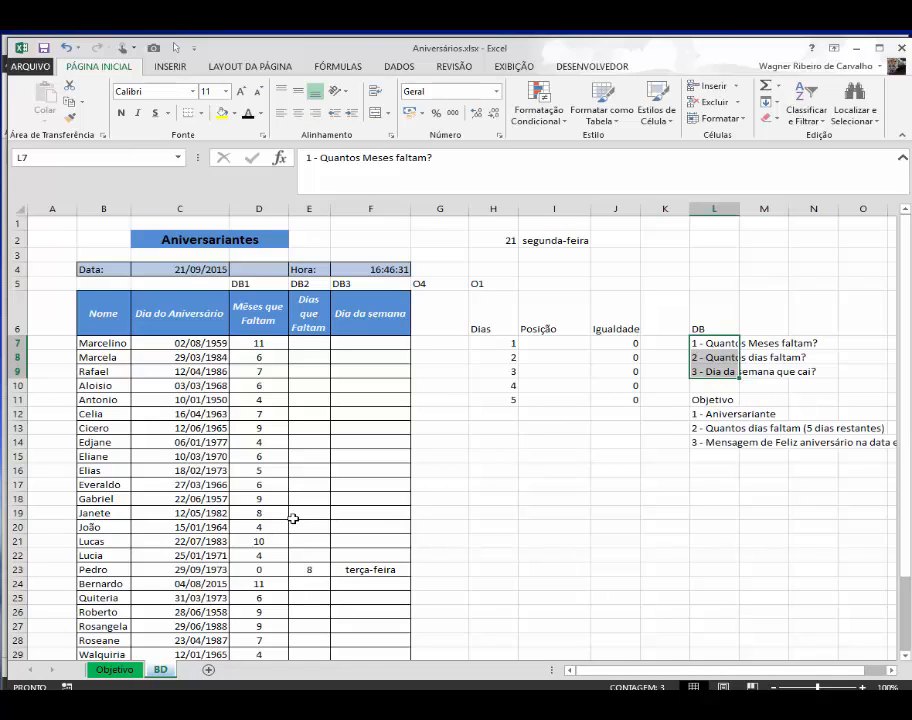
Try the date 24/03 in C4 to test the birthday columns, and undo the entry.
click(179, 268)
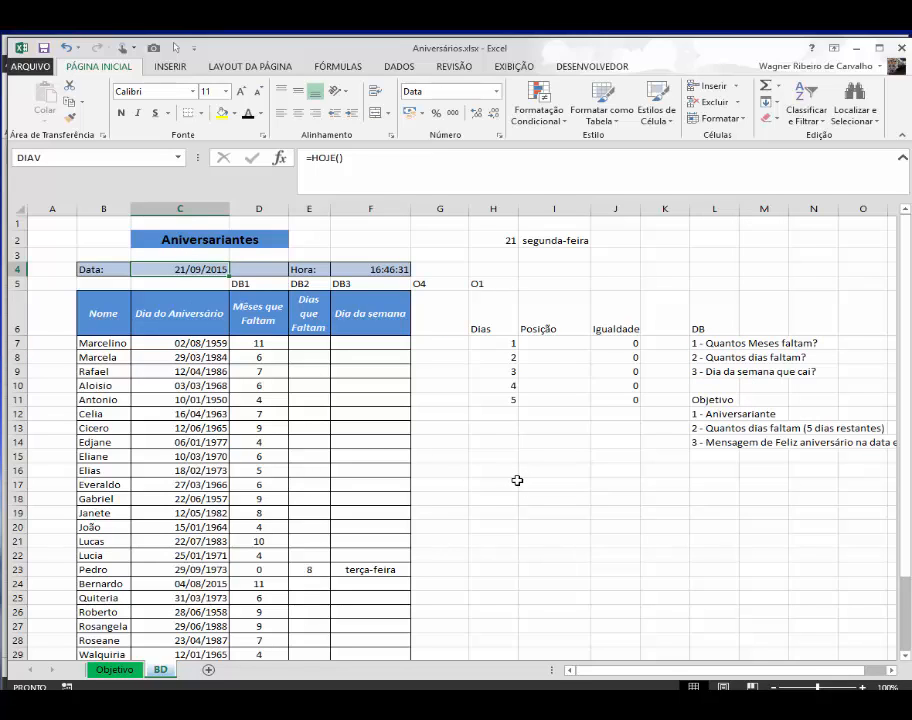
text(2)
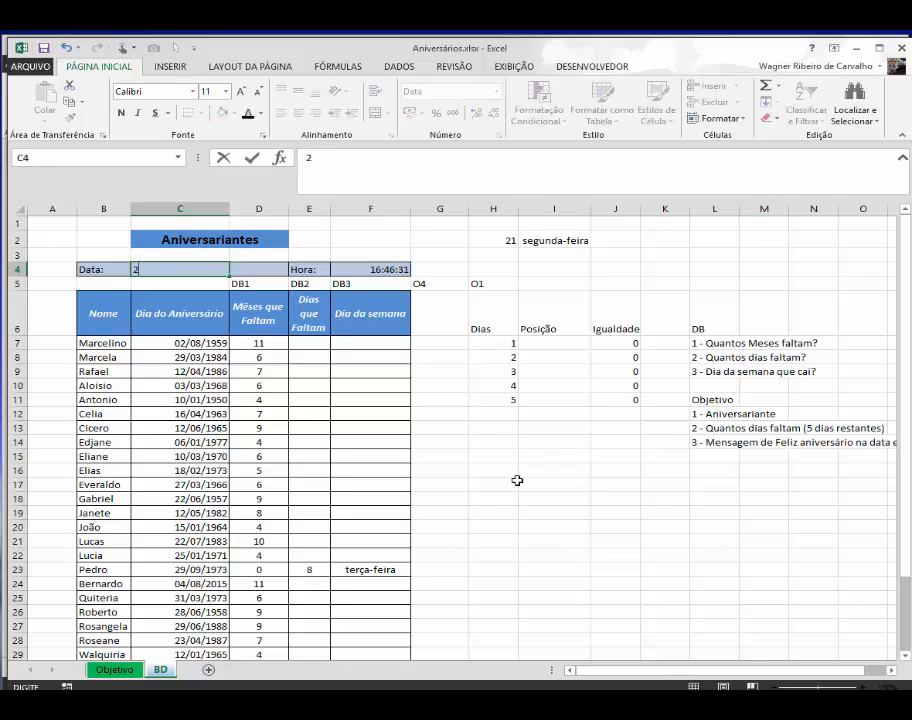
text(4/03)
key(Return)
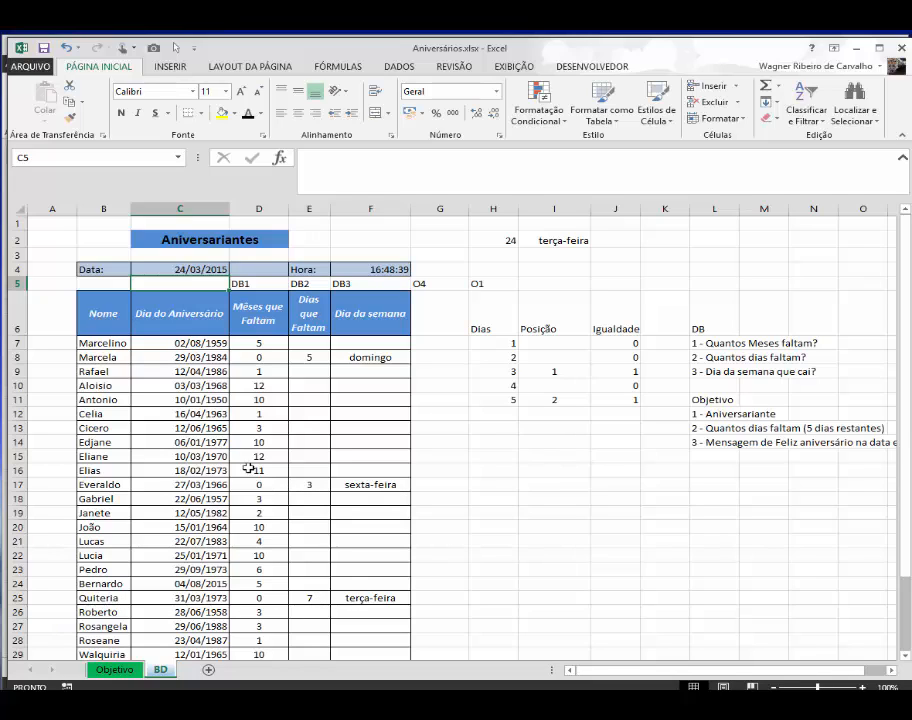
key(ctrl+z)
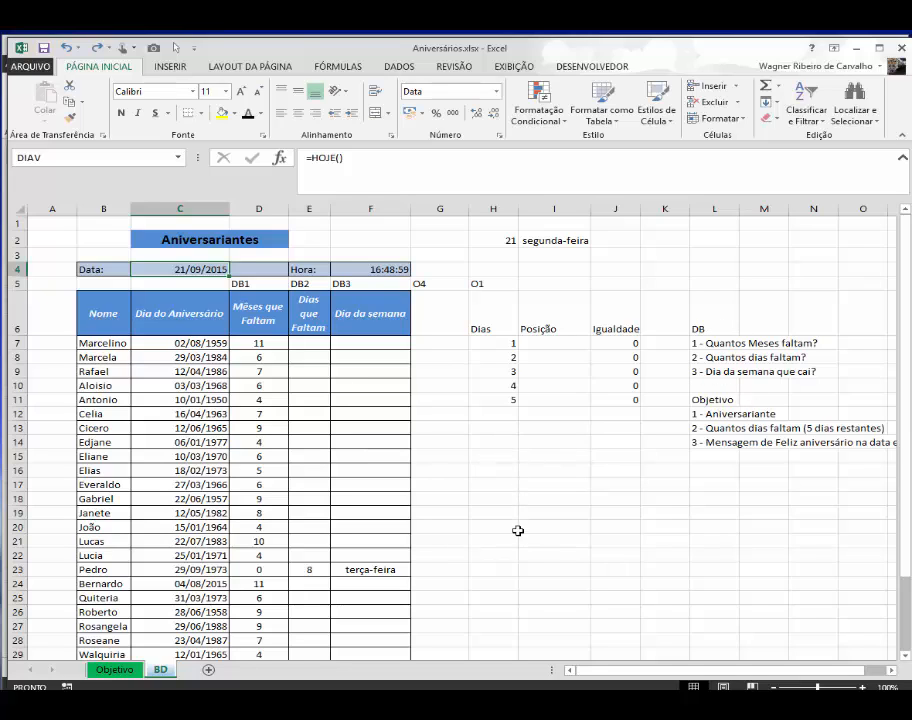
Compare the Objetivo sheet's birthday box with the name and description fields on the Objetivo sheet of (1)Aniversariante.xlsx.
click(114, 670)
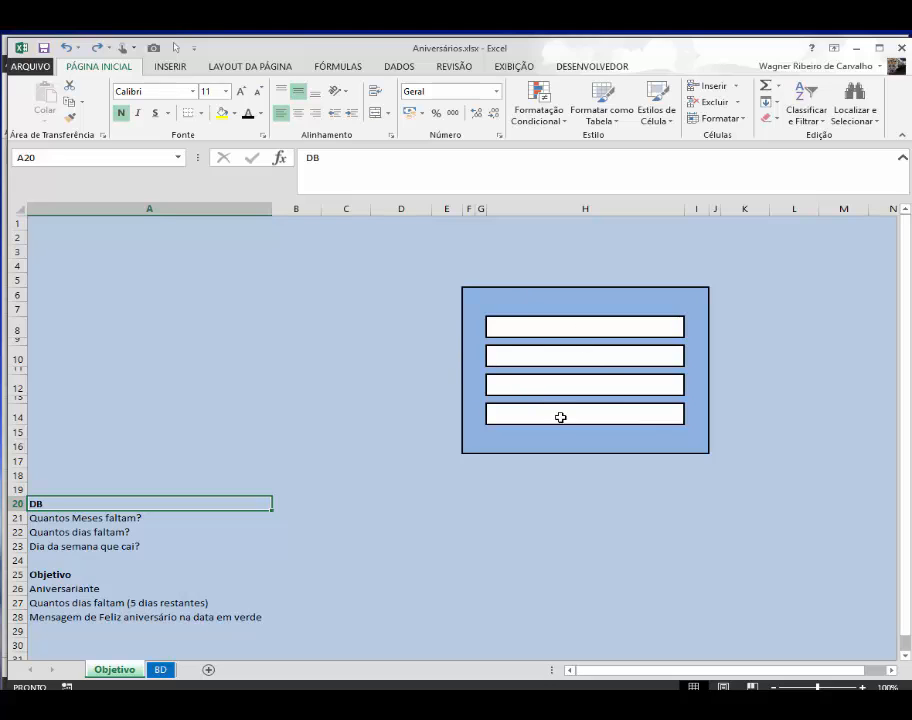
click(507, 320)
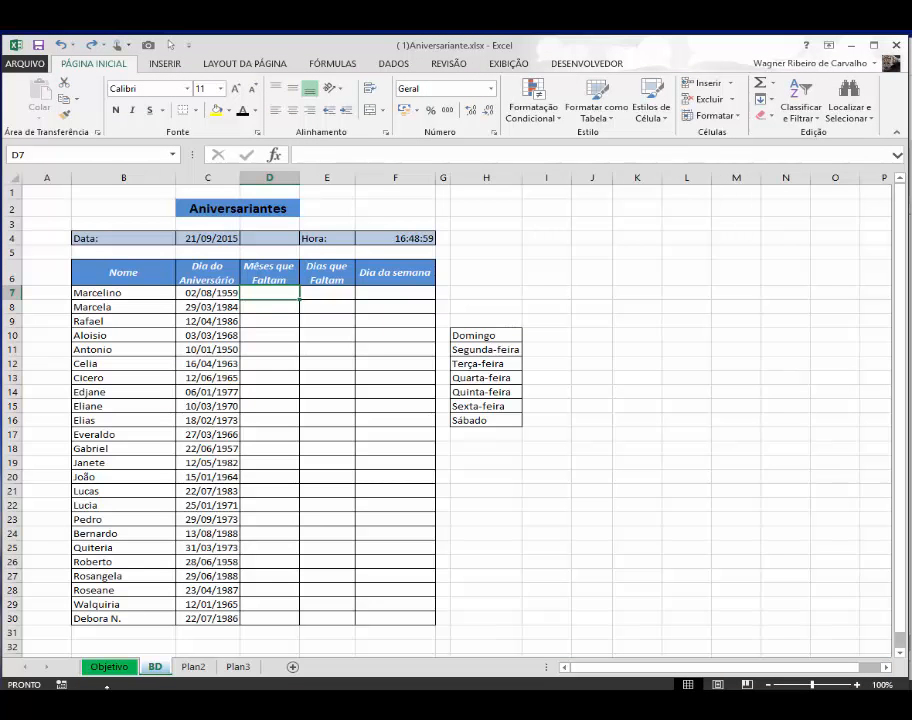
click(110, 666)
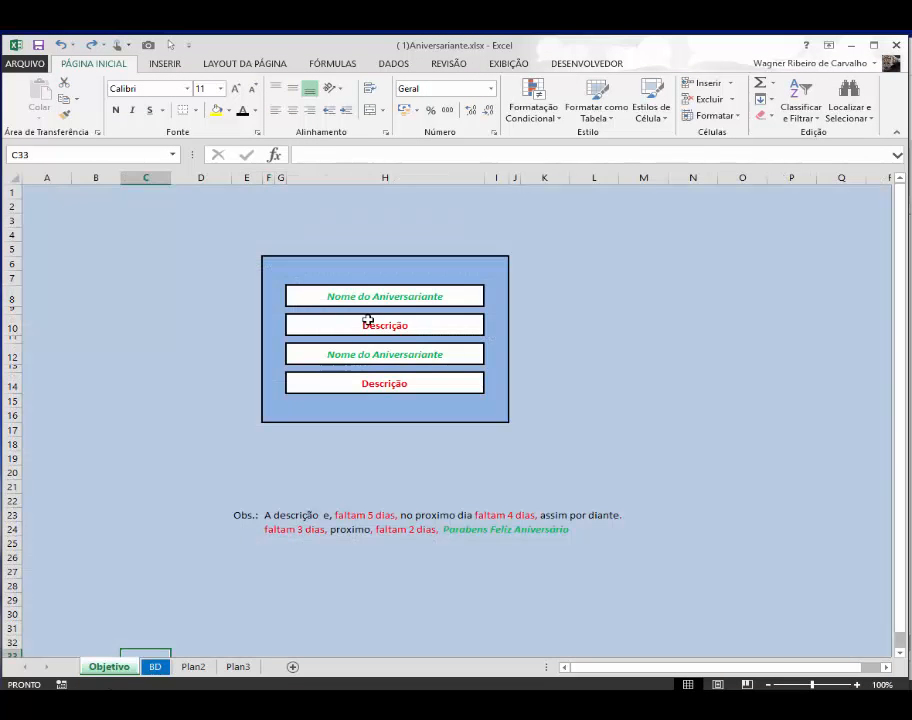
click(417, 282)
click(419, 291)
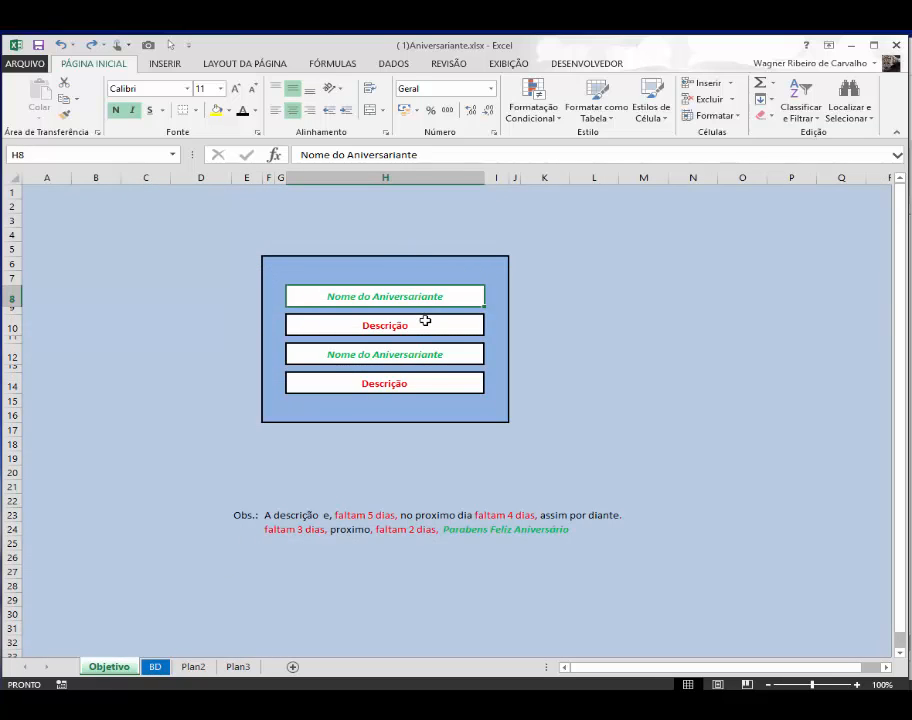
click(425, 320)
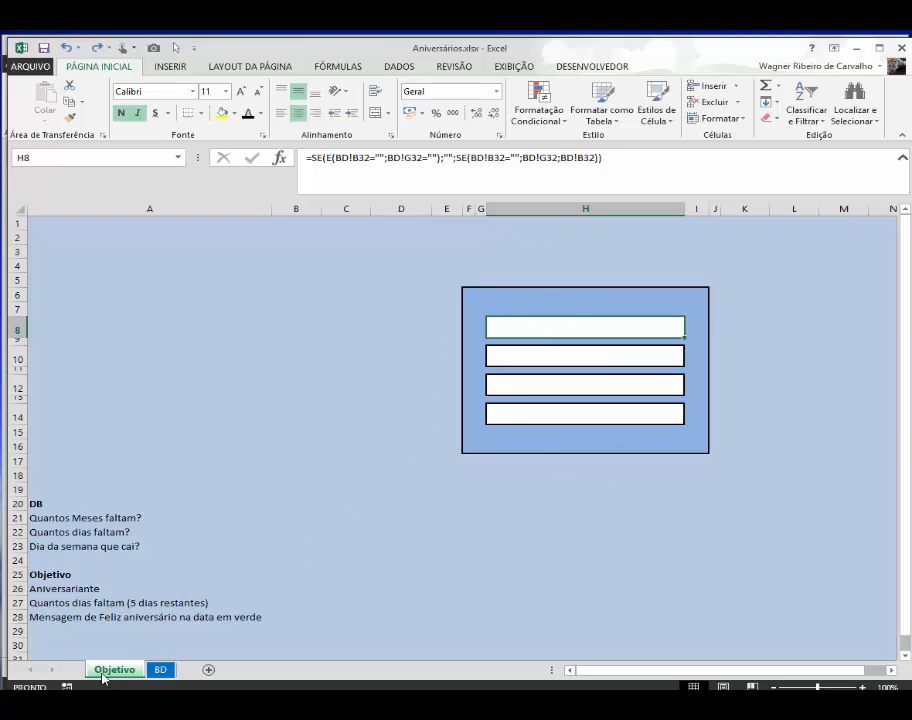
Examine the Dias values 1 to 5 in H7:H11 on the BD sheet and the Posição formula in I11.
click(160, 669)
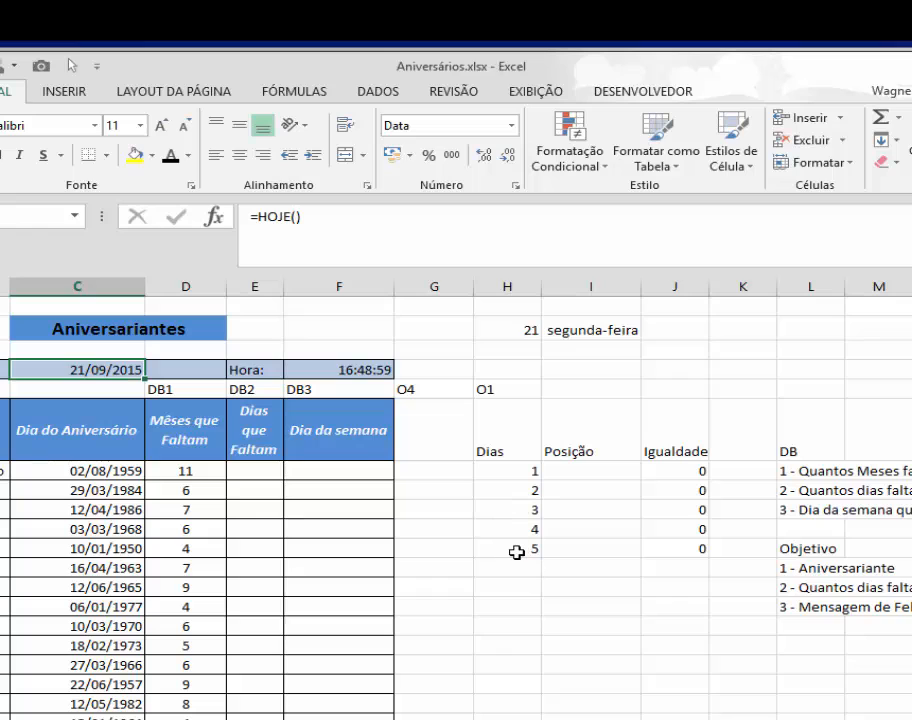
click(491, 449)
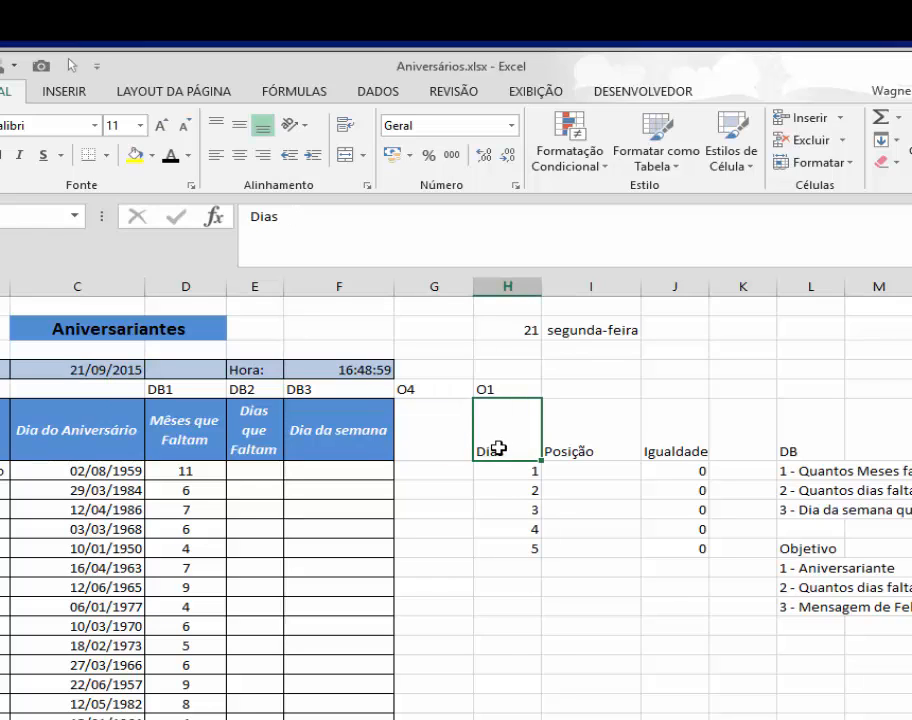
click(507, 475)
click(512, 491)
click(512, 526)
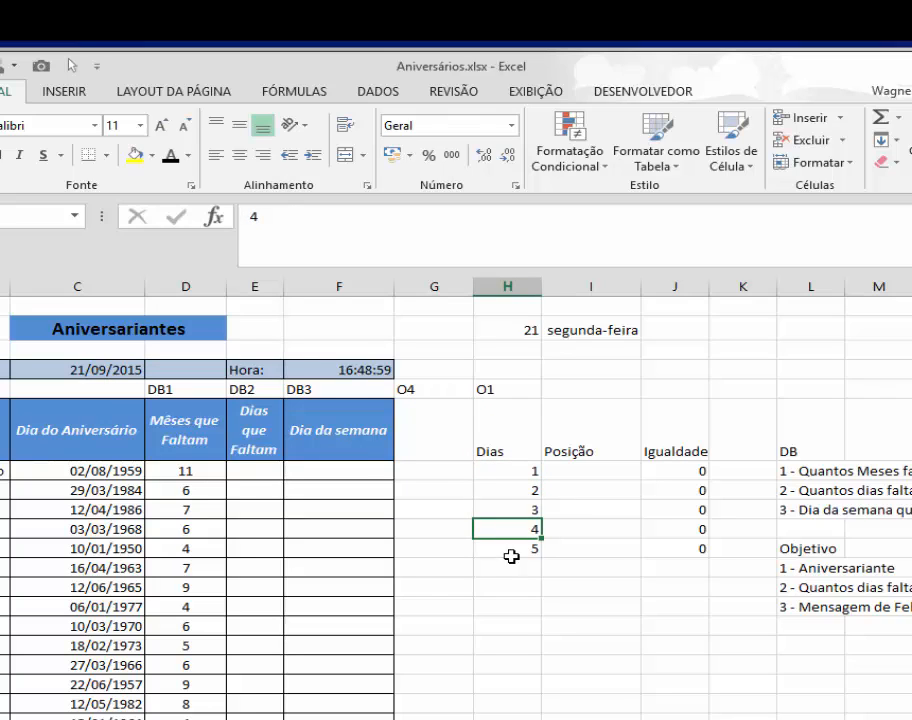
click(512, 566)
click(507, 549)
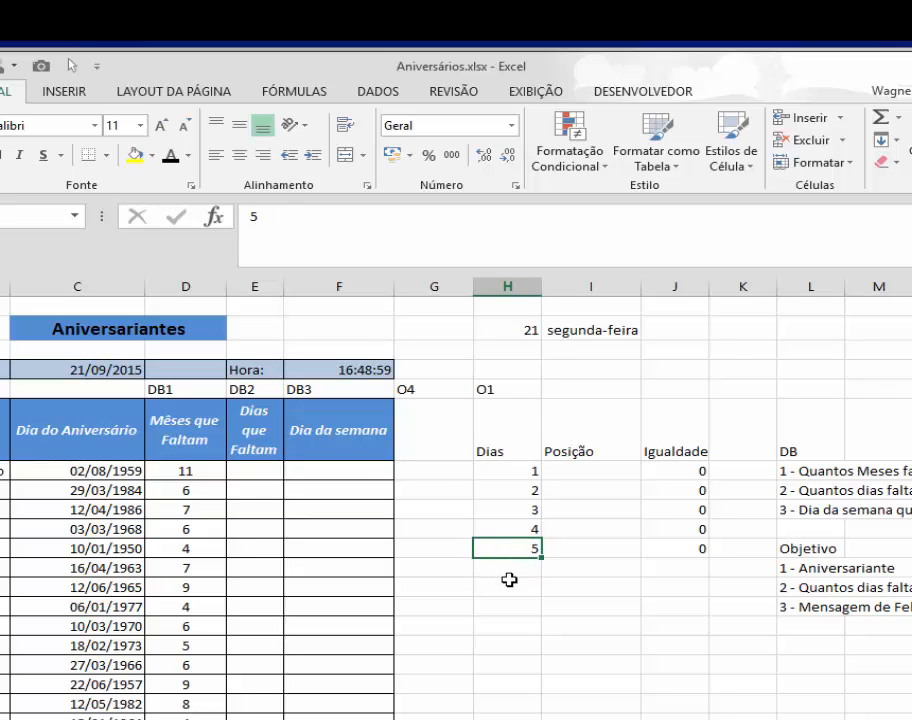
click(553, 540)
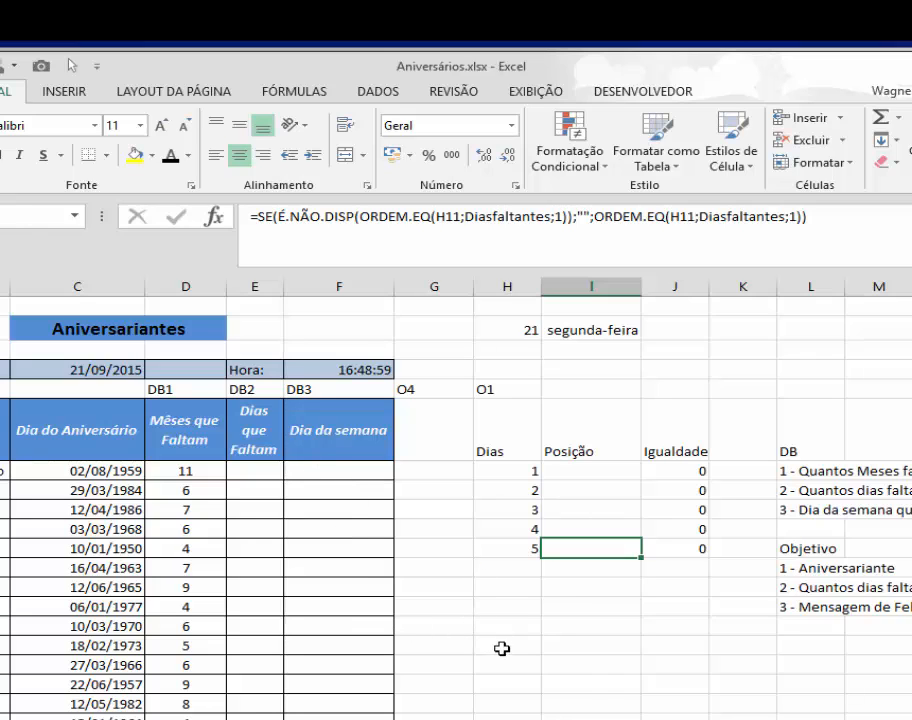
Set the date in C4 to 26/03 to test the Posição and Igualdade columns.
click(140, 369)
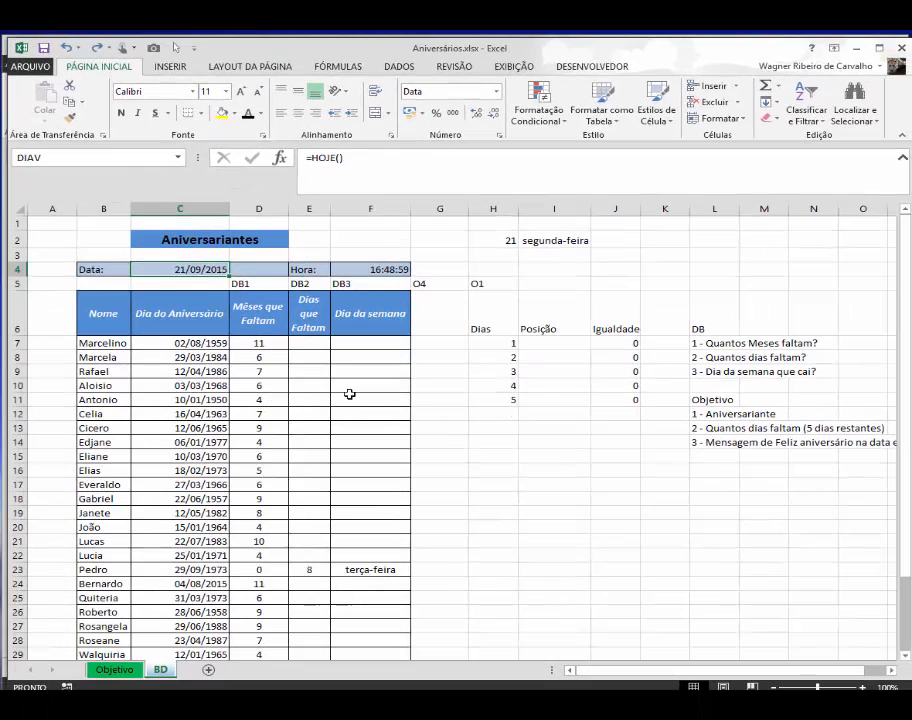
text(26/03)
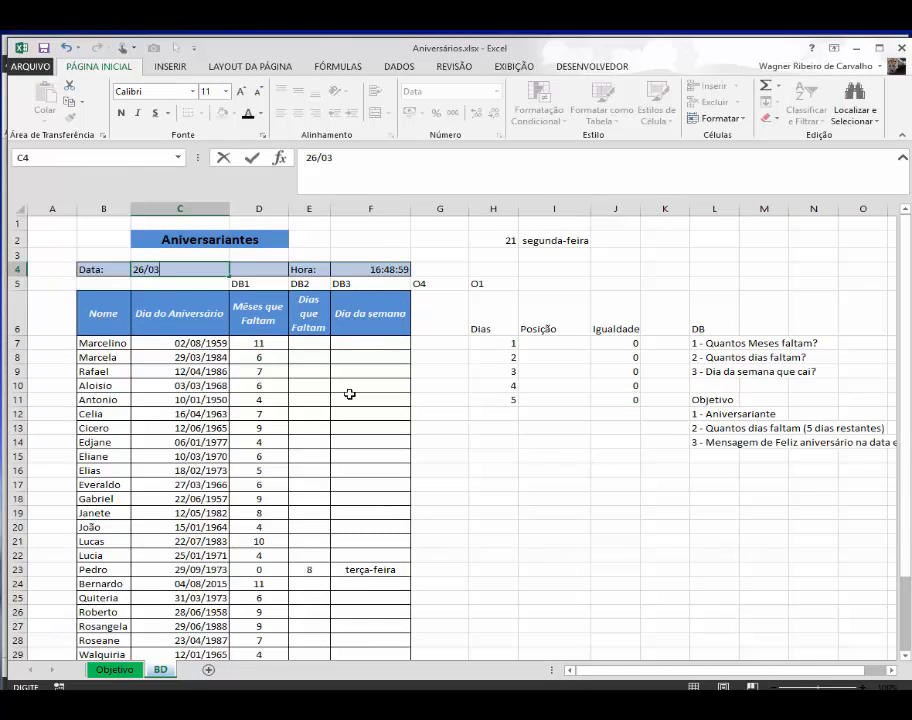
key(Return)
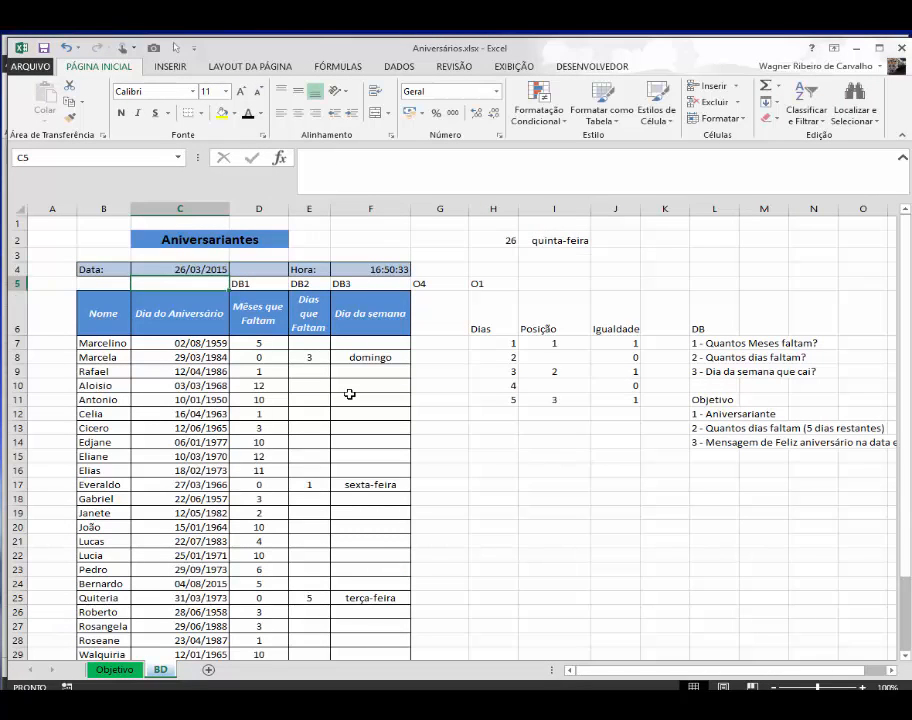
Set the date in C4 to 25/03, and check the days-remaining formula in E17.
click(199, 273)
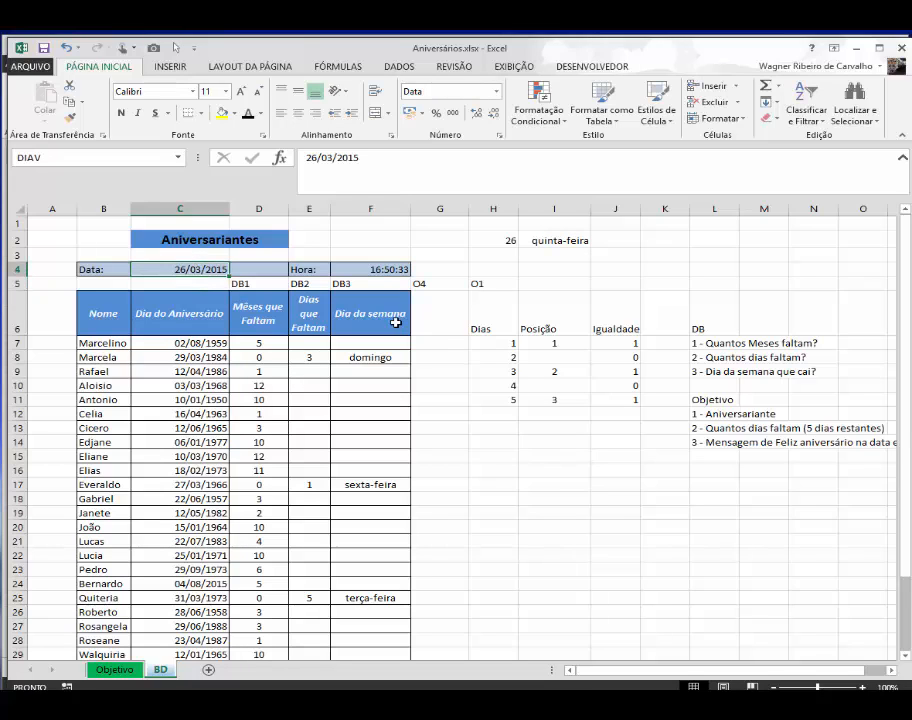
text(25/03)
key(Return)
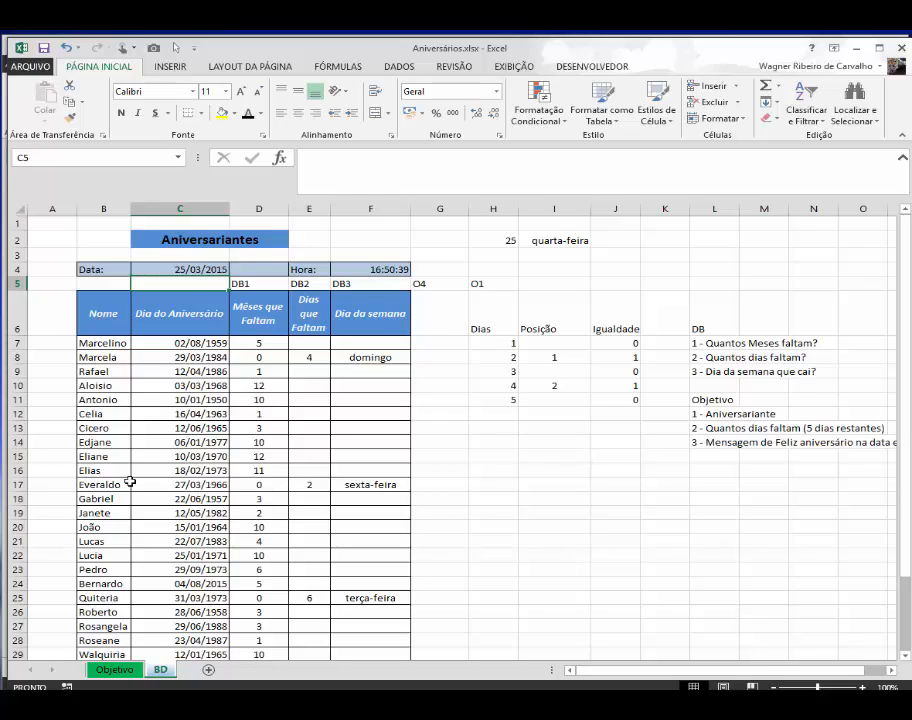
click(306, 484)
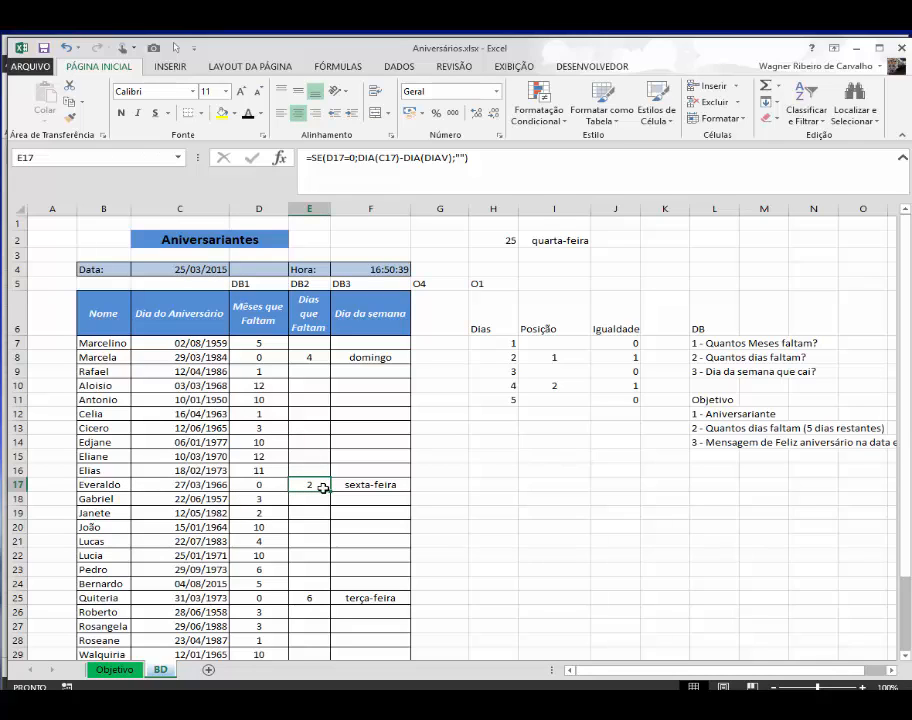
Compare the days remaining in E8 with the Dias values in H7, H8 and H10.
click(298, 356)
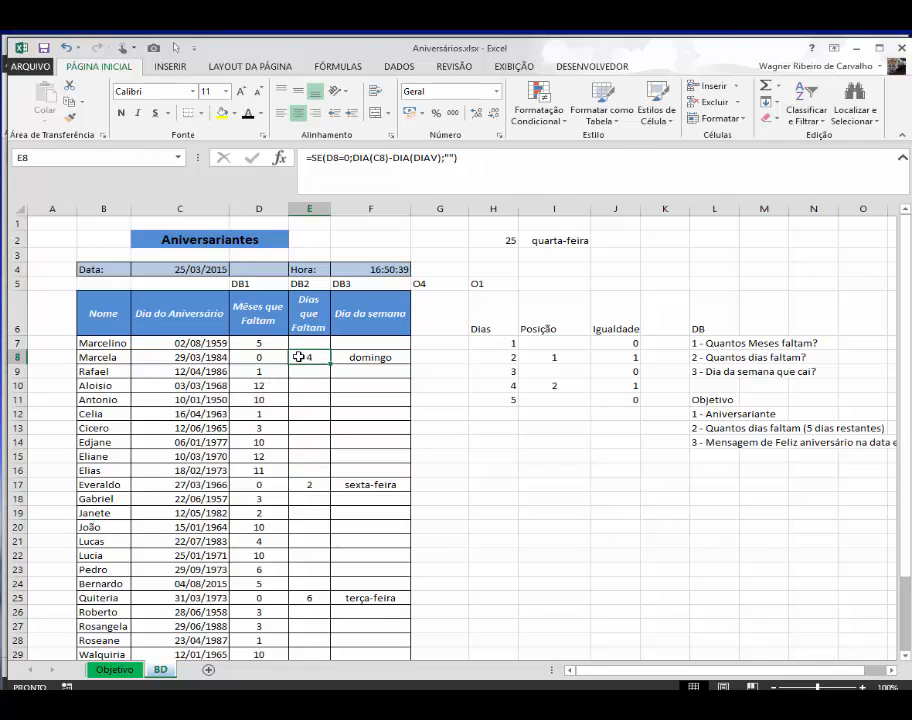
click(492, 343)
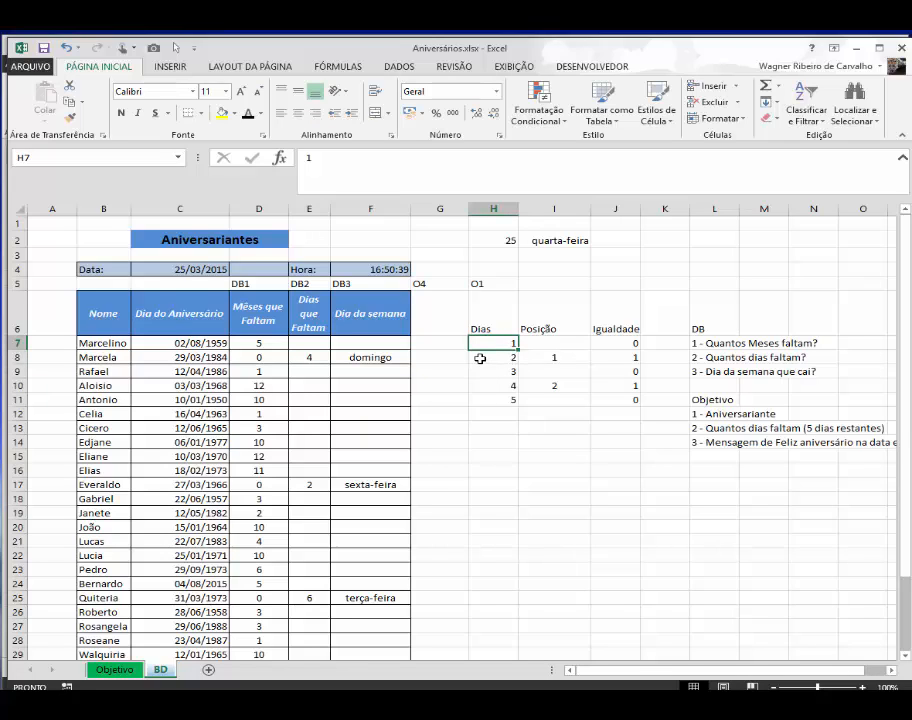
click(480, 358)
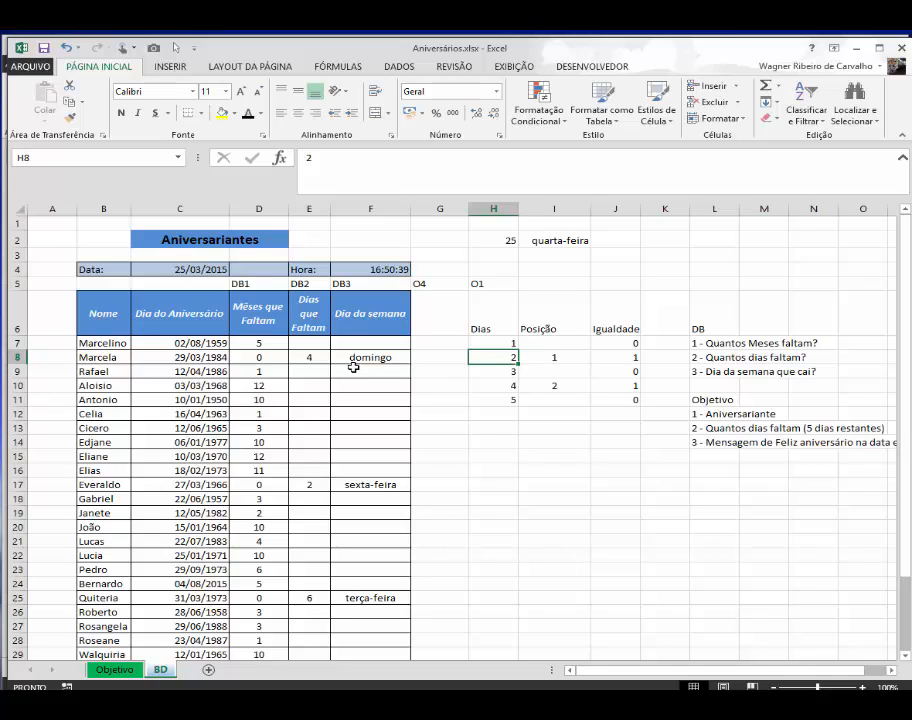
click(497, 385)
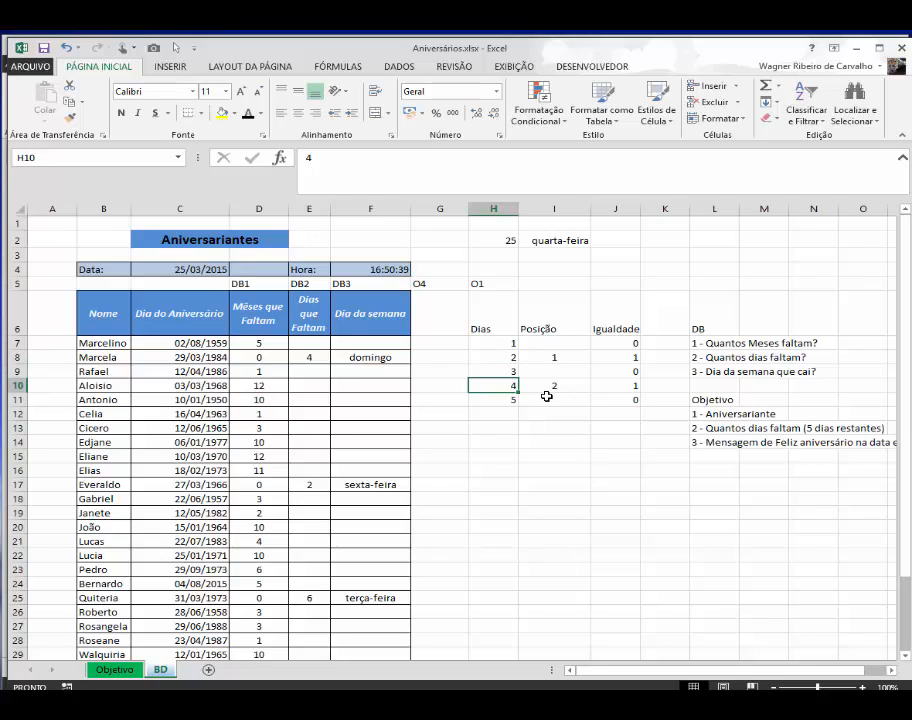
click(540, 442)
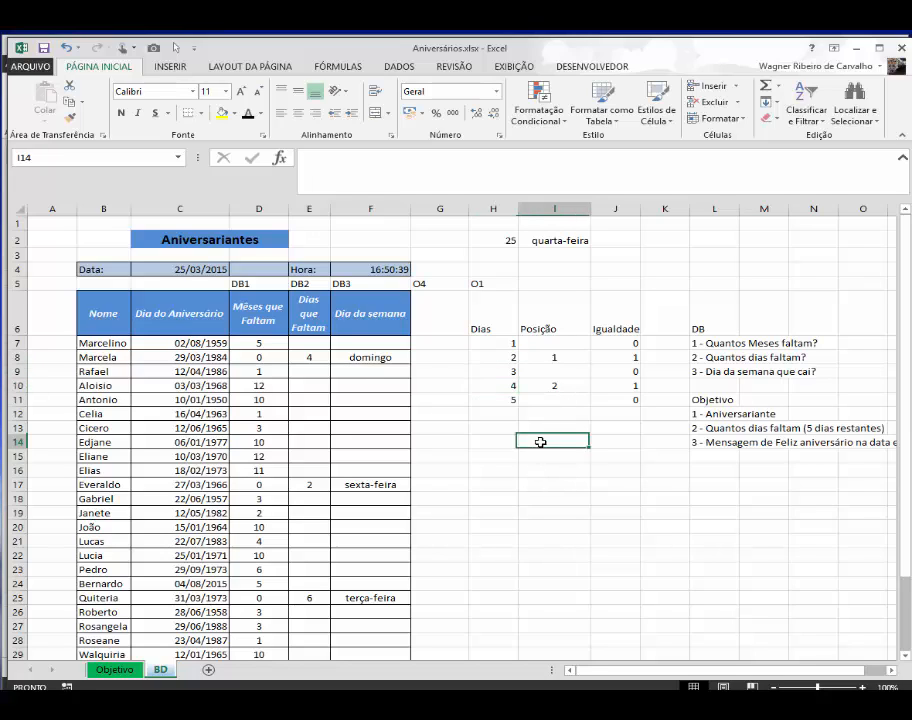
Copy the Dias values 1 to 5 from H7:H11 into H15:H19 as a practice table.
drag(508, 342, 503, 400)
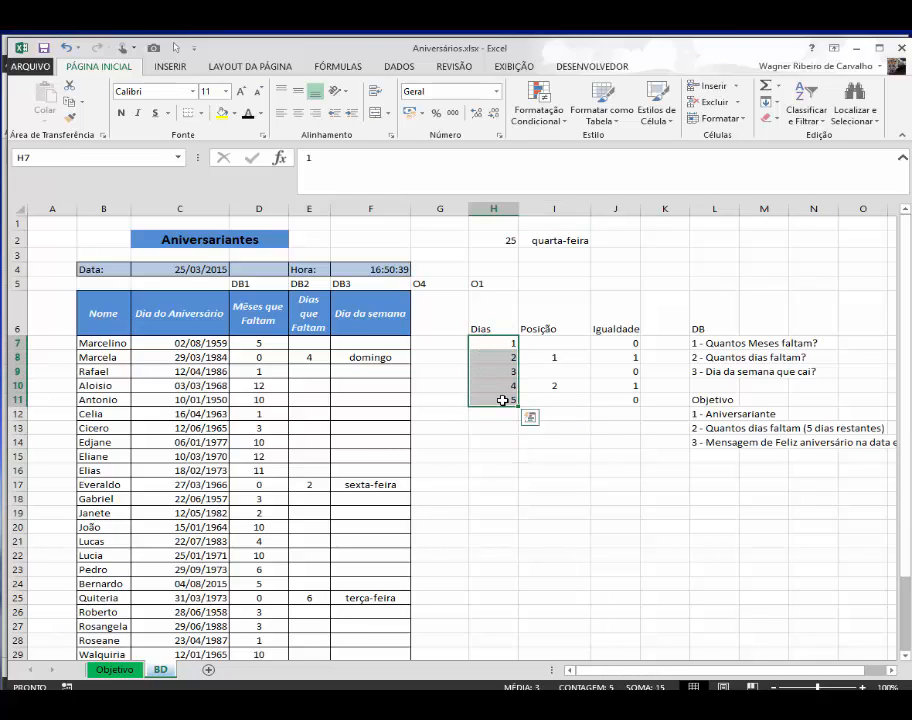
key(ctrl+c)
click(499, 469)
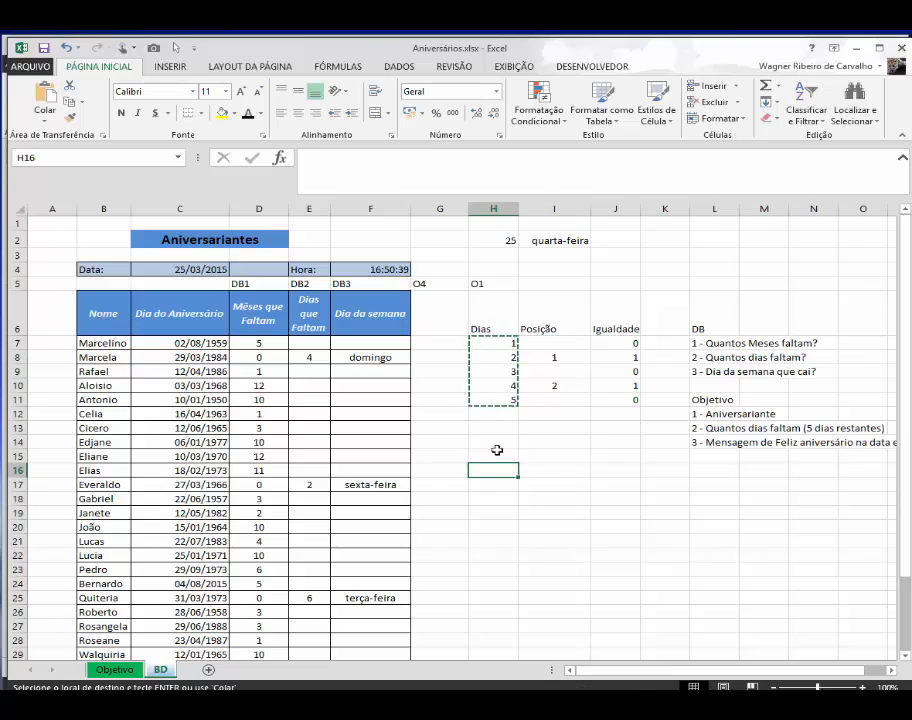
click(495, 453)
key(ctrl+v)
Start an ORDEM.EQ formula in I15 beside the copied day values.
click(543, 461)
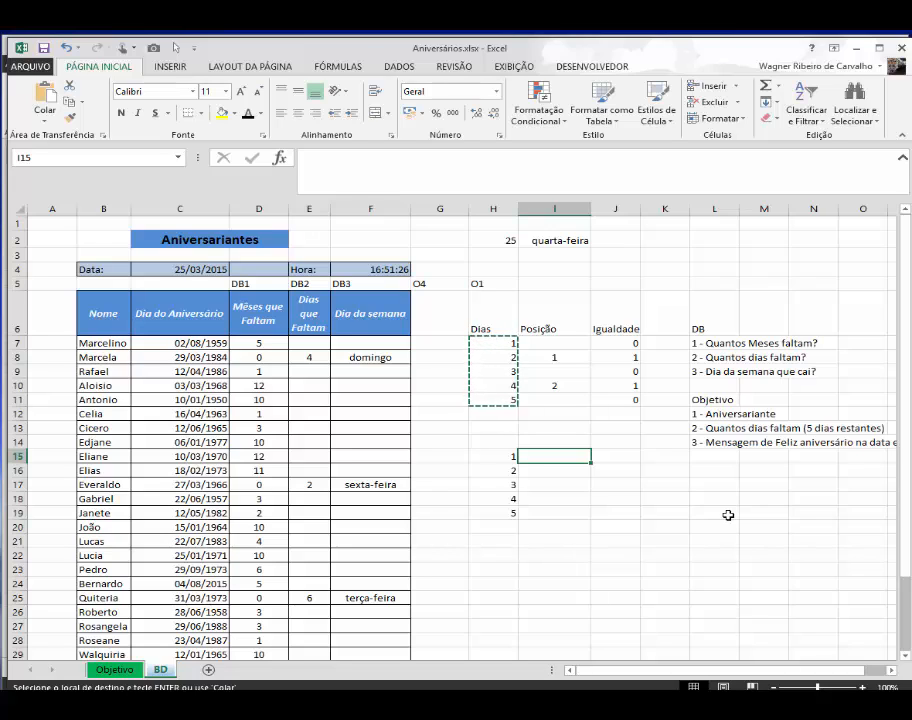
text(=)
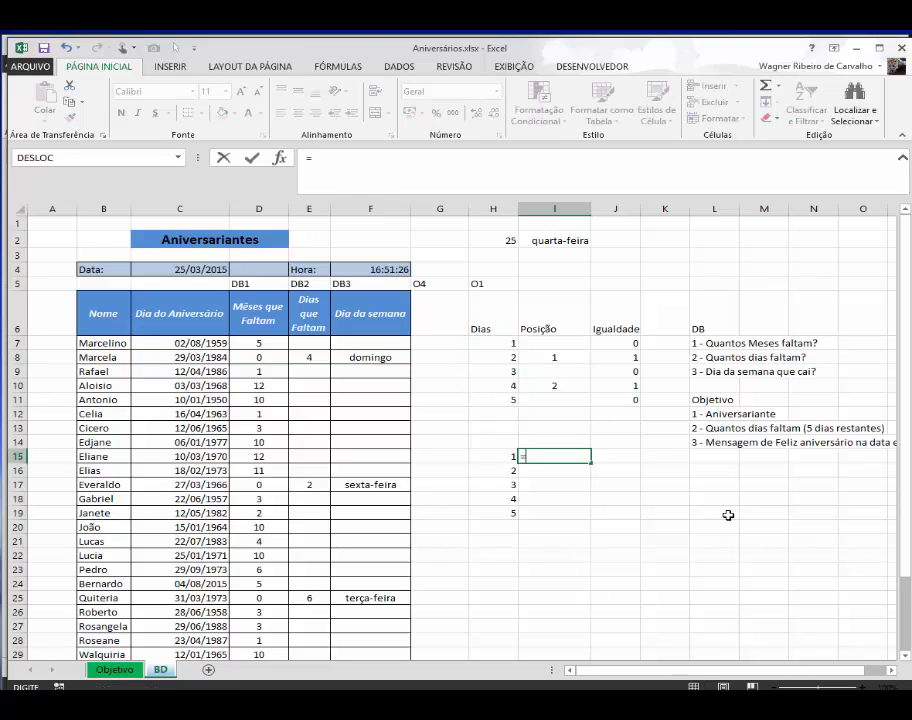
text(orde)
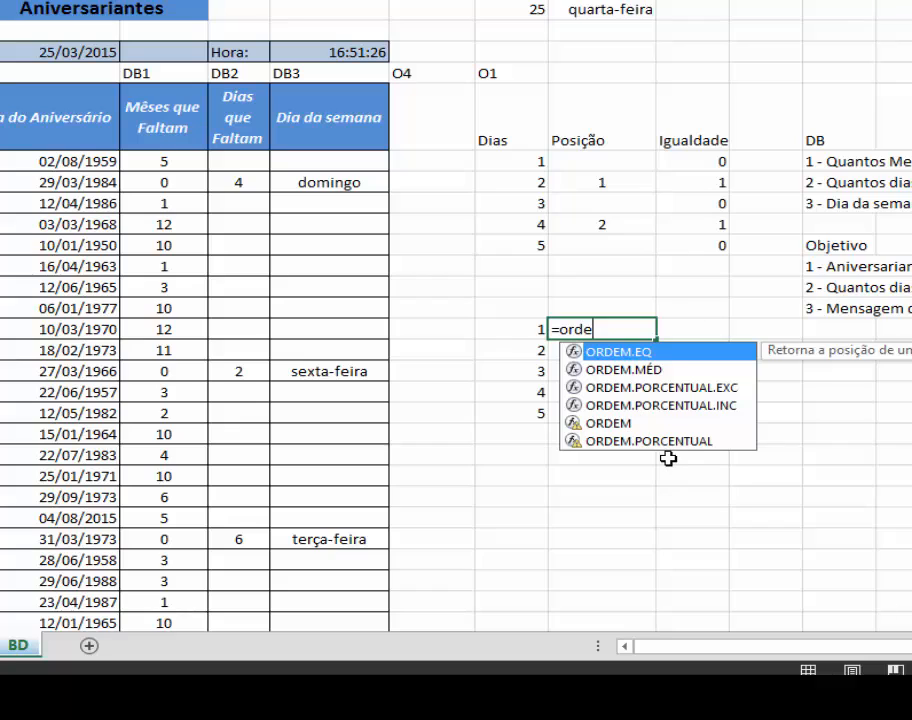
double_click(658, 351)
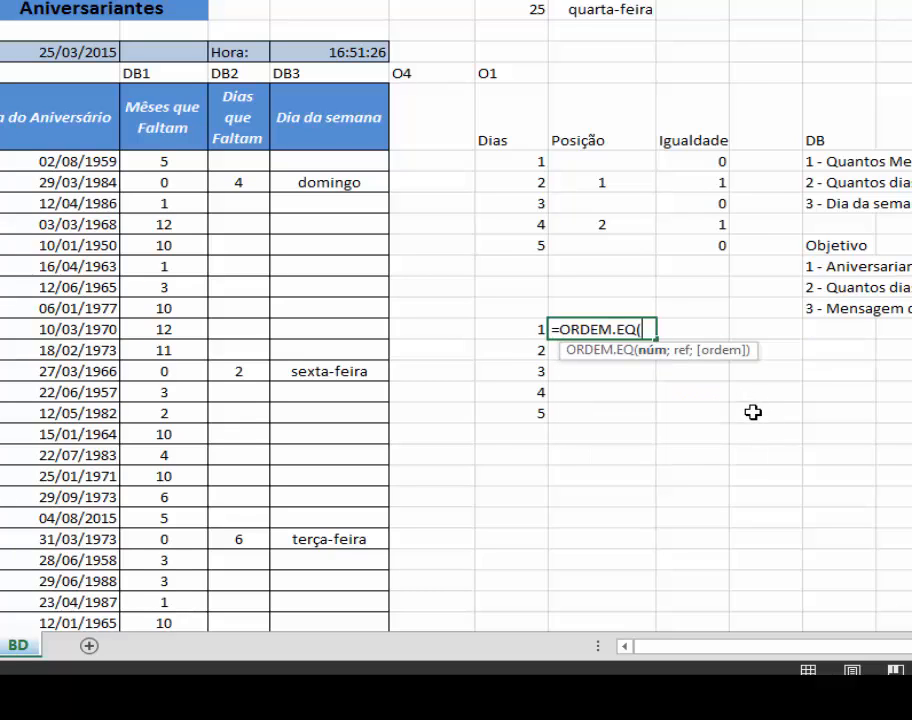
Try H15 and the constant 1 as the number argument of the ORDEM.EQ formula, and clear the argument.
click(515, 334)
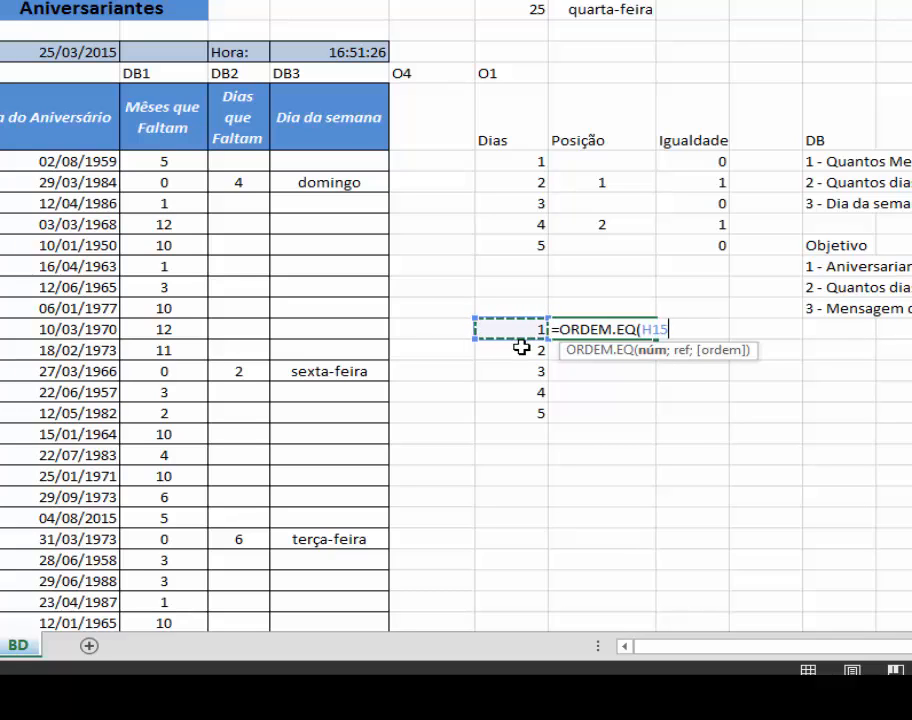
text(;)
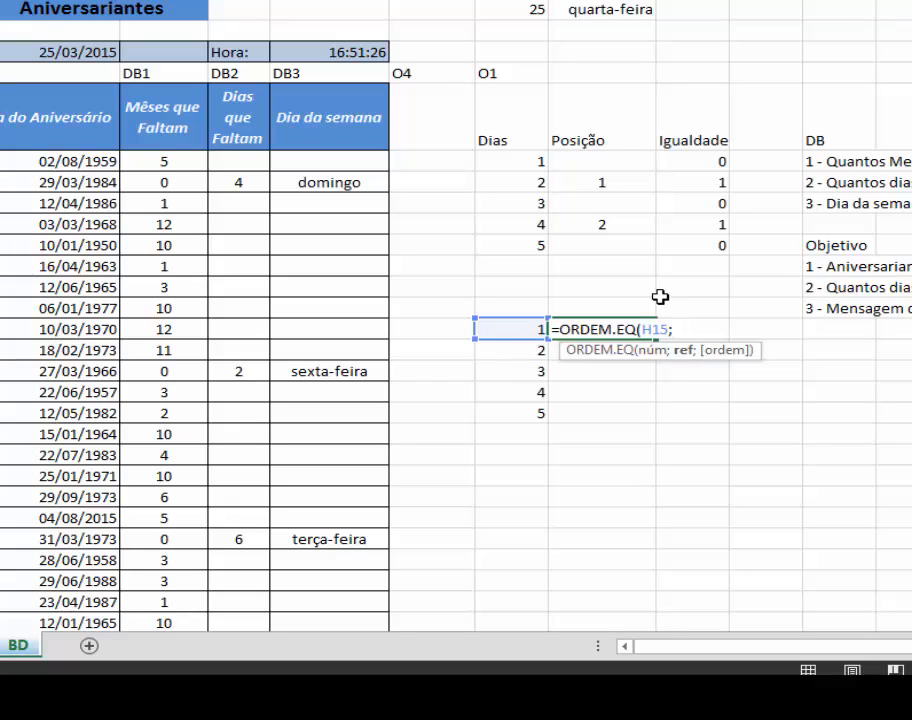
double_click(648, 329)
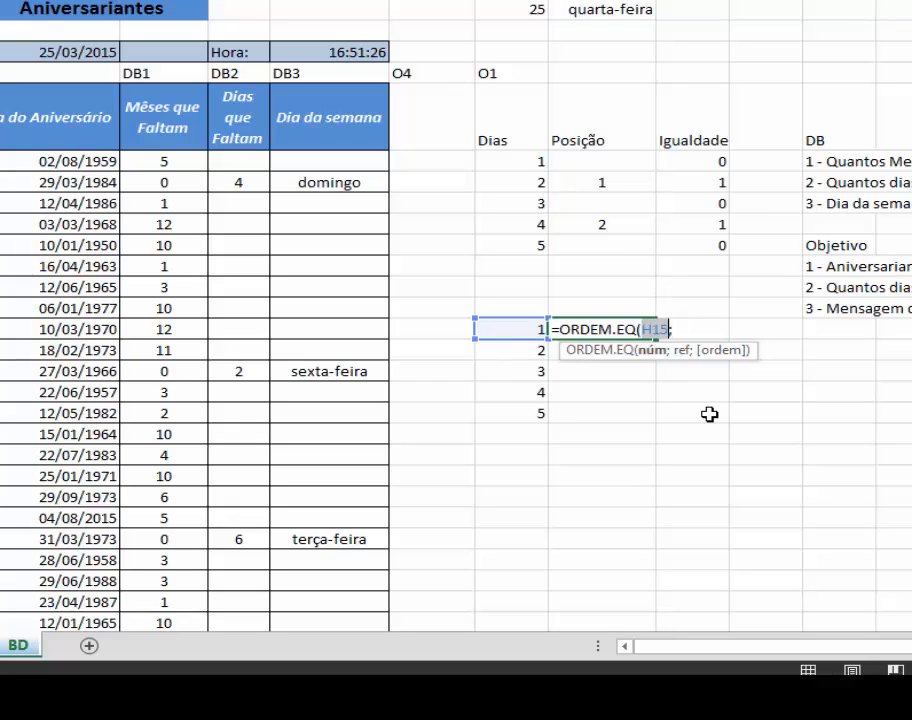
text(1)
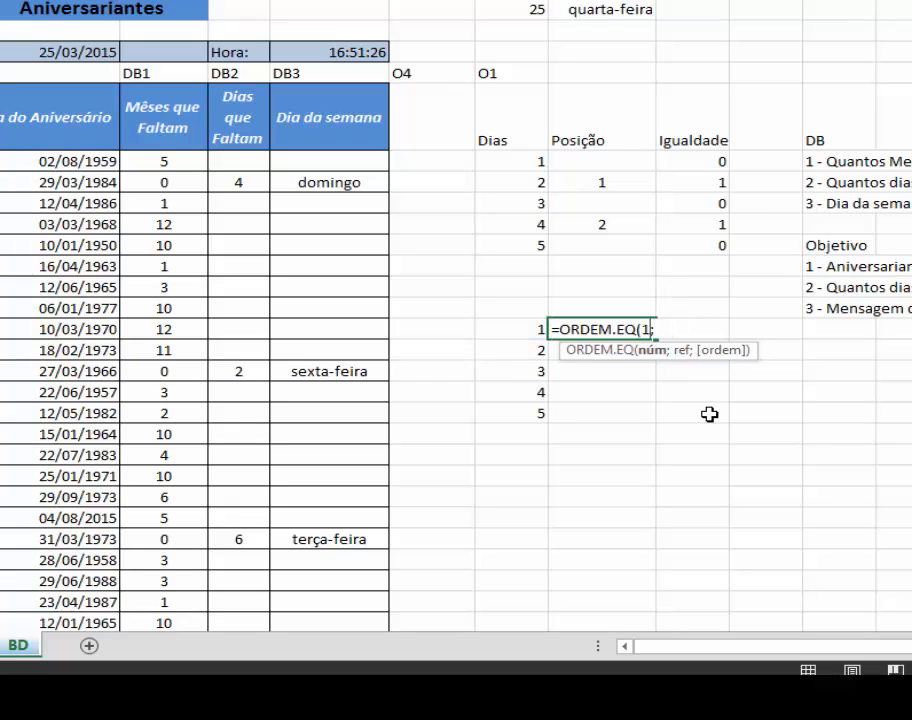
click(662, 330)
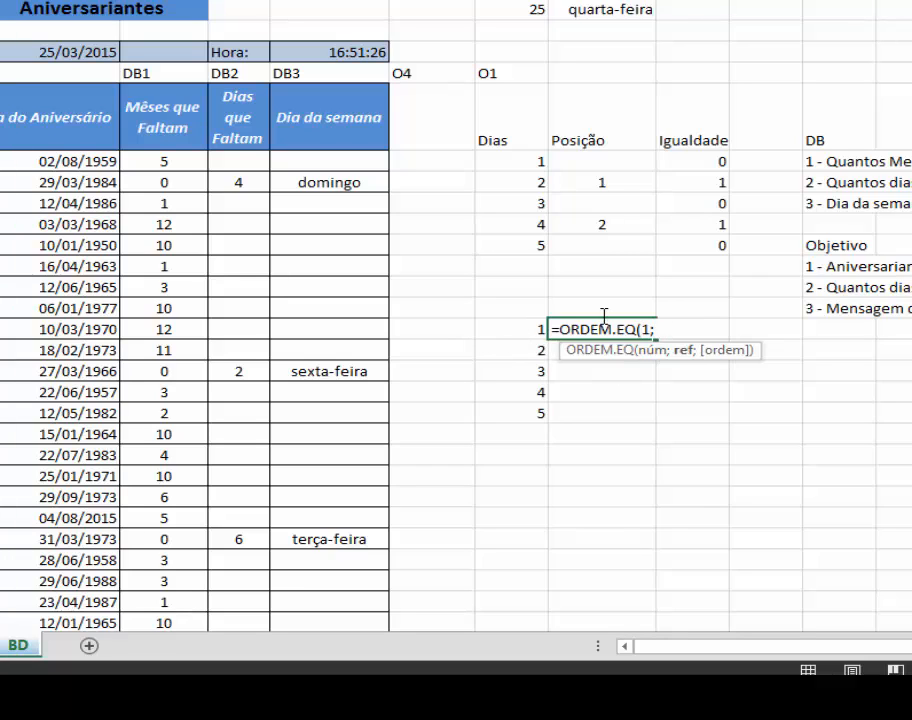
key(BackSpace)
key(BackSpace)
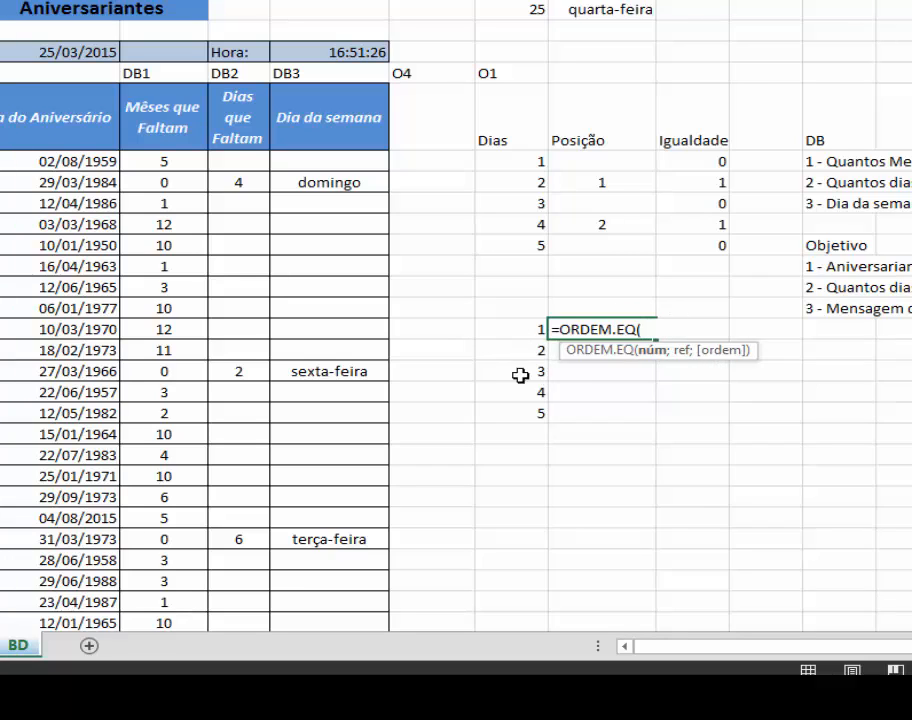
Complete the formula in I15 as =ORDEM.EQ(H15;Diasfaltantes;1), ranking the day value in ascending order.
click(512, 326)
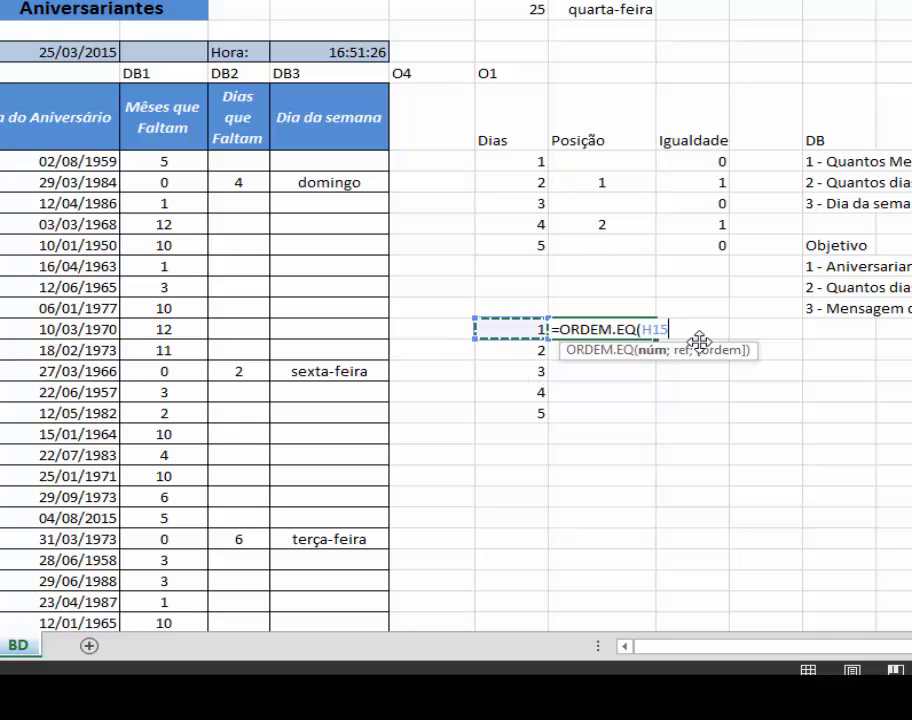
text(;)
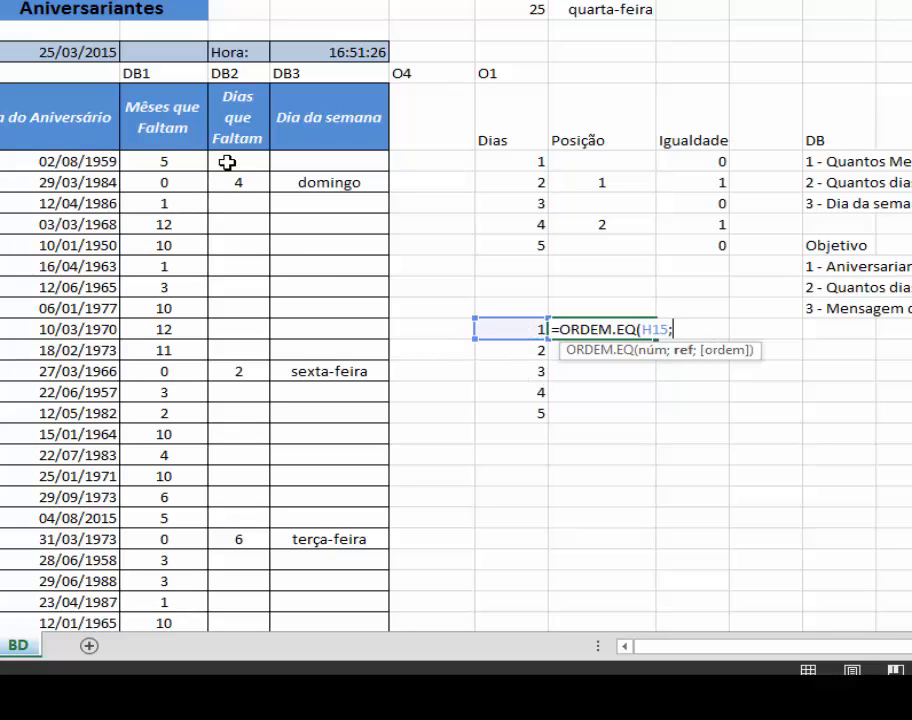
drag(228, 161, 224, 546)
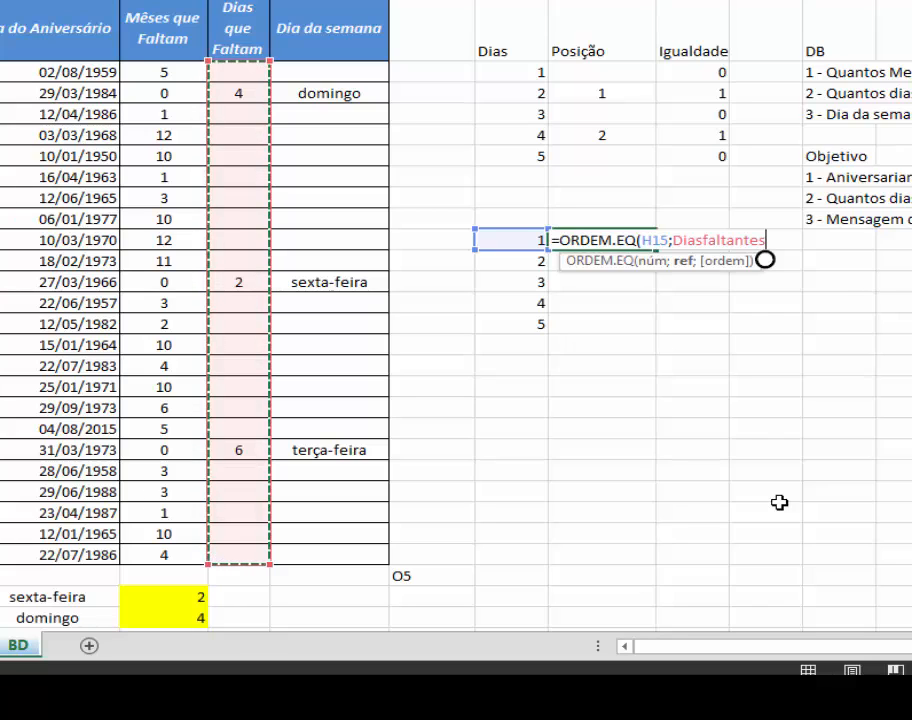
text(;)
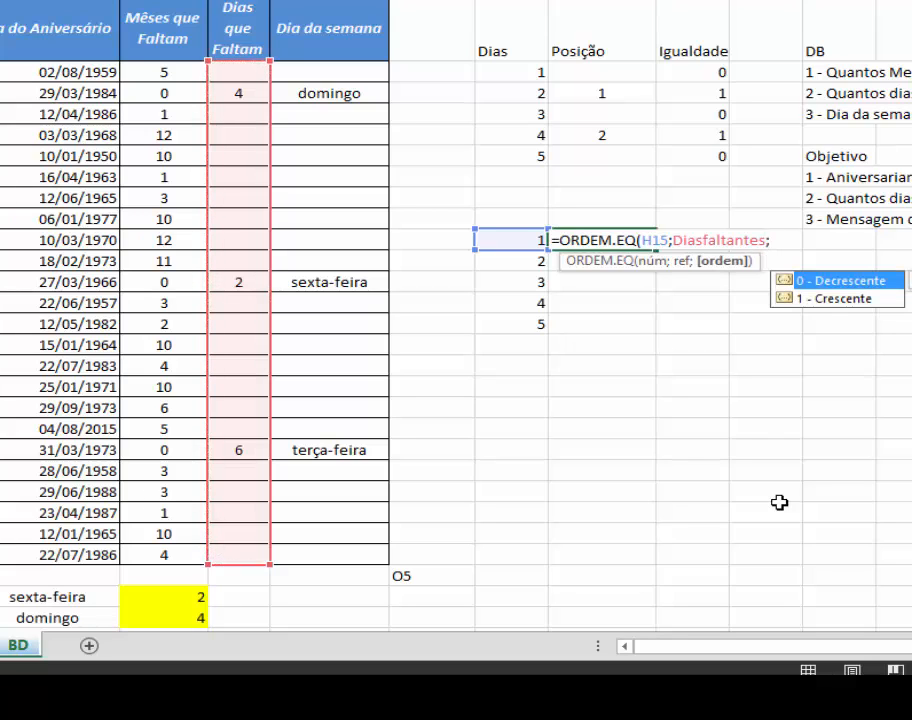
text(1))
key(Return)
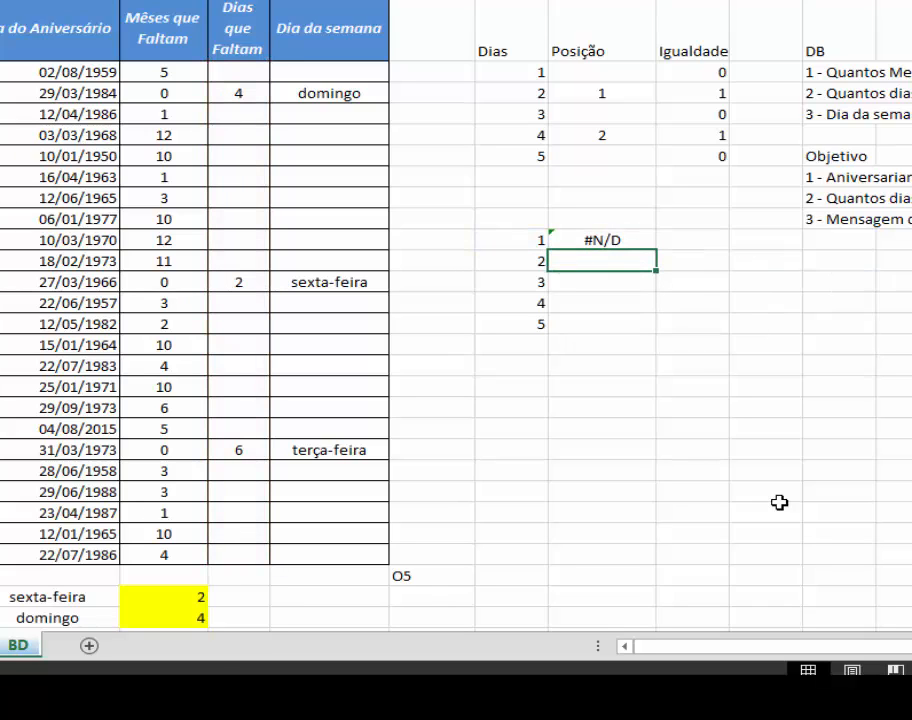
Fill the ORDEM.EQ formula from I15 down to I19.
key(Up)
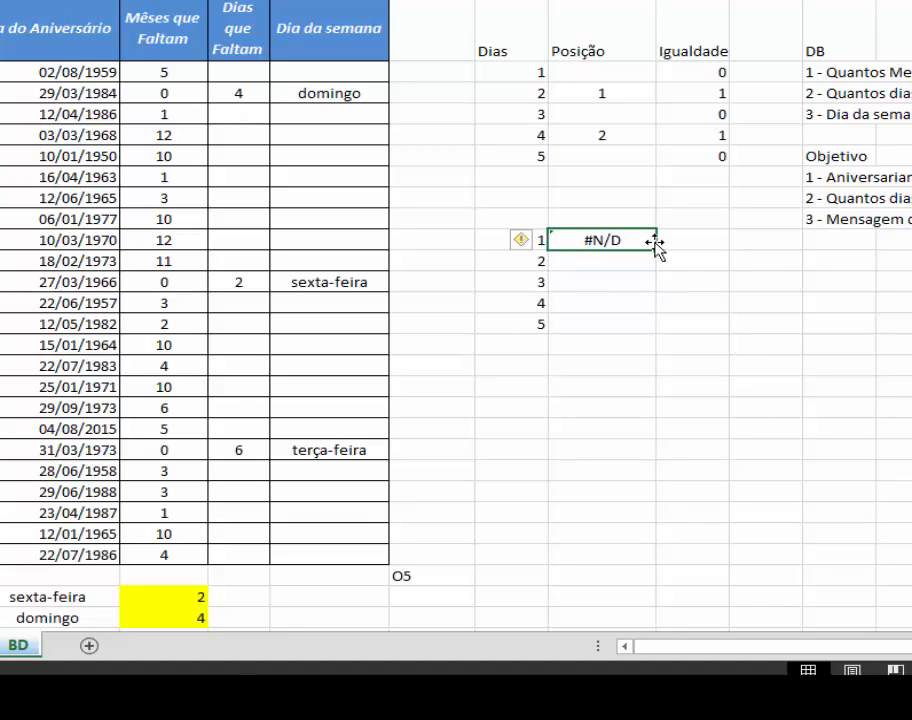
drag(656, 248, 643, 336)
click(619, 448)
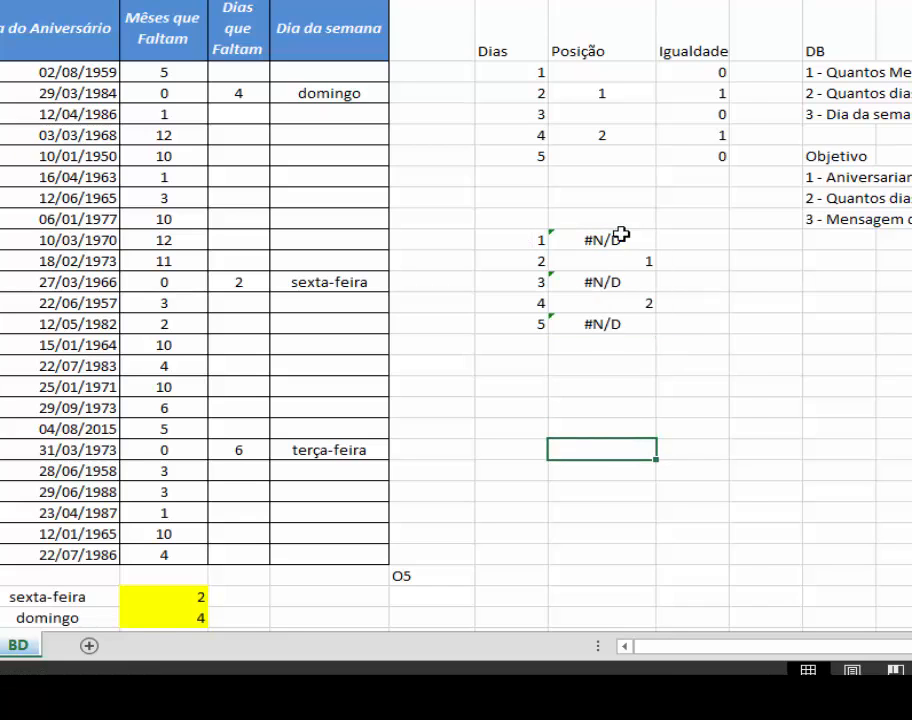
Compare the practice table's ranks for days 2 to 5 with the values in the Dias que Faltam column.
click(607, 261)
click(527, 261)
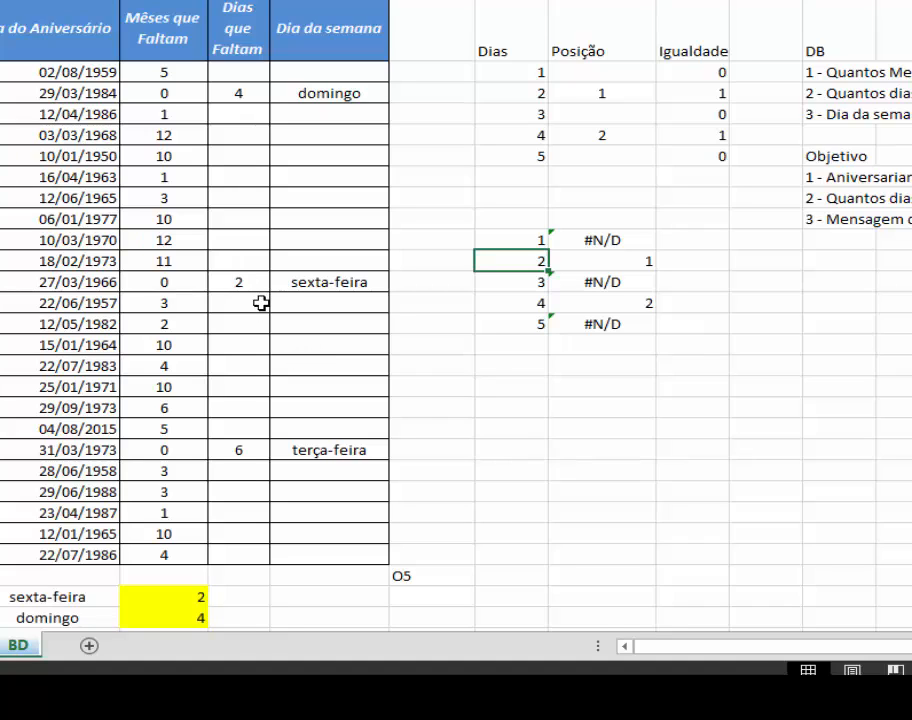
click(574, 281)
click(498, 308)
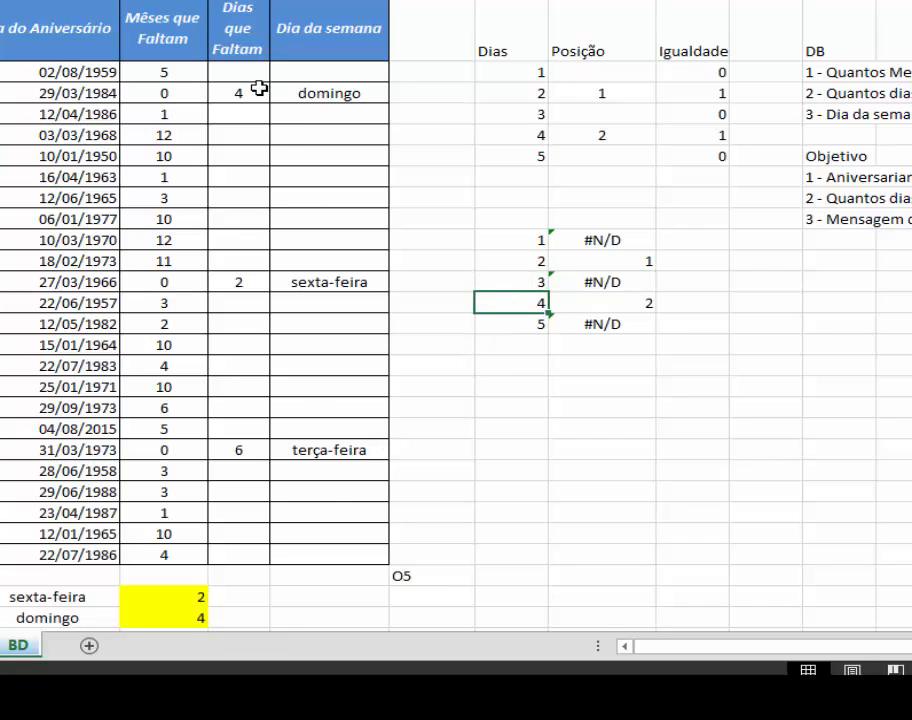
click(525, 324)
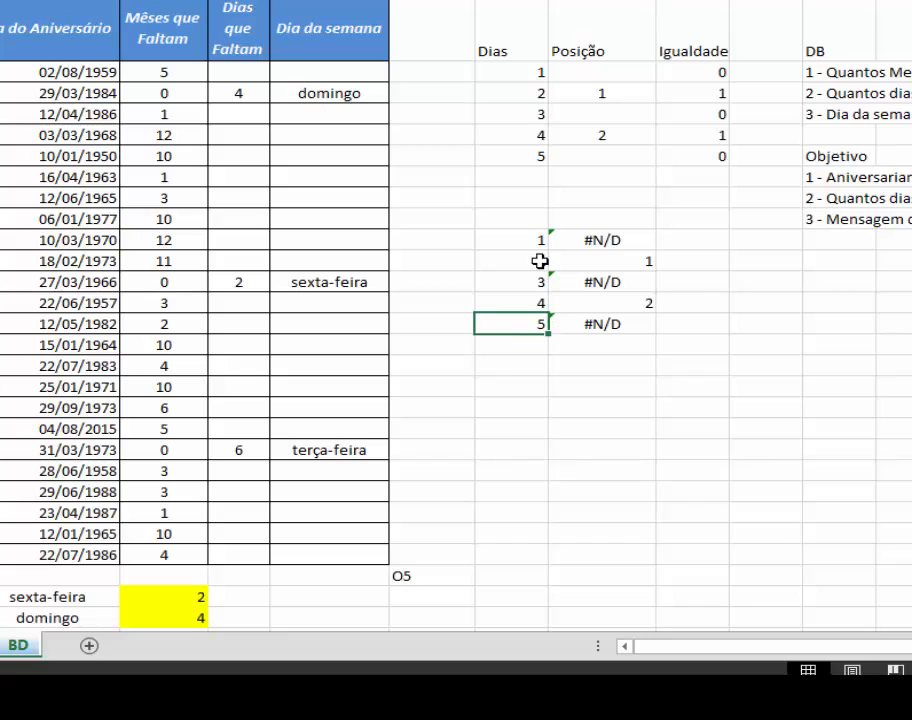
Extend the practice day series to 6 in H20 and fill the ORDEM.EQ formula into I20.
drag(537, 242, 513, 326)
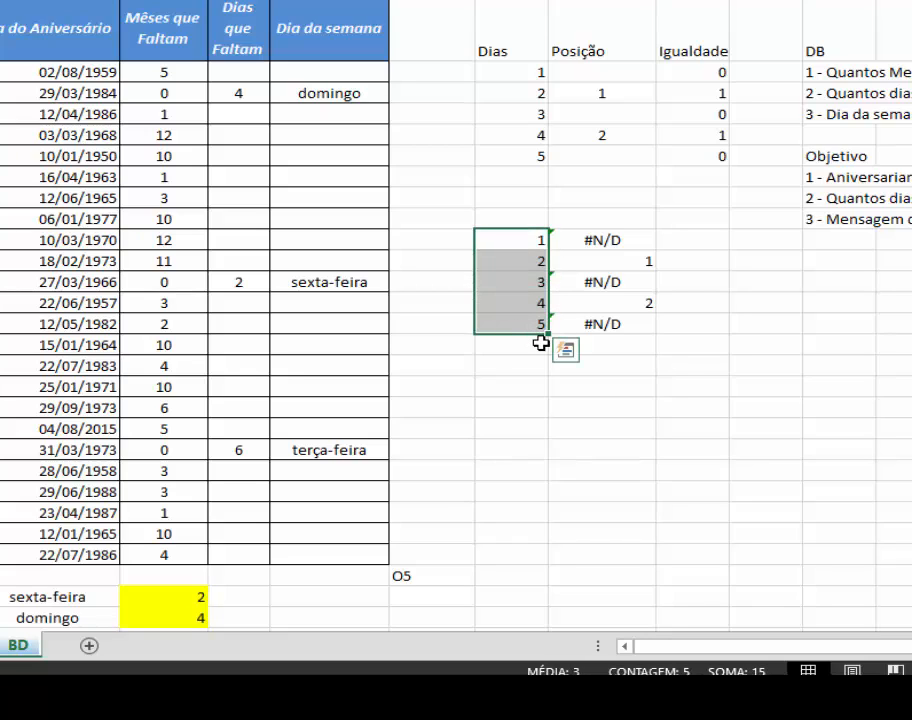
drag(549, 334, 547, 357)
click(597, 423)
click(618, 326)
drag(659, 335, 647, 362)
click(640, 427)
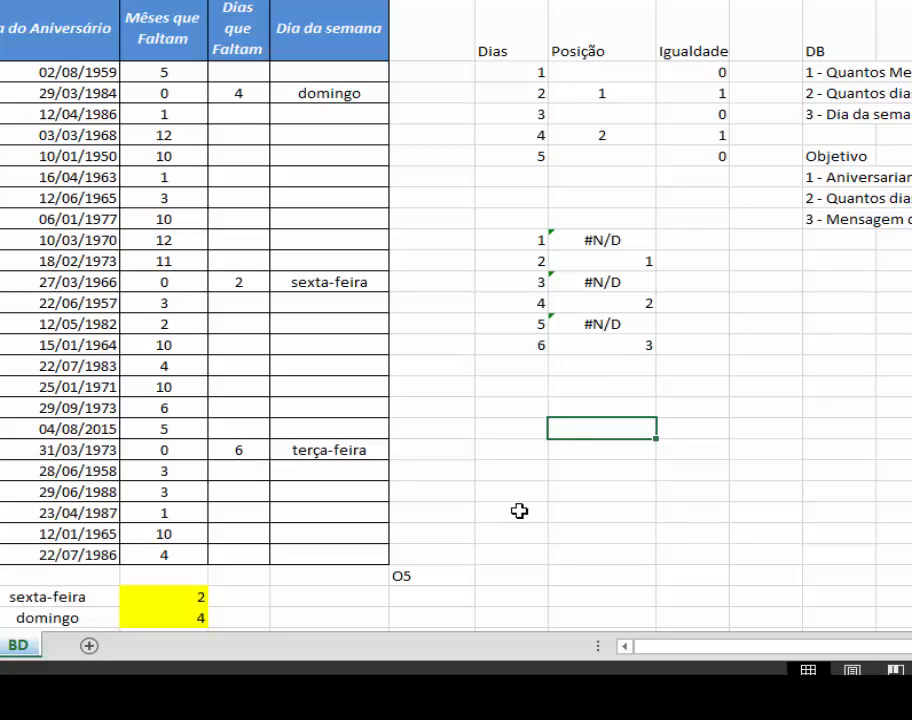
Clear the extra row for day 6 in H20:I20.
drag(540, 344, 578, 348)
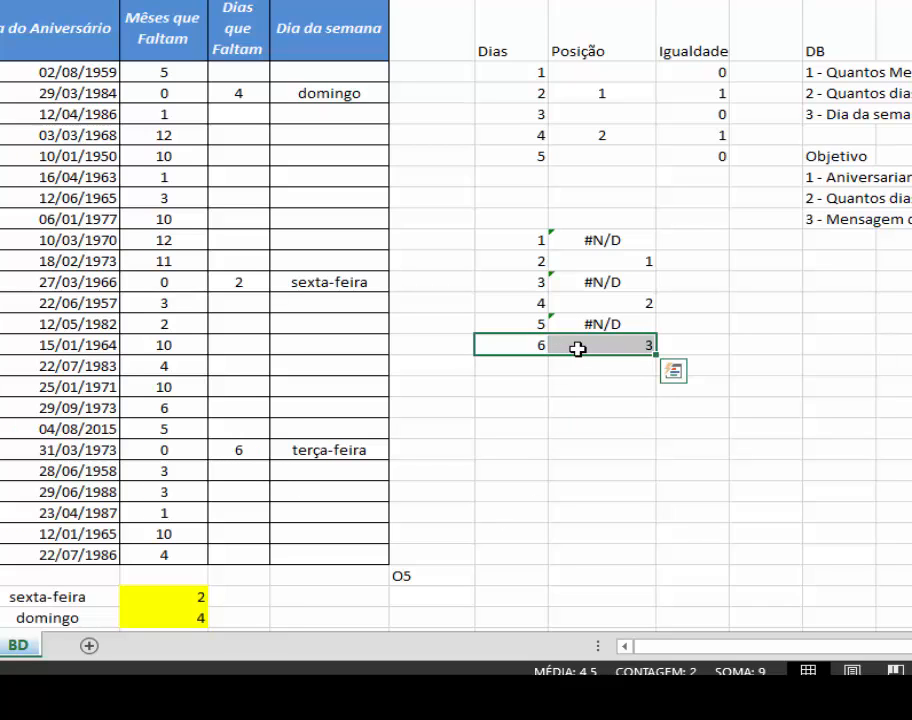
key(Delete)
click(584, 437)
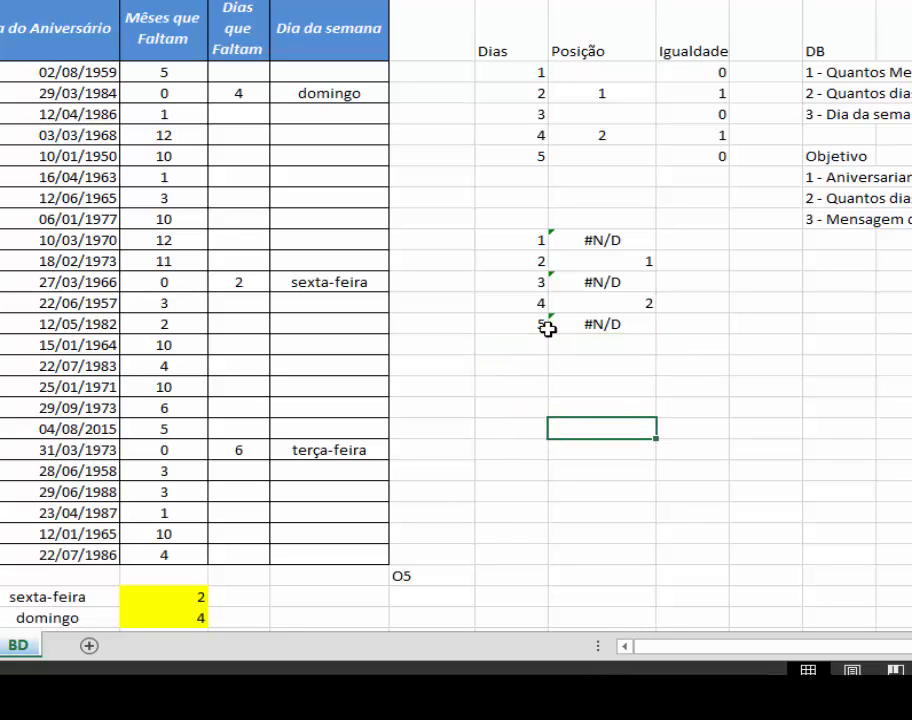
Compare the practice formula cell I15 with the Posição cell I7, and clear the practice table in H15:I19.
click(602, 241)
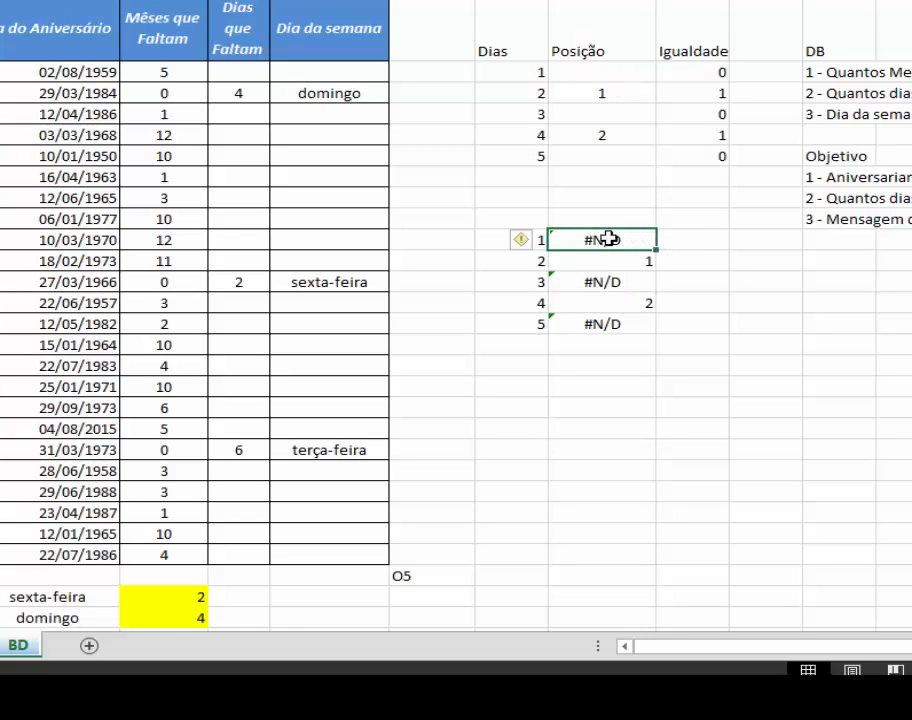
click(602, 69)
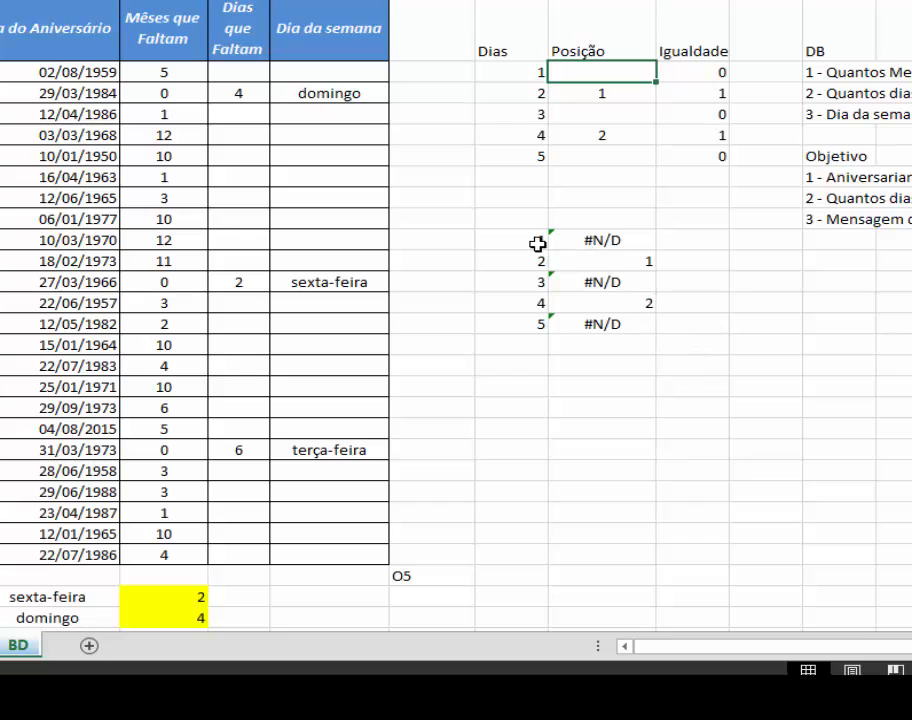
drag(541, 242, 565, 282)
mouse_move(596, 327)
mouse_down()
mouse_move(609, 339)
mouse_move(609, 323)
mouse_up()
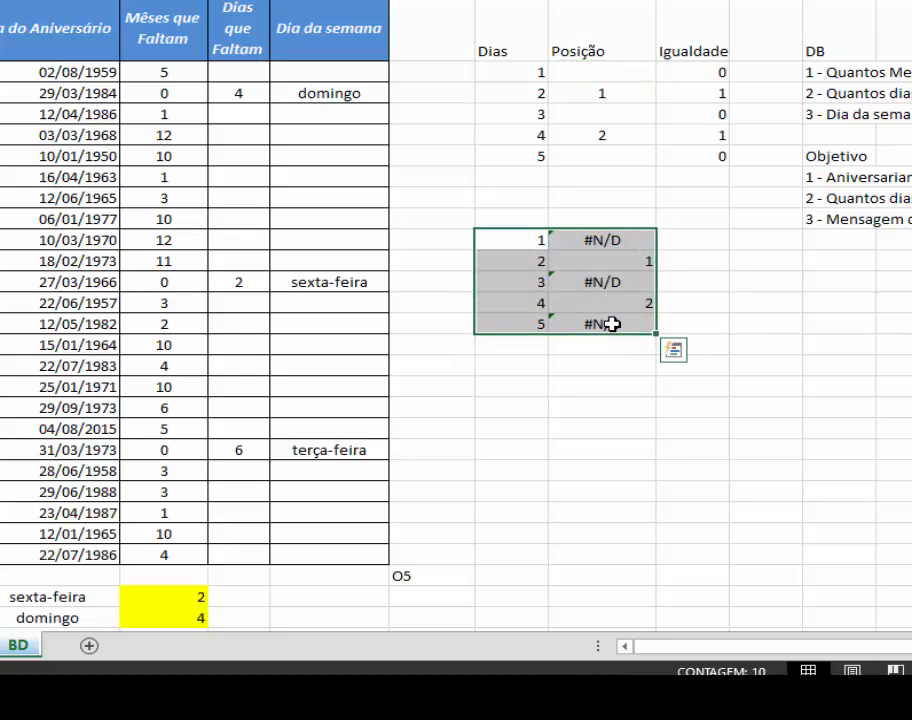
key(Delete)
click(692, 427)
drag(521, 38, 627, 155)
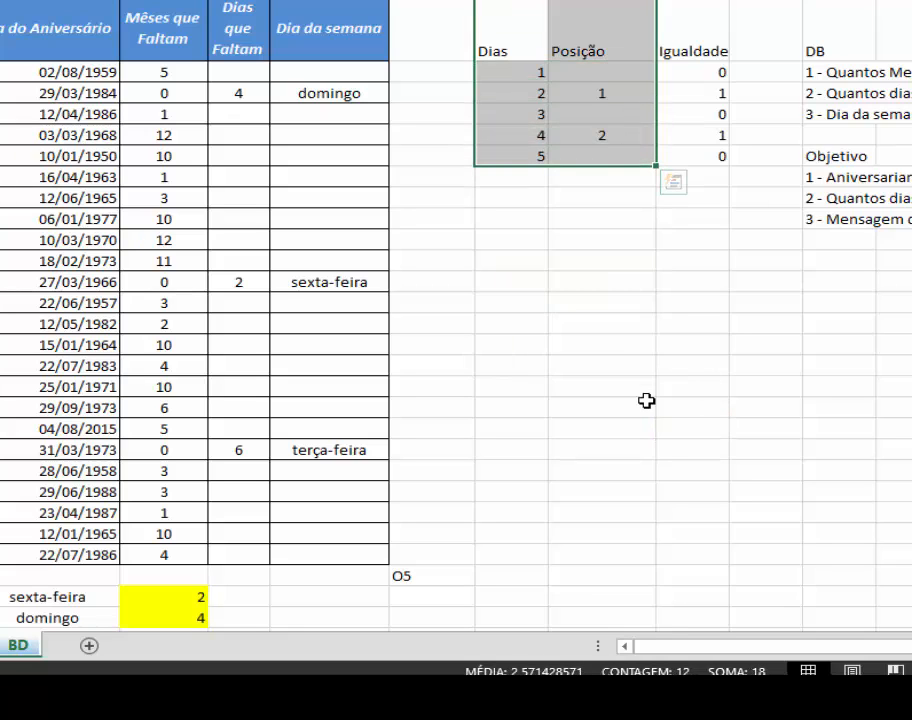
Examine the formula in the first yellow cell, D32, focusing on its final ÍNDICE part with the nested CORRESP.
scroll(597, 352, down, 2)
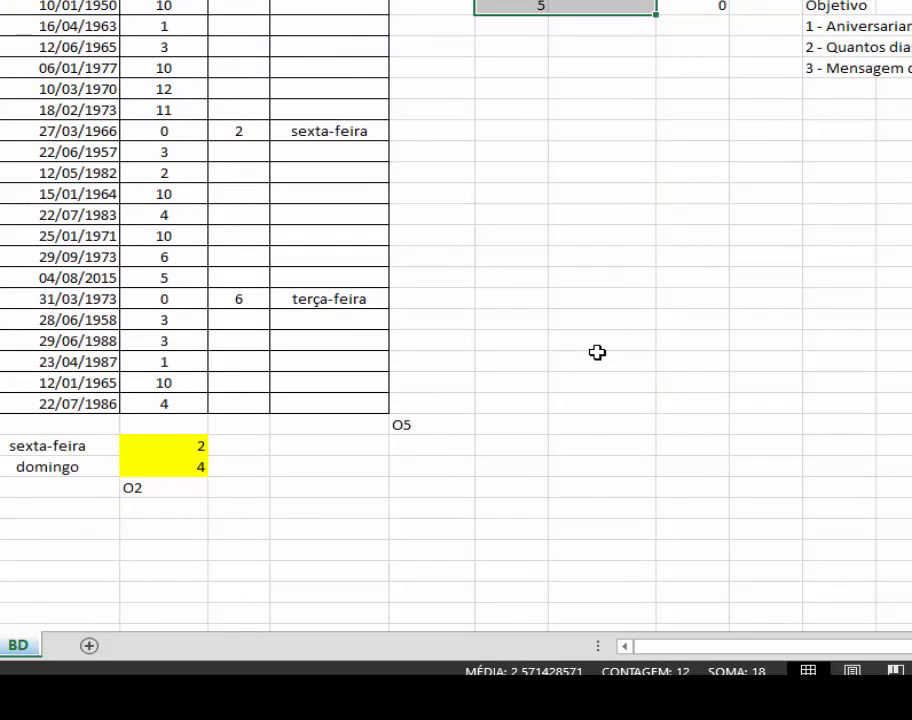
scroll(597, 352, up, 2)
scroll(586, 340, up, 2)
scroll(574, 360, down, 2)
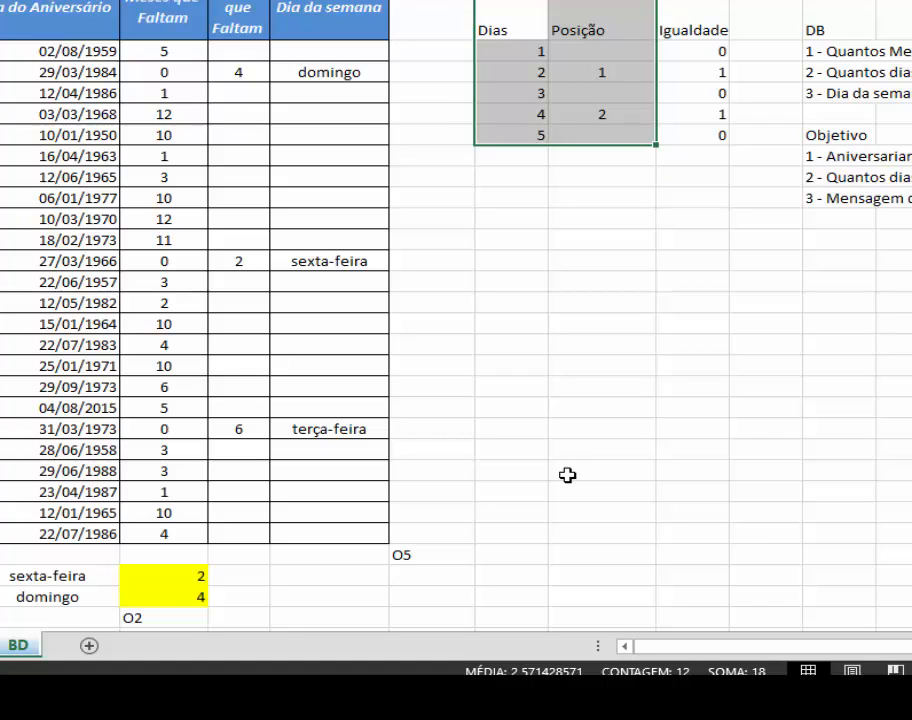
click(185, 579)
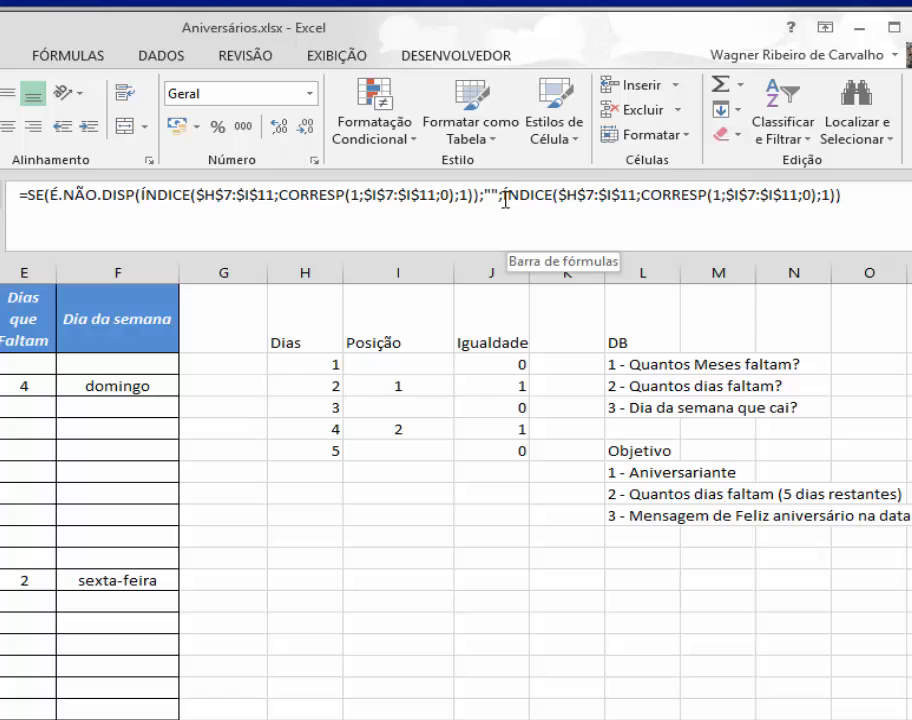
drag(505, 199, 830, 196)
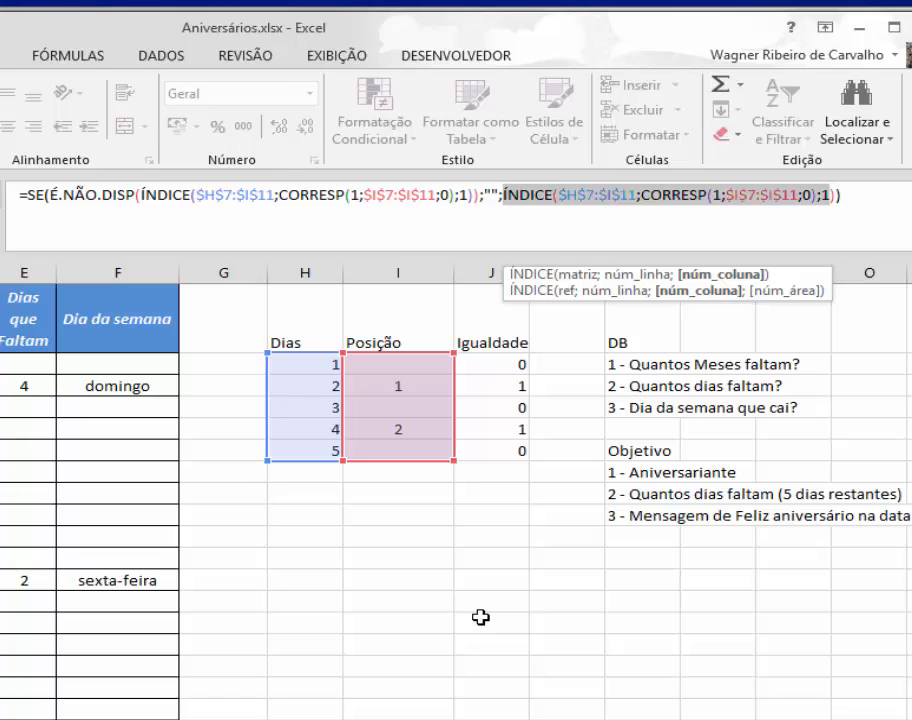
key(Escape)
Start a practice matrix below the helper table by entering 1, 2 and 3 in H18:H20.
drag(314, 598, 485, 718)
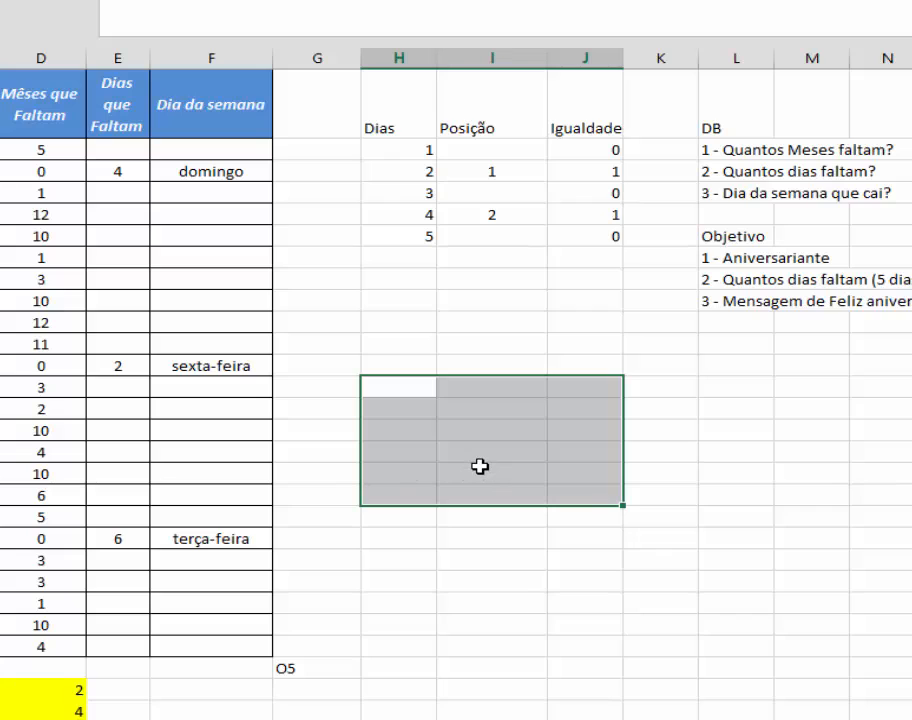
click(417, 392)
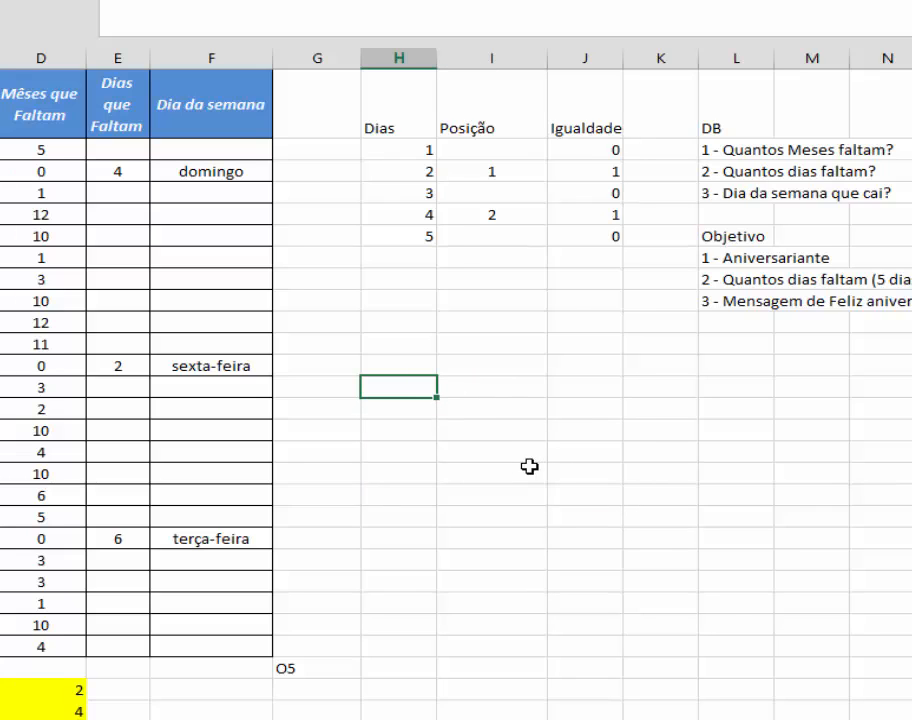
key(Return)
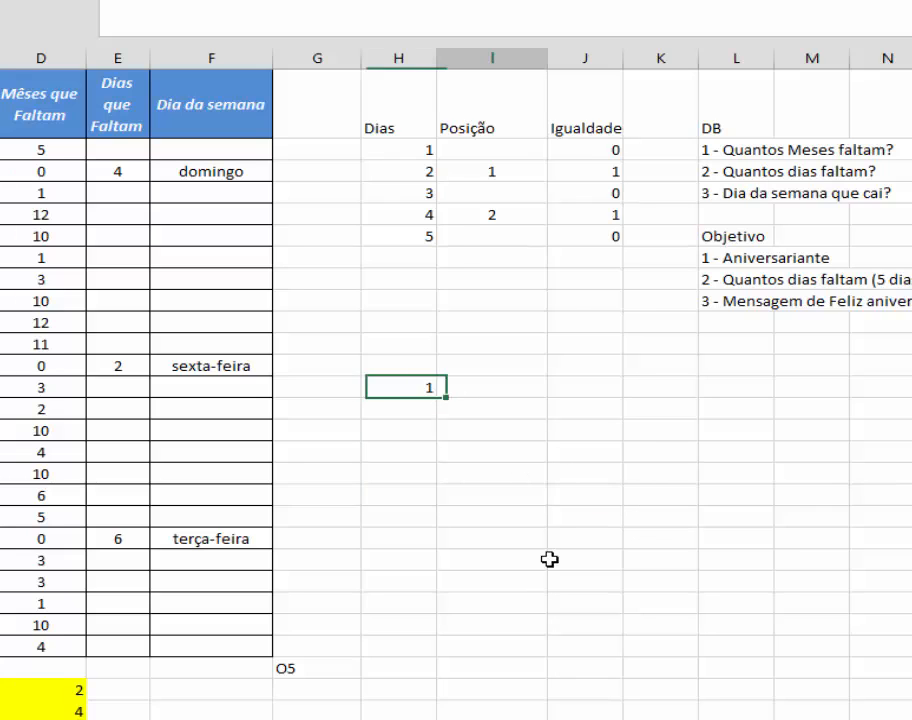
text(2)
key(Return)
text(3)
Complete the first row of the practice matrix with 2 in I18 and 3 in J18.
key(Up)
key(Up)
key(Right)
text(2)
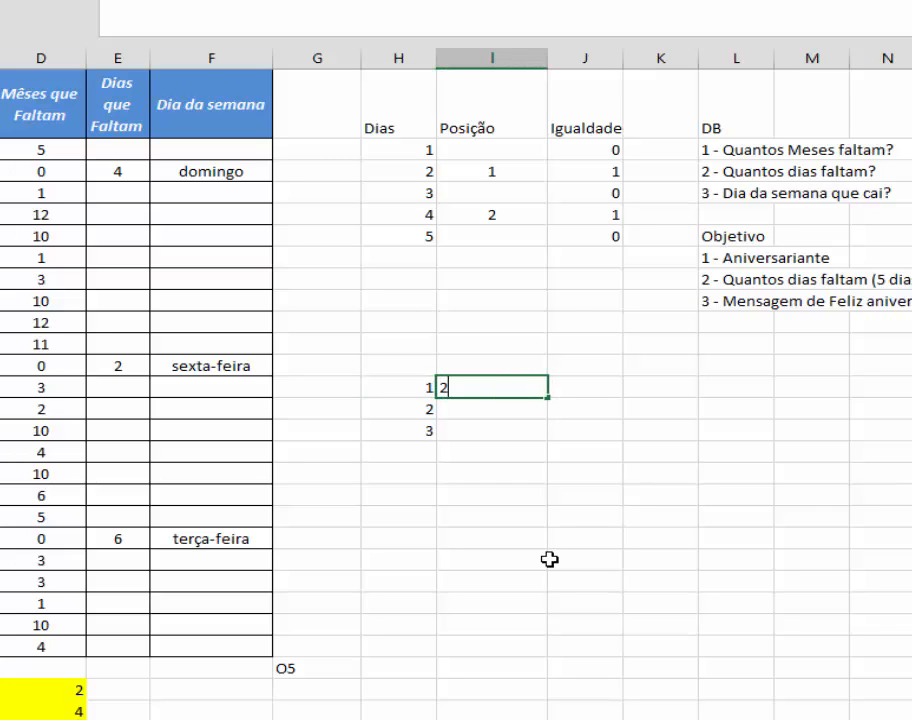
key(Tab)
text(3)
key(Return)
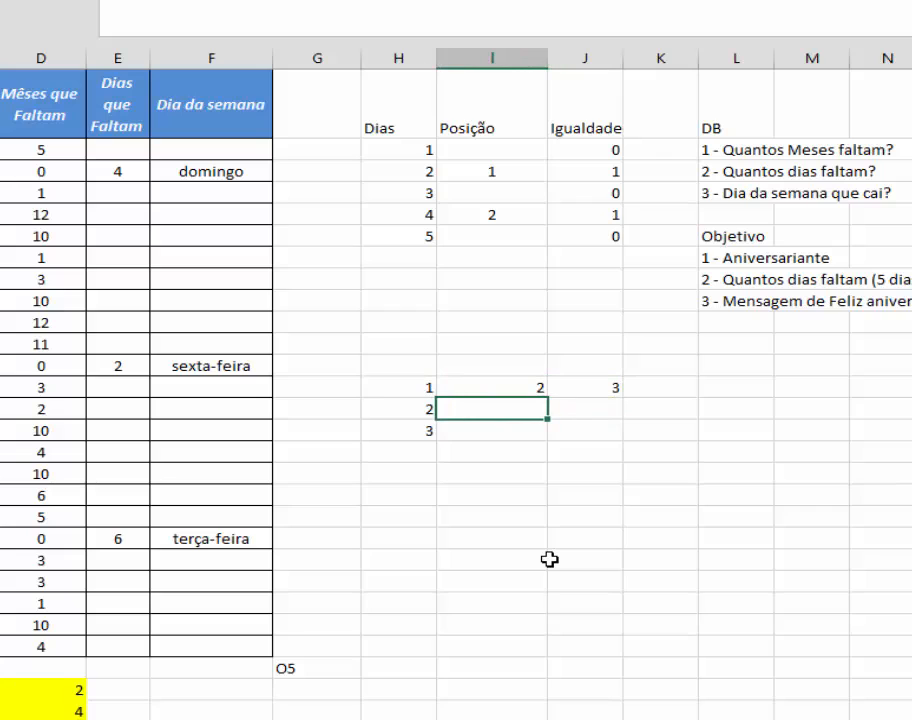
Fill the remaining practice matrix cells with 3 and 4 in I19:J19 and 5 and 6 in I20:J20.
text(3)
key(Return)
key(Up)
key(Right)
text(4)
key(Return)
key(Left)
text(5)
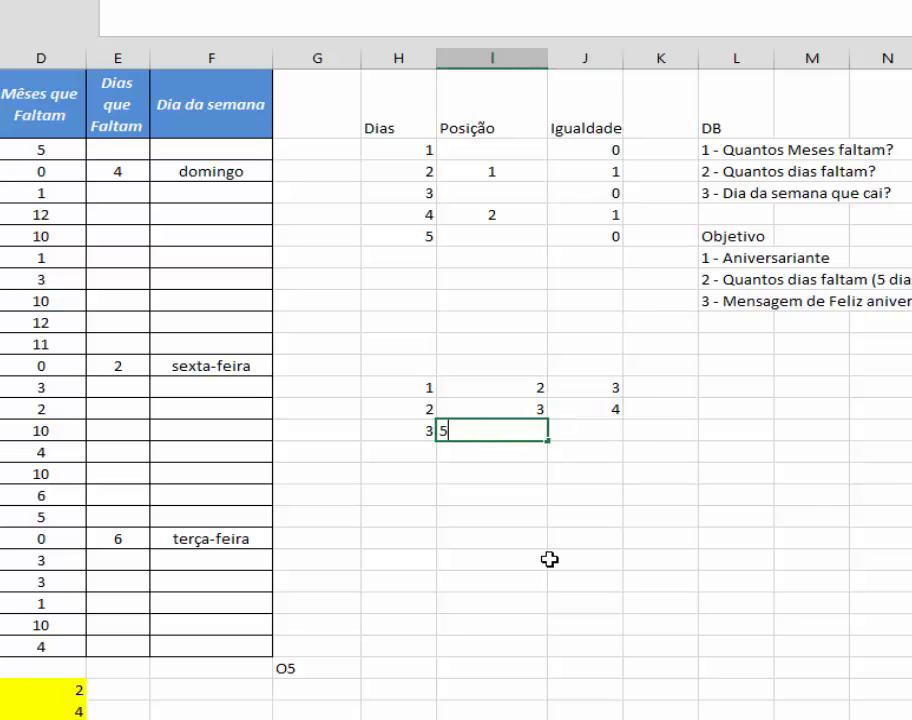
key(Right)
text(6)
key(Return)
Highlight the whole practice matrix H18:J20 to review its rows and columns.
key(Up)
key(Up)
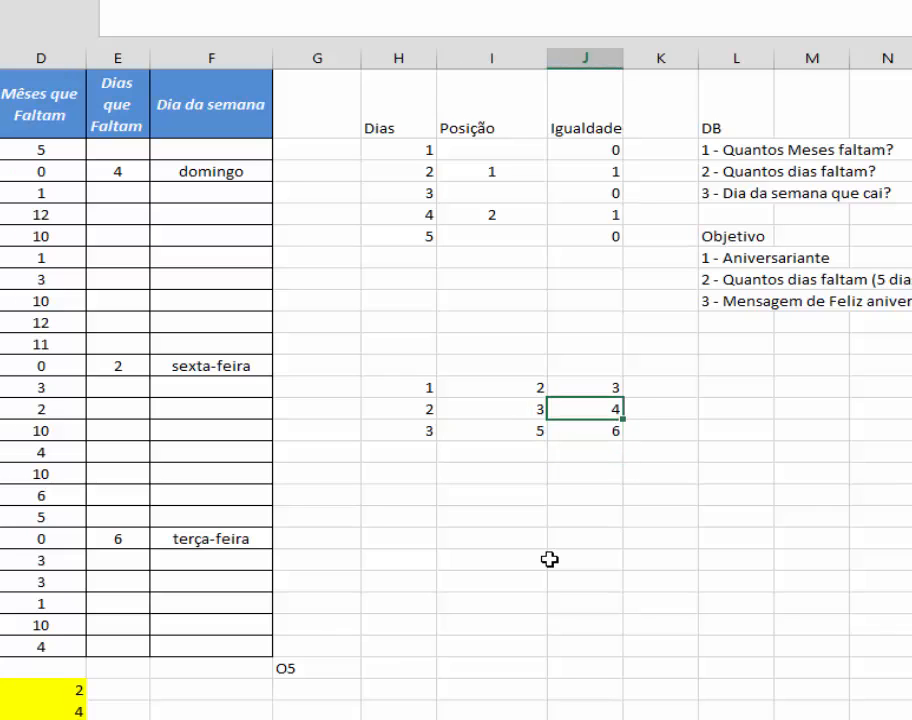
key(Up)
key(Left)
key(Left)
key(Right)
key(Left)
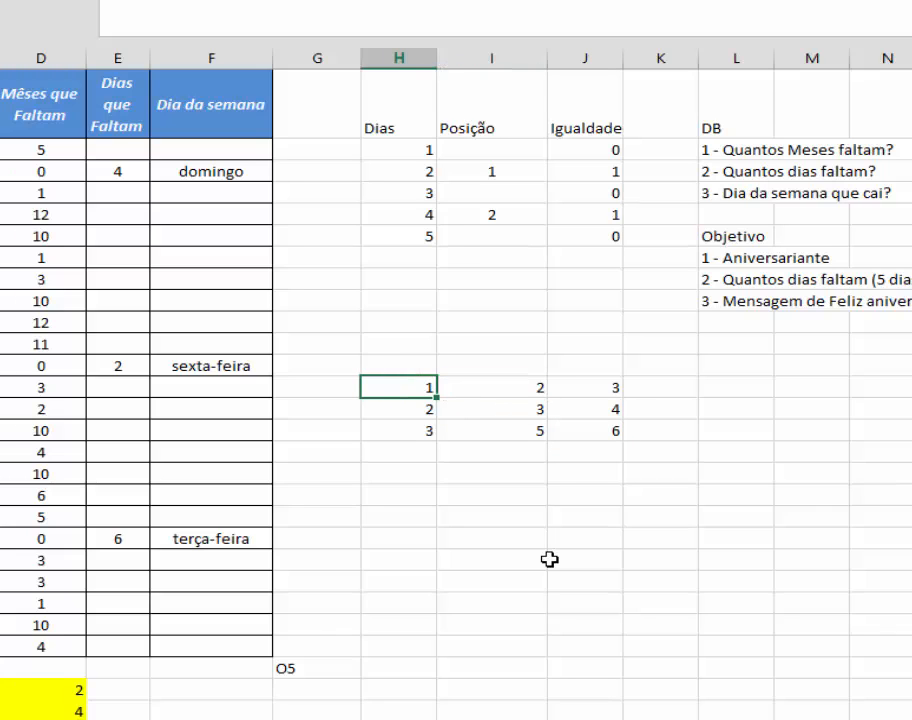
key(shift+Right)
key(shift+Right)
key(shift+Down)
key(shift+Down)
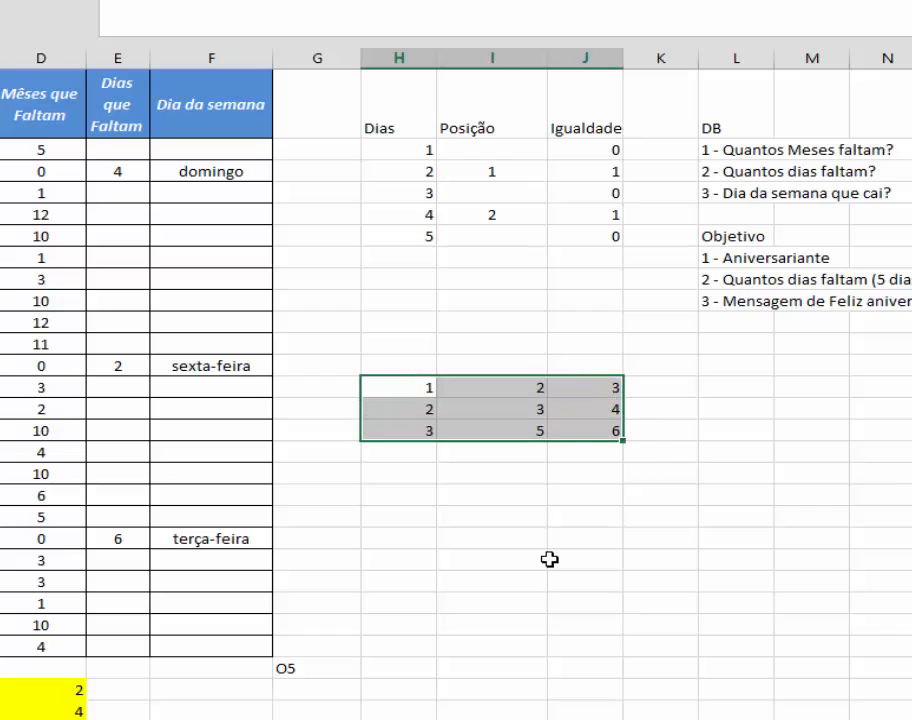
Make the practice matrix values distinct by setting J18 to 8 and H19 to 7.
key(Up)
key(Right)
key(Right)
key(Right)
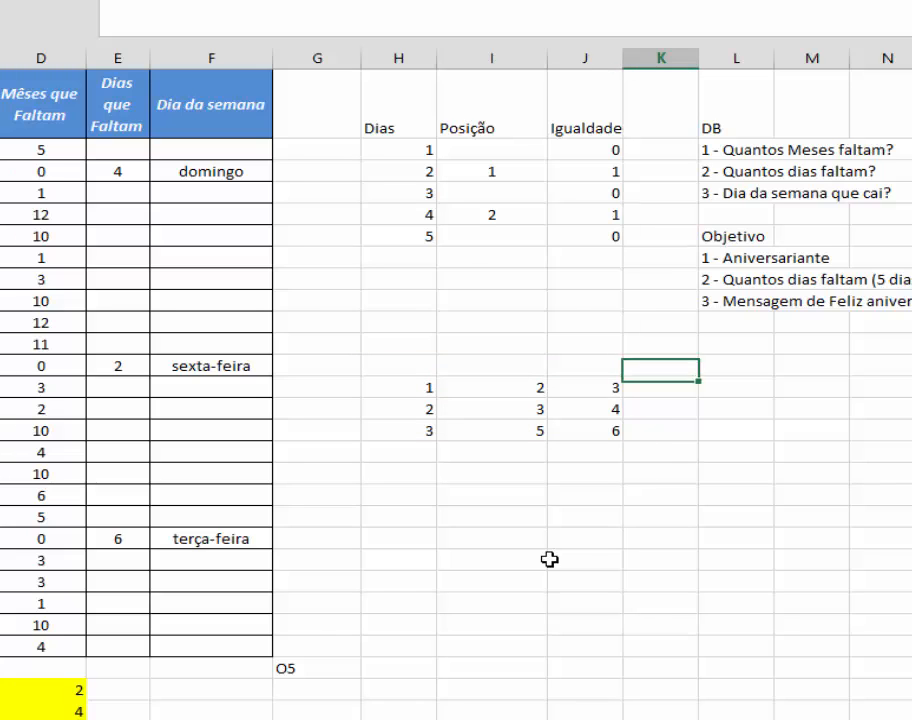
key(Down)
key(Left)
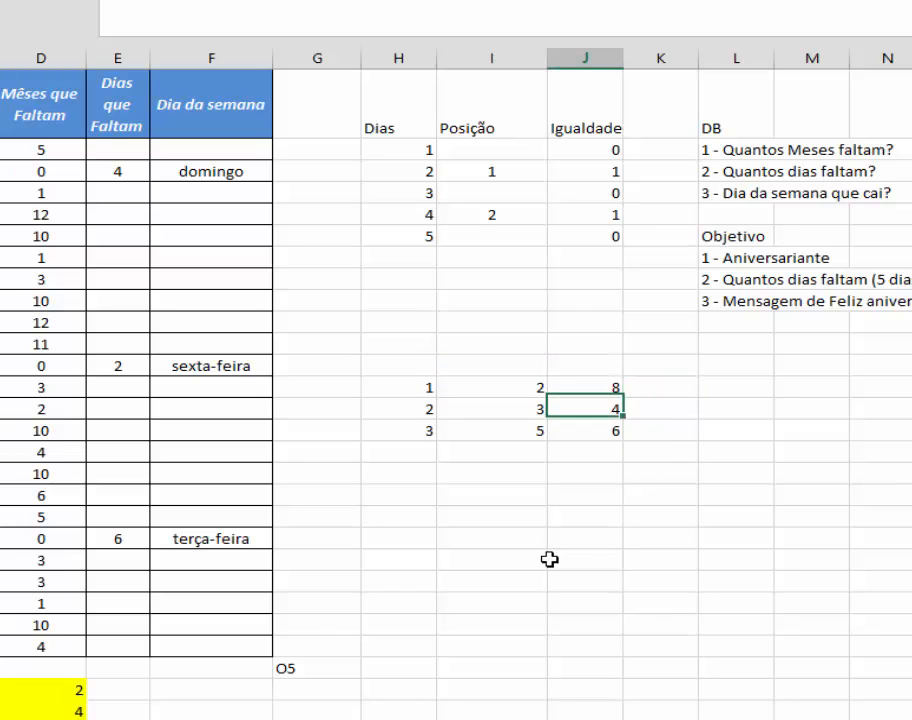
key(Down)
key(Left)
key(Left)
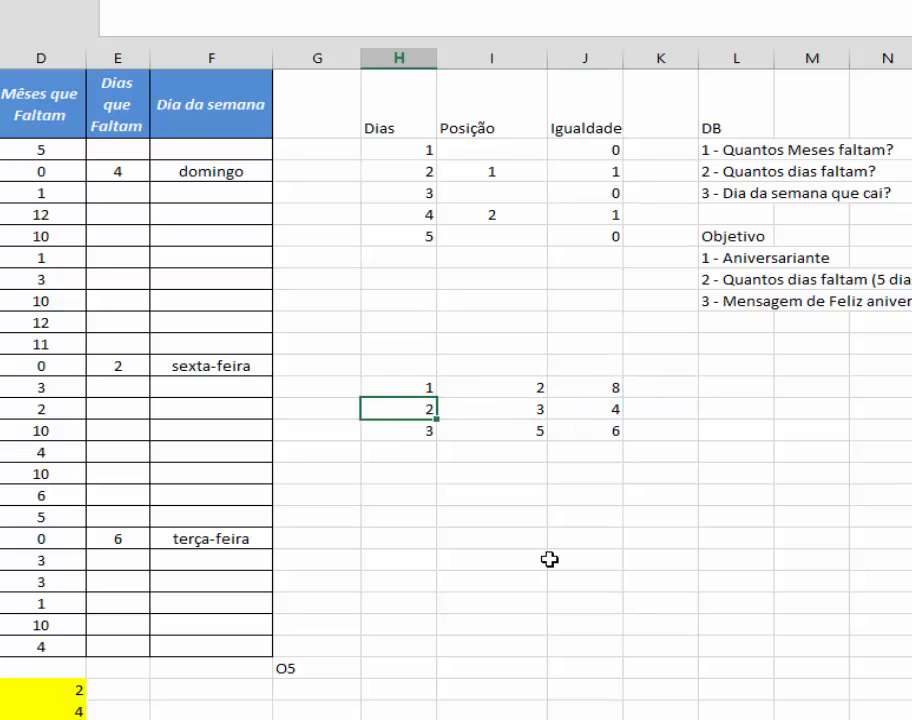
text(7)
key(Return)
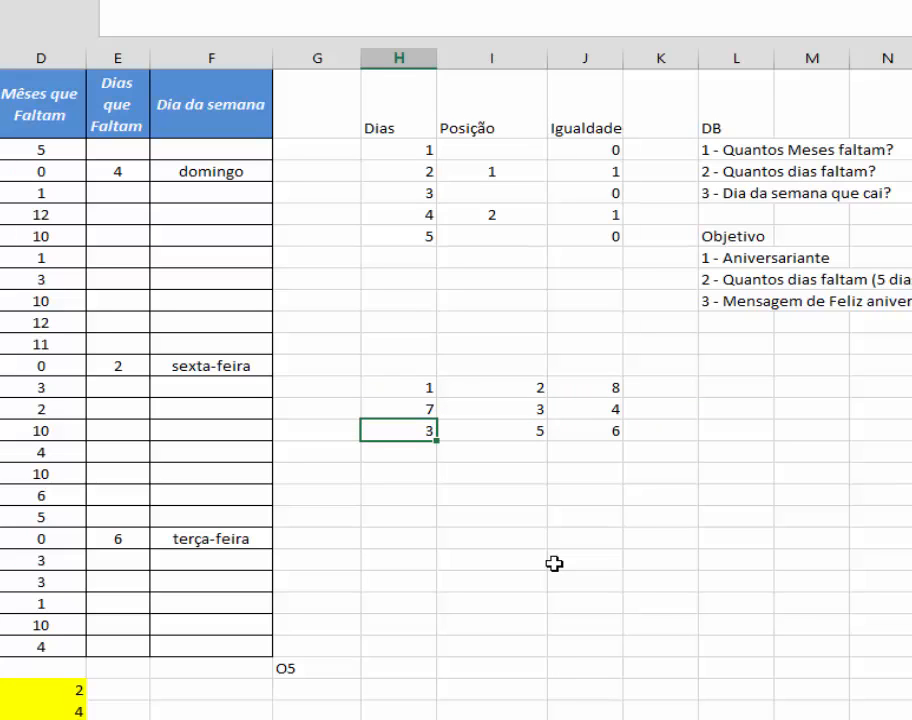
key(Down)
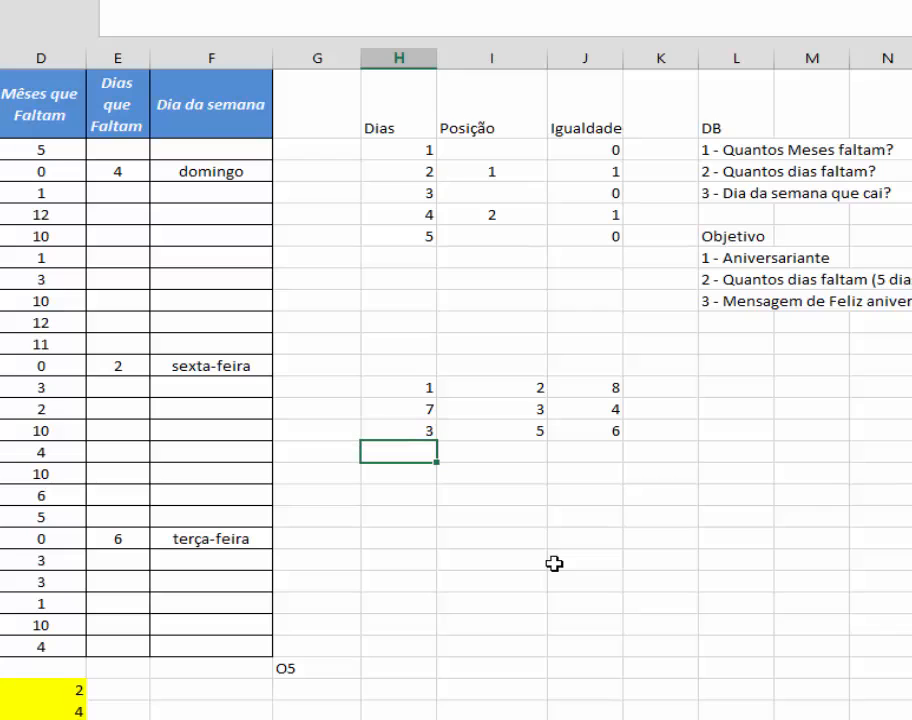
Enter =ÍNDICE(H18:J20;2;3) in I23 and compare its result with row 2, column 3 of the practice matrix.
click(472, 497)
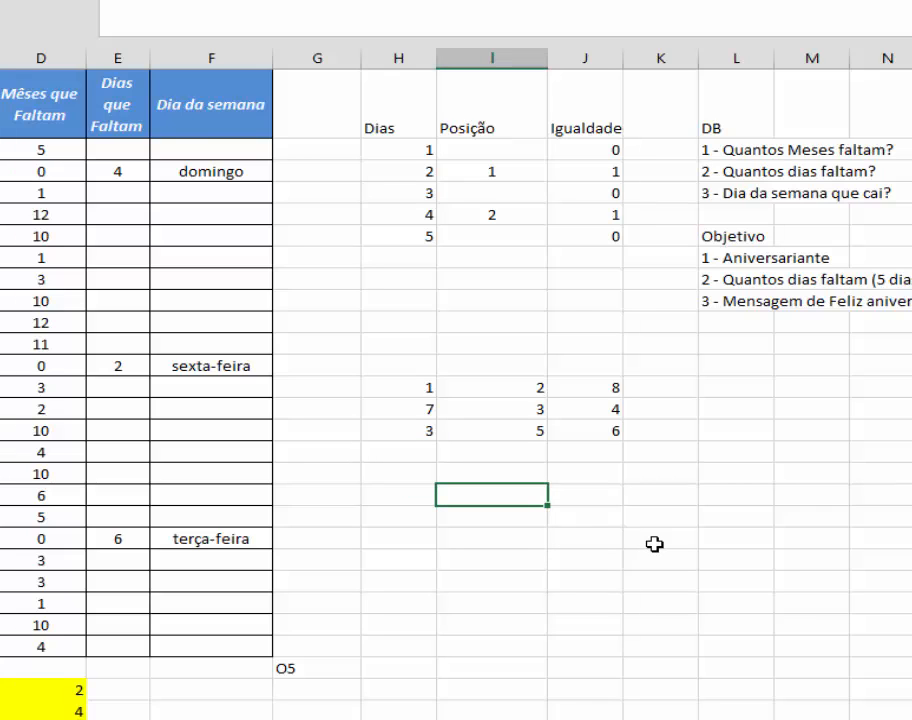
text(=ind)
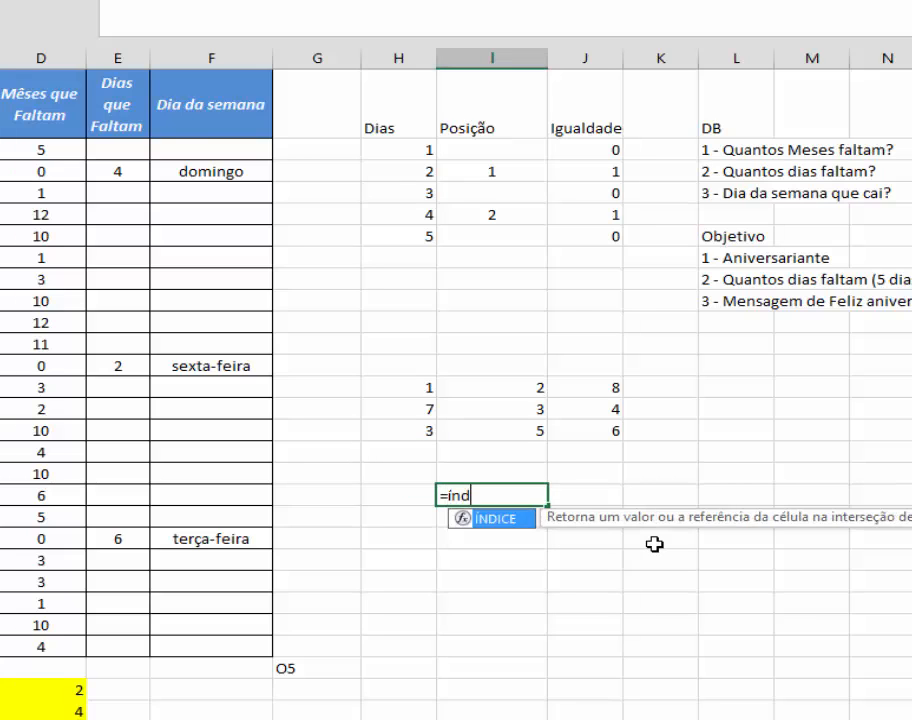
key(Tab)
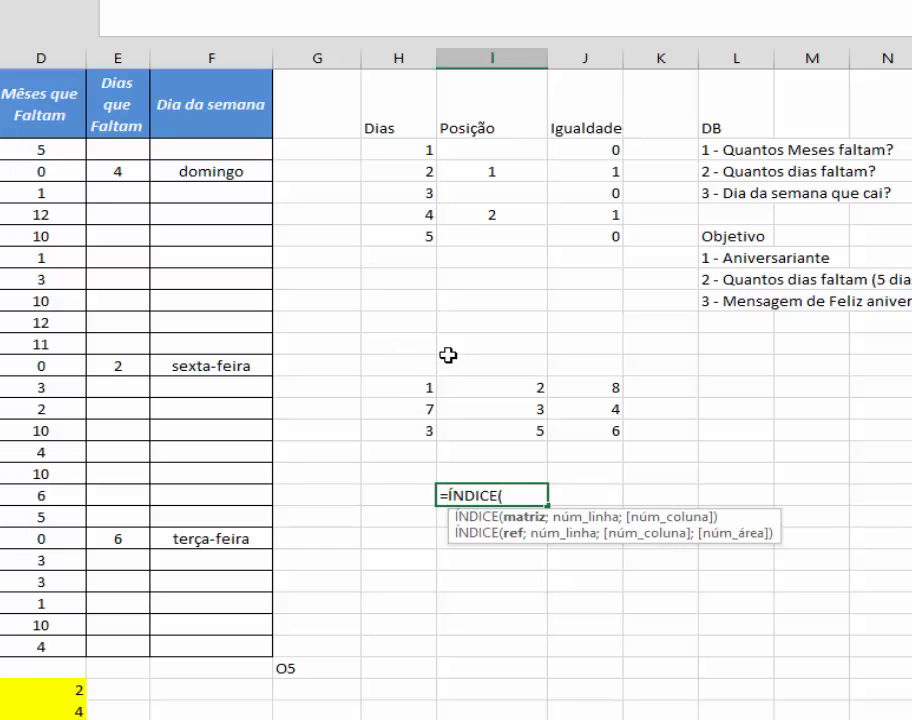
drag(405, 382, 590, 432)
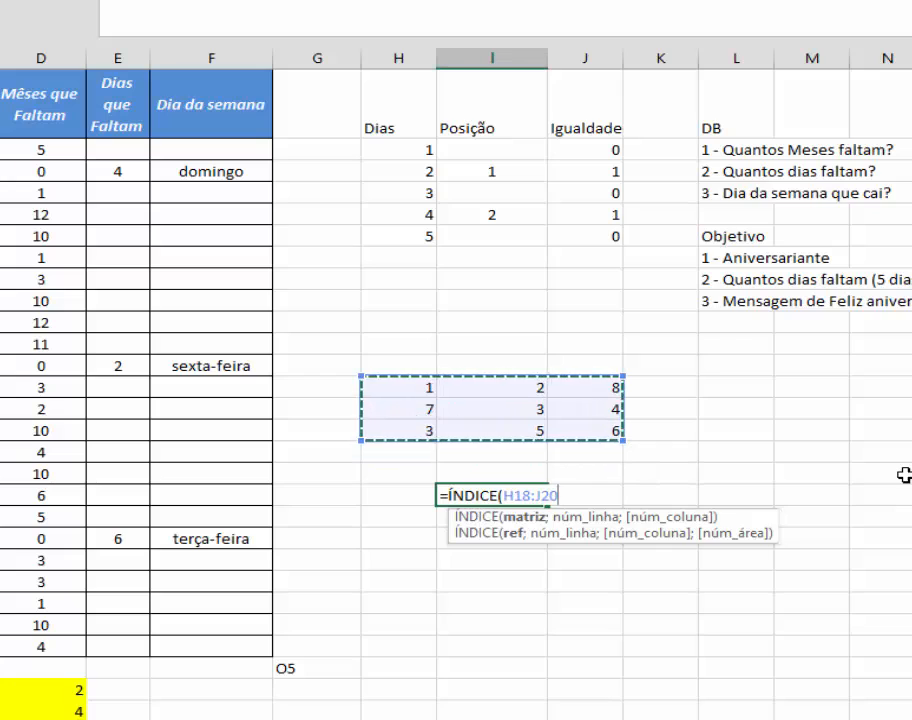
text(;)
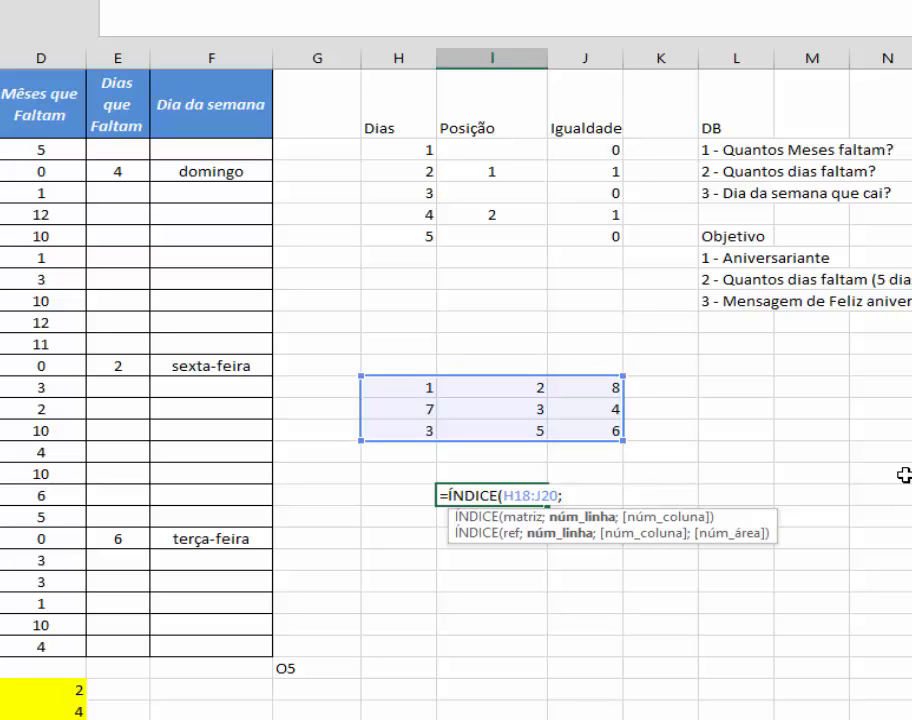
text(2;)
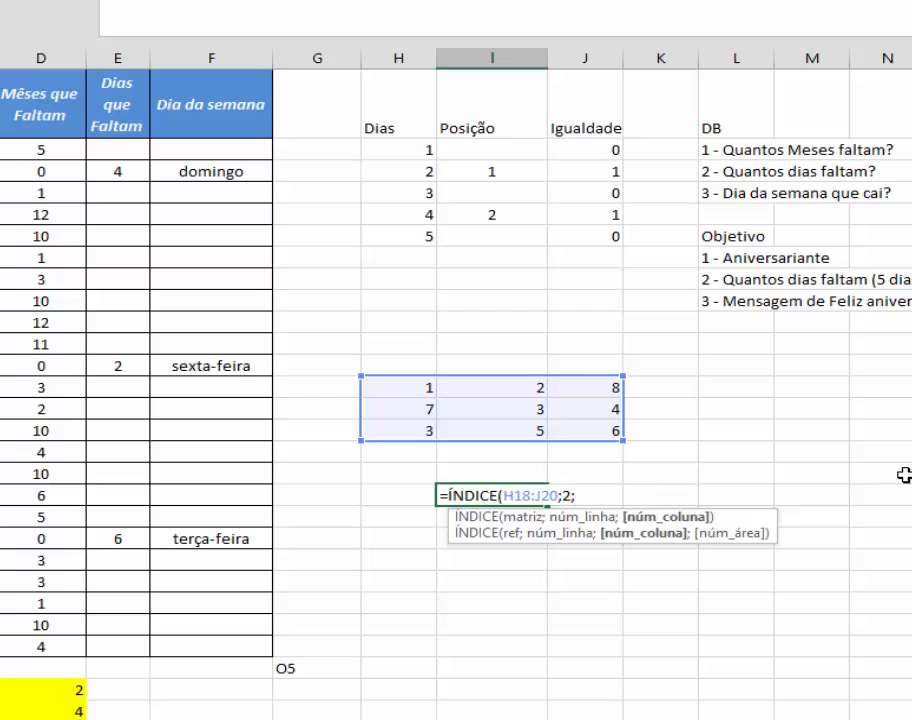
text(3))
key(Return)
key(Up)
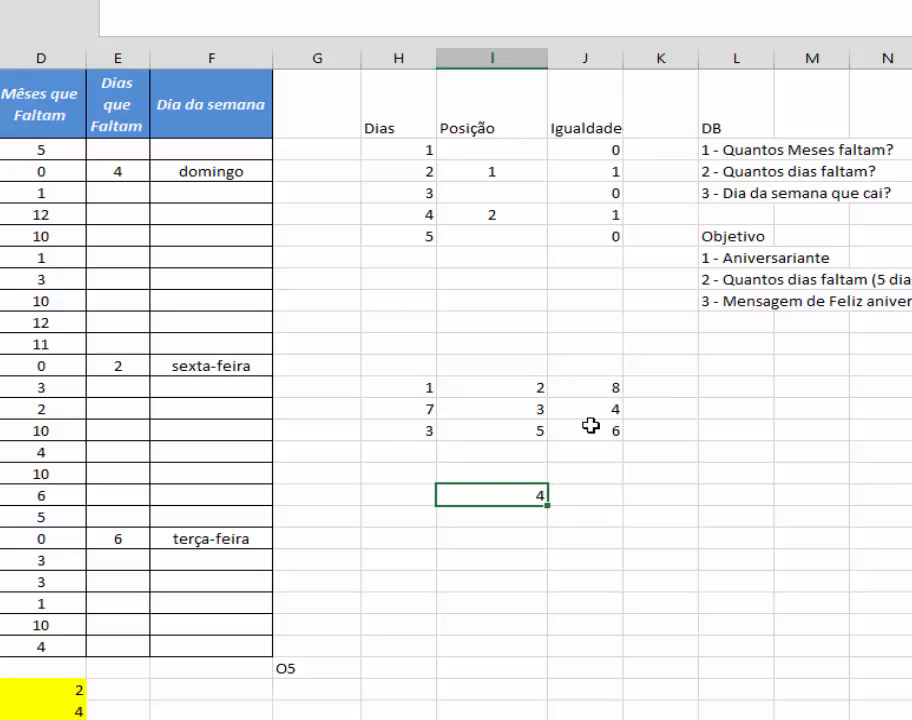
drag(413, 411, 606, 430)
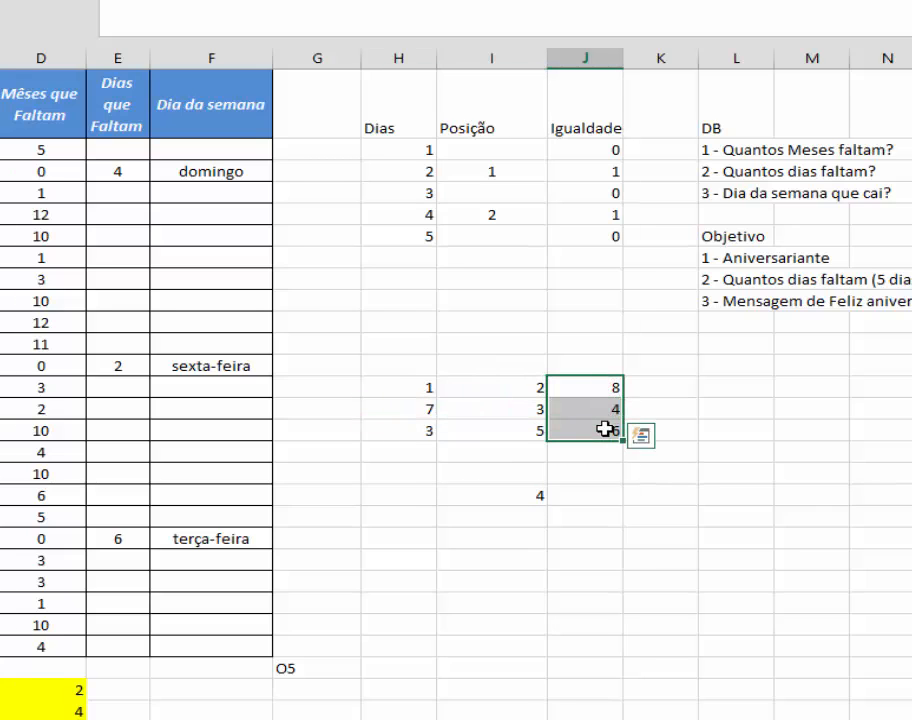
click(607, 411)
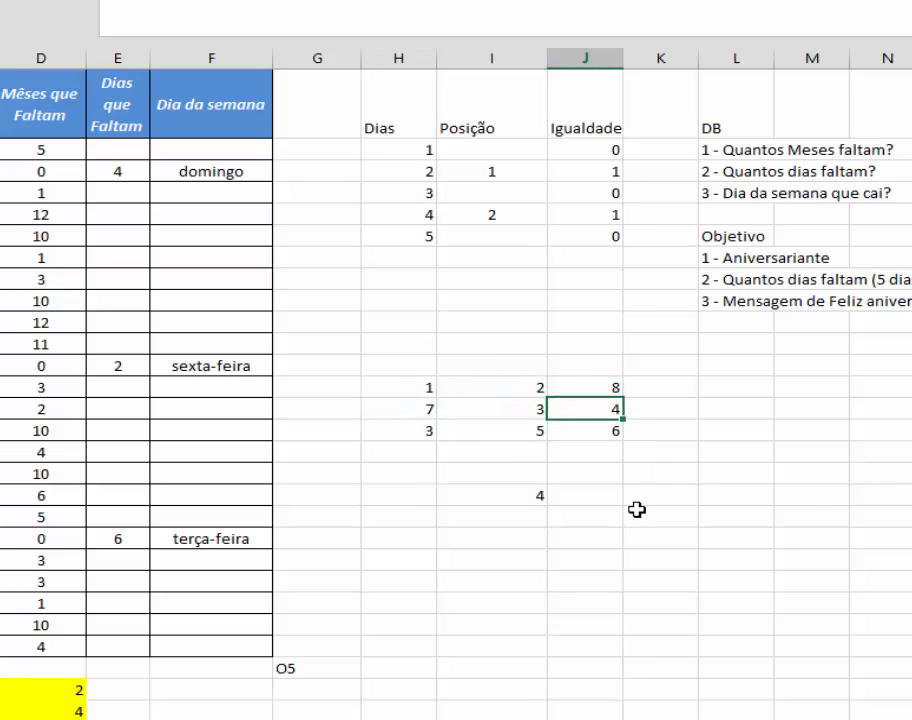
Change the column number of the ÍNDICE formula in I23 to 1.
click(512, 505)
key(F2)
key(Left)
key(Left)
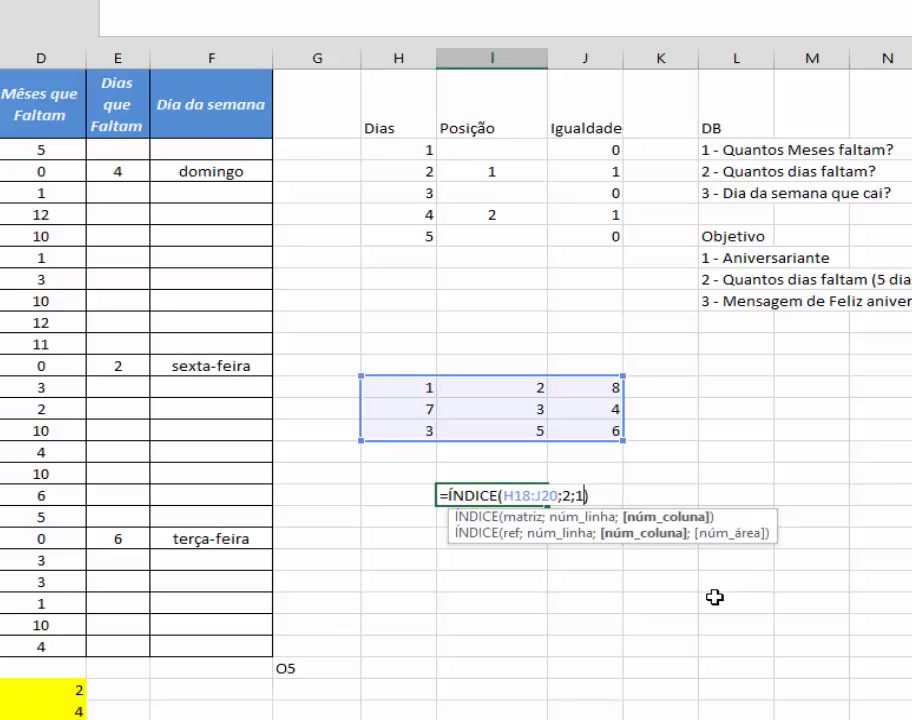
key(Return)
key(Up)
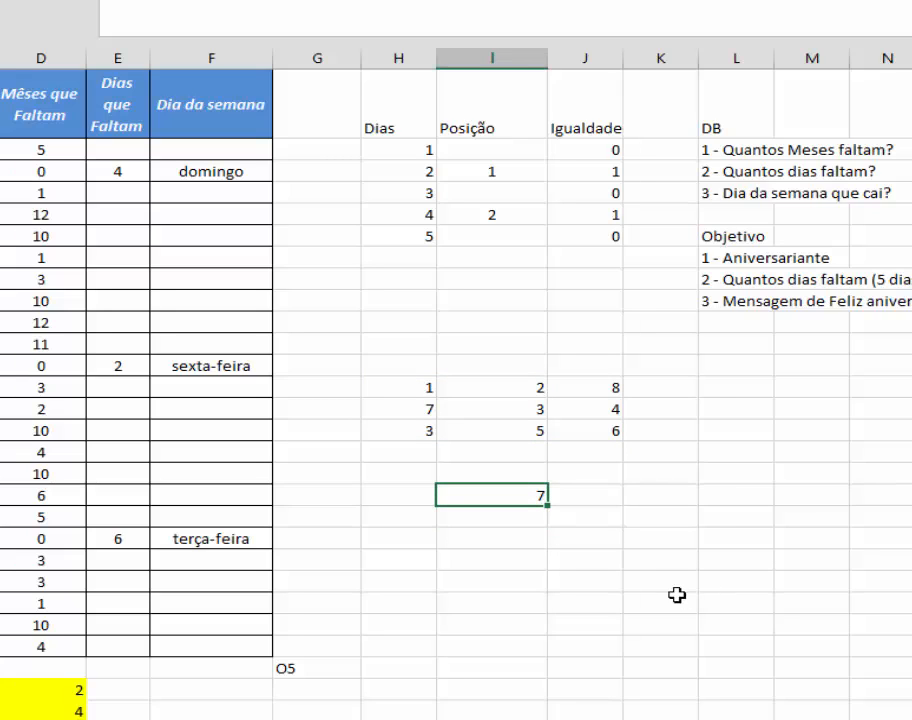
Clear the practice matrix in H18:J20 and the ÍNDICE formula in I23.
drag(382, 394, 613, 428)
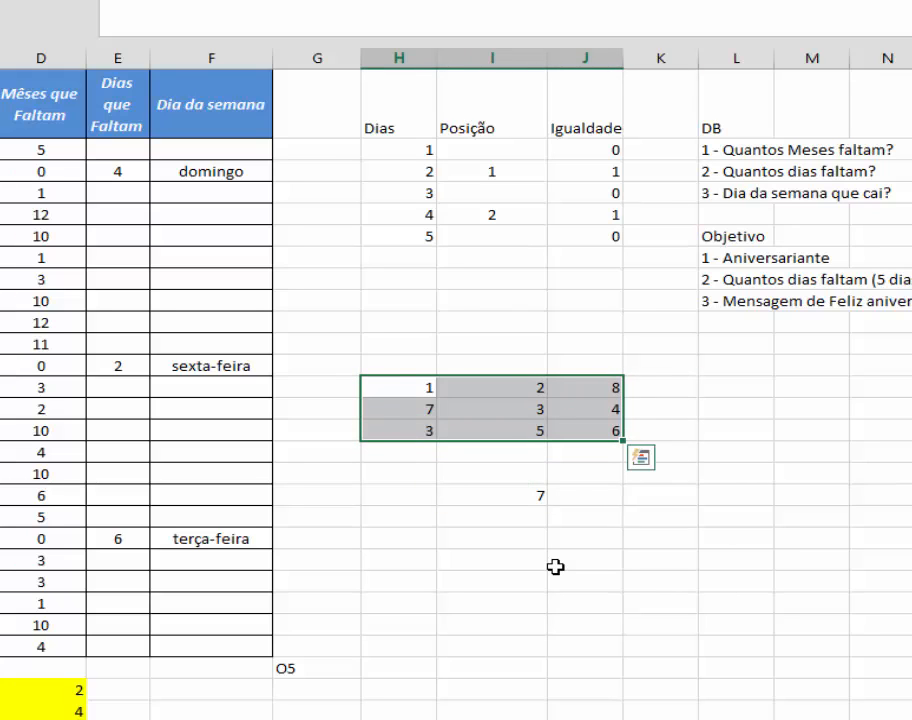
key(Delete)
key(Down)
key(Down)
key(Down)
key(Down)
key(Down)
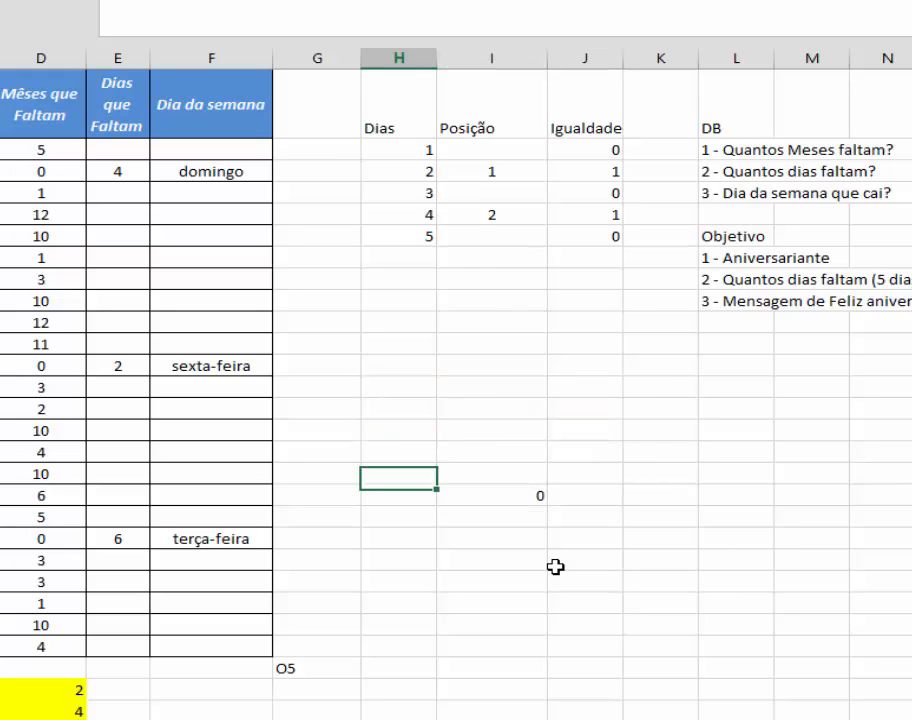
key(Right)
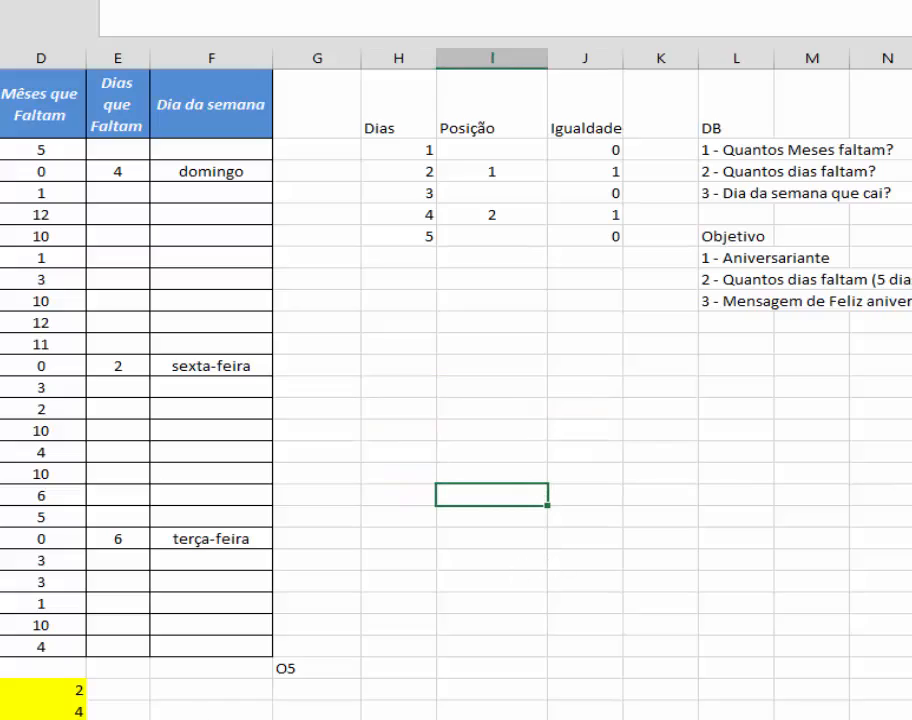
Examine the ÍNDICE and CORRESP arguments of the D32 formula against the Dias and Posição columns.
click(30, 688)
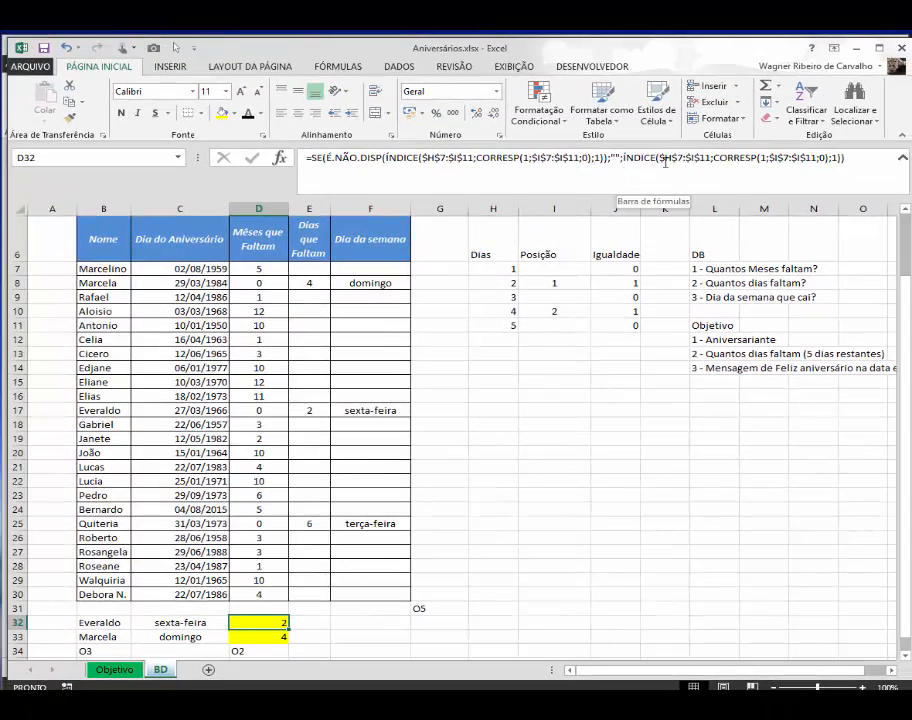
click(665, 160)
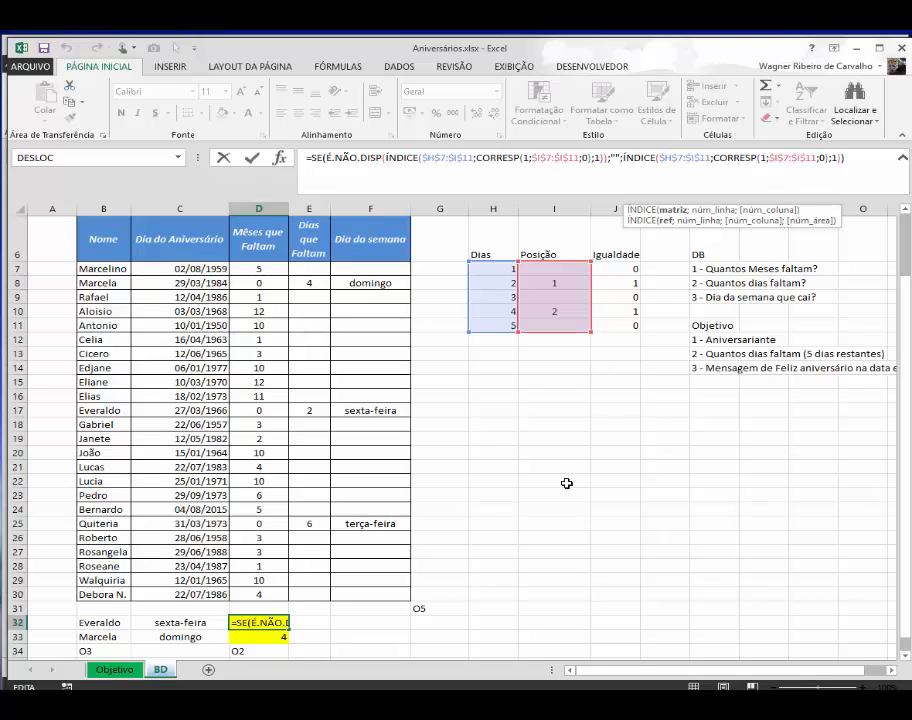
key(ctrl+Return)
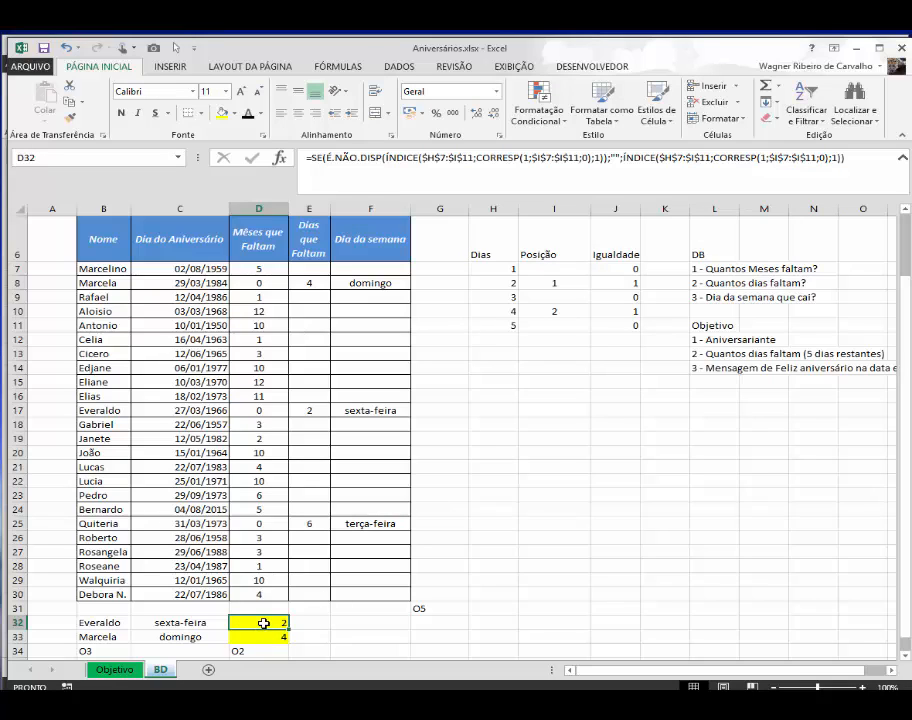
Examine the result rows B32:D33 together with the formulas in I8 and D32.
drag(100, 625, 244, 628)
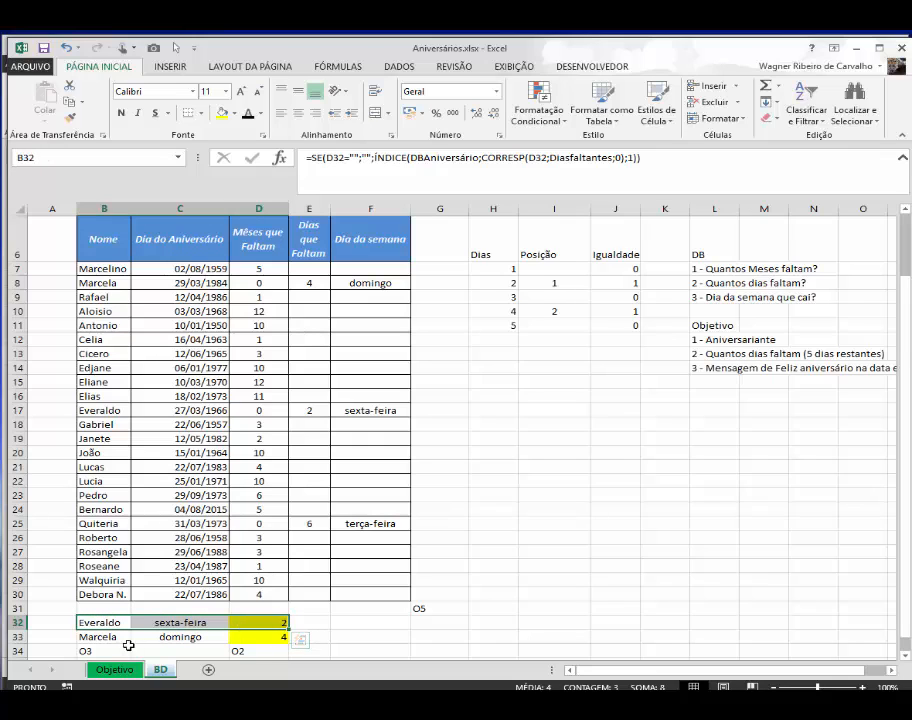
drag(115, 637, 270, 637)
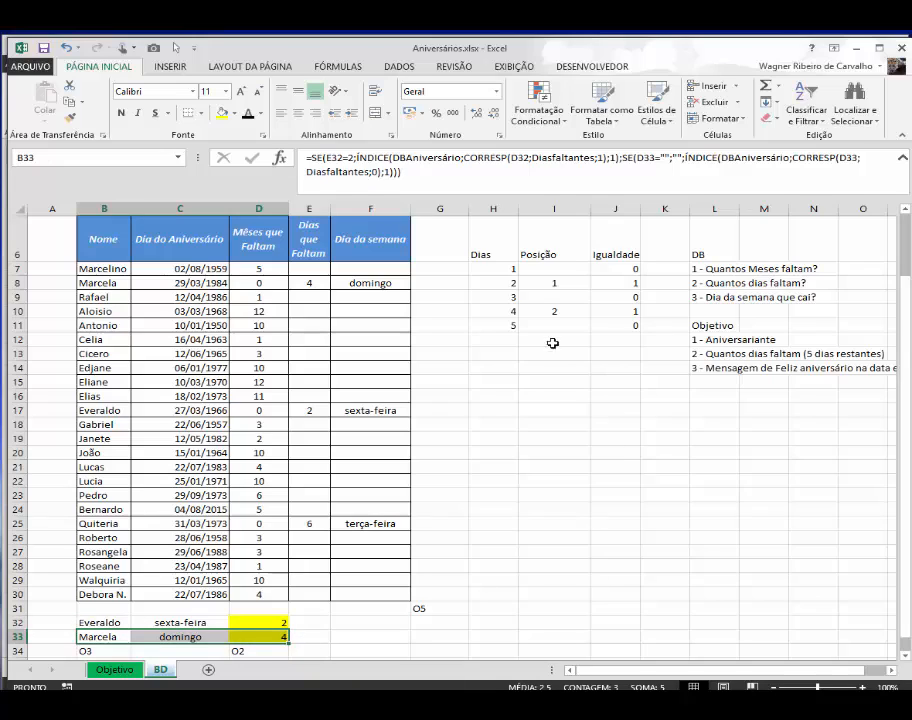
click(553, 286)
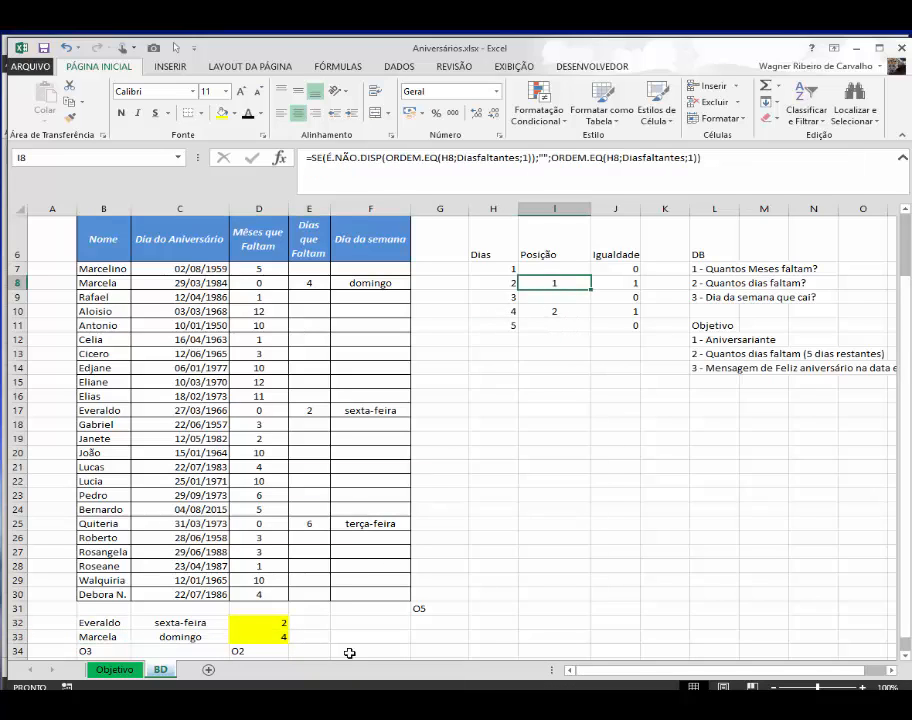
click(272, 622)
key(F2)
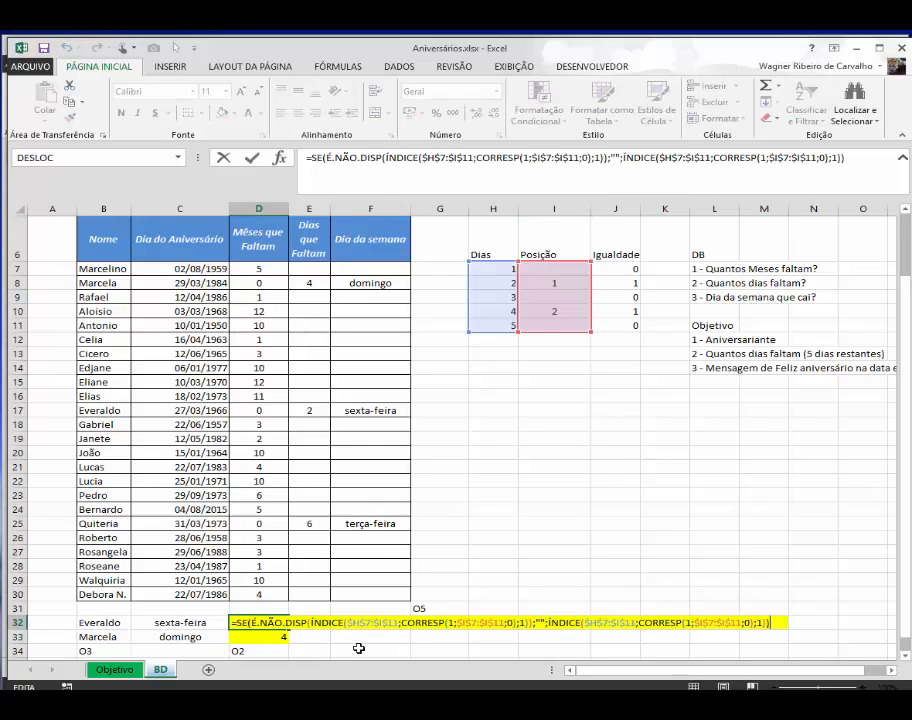
key(Escape)
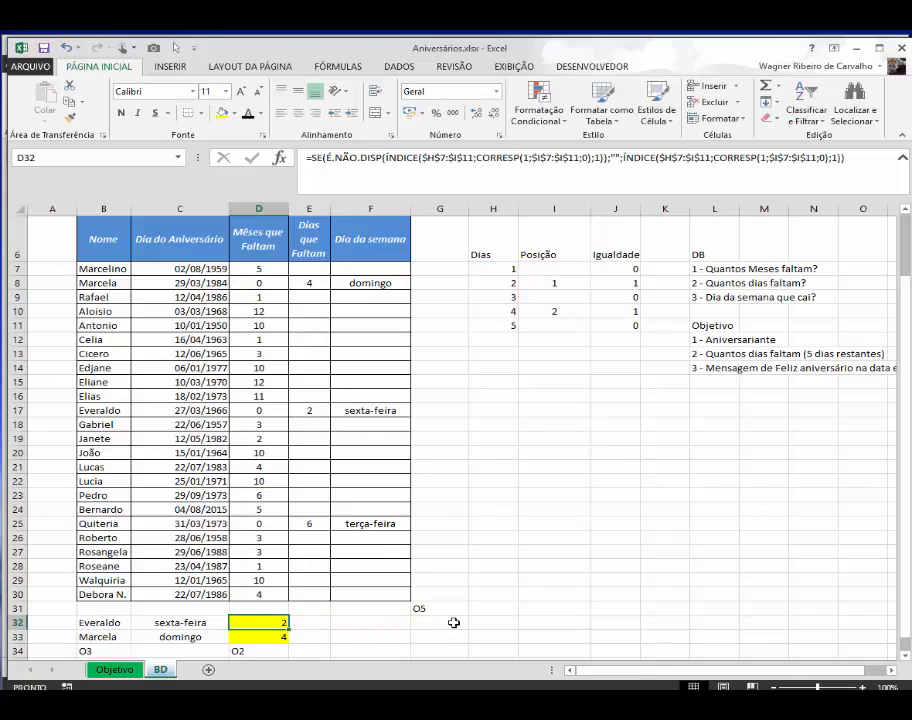
Enter the practice formula =CORRESP(1;I7:I11;0) in I31, using exact match on the Posição column.
click(572, 610)
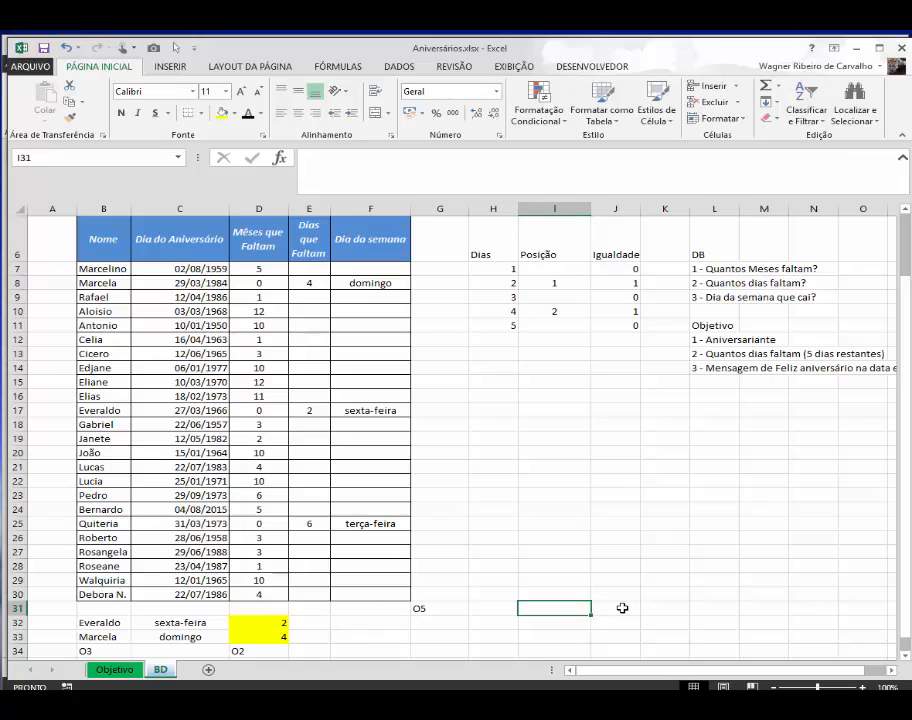
text(=corre)
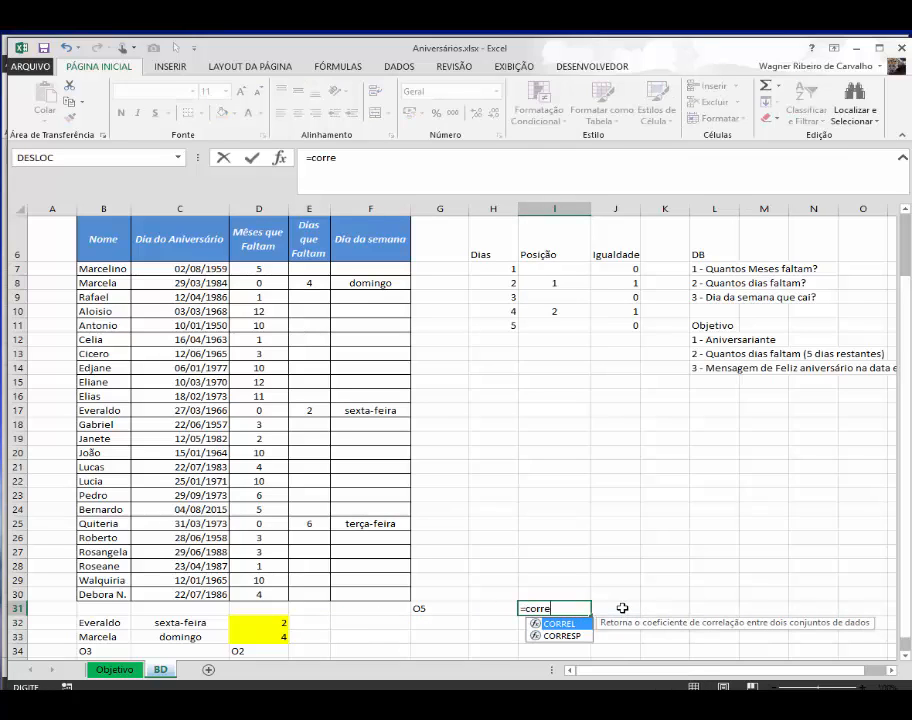
key(Down)
key(Tab)
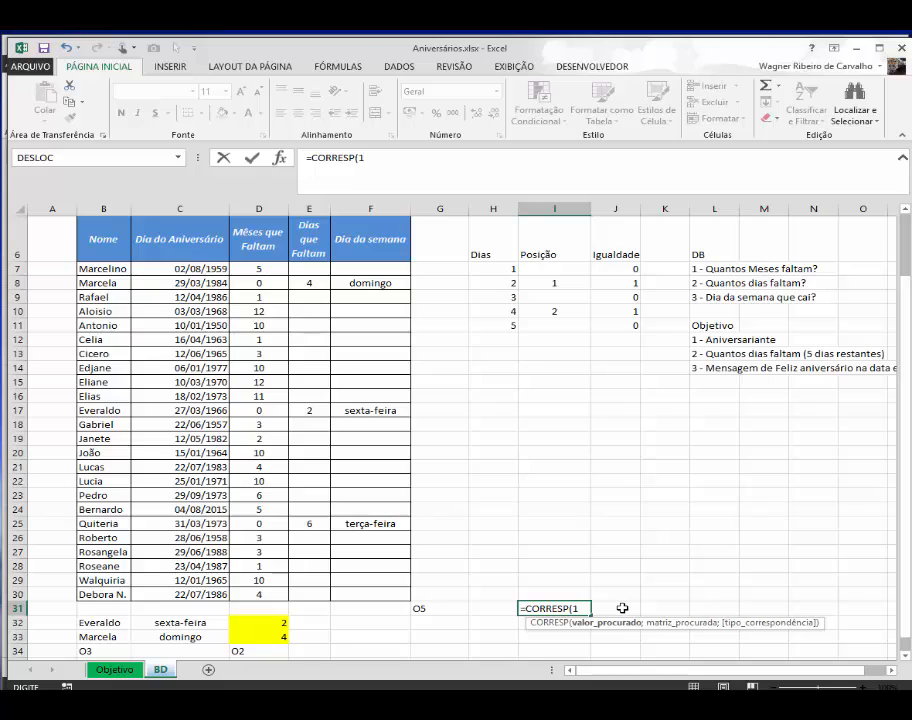
text(1;)
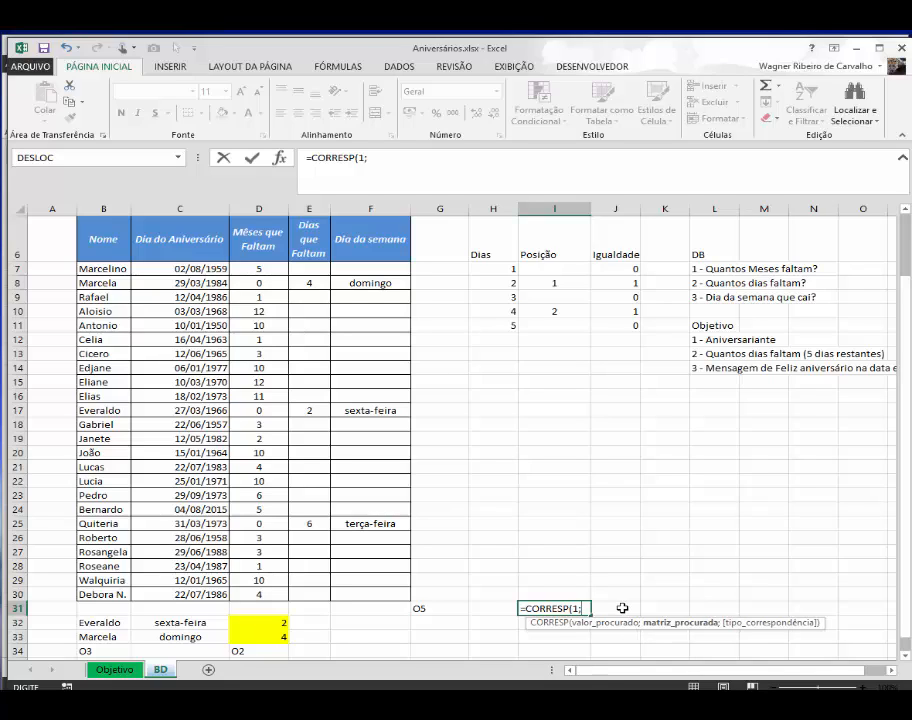
click(566, 265)
drag(566, 265, 560, 322)
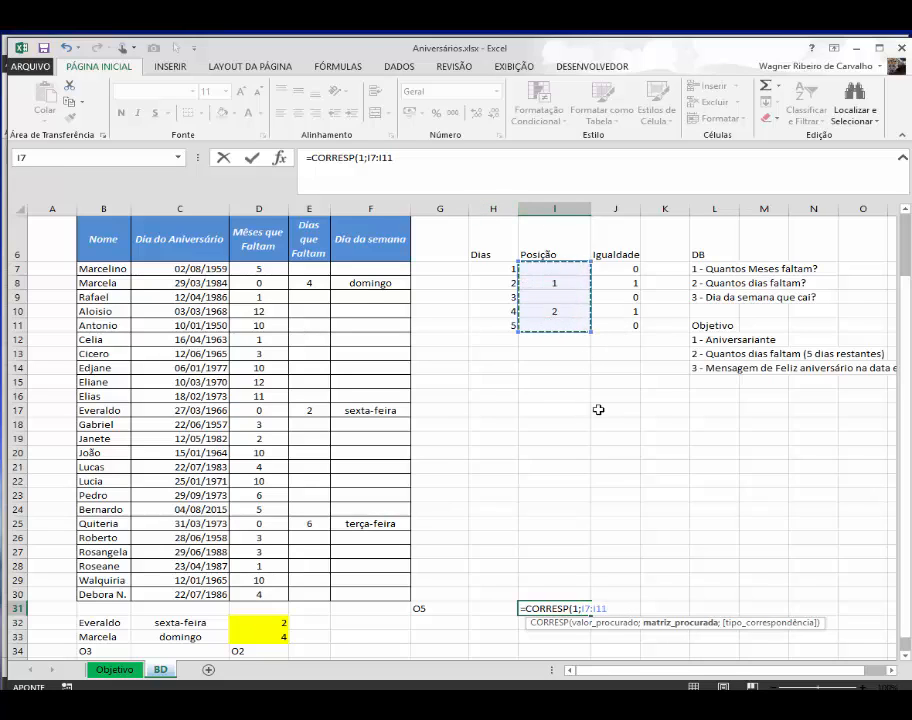
text(;)
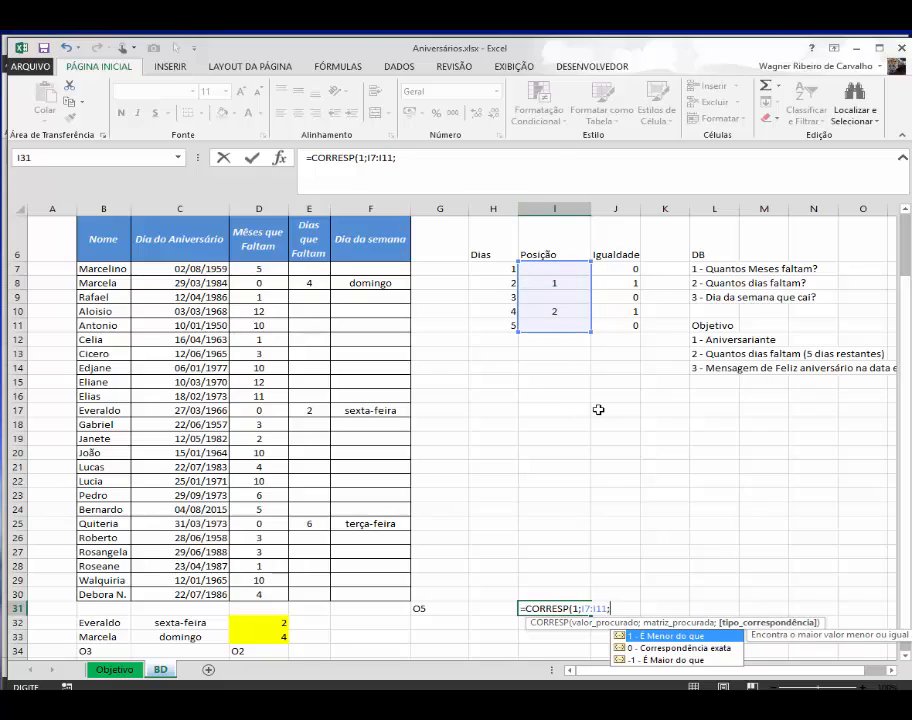
key(Down)
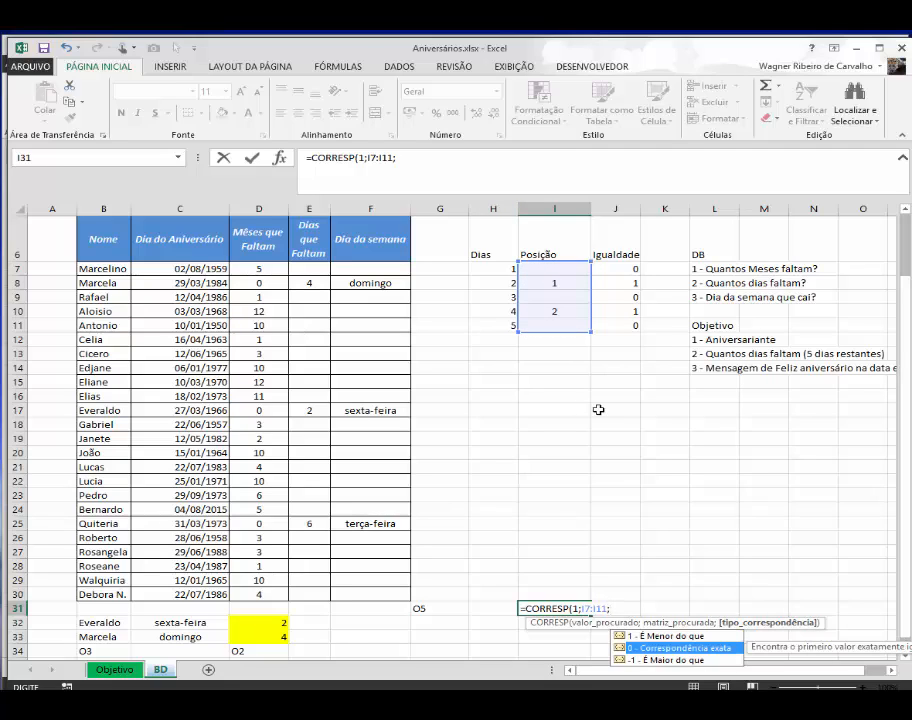
key(Tab)
key(Return)
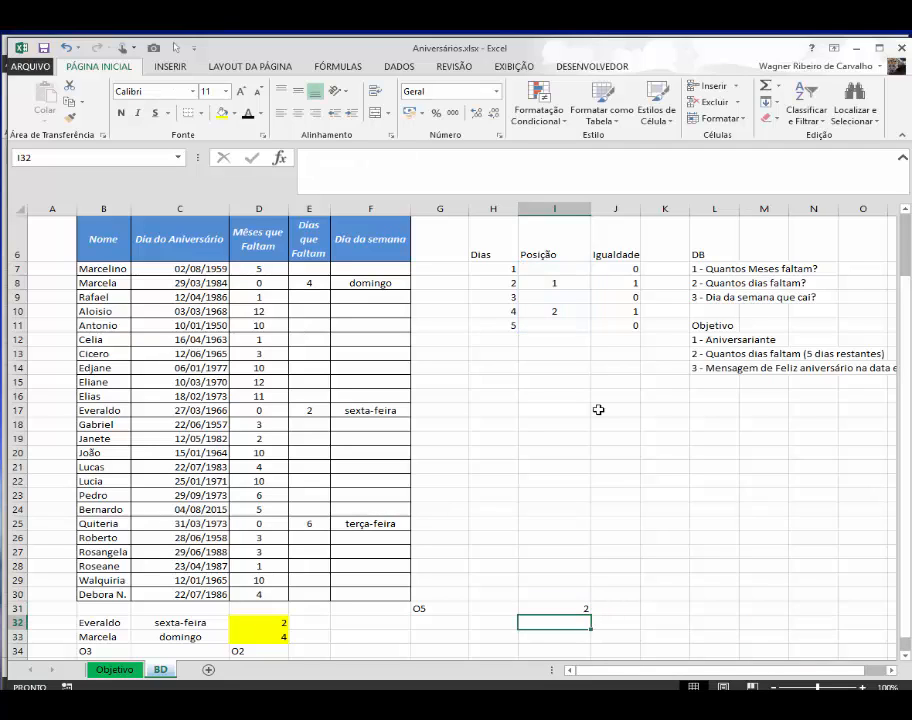
Compare the CORRESP formula in I31 with the Posição range I7:I11.
key(Up)
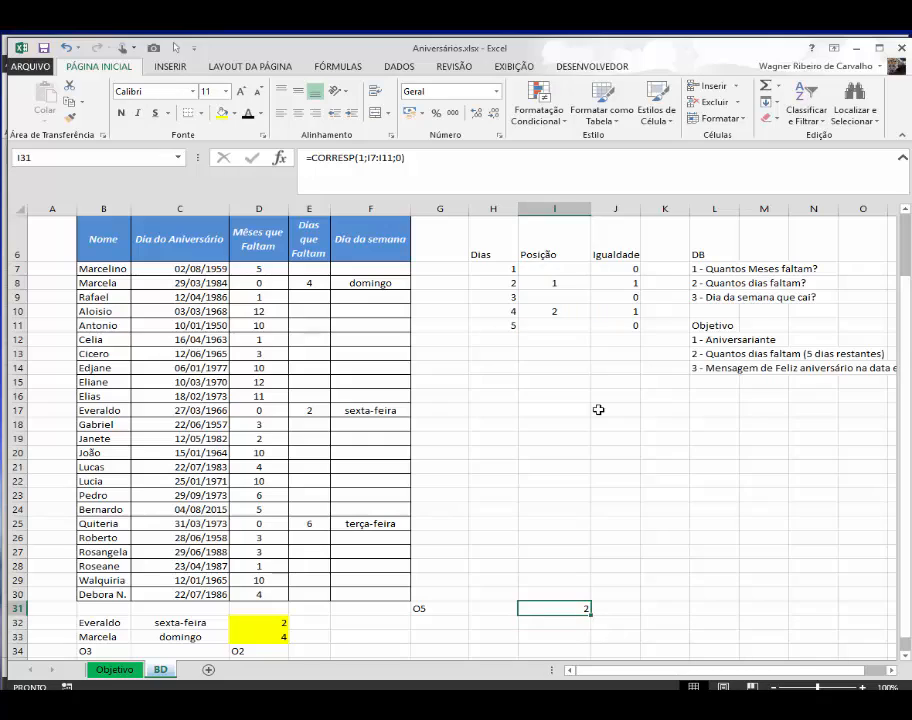
double_click(573, 608)
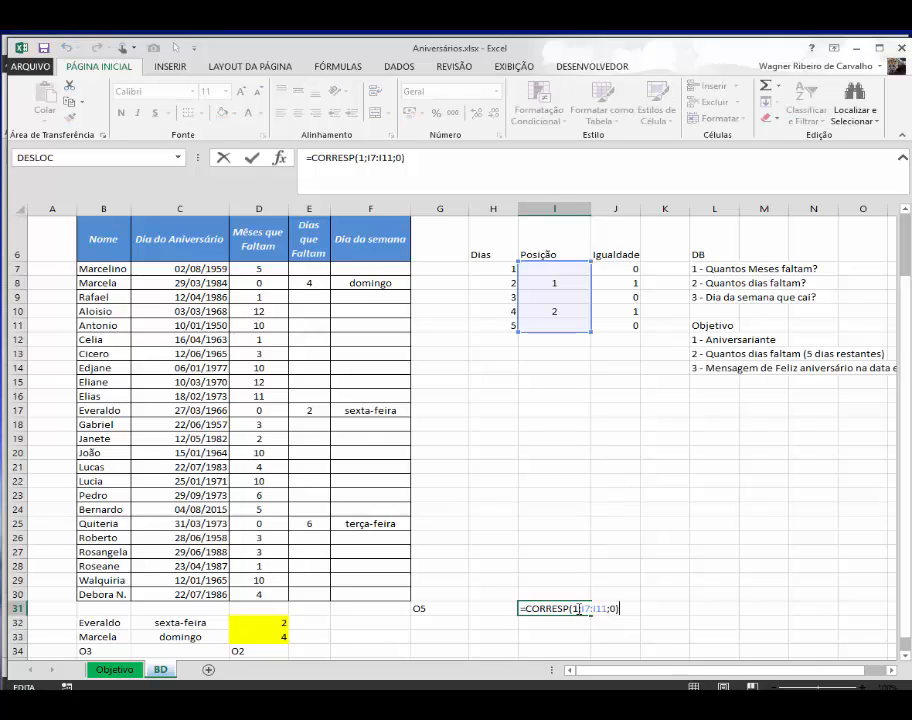
key(Escape)
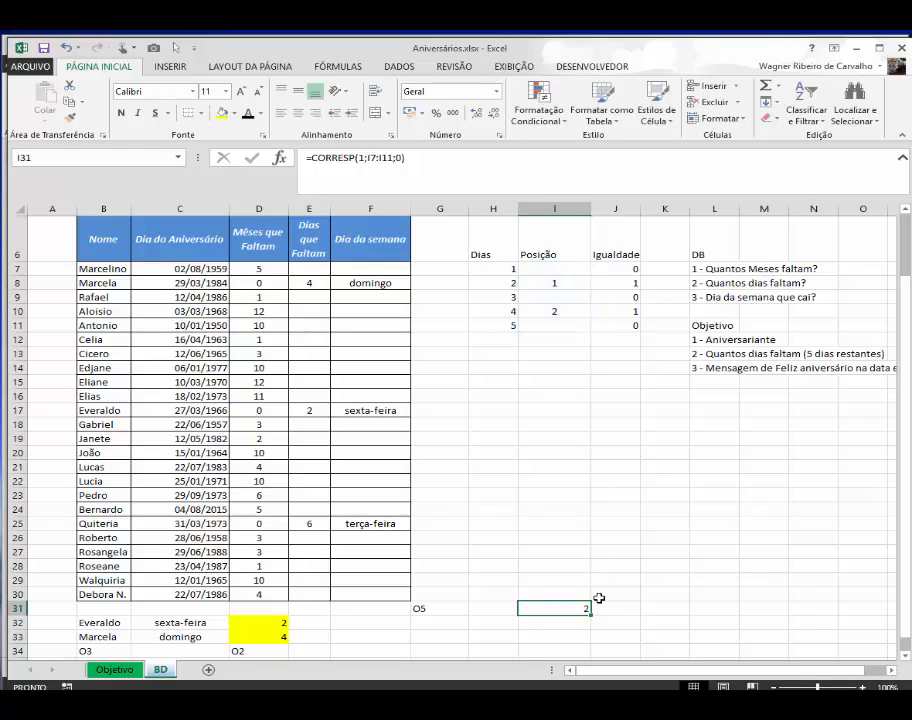
drag(570, 268, 573, 325)
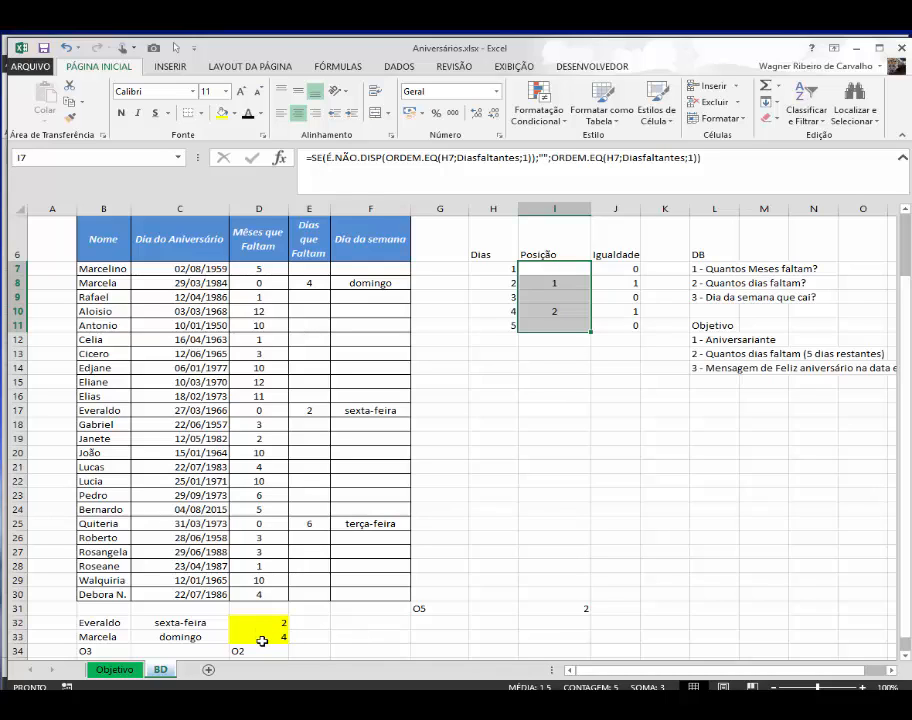
Change the lookup value of the CORRESP formula in I31 to 2.
double_click(554, 607)
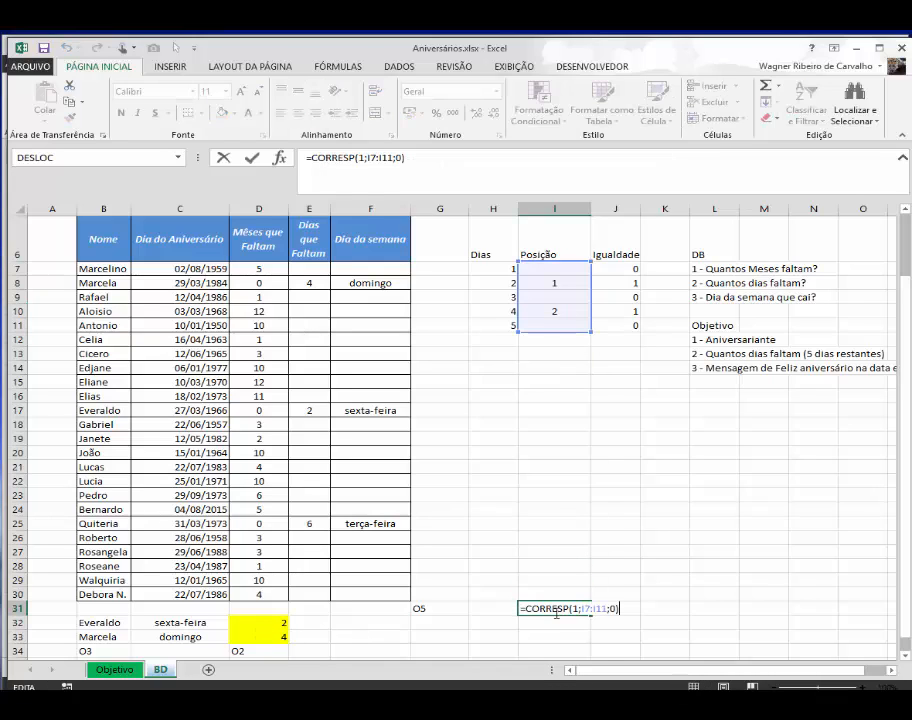
click(578, 607)
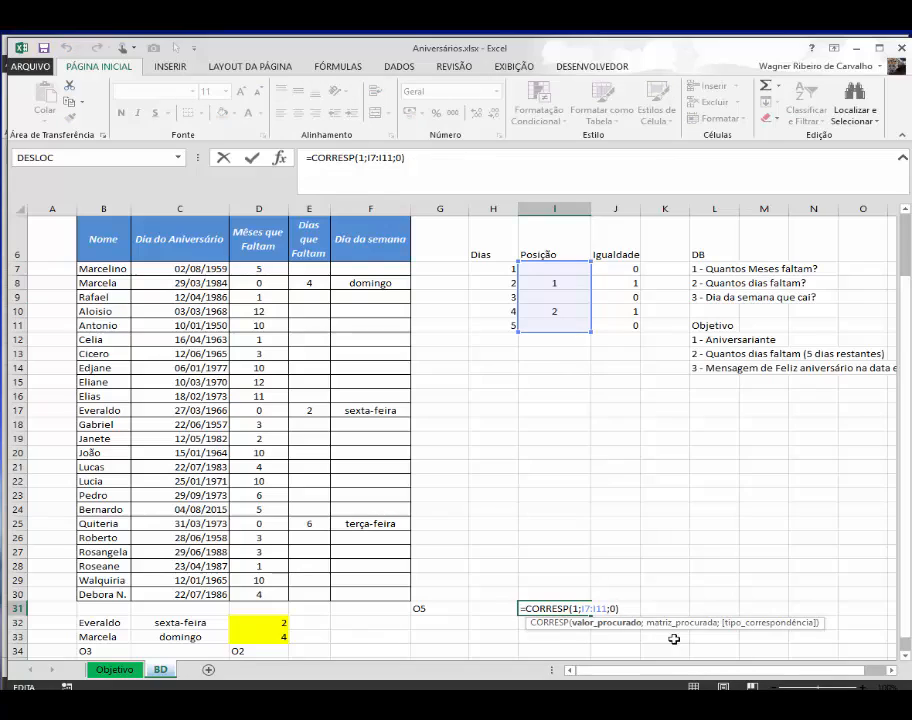
key(BackSpace)
text(2)
key(ctrl+Return)
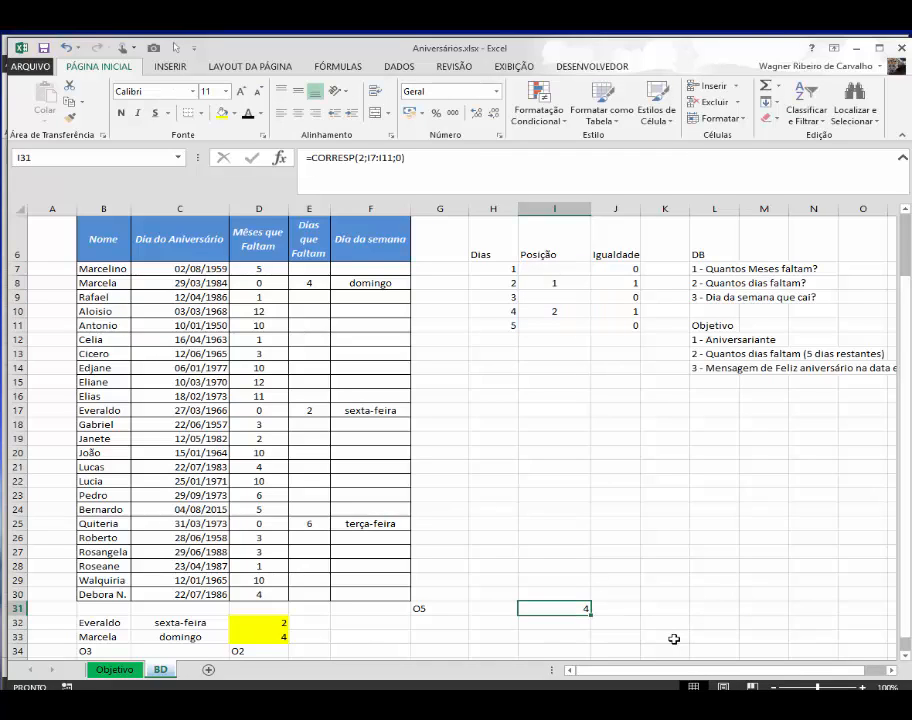
Check the CORRESP arguments in I31 against the Posição column and clear the practice formula.
key(F2)
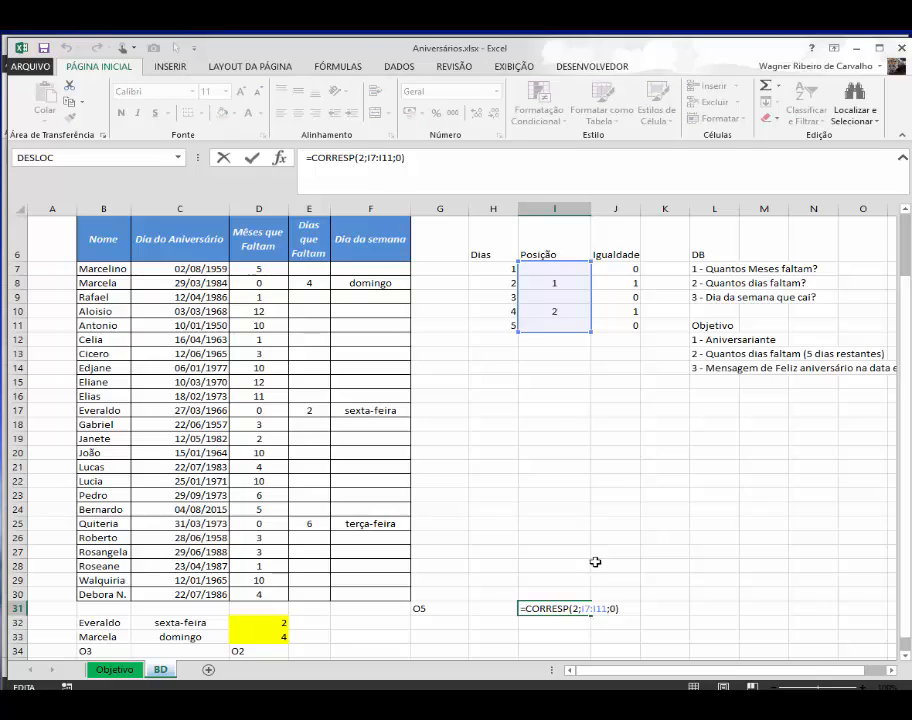
click(565, 309)
click(585, 606)
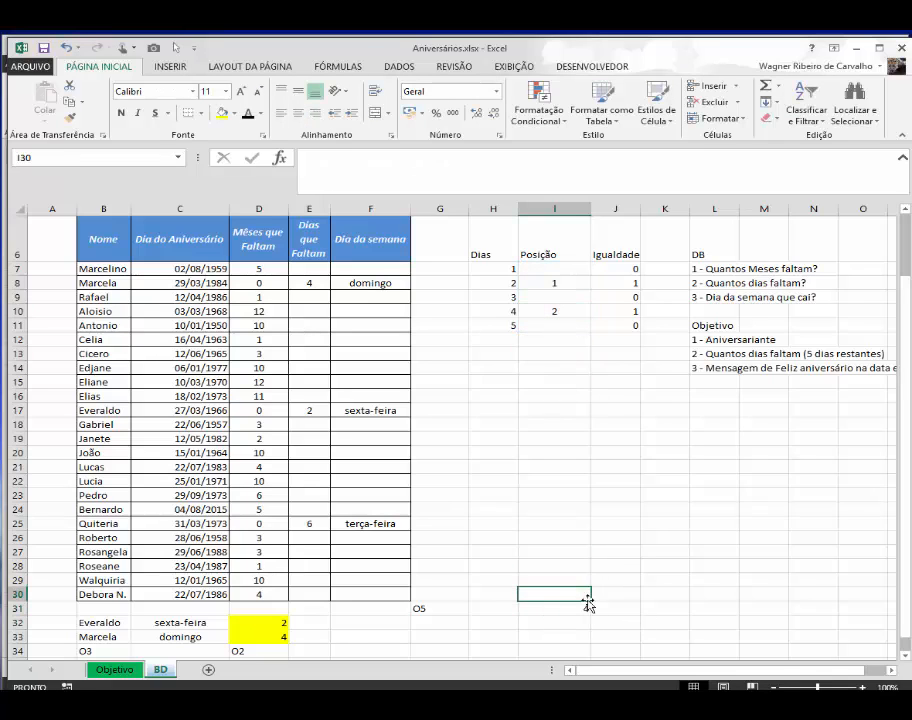
key(Delete)
Compare the CORRESP lookup values in the formulas of D32 and D33.
key(Left)
key(Left)
key(Left)
key(Left)
key(Left)
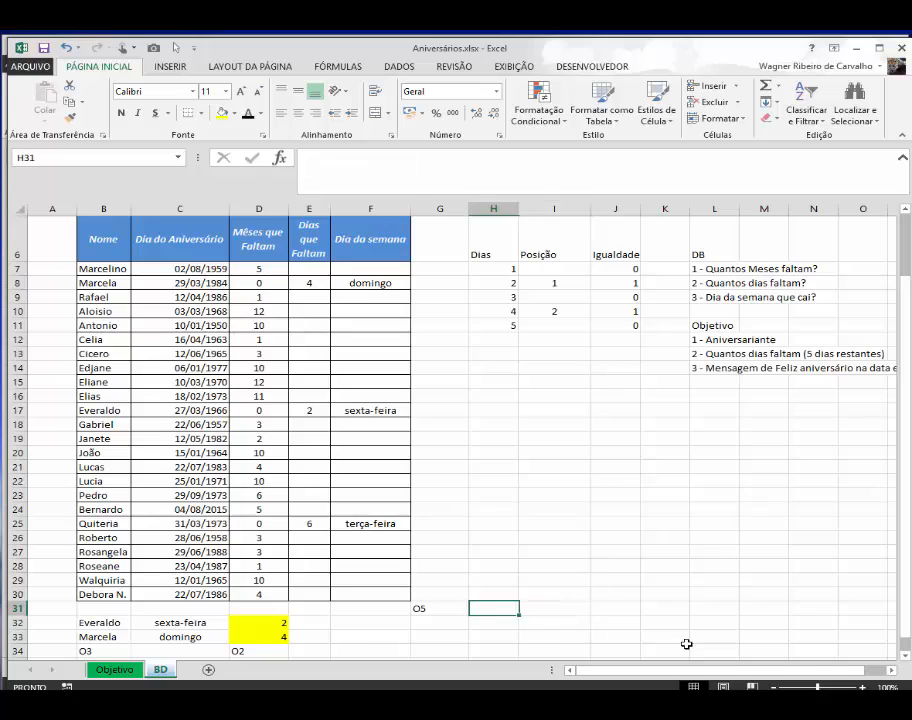
key(Down)
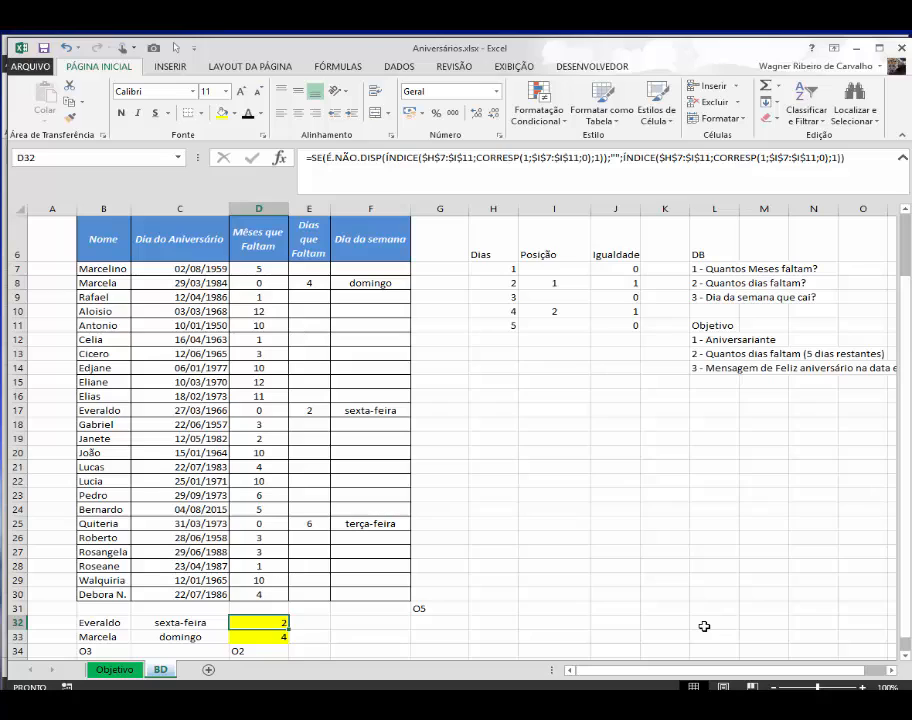
key(Down)
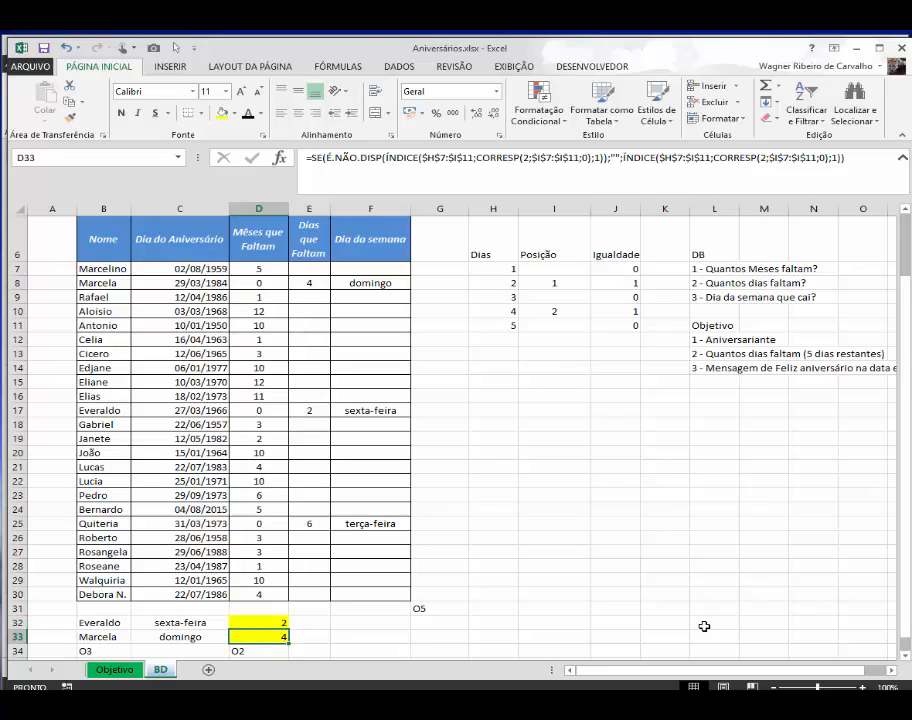
key(Up)
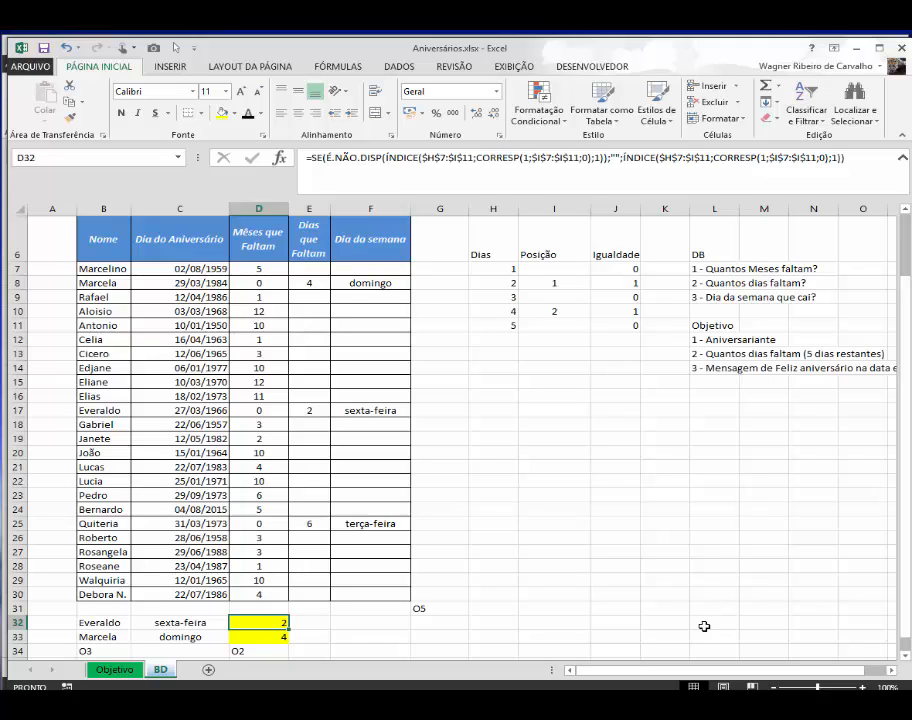
Examine how the B32 formula uses D32 and the DBAniversário range B7:F30 to return the name.
key(Left)
key(Left)
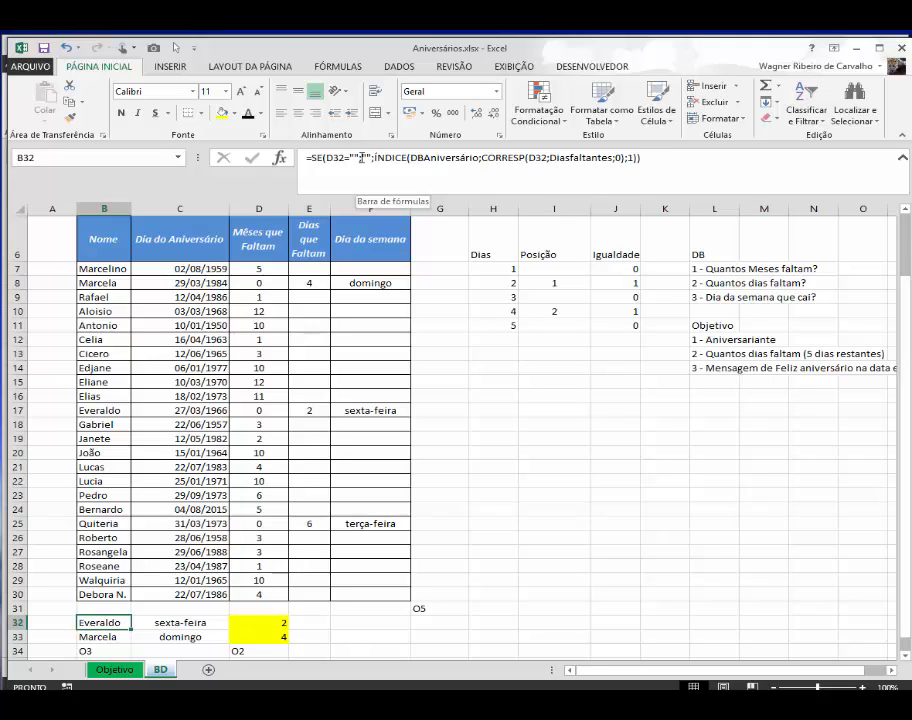
click(265, 621)
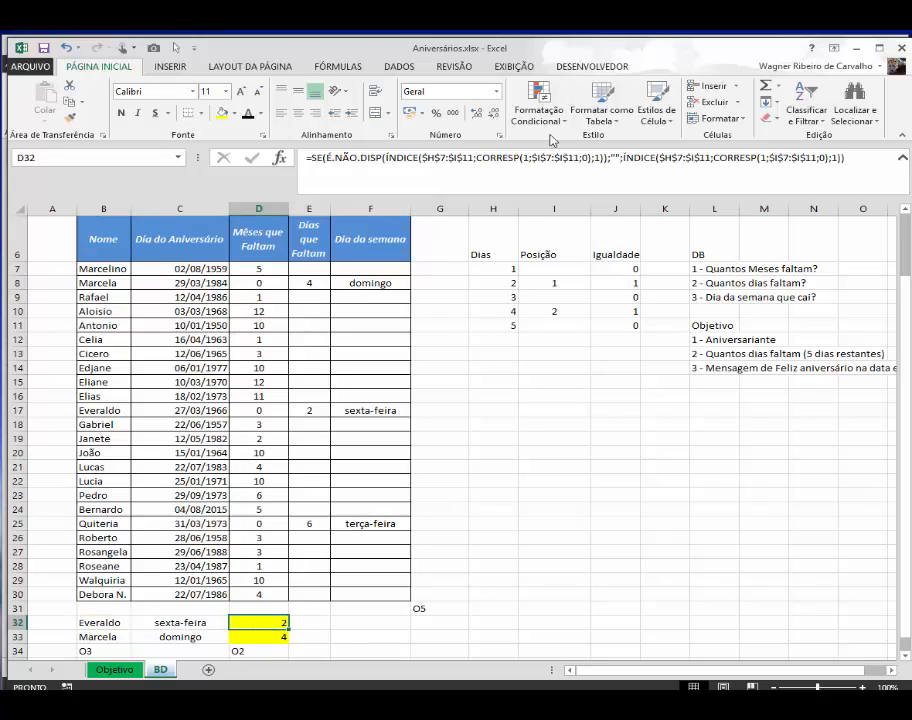
click(107, 624)
key(F2)
key(Escape)
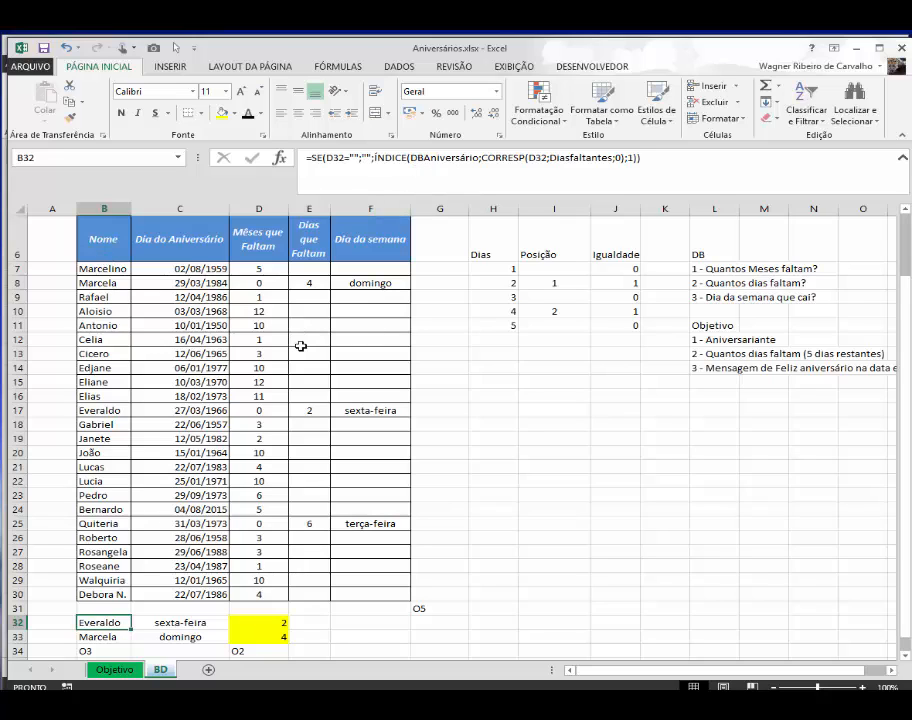
click(488, 495)
drag(122, 267, 371, 587)
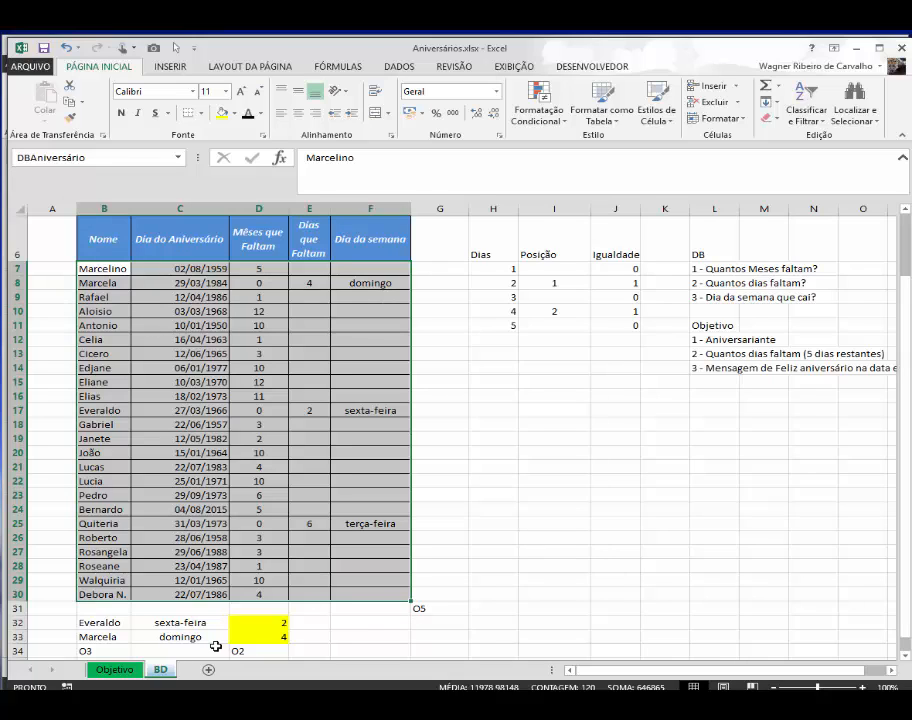
click(104, 622)
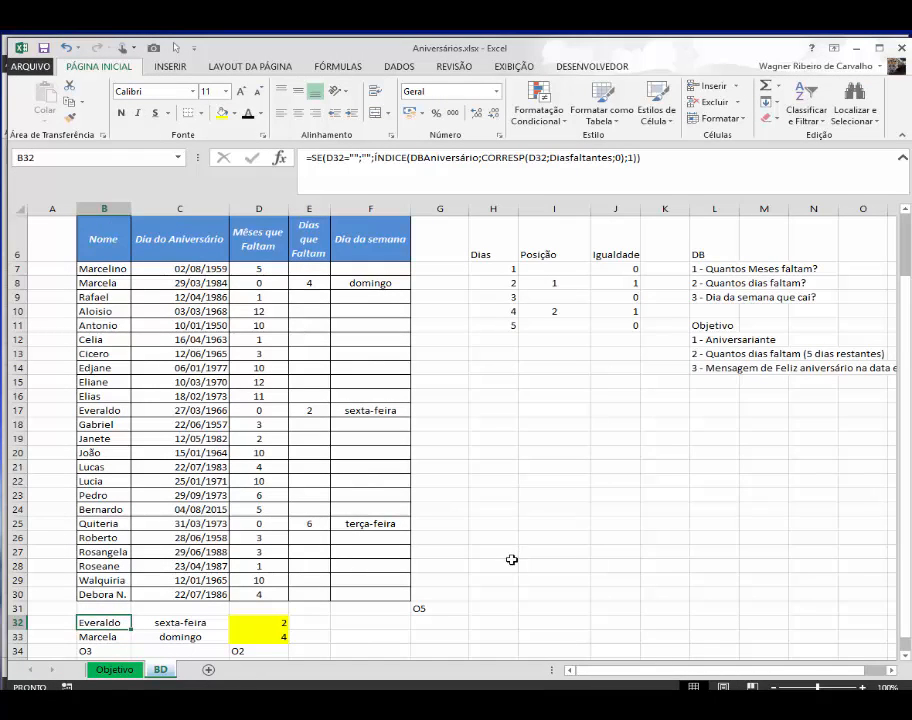
Compare the D33 formula with the Dias que Faltam formula in E8 and review the sheet's tables.
click(390, 650)
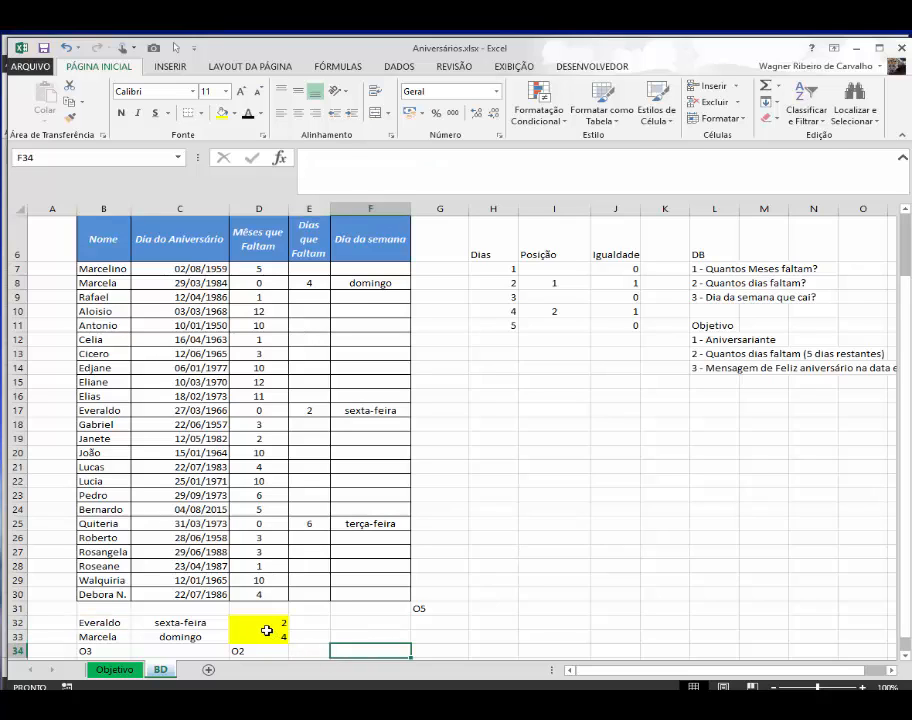
click(266, 632)
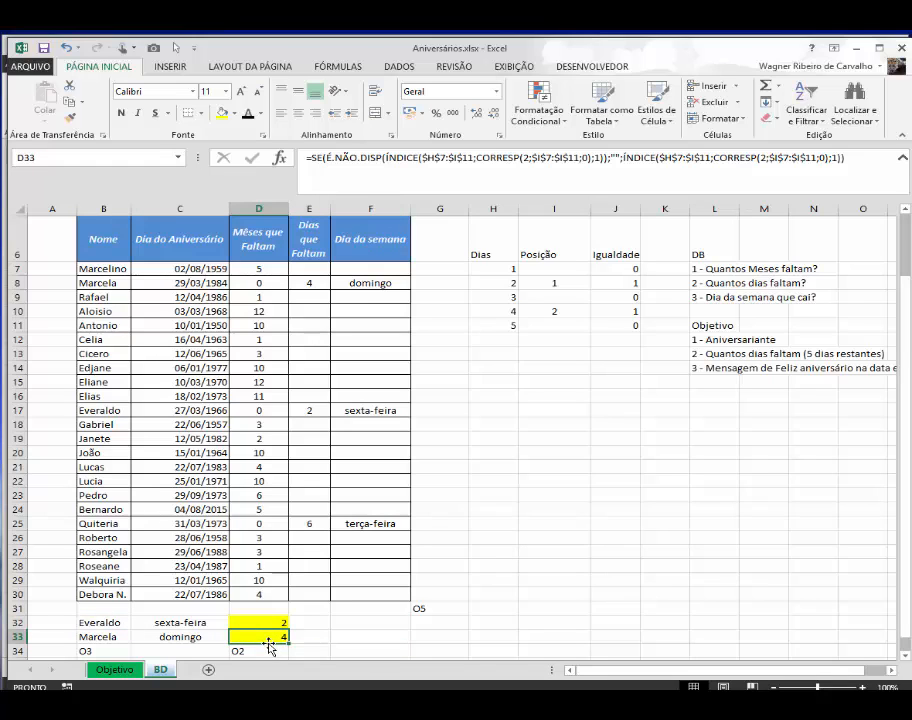
click(309, 281)
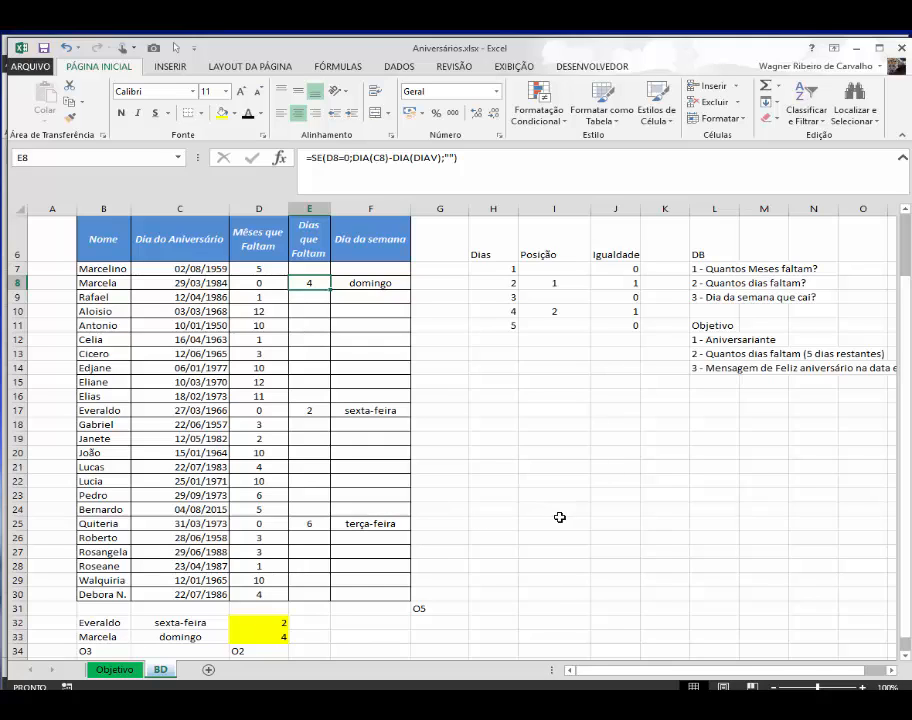
scroll(549, 496, down, 3)
scroll(528, 500, up, 5)
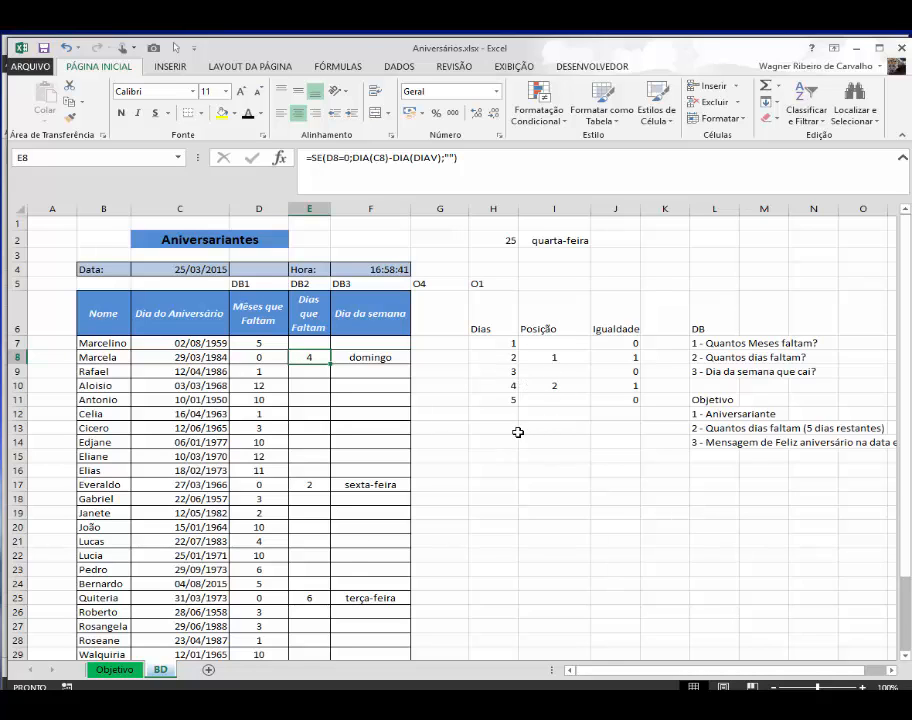
scroll(517, 430, down, 3)
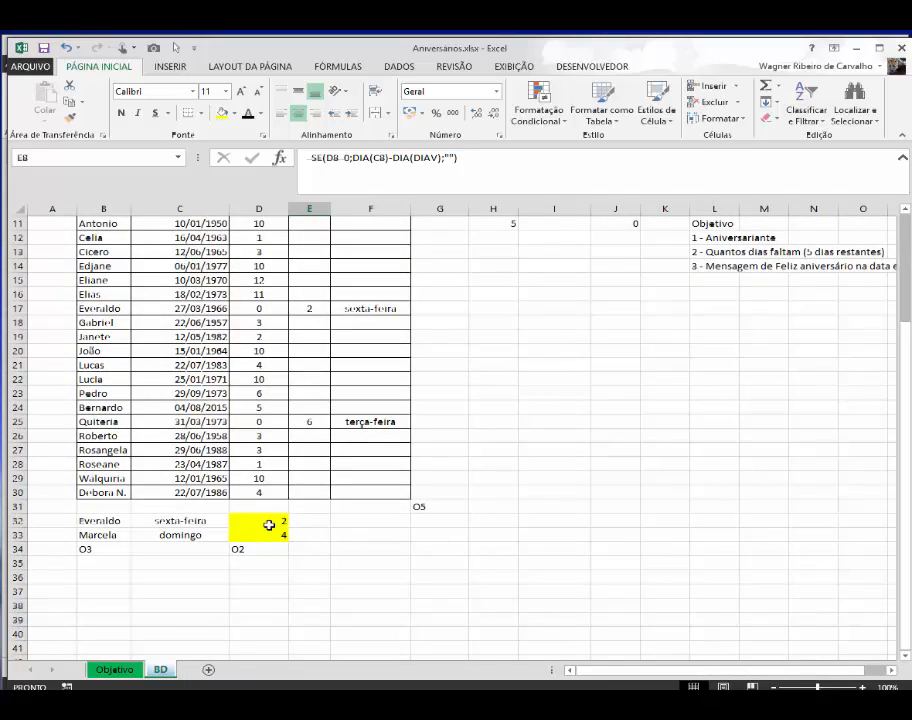
scroll(244, 511, up, 2)
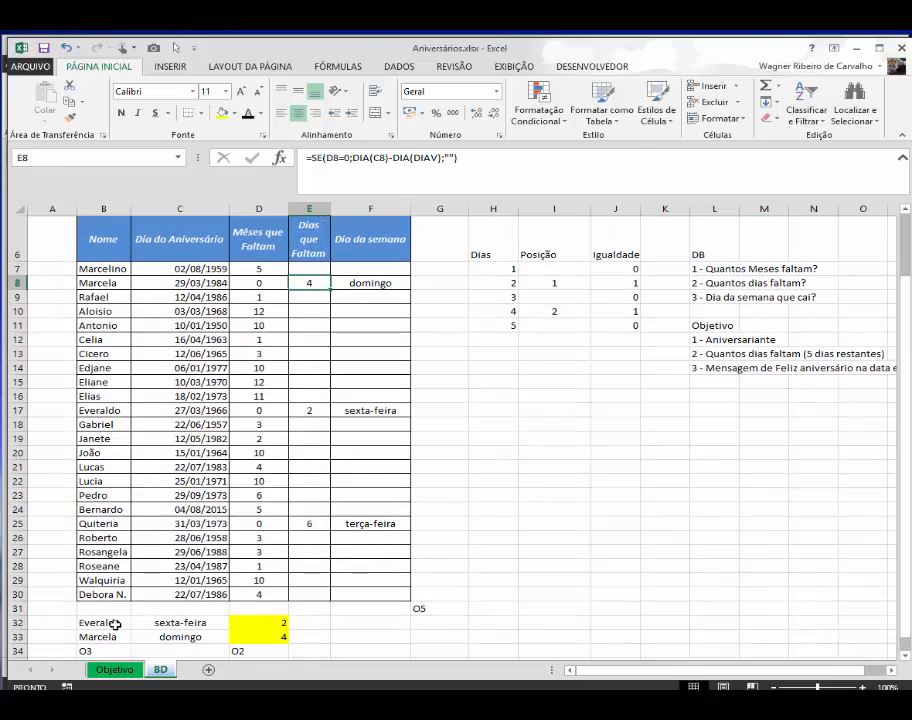
Compare the name formulas in B32 and B33 with the weekday formula in C32.
click(110, 622)
click(118, 641)
click(118, 624)
click(126, 639)
click(165, 624)
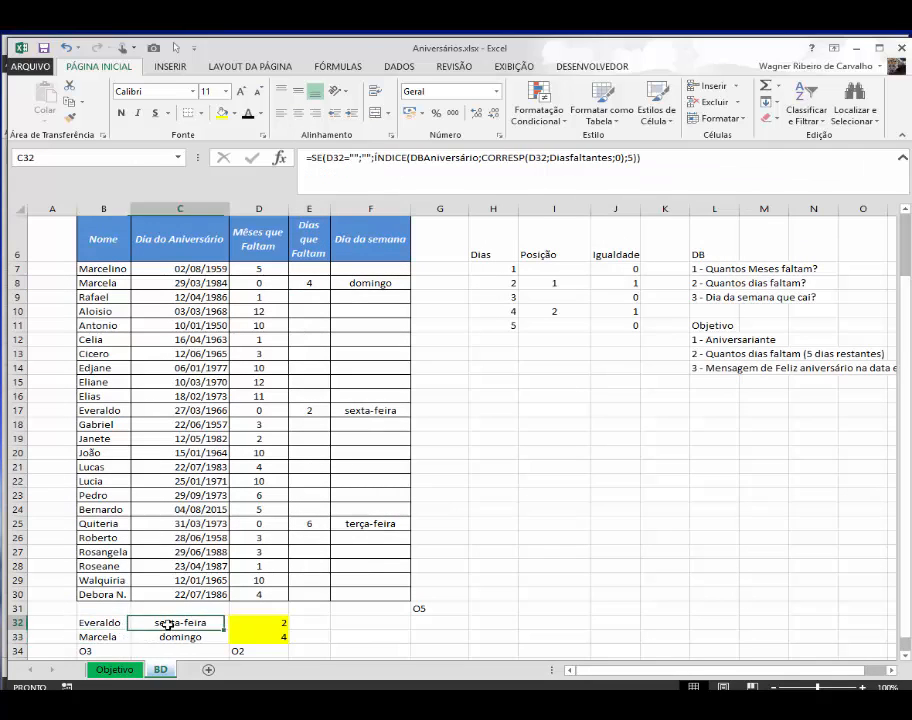
click(116, 622)
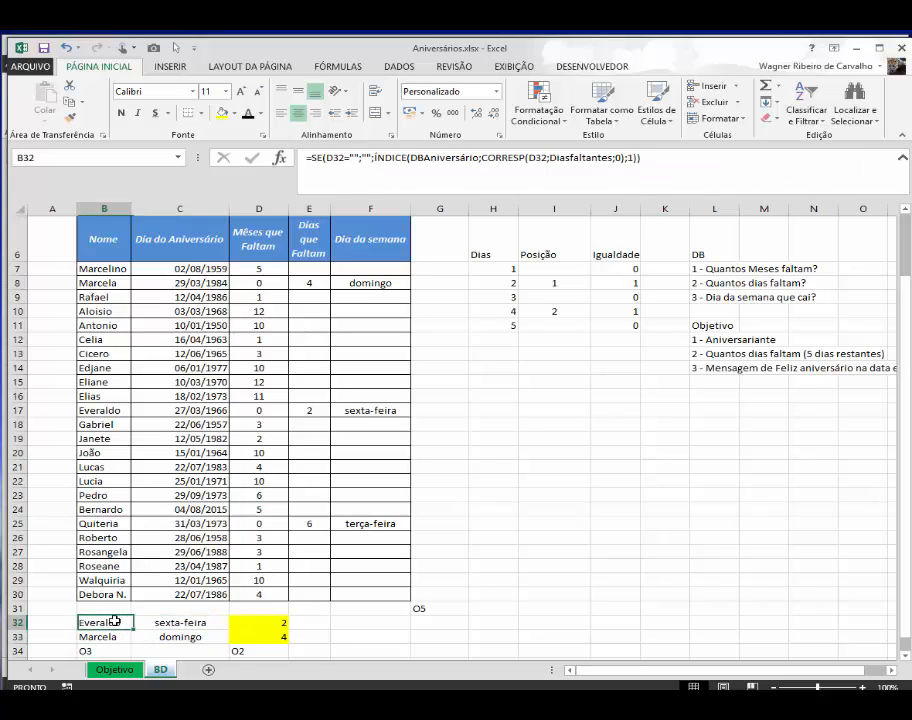
Examine the lookup formulas in B32 and C32 and the weekday column they draw from.
click(159, 625)
click(110, 621)
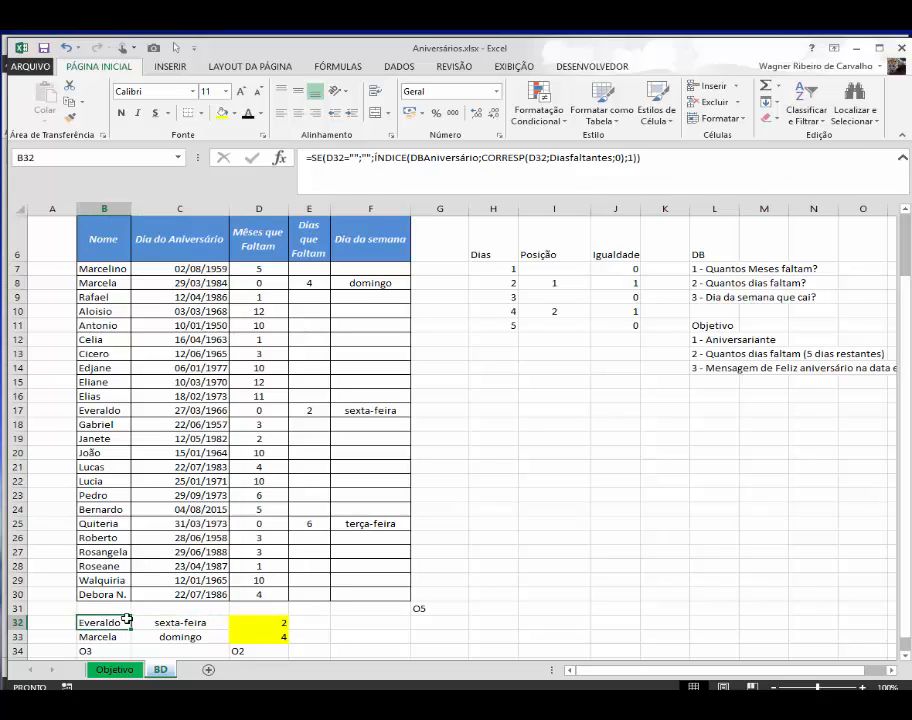
click(152, 621)
click(125, 621)
click(202, 622)
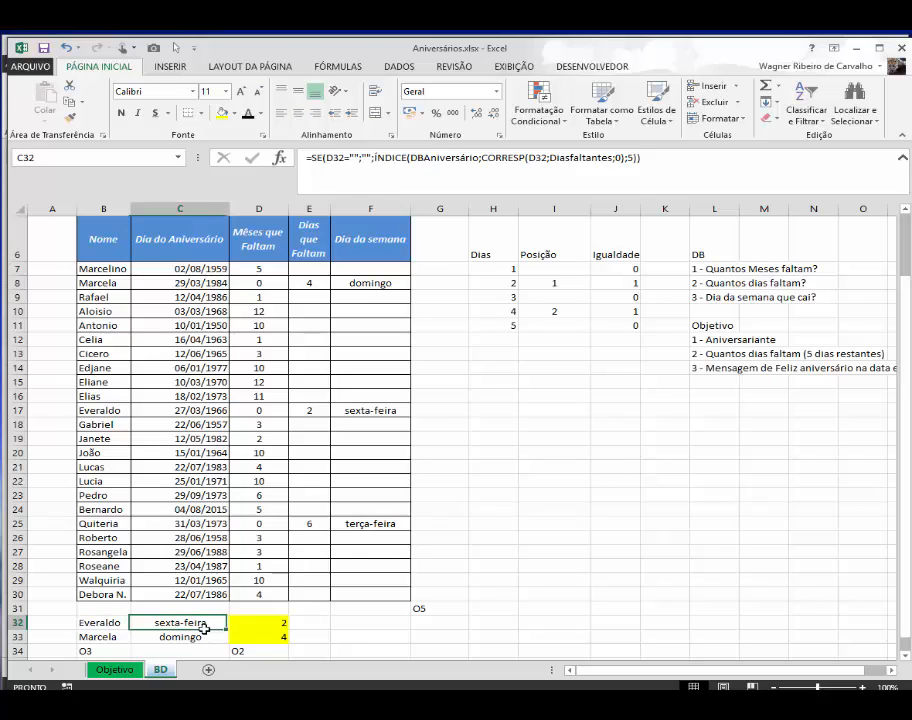
drag(372, 283, 380, 594)
click(487, 467)
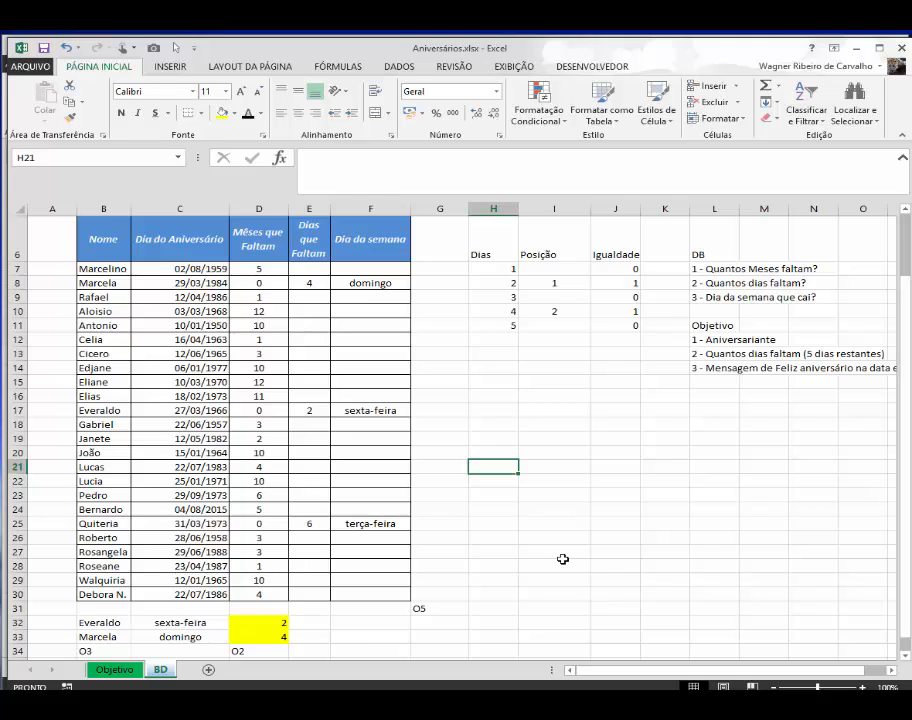
Copy the birthday date in C17 into C8 so both people share the same date.
scroll(563, 559, up, 2)
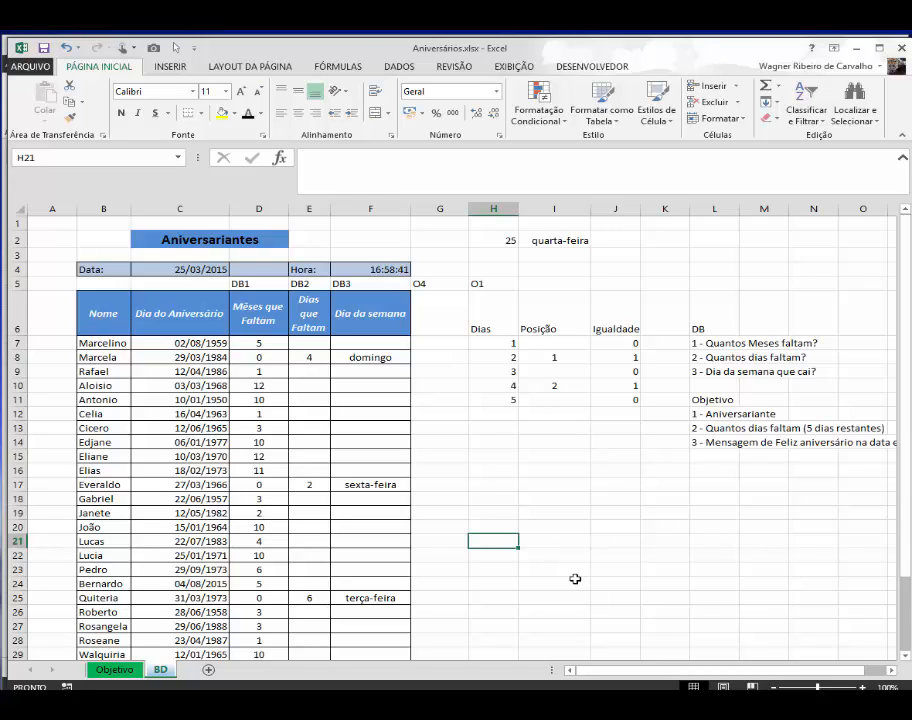
scroll(547, 568, down, 2)
scroll(547, 568, up, 2)
click(222, 484)
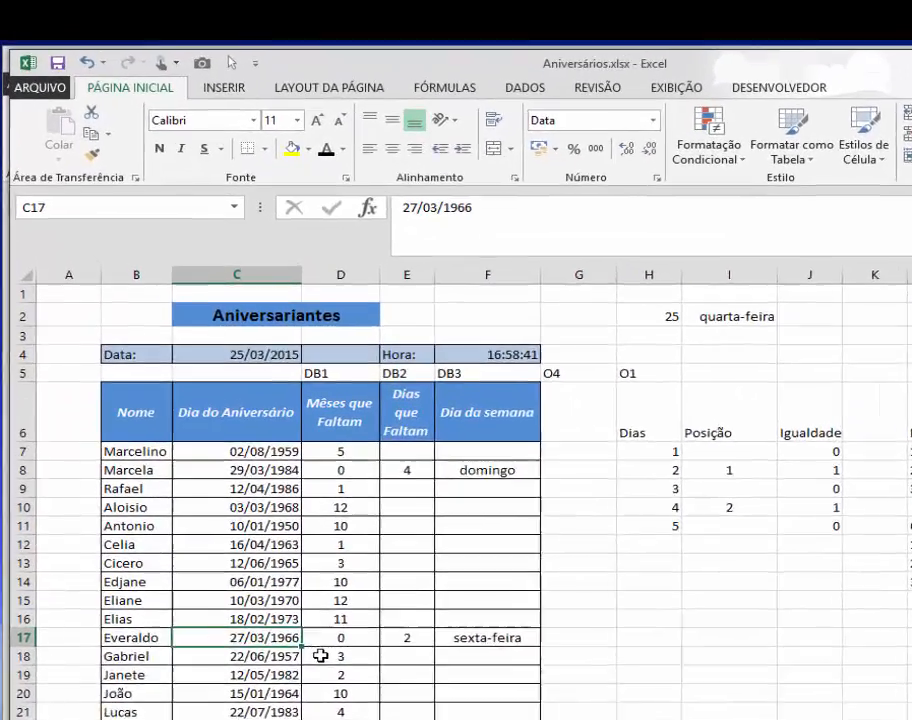
key(ctrl+c)
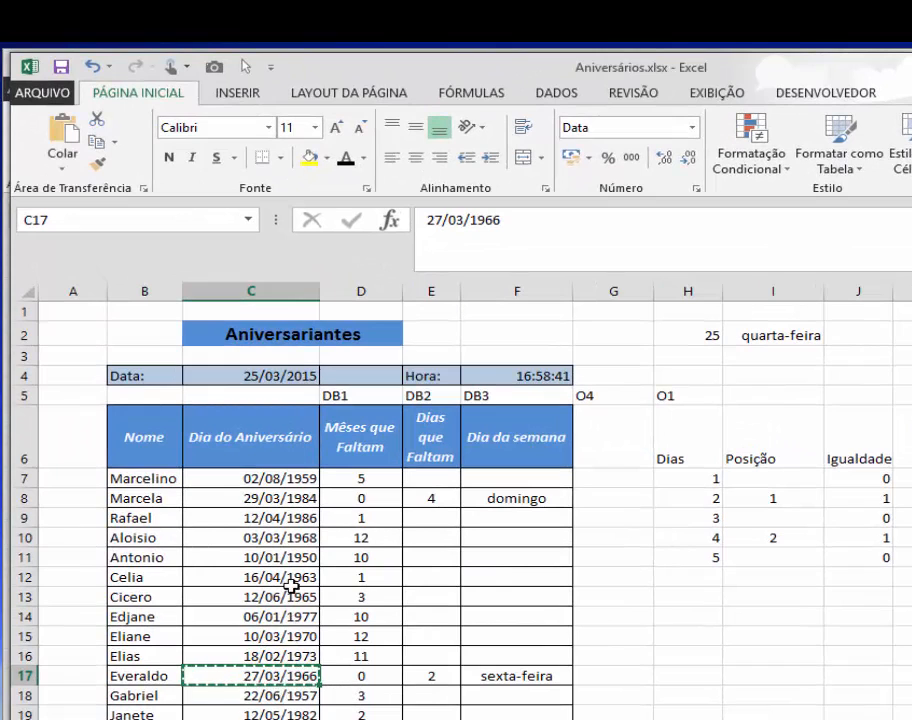
click(295, 498)
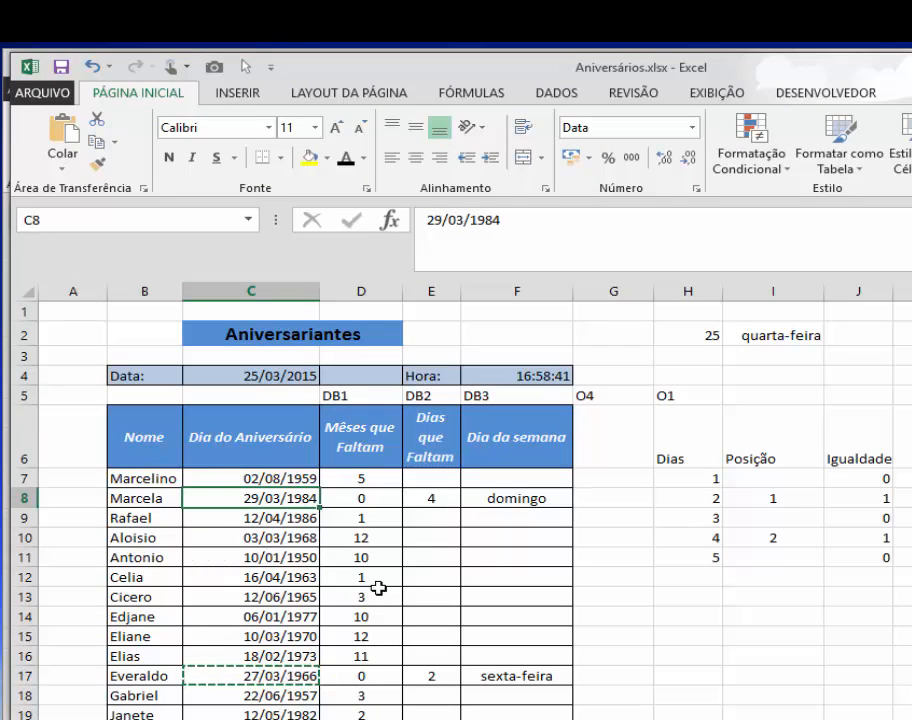
key(ctrl+v)
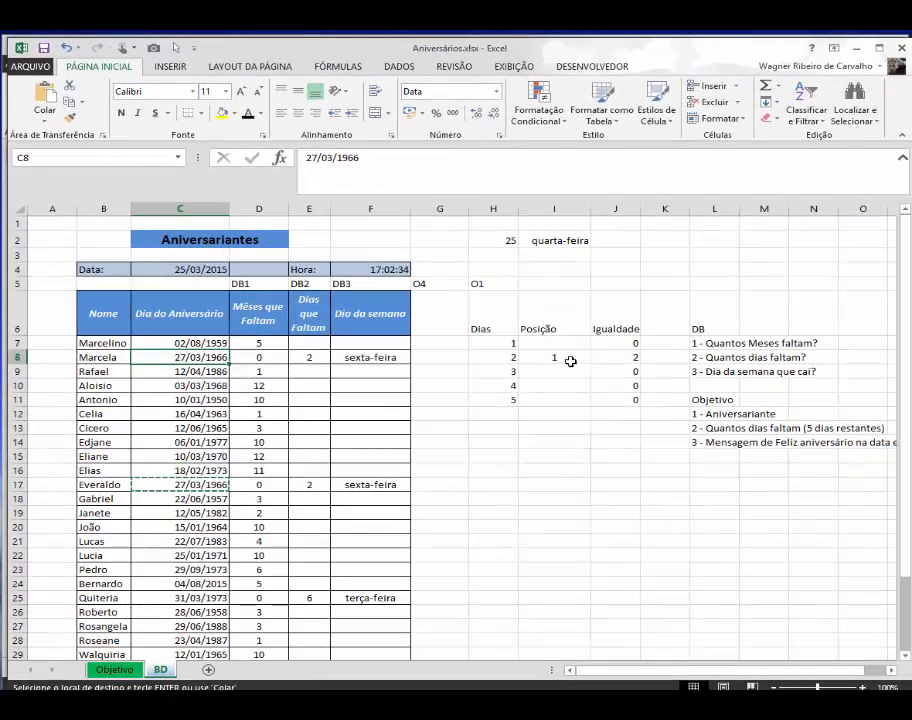
Examine the CONT.SE formulas in the Igualdade column, J7:J11, against the day numbers in the Dias column.
click(634, 322)
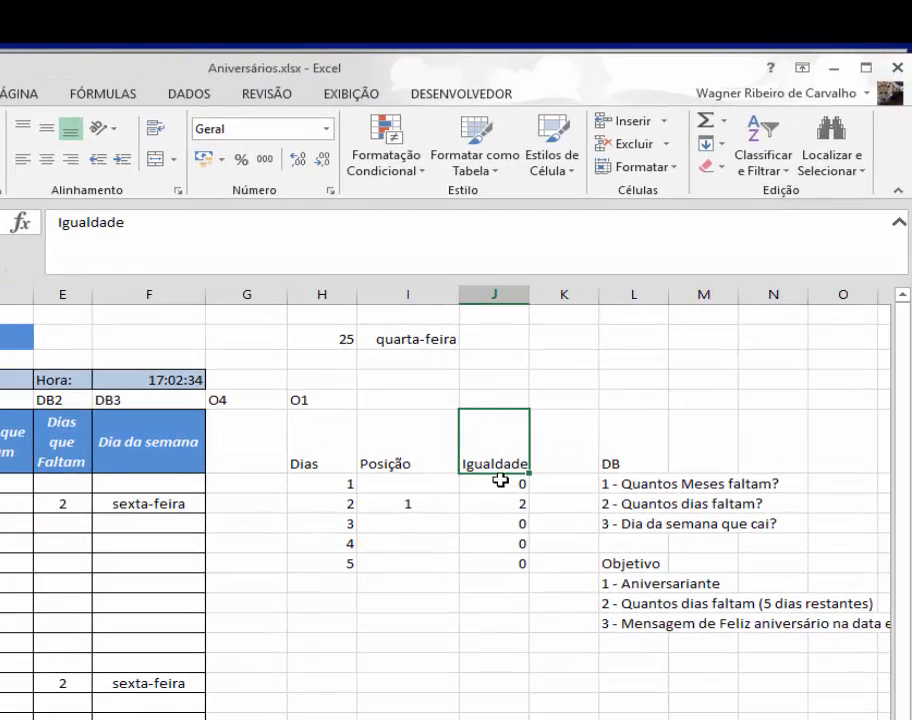
click(500, 483)
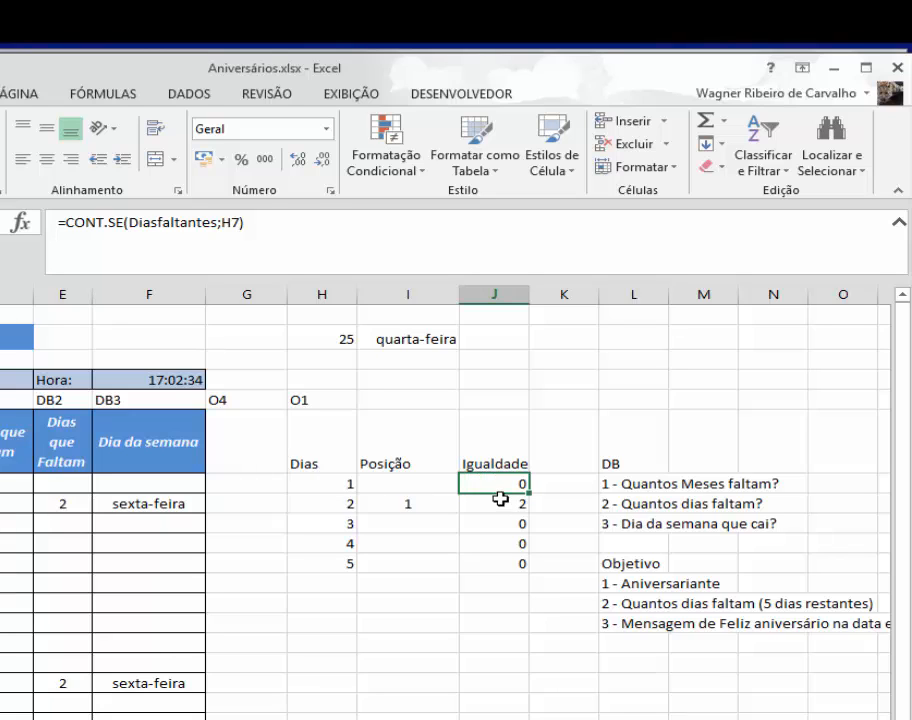
click(338, 518)
click(334, 500)
click(485, 502)
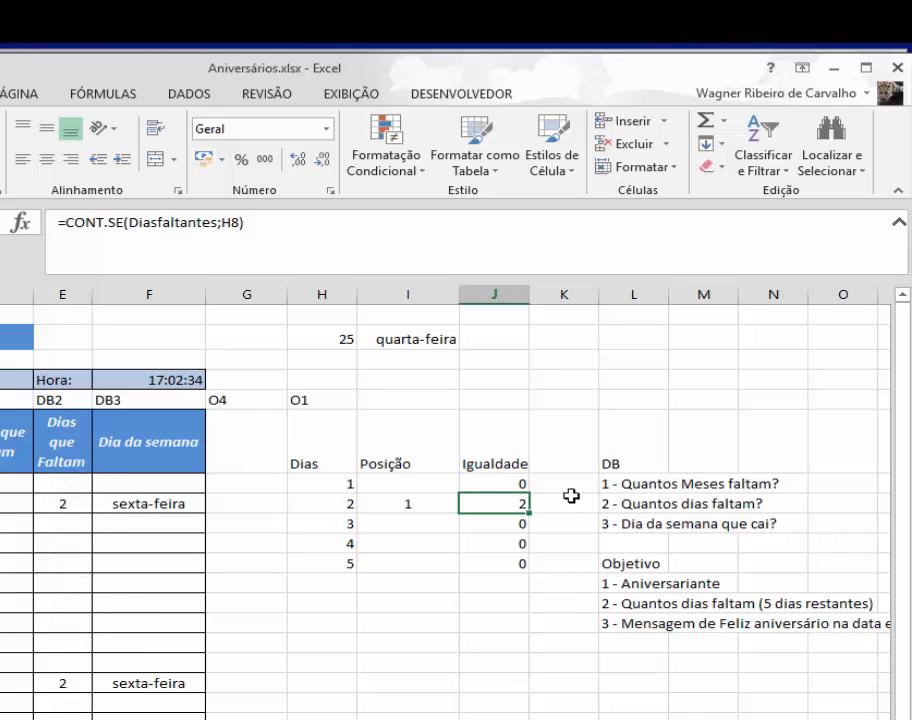
click(481, 481)
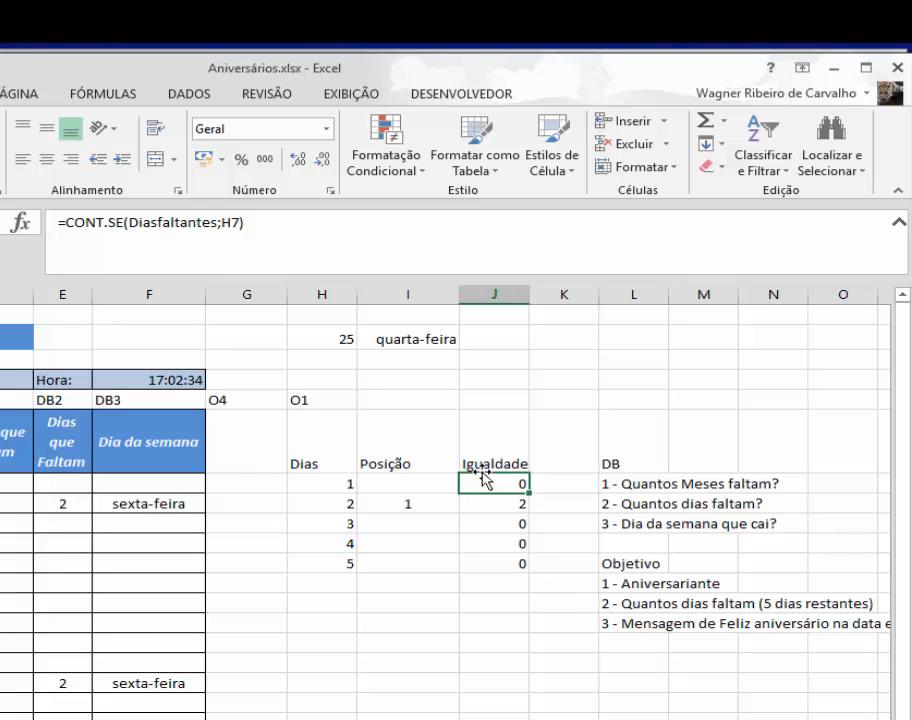
click(494, 560)
click(479, 484)
click(483, 563)
click(488, 484)
click(500, 564)
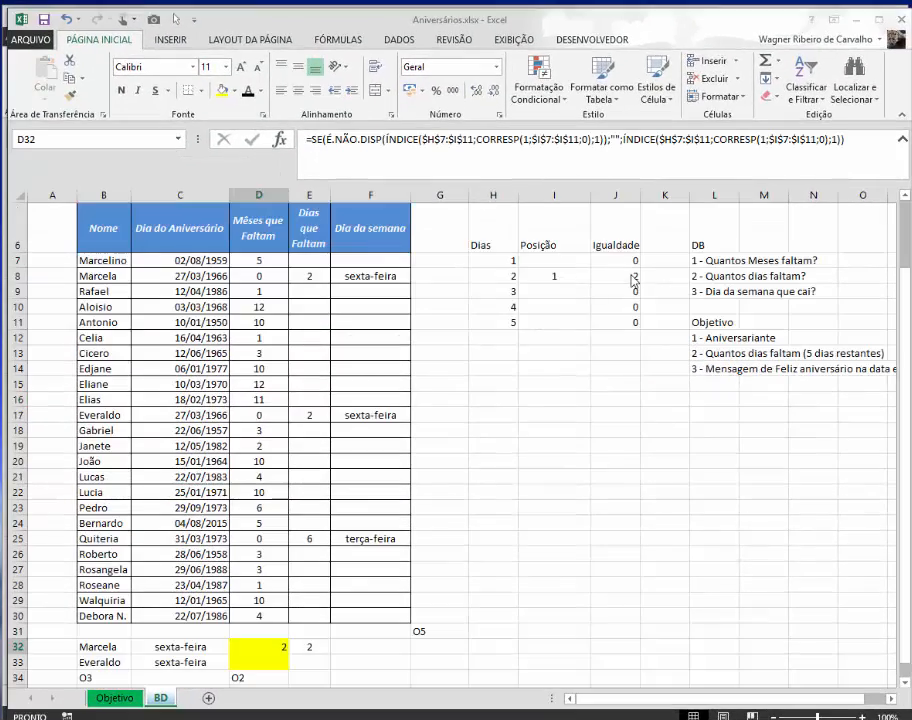
key(F2)
click(643, 285)
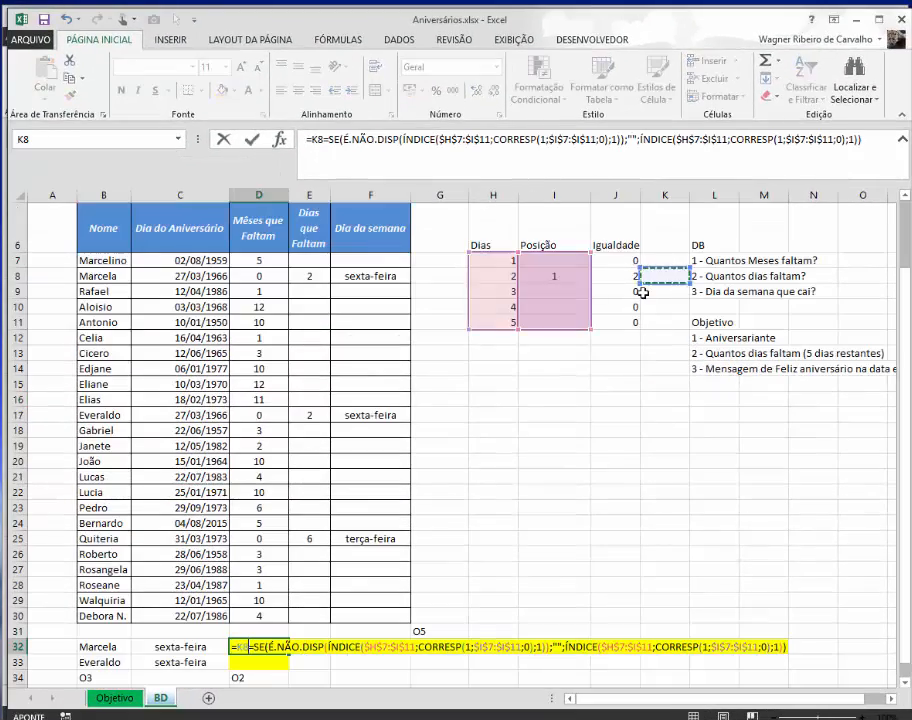
key(Escape)
Examine the Igualdade count in J8 and the ÍNDICE/CORRESP formula in E32, including its ranges $H$7:$J$11 and $H$7:$H$11.
click(633, 277)
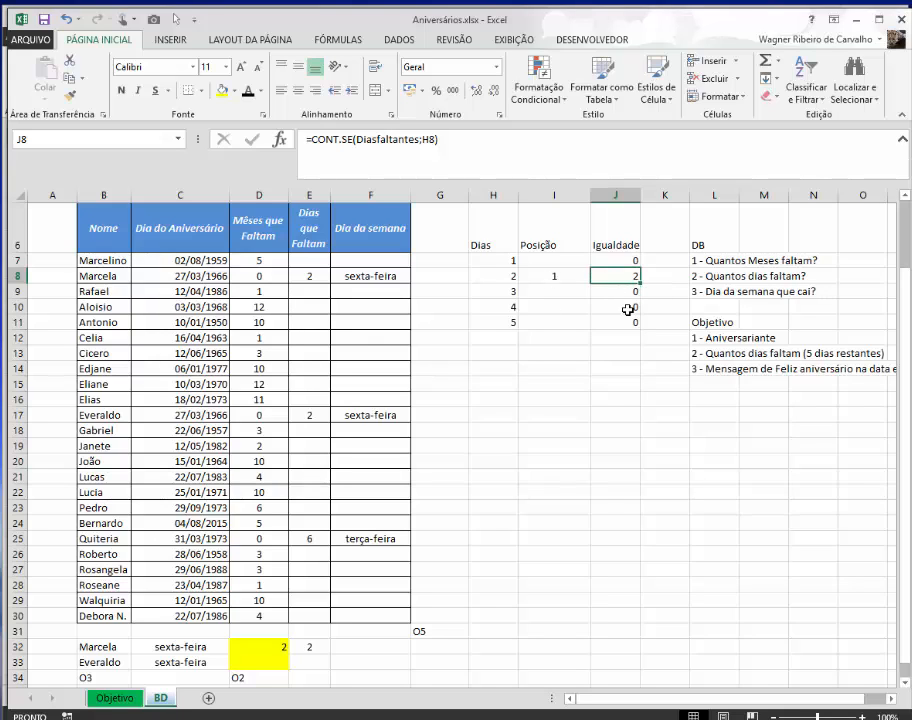
click(314, 646)
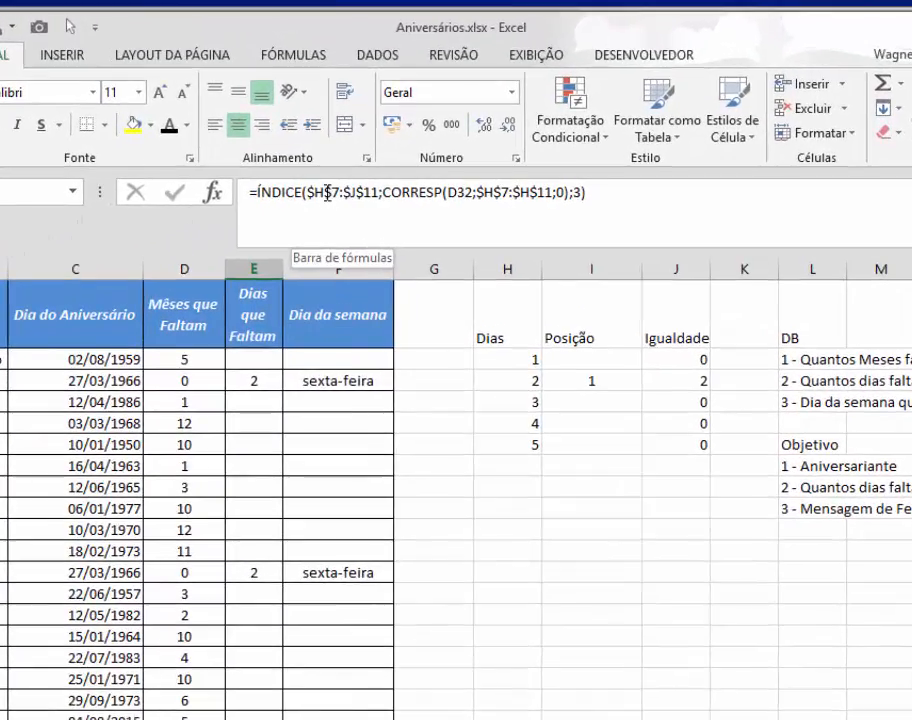
click(365, 139)
drag(329, 192, 359, 194)
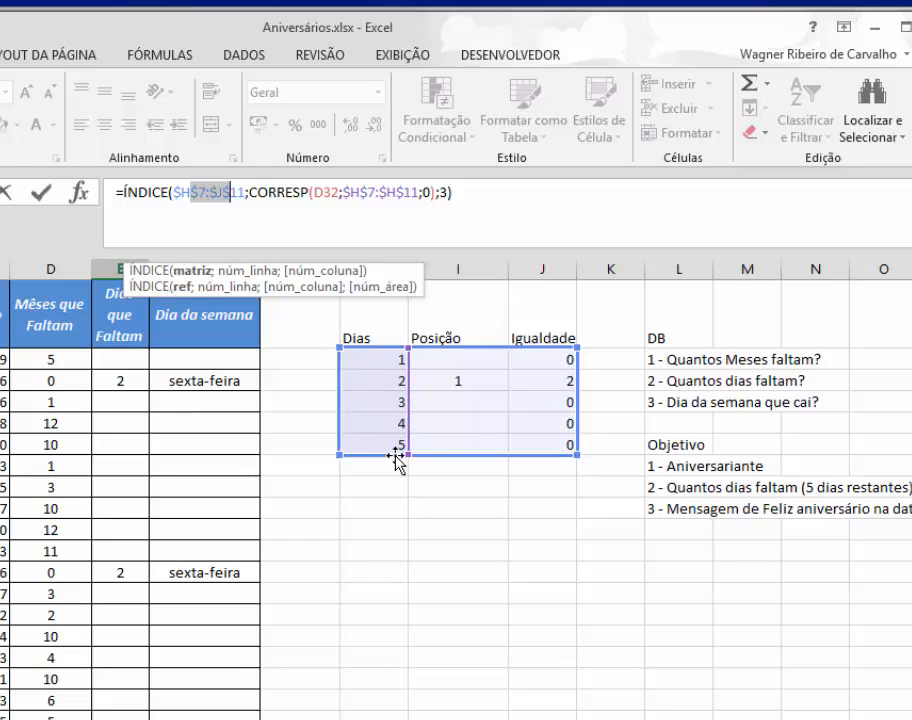
click(433, 190)
text())
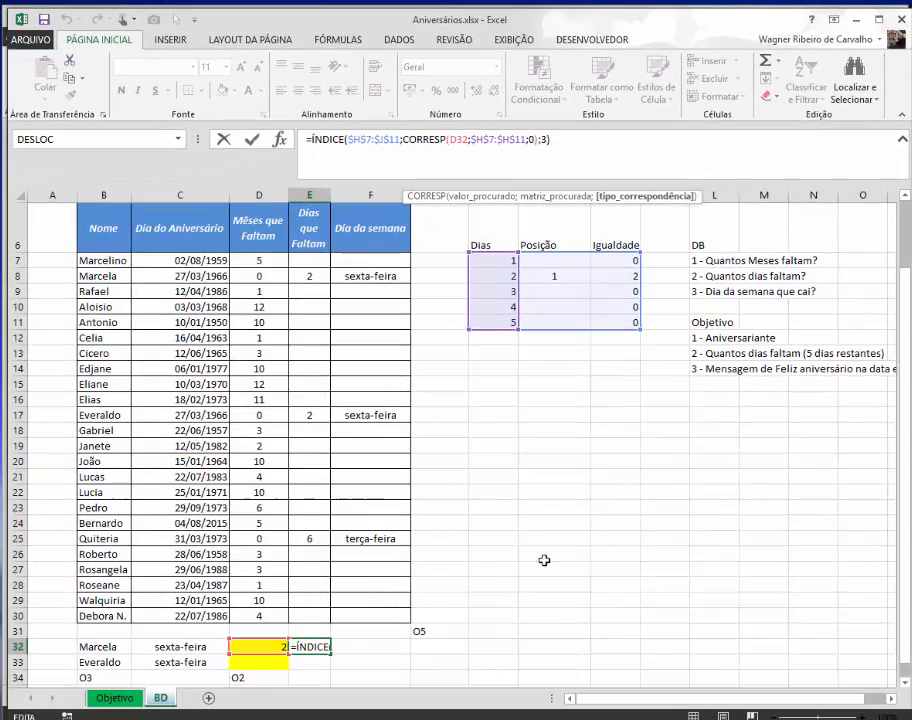
key(ctrl+Return)
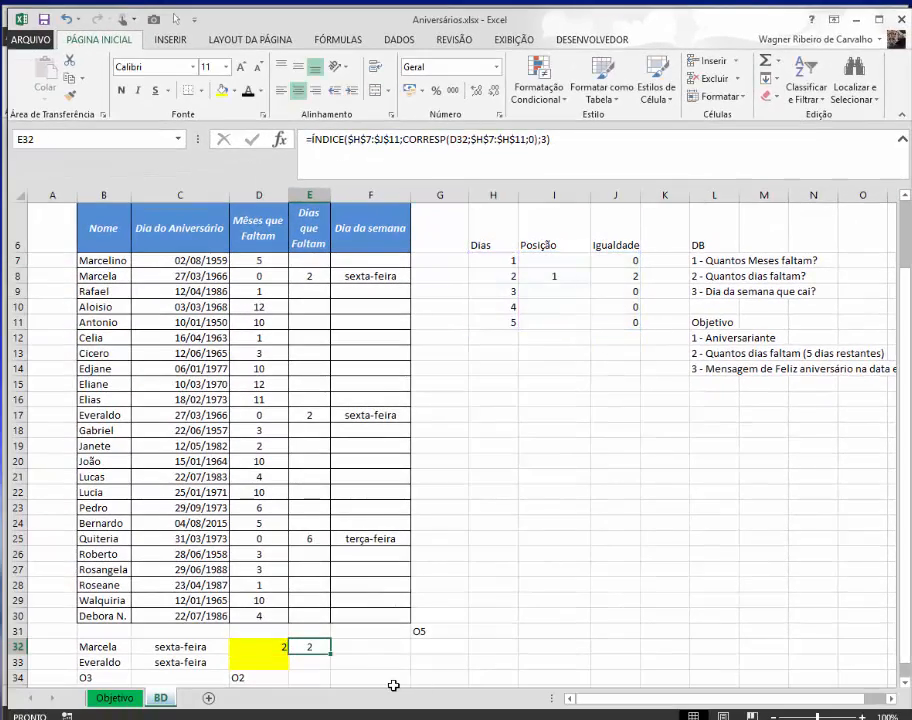
Compare the formulas in D32 and E32 and review the results across B32:E32.
click(385, 683)
click(283, 647)
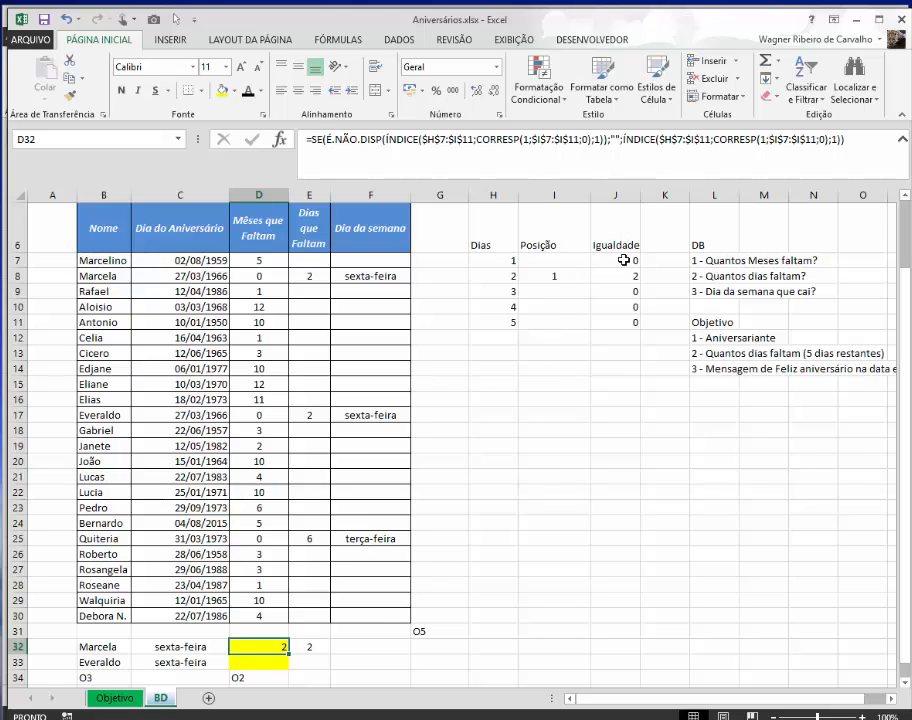
click(307, 647)
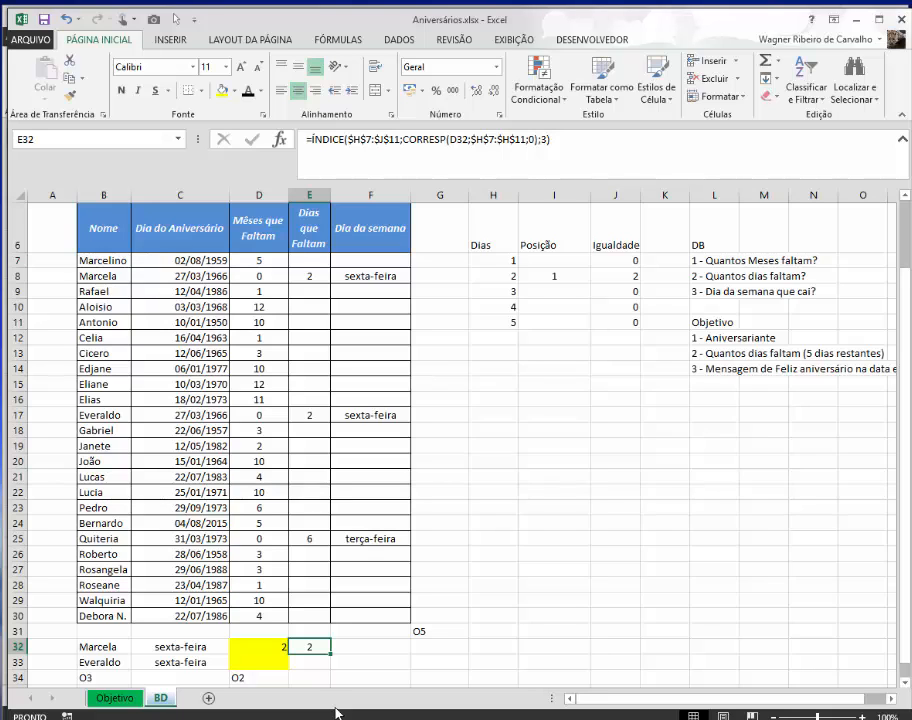
drag(85, 648, 318, 647)
click(318, 647)
scroll(452, 489, down, 2)
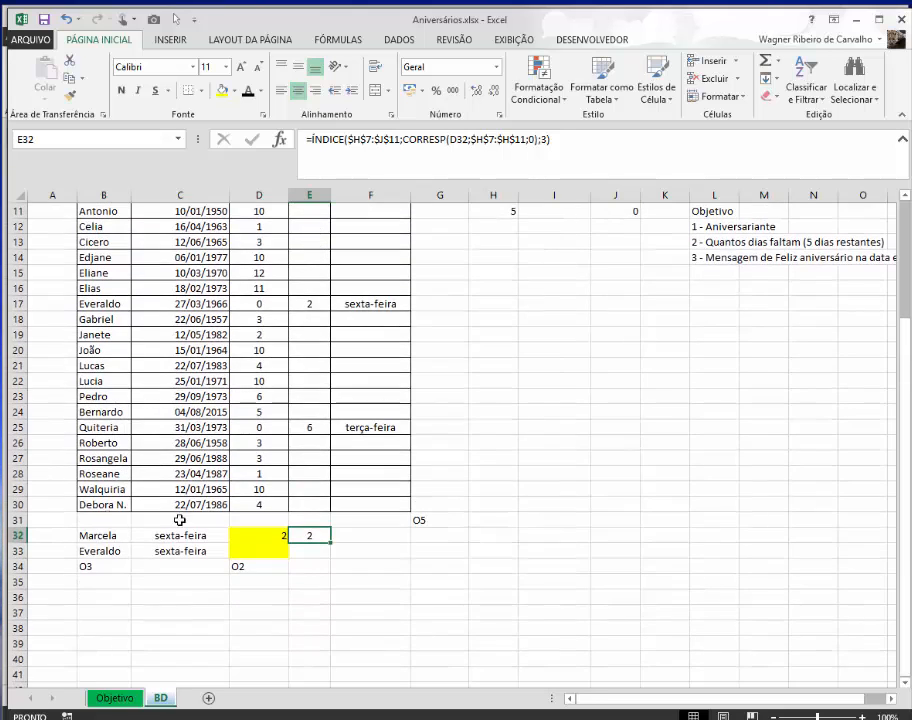
Examine the nested SE formula in B33, focusing on its E32=2 test and the CORRESP match type 1.
click(84, 550)
scroll(534, 566, up, 2)
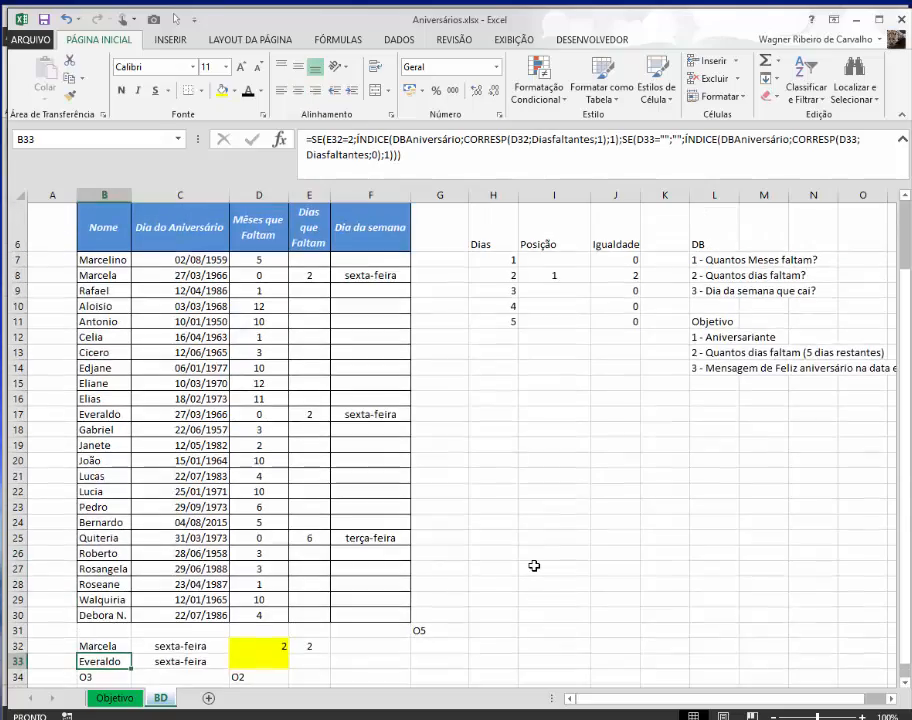
scroll(534, 566, up, 2)
scroll(533, 600, down, 4)
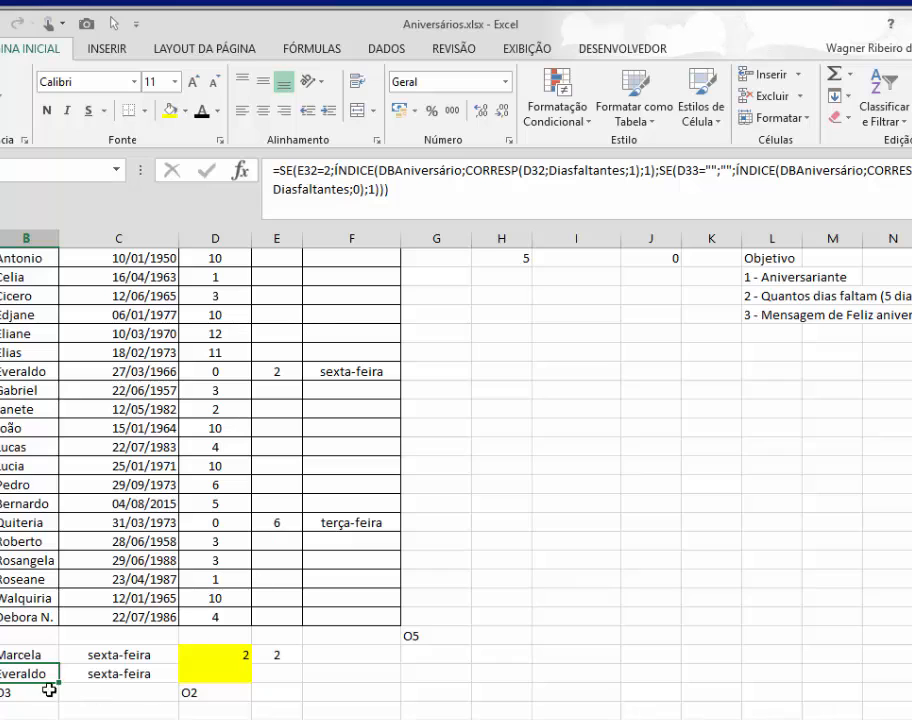
double_click(295, 170)
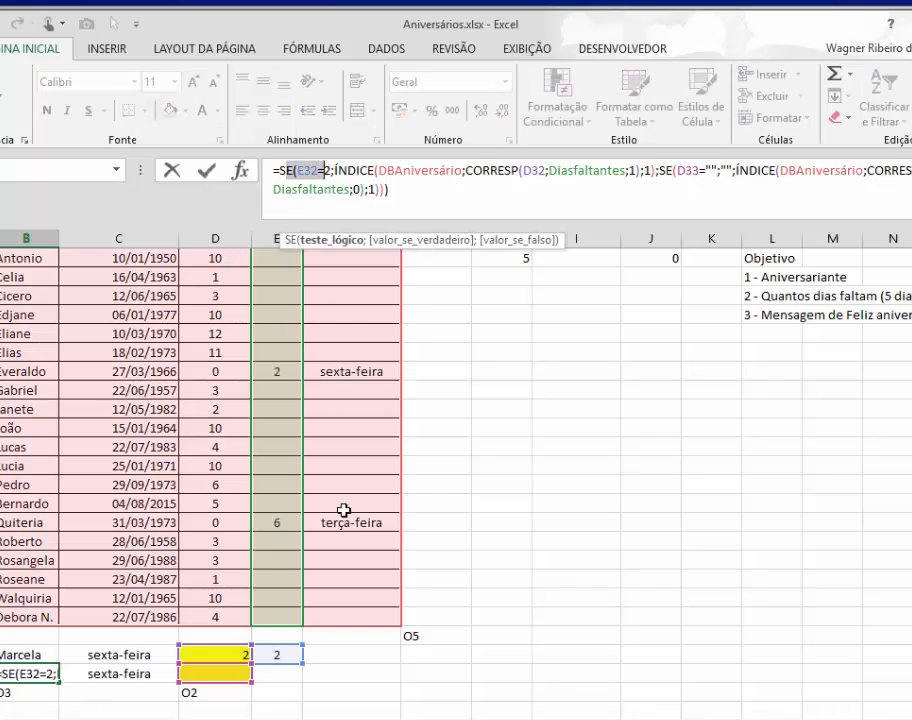
click(558, 719)
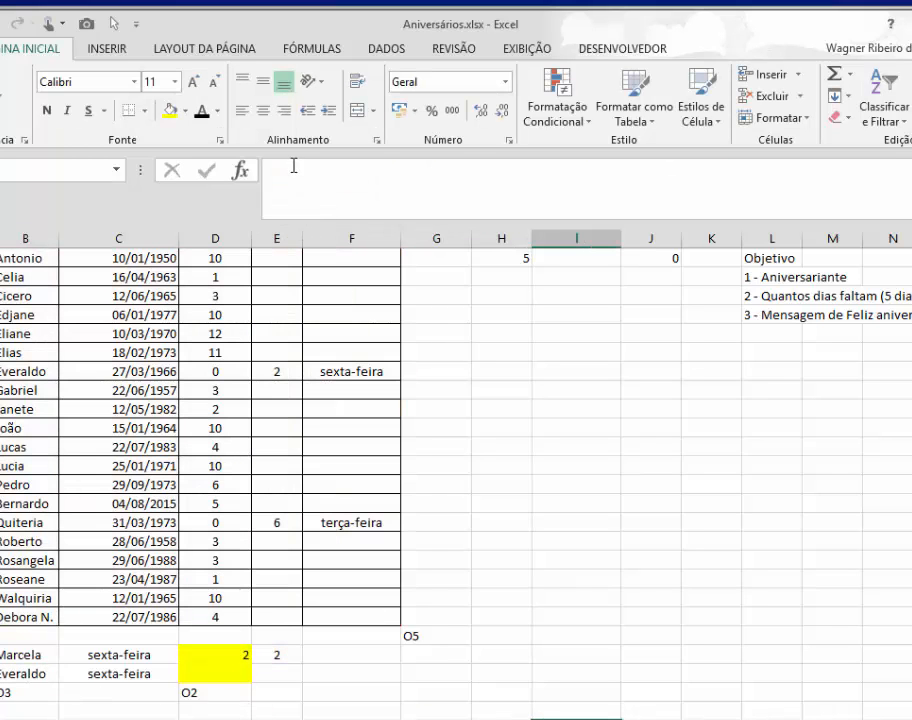
click(8, 676)
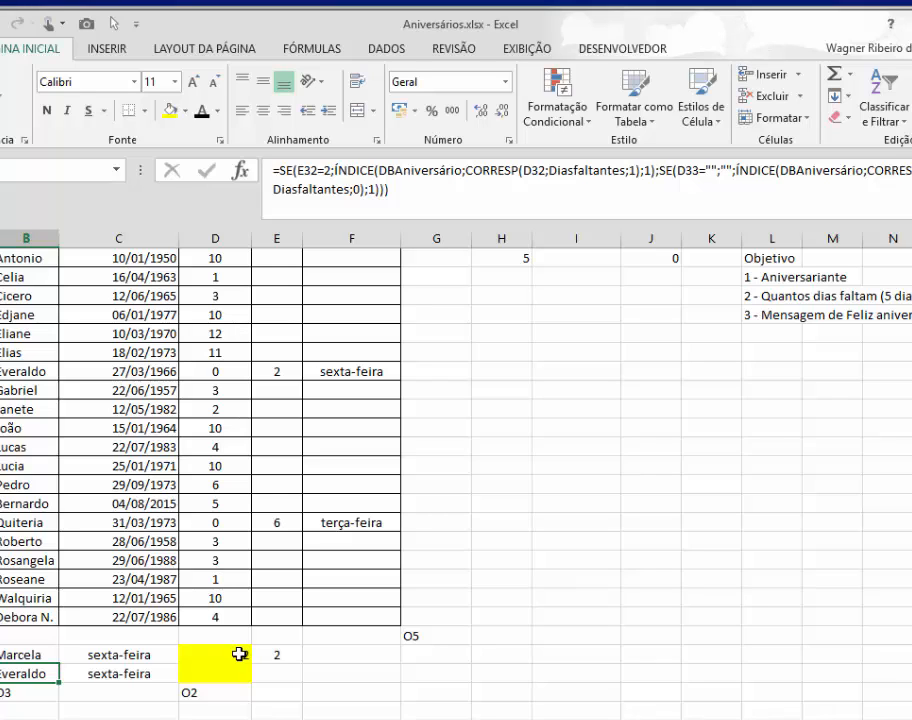
double_click(634, 170)
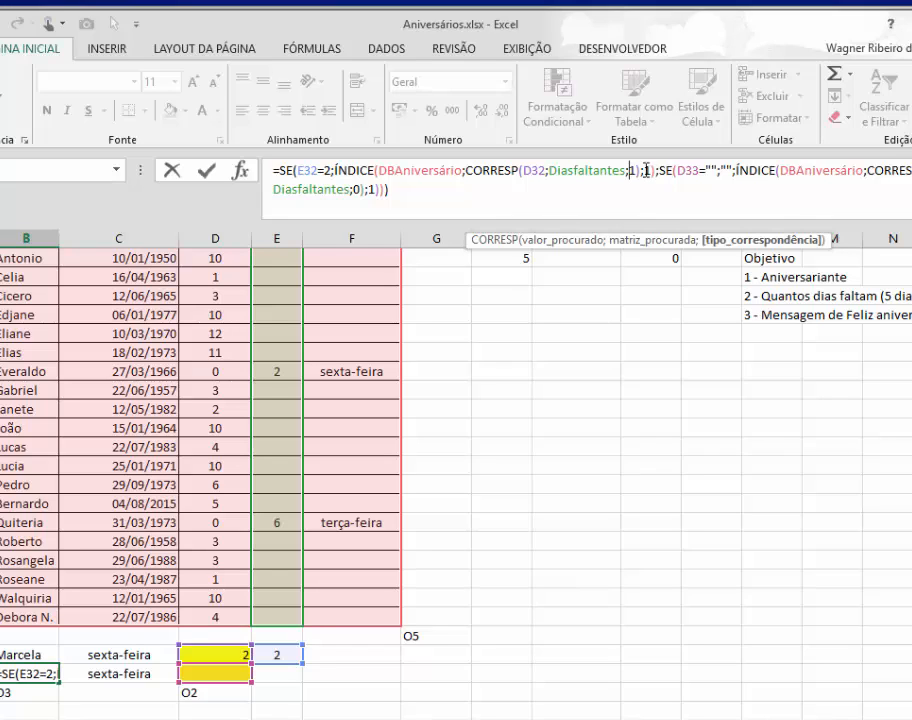
text())
key(ctrl+Return)
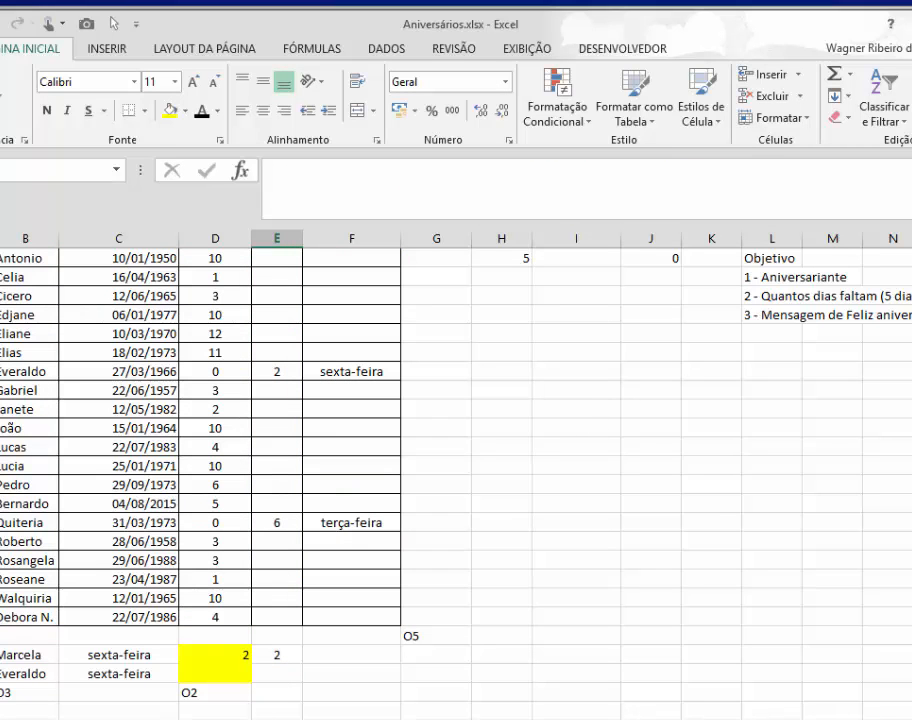
Trace the B33 formula's inputs through D32, E32 and the birthday table range B7:F30.
click(248, 657)
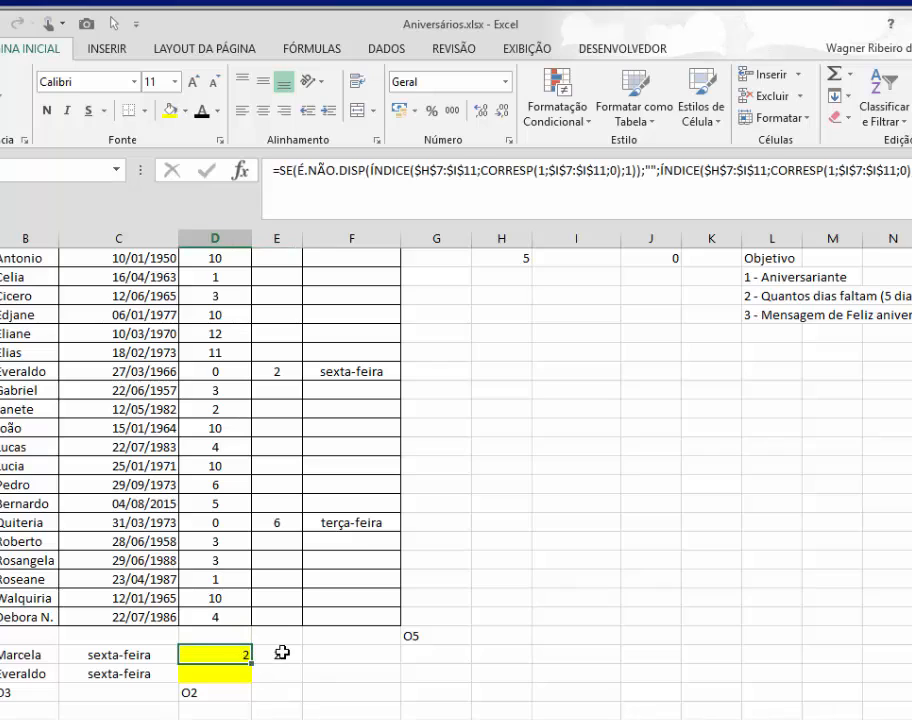
click(278, 656)
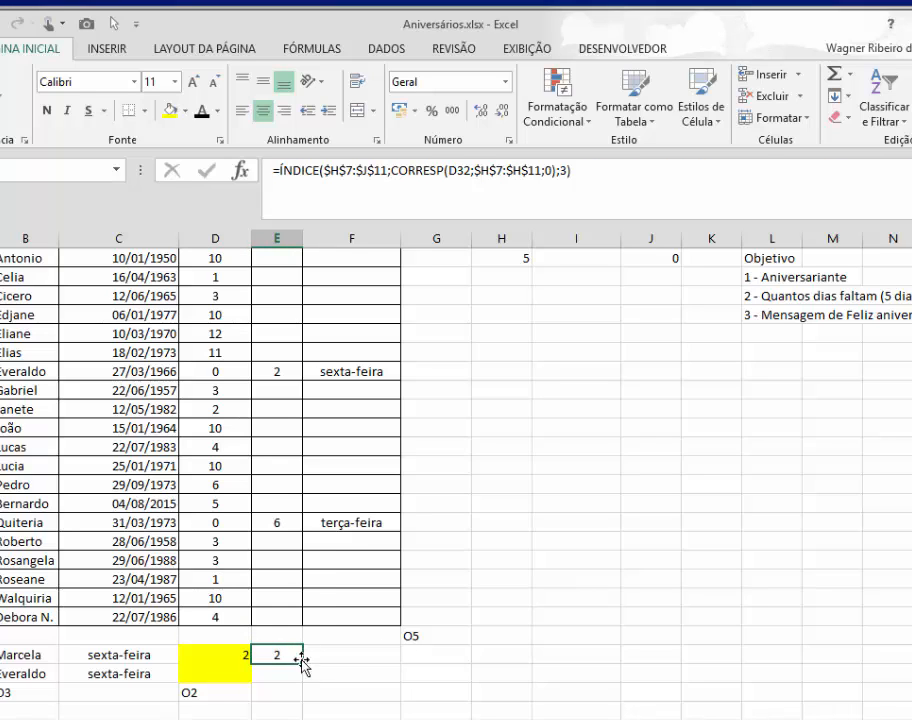
click(16, 676)
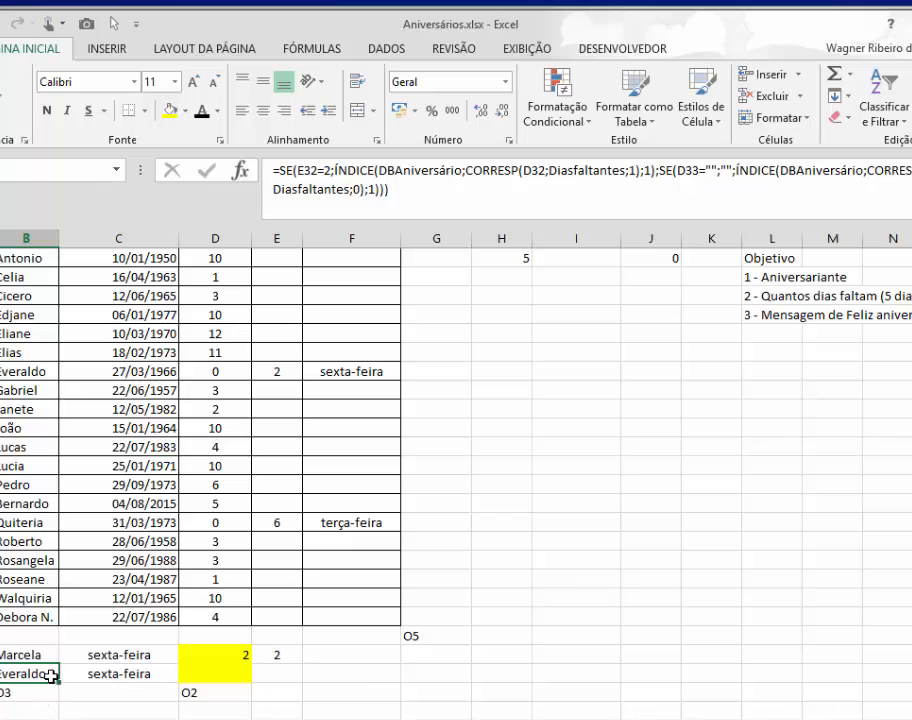
mouse_move(351, 615)
mouse_down()
mouse_move(236, 386)
mouse_move(130, 221)
mouse_move(22, 328)
mouse_move(22, 316)
mouse_up()
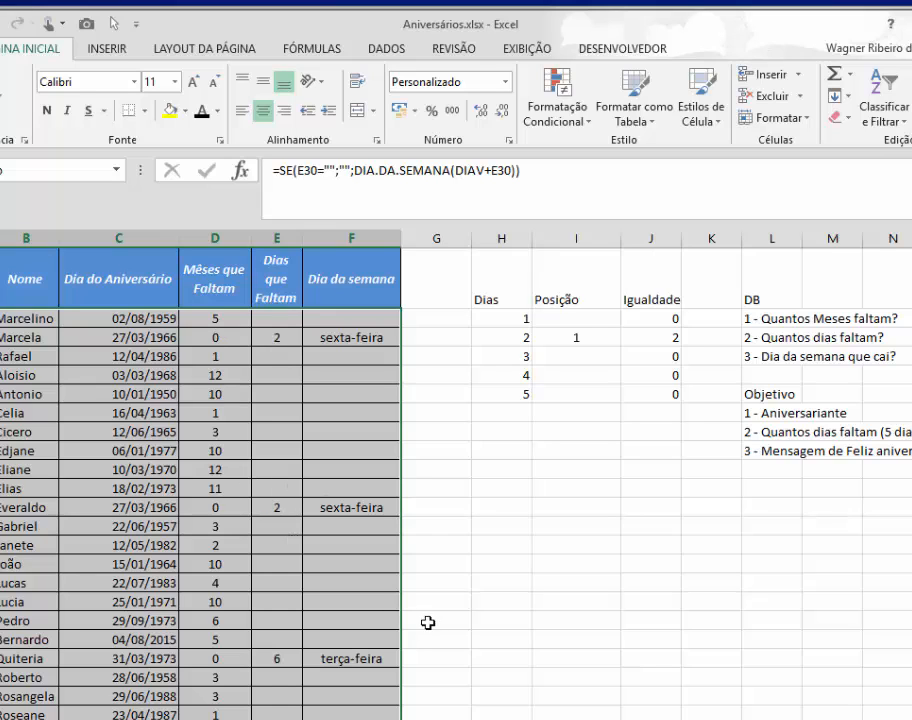
Start an ÍNDICE formula in H17 with the birthday range DBAniversário as its matrix.
click(499, 504)
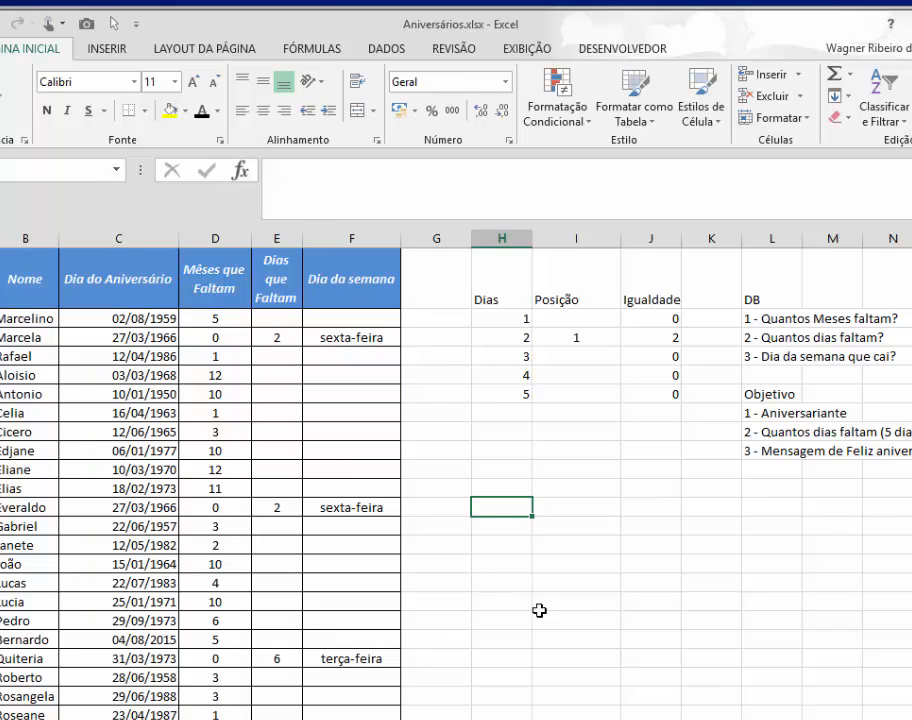
text(=)
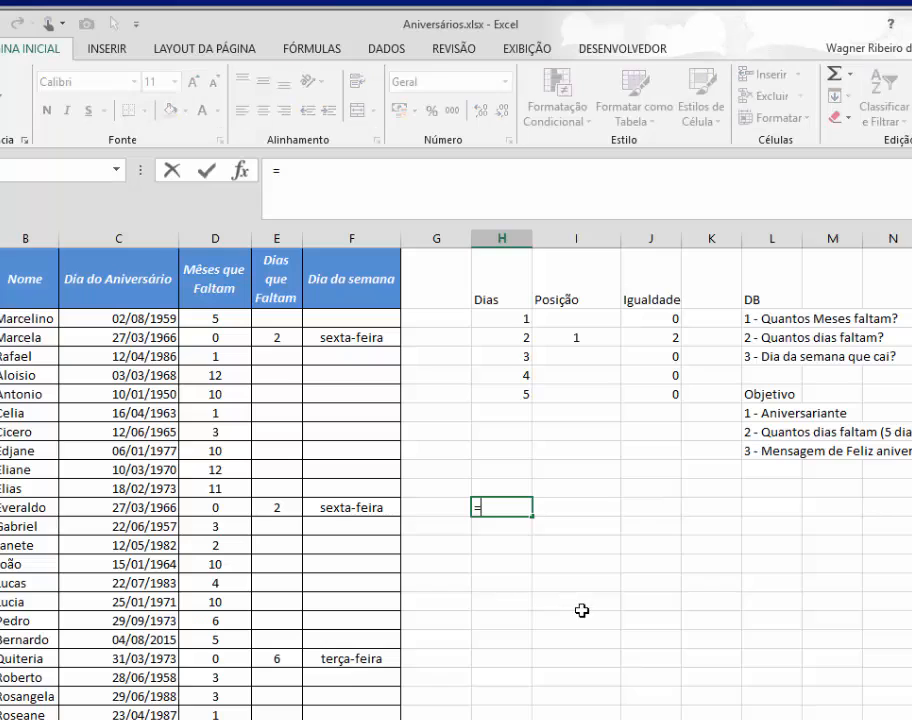
text(índi)
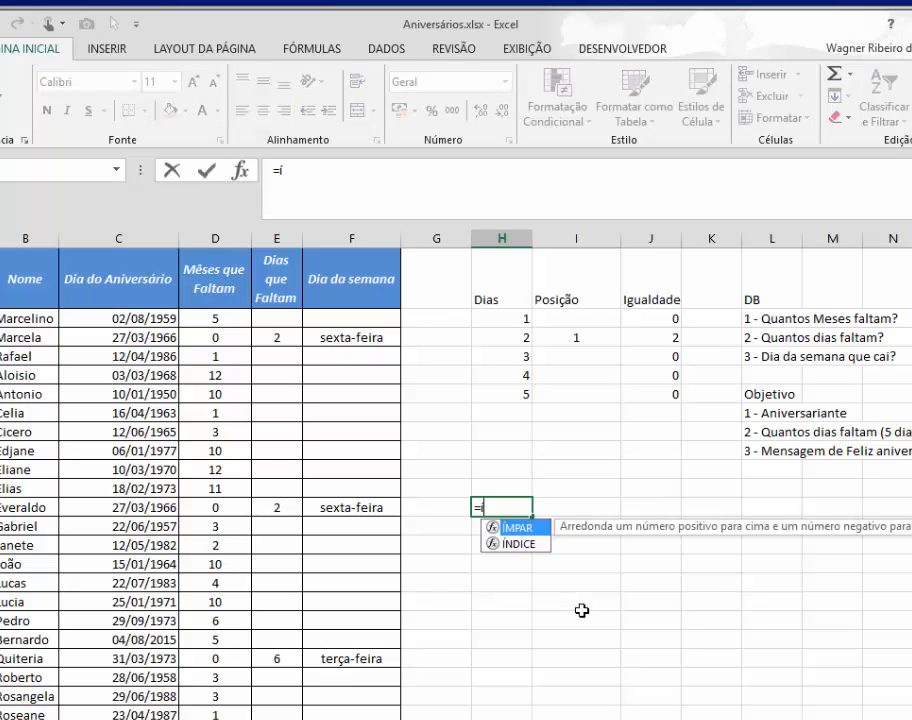
key(Tab)
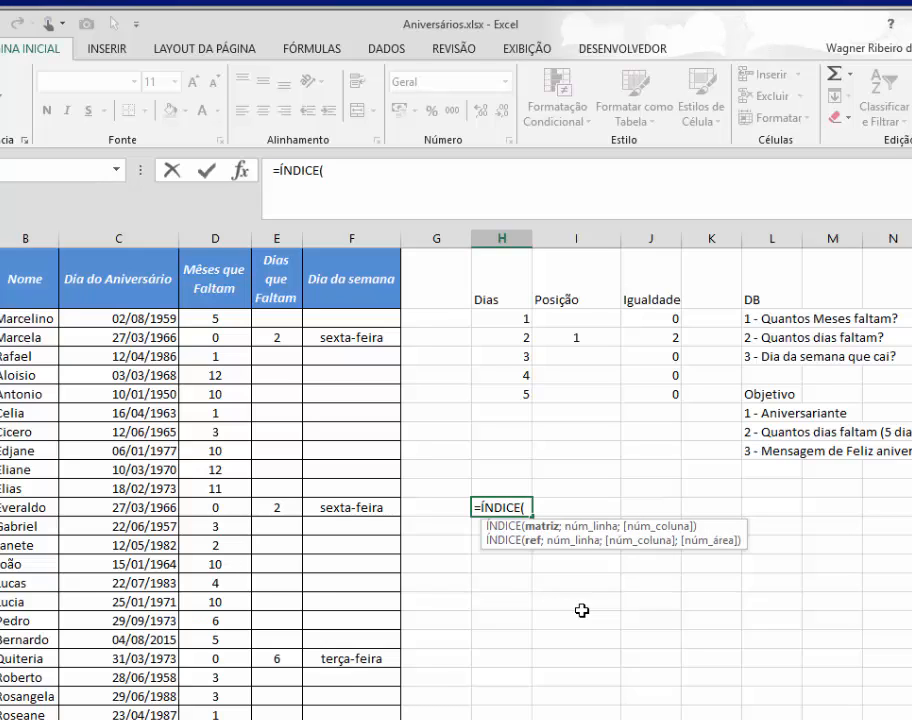
drag(22, 318, 380, 719)
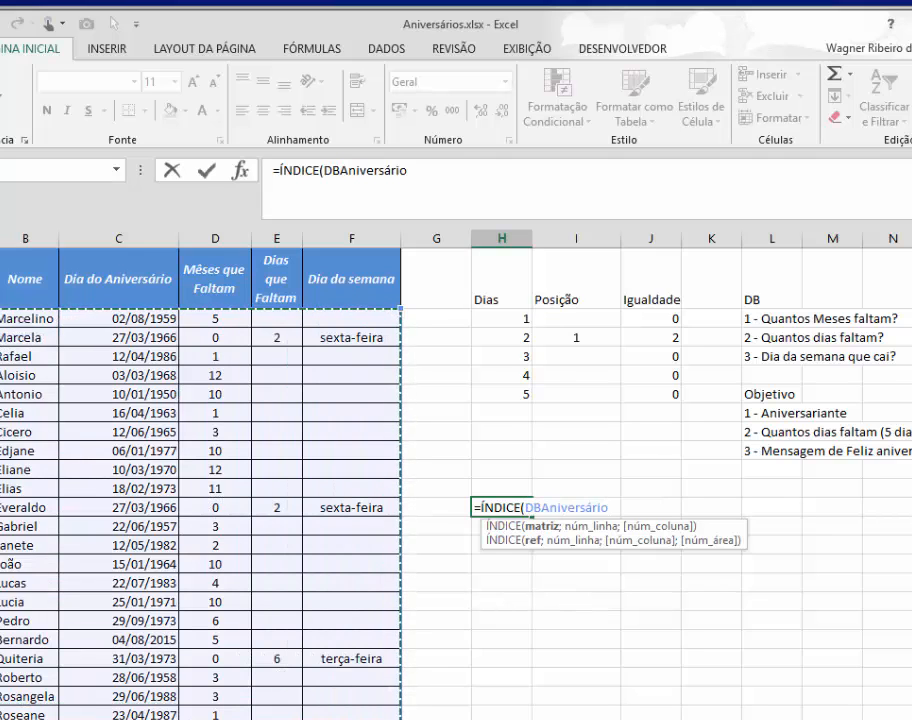
text(;)
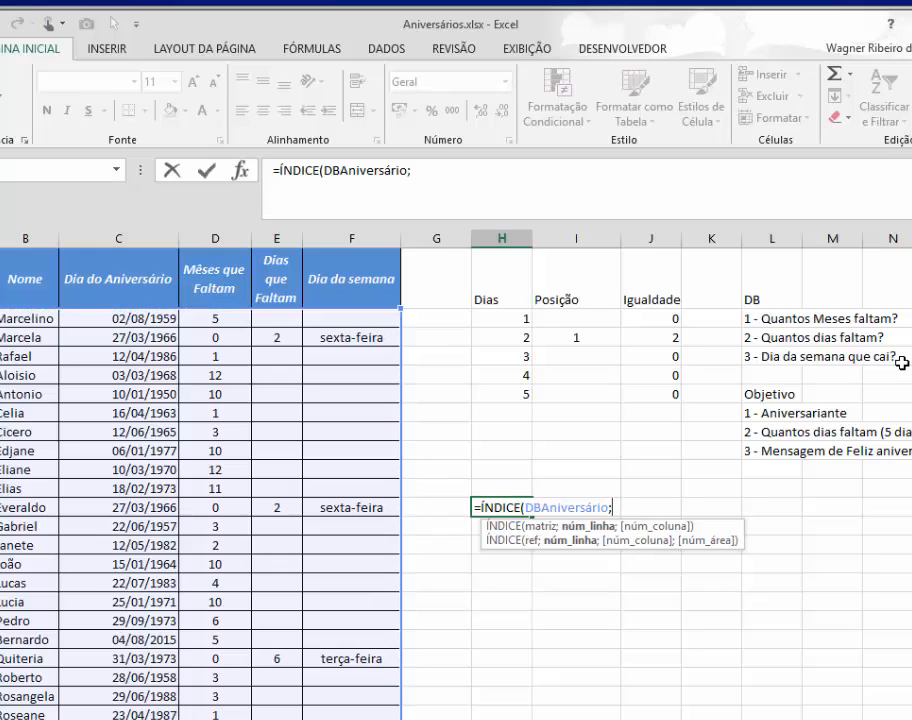
Complete the H17 formula with CORRESP(2;Diasfaltantes;0) as the row argument and 1 as the column.
text(cor)
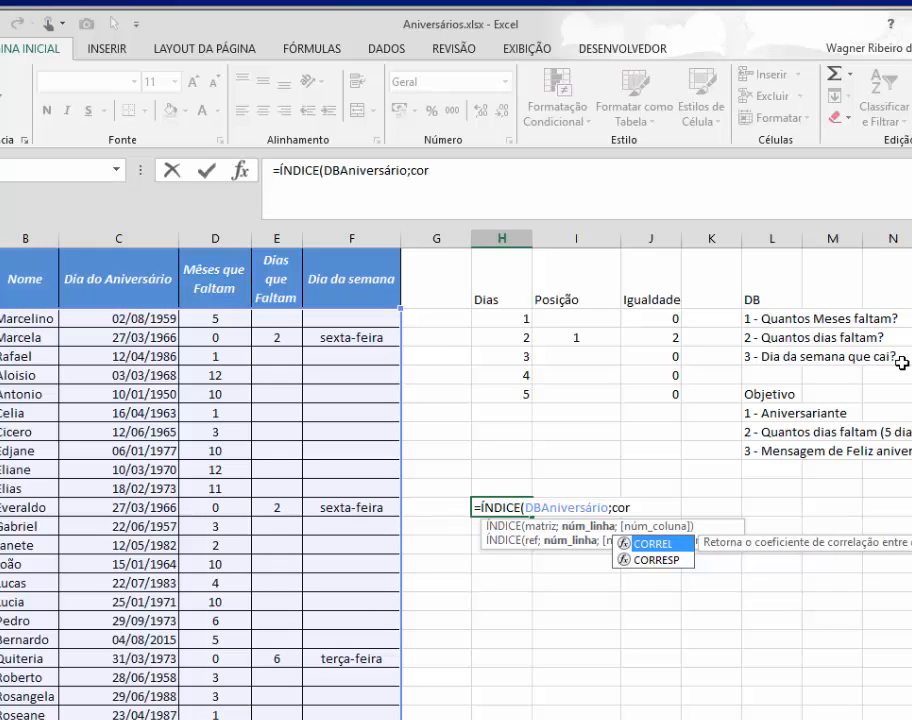
key(Down)
key(Tab)
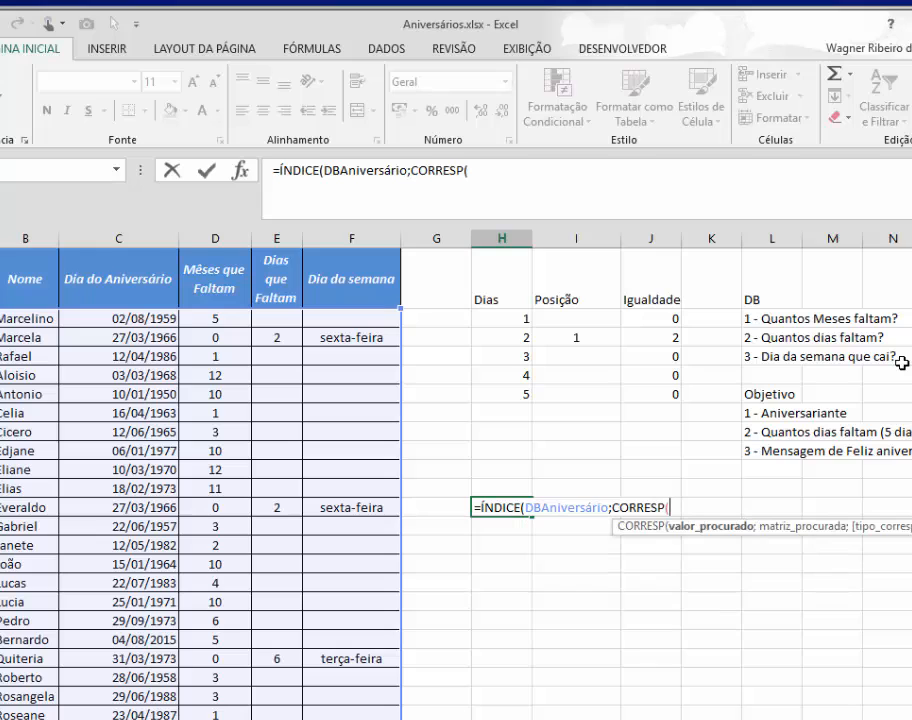
text(2;)
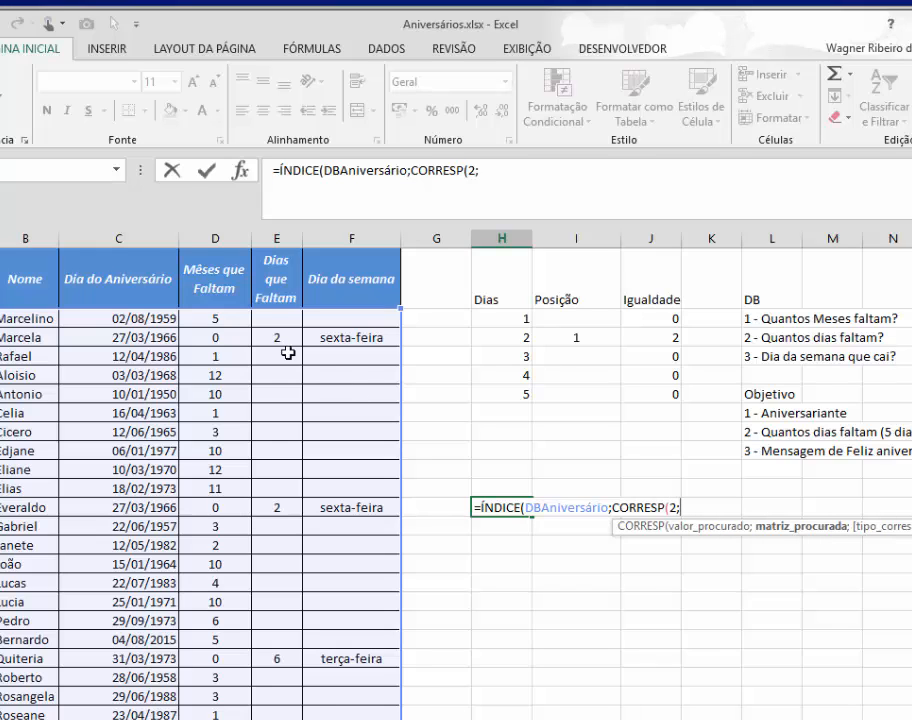
drag(297, 319, 277, 705)
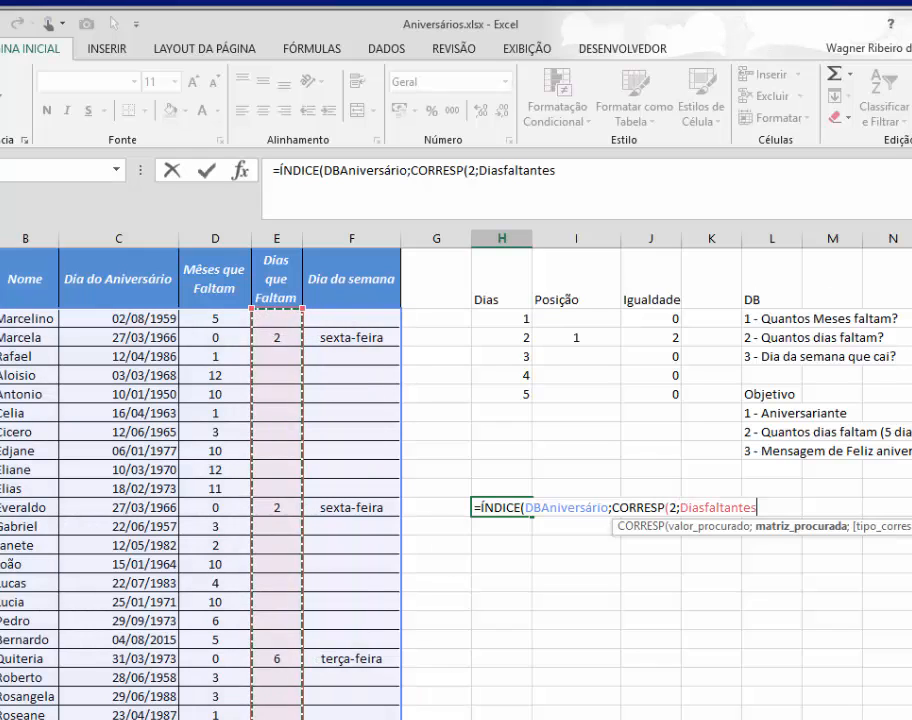
text(;)
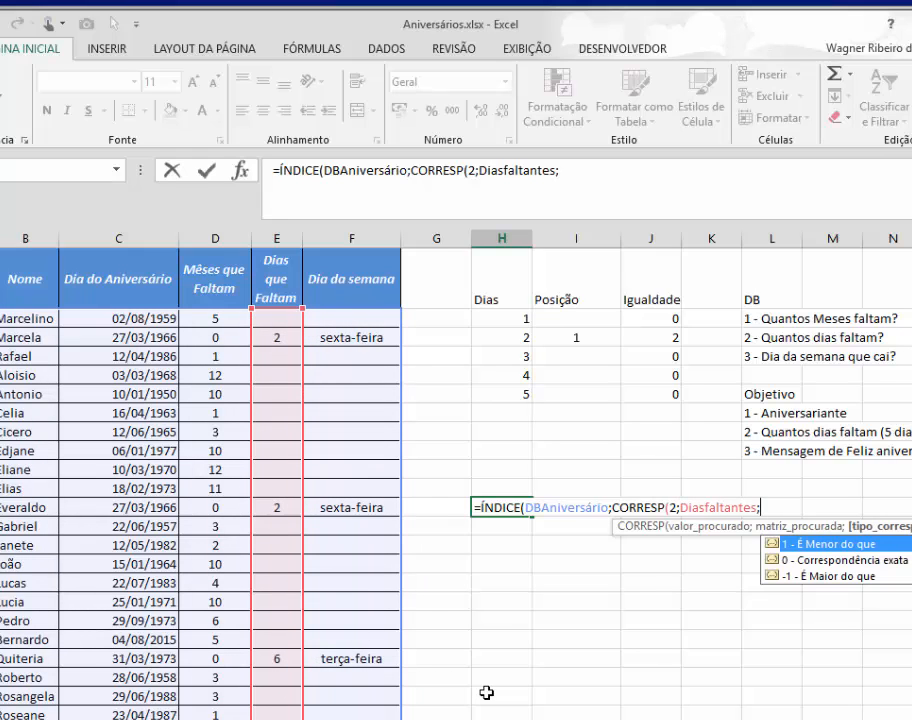
text(0))
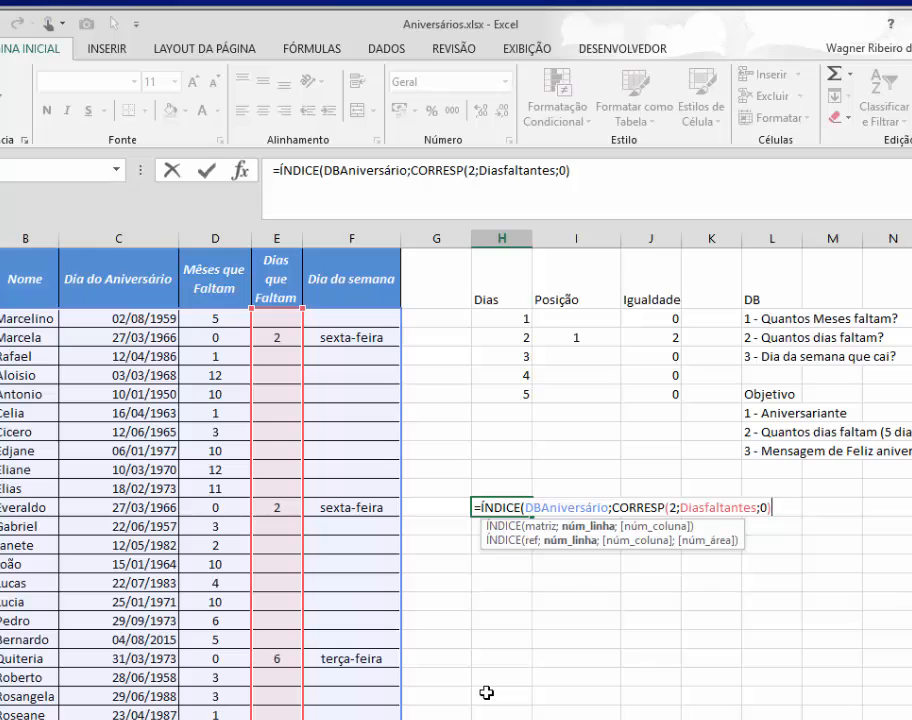
text(;0)
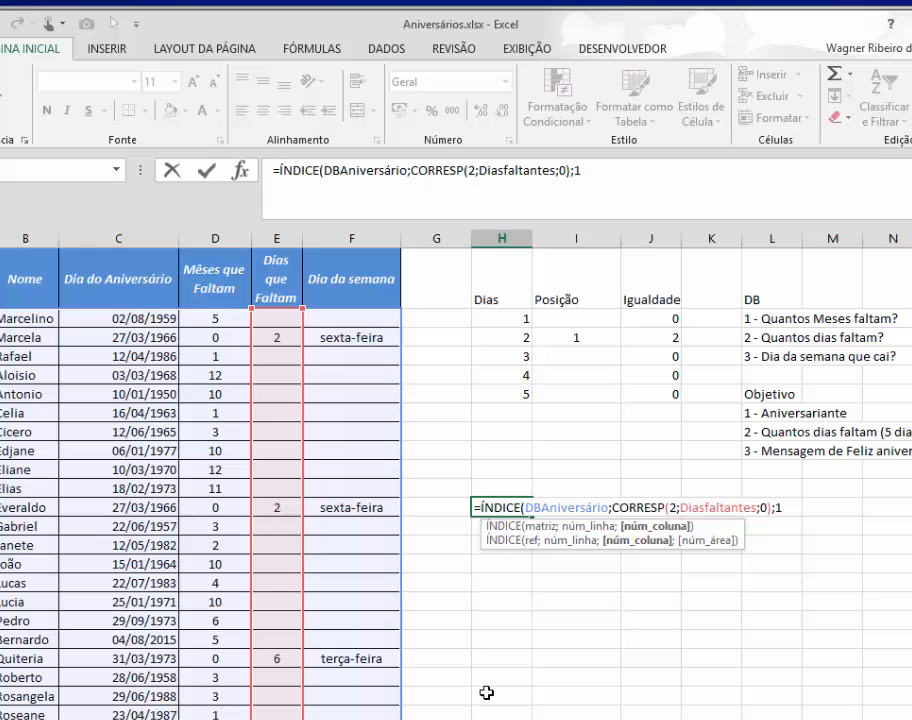
text())
key(Return)
key(Up)
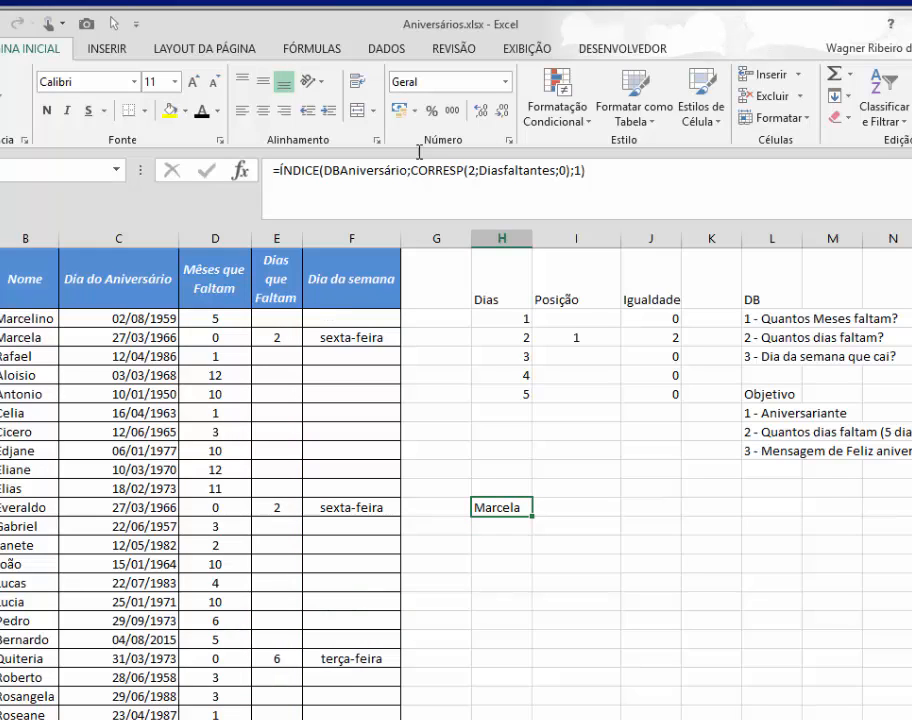
Copy the text of the H17 formula into H18.
drag(585, 173, 272, 172)
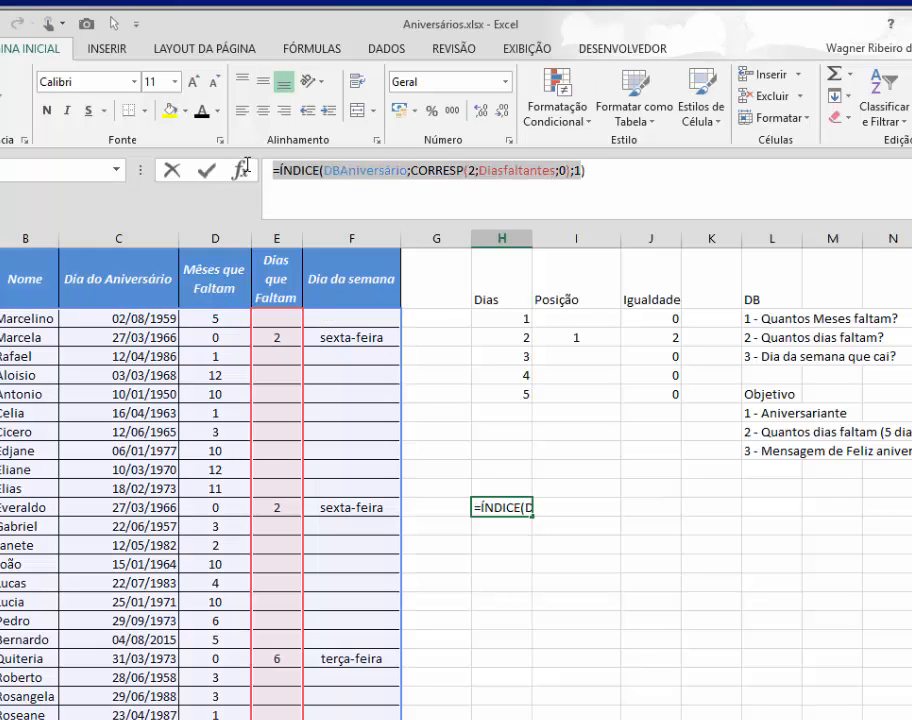
drag(592, 170, 219, 162)
key(ctrl+c)
key(Escape)
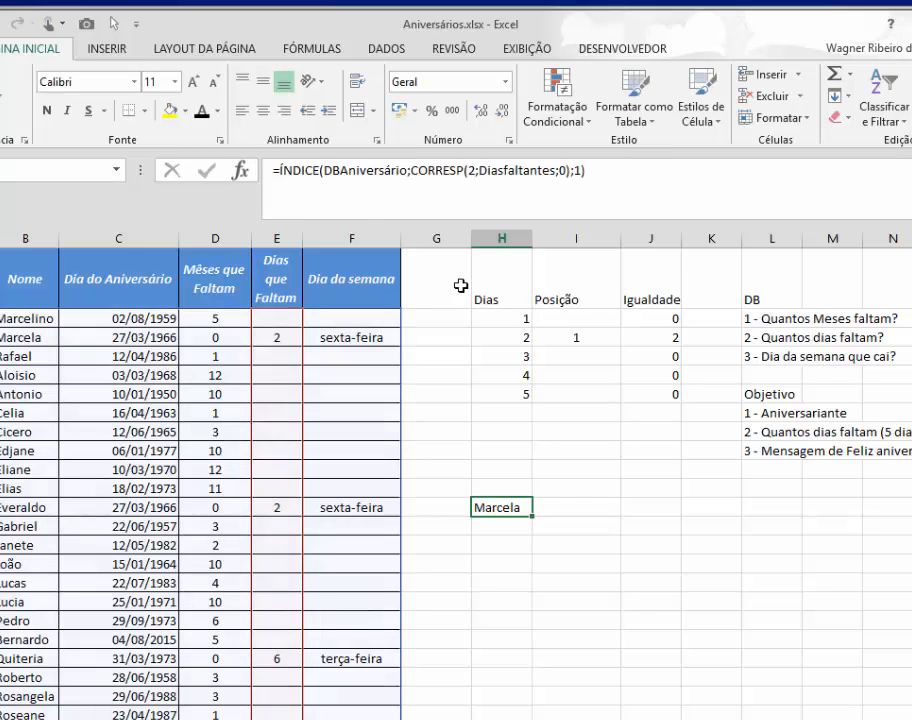
click(510, 530)
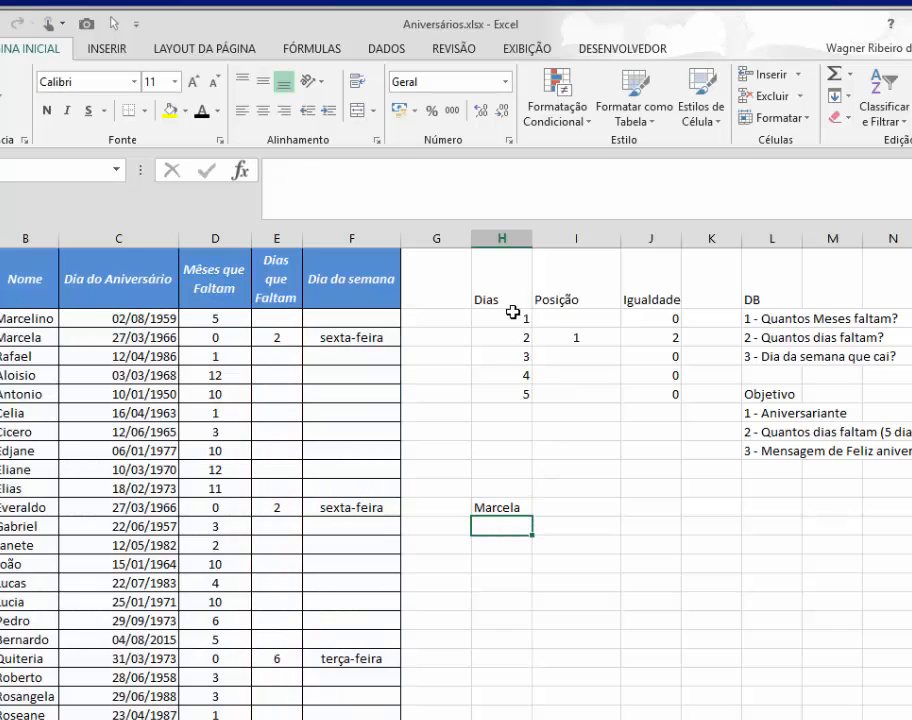
click(525, 187)
key(ctrl+v)
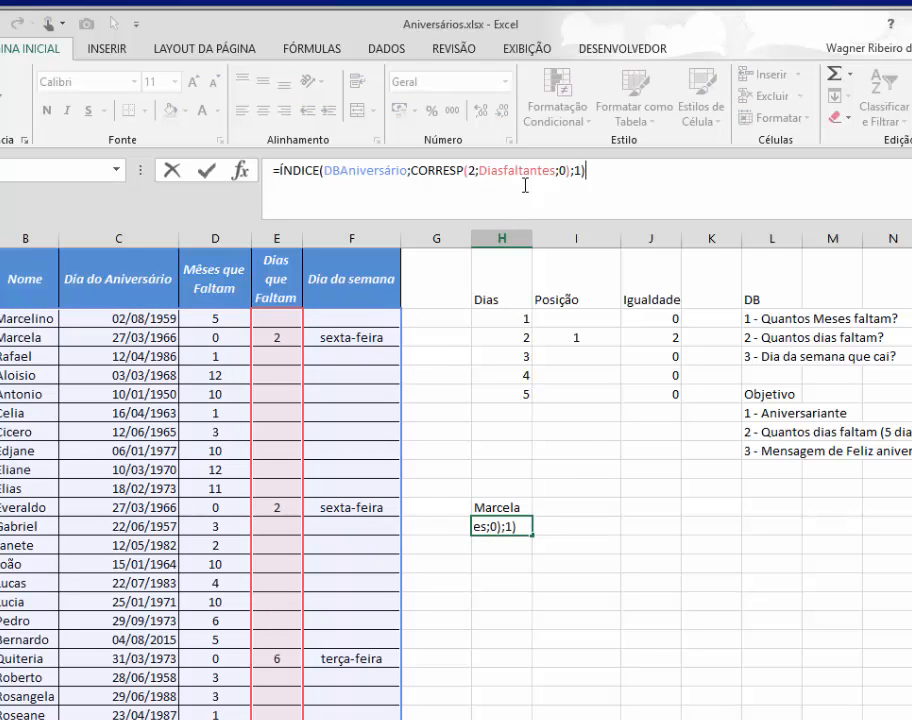
key(Return)
Set the CORRESP match type in the H18 formula to 1.
key(Up)
key(F2)
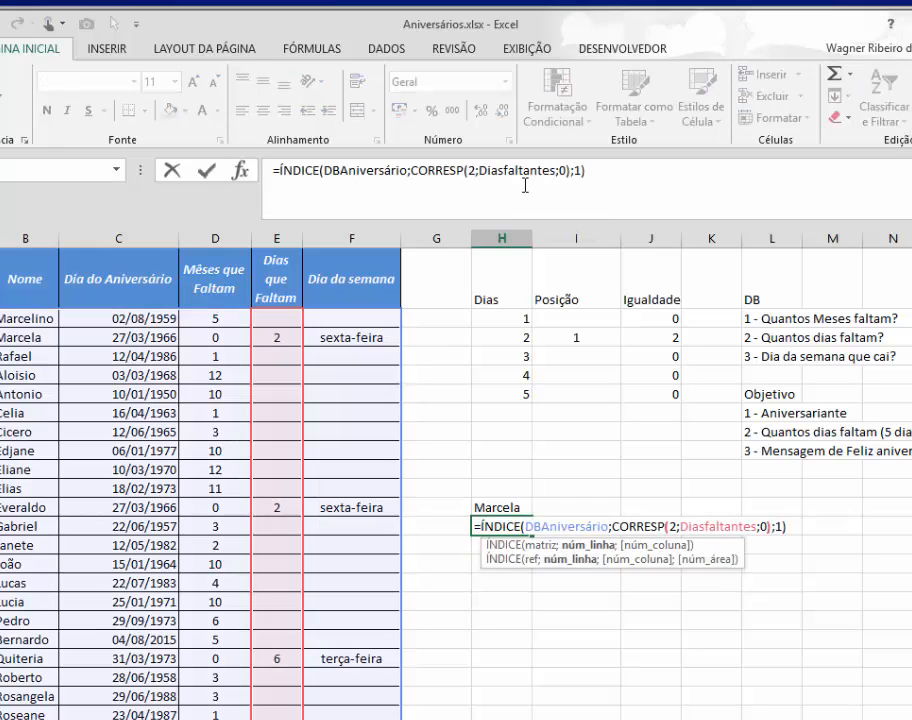
key(Left)
key(Left)
key(Left)
key(Left)
key(BackSpace)
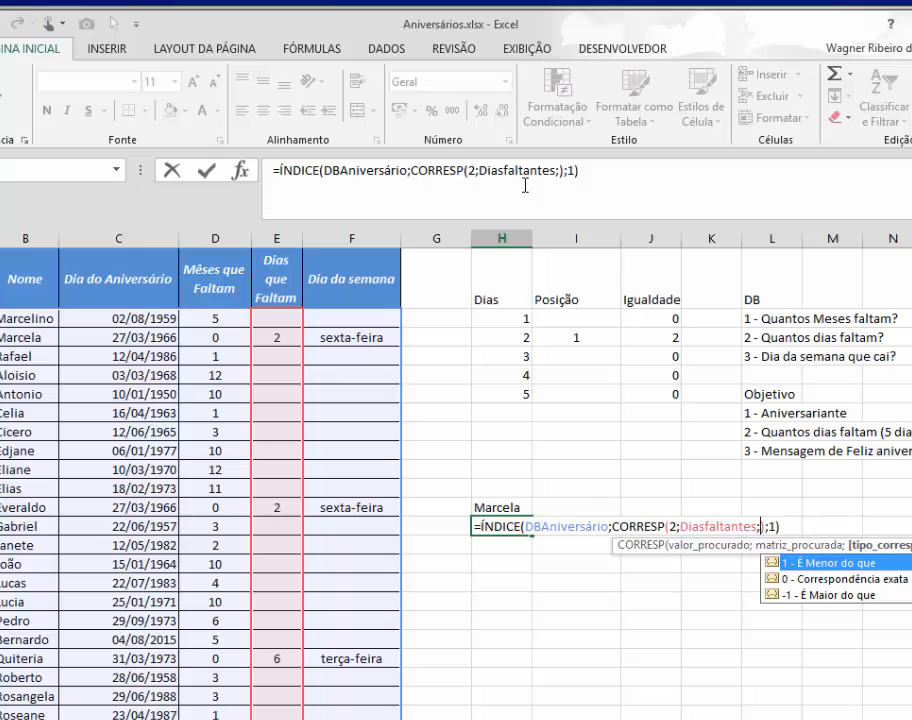
text(1)
key(Return)
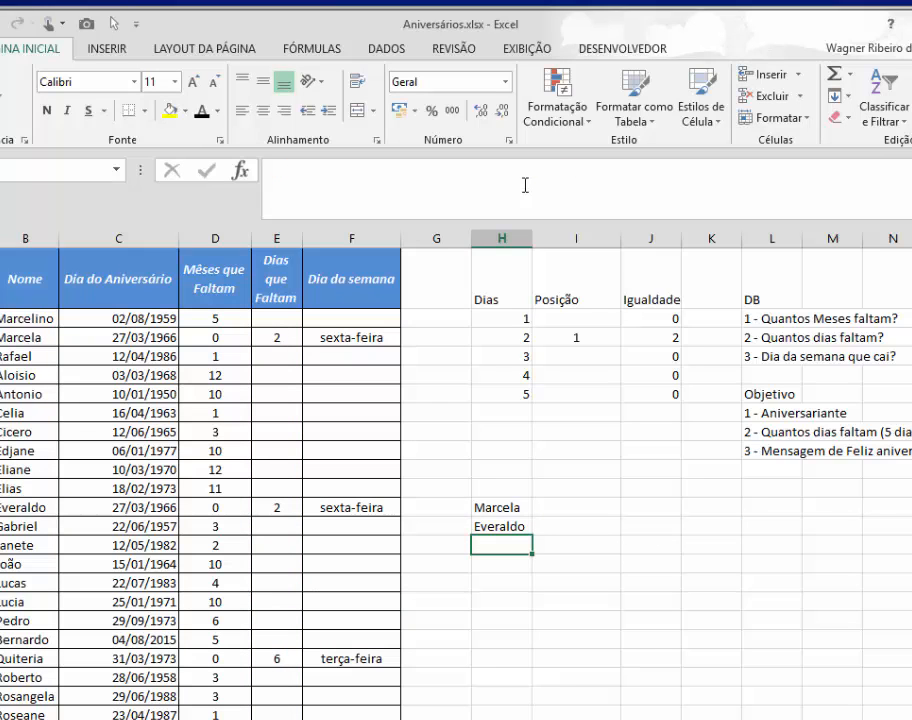
Compare the formulas and results in H17 and H18, focusing on the CORRESP match type.
key(Up)
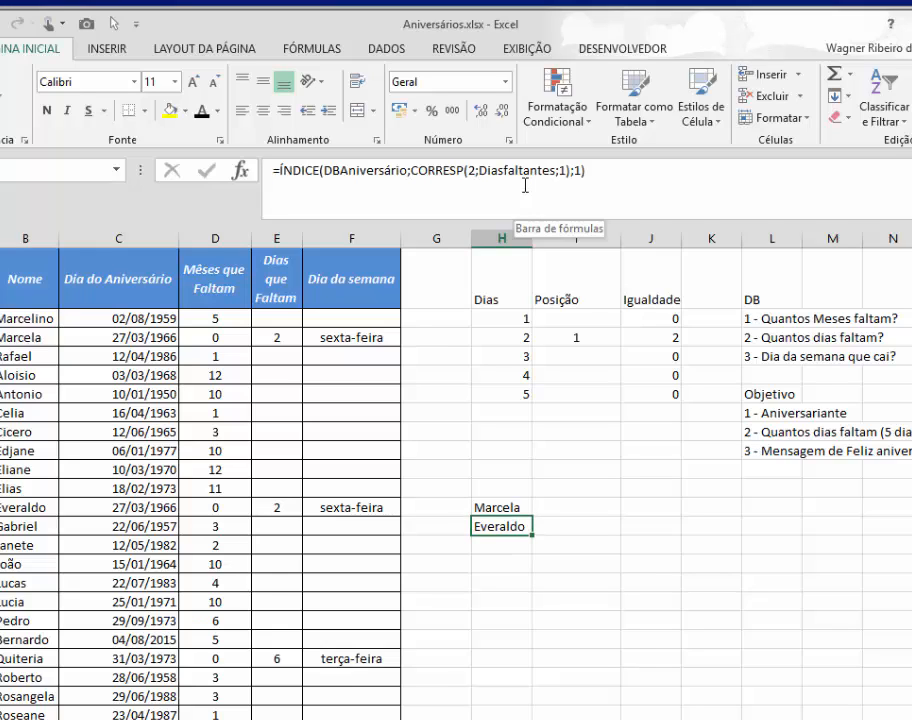
key(Up)
key(Down)
key(Up)
key(Down)
key(Up)
key(Down)
Enter =CORRESP(2;Diasfaltantes;0) in H20.
key(Down)
key(Down)
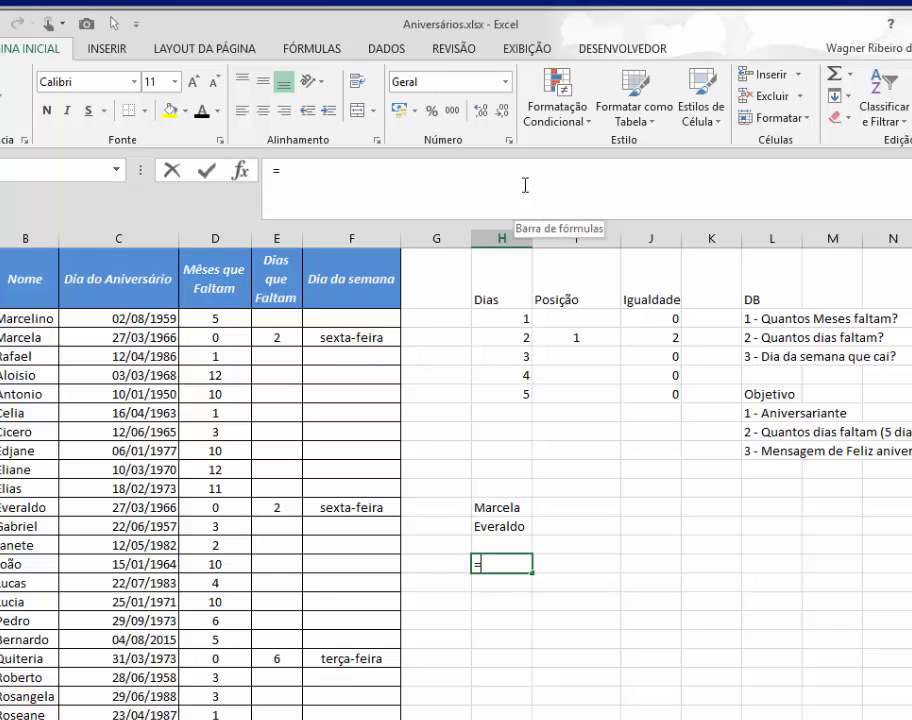
text(=corres)
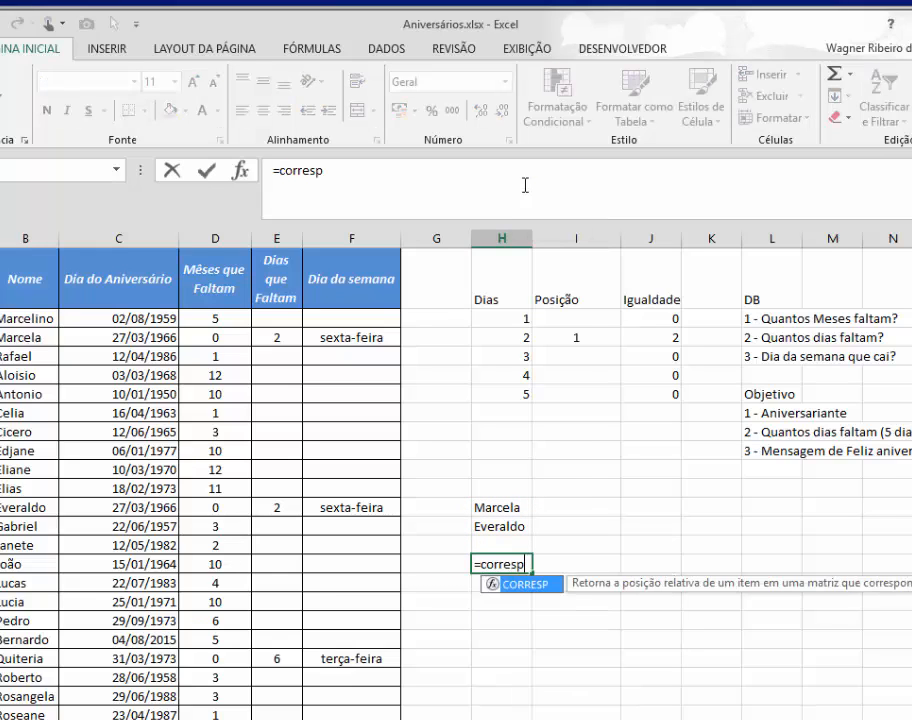
text(p)
key(Tab)
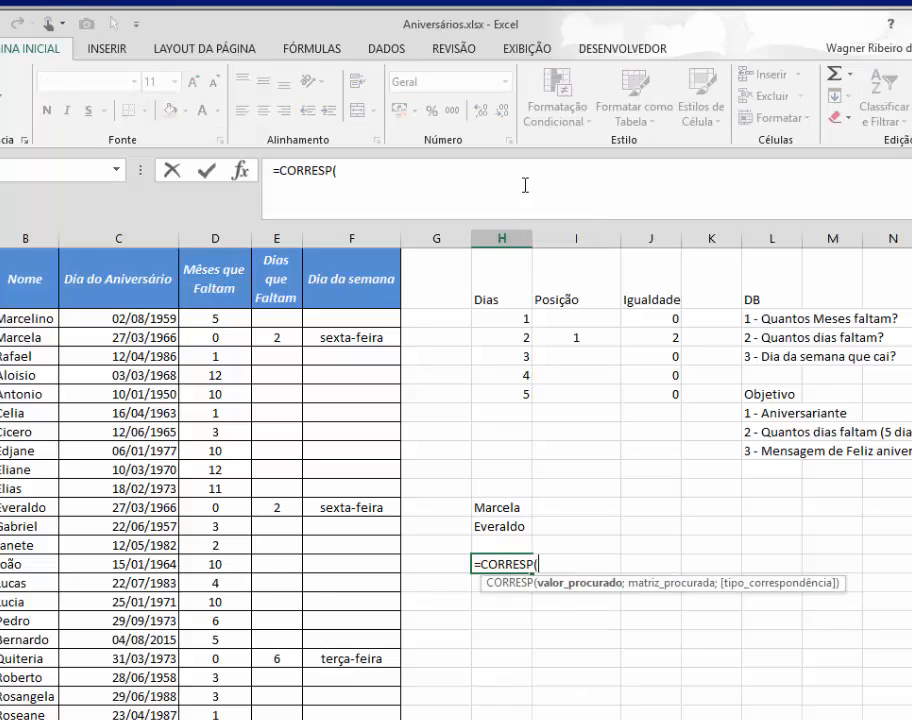
text(2;)
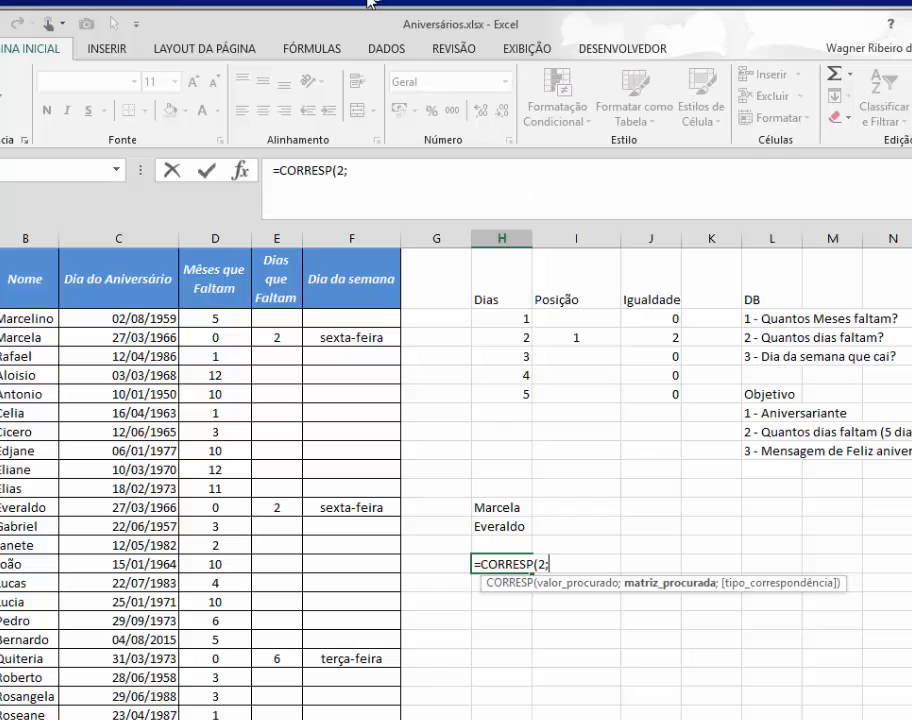
drag(285, 316, 292, 719)
text(;)
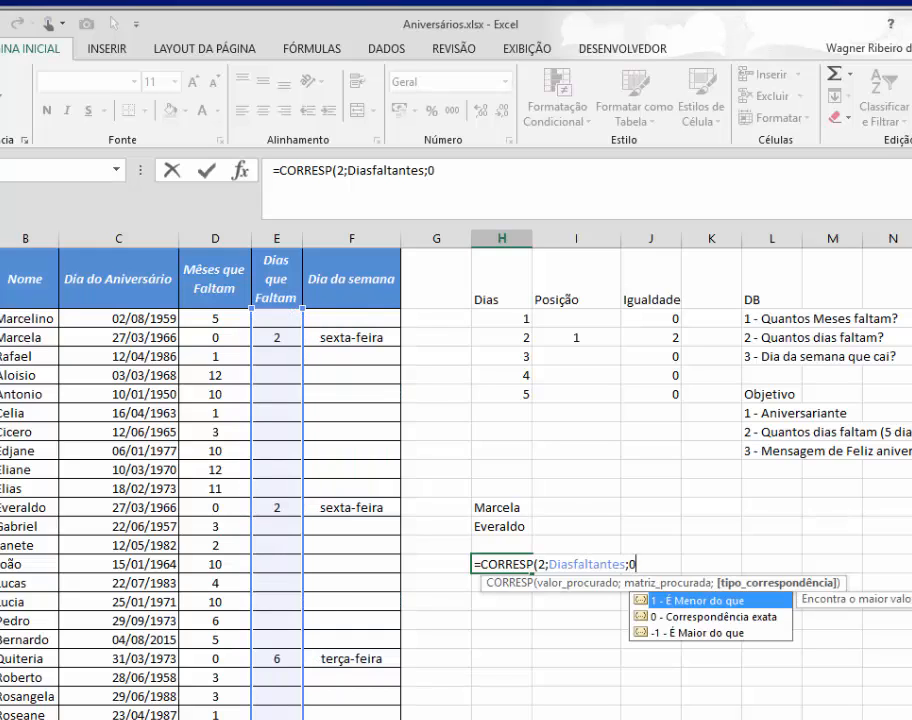
text(0)
key(Return)
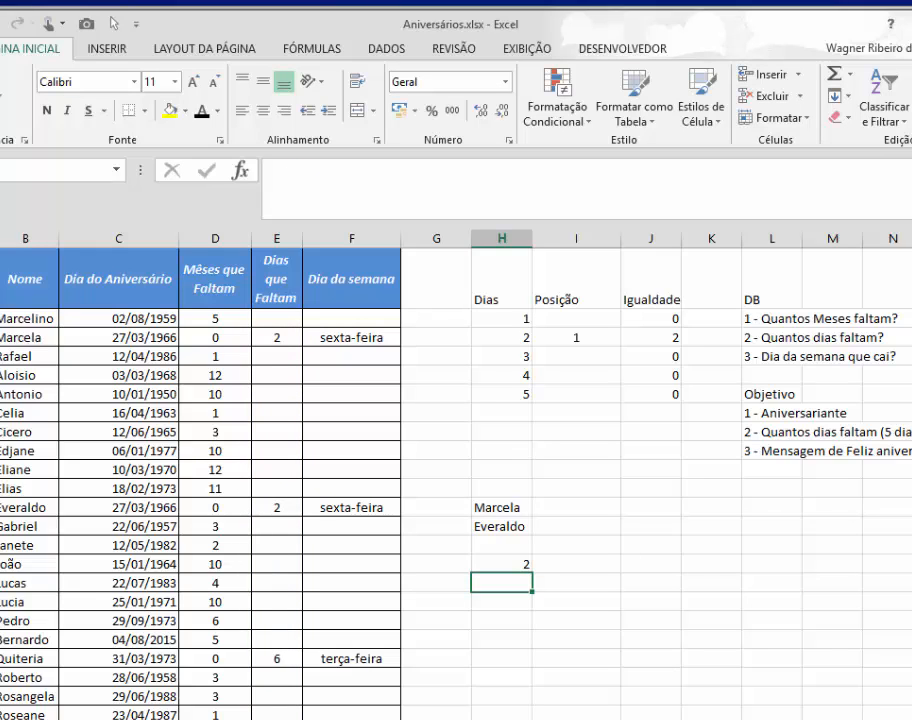
key(Up)
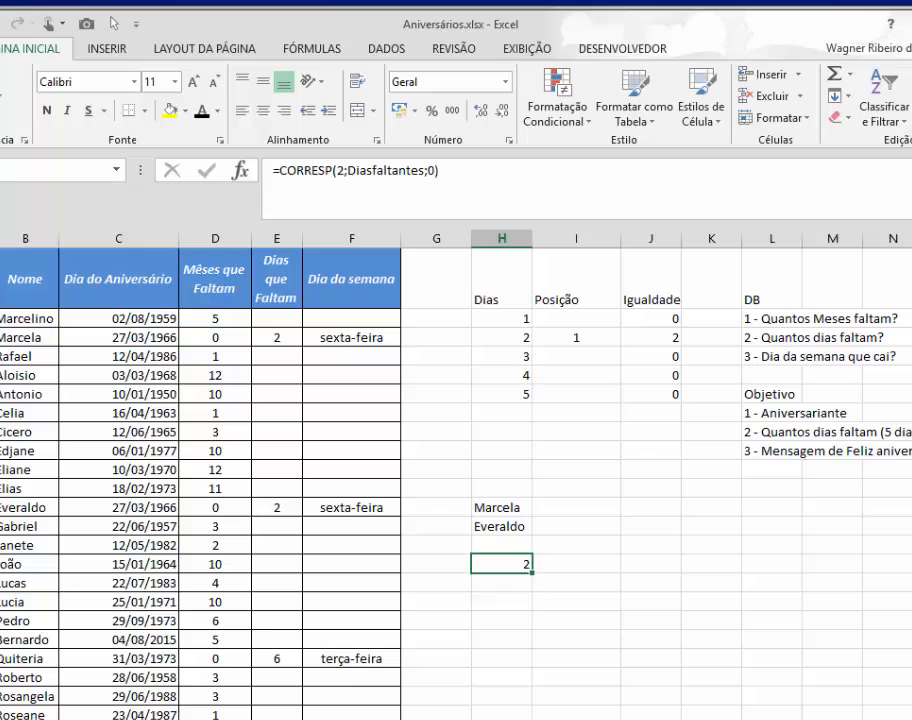
Copy the H20 formula to H21 and set its match type to 1.
key(F2)
key(Escape)
key(ctrl+c)
key(Down)
key(Return)
key(F2)
key(BackSpace)
text(1)
key(Return)
key(Up)
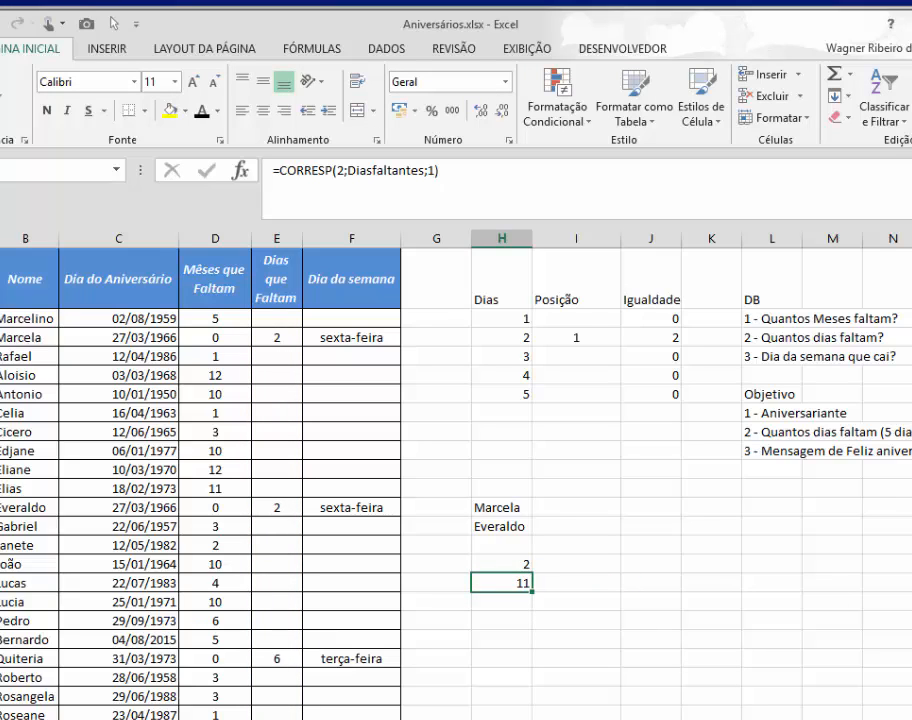
Step through the Dias que Faltam column from E7 to E17, checking the position of the second matching value.
click(277, 335)
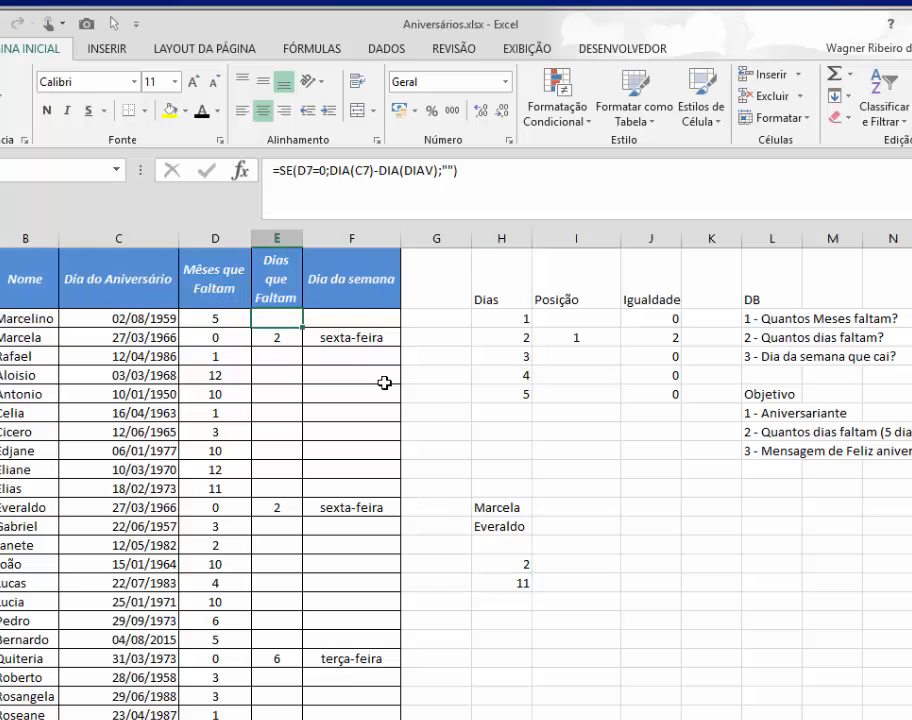
key(Down)
key(Down)
key(Down)
key(Down)
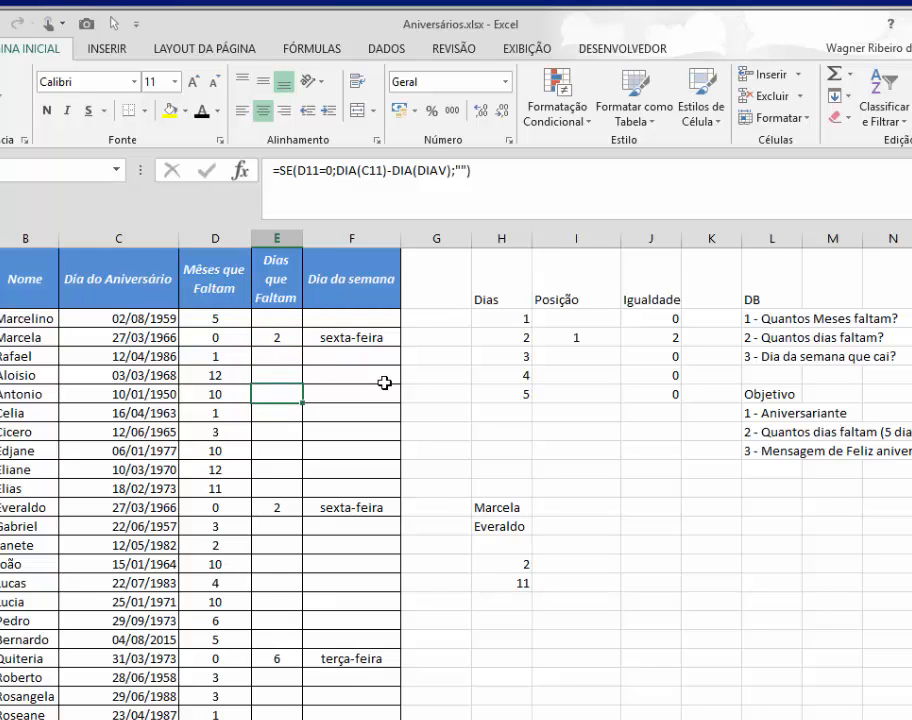
key(Down)
key(Down)
key(Down)
key(Down)
key(Down)
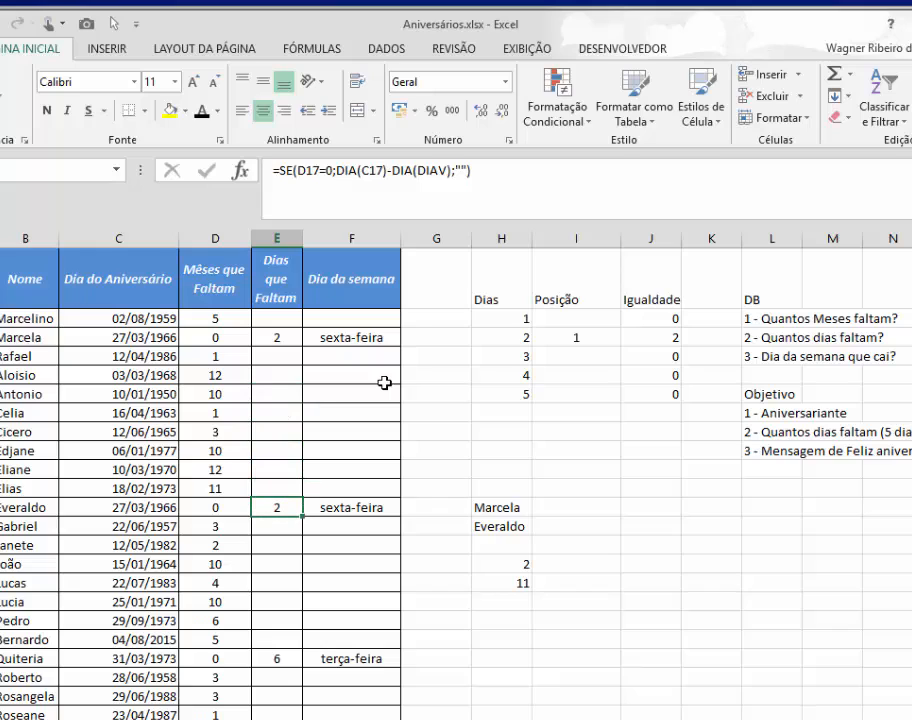
Delete the test formulas in H17:H21.
key(Right)
key(Right)
key(Right)
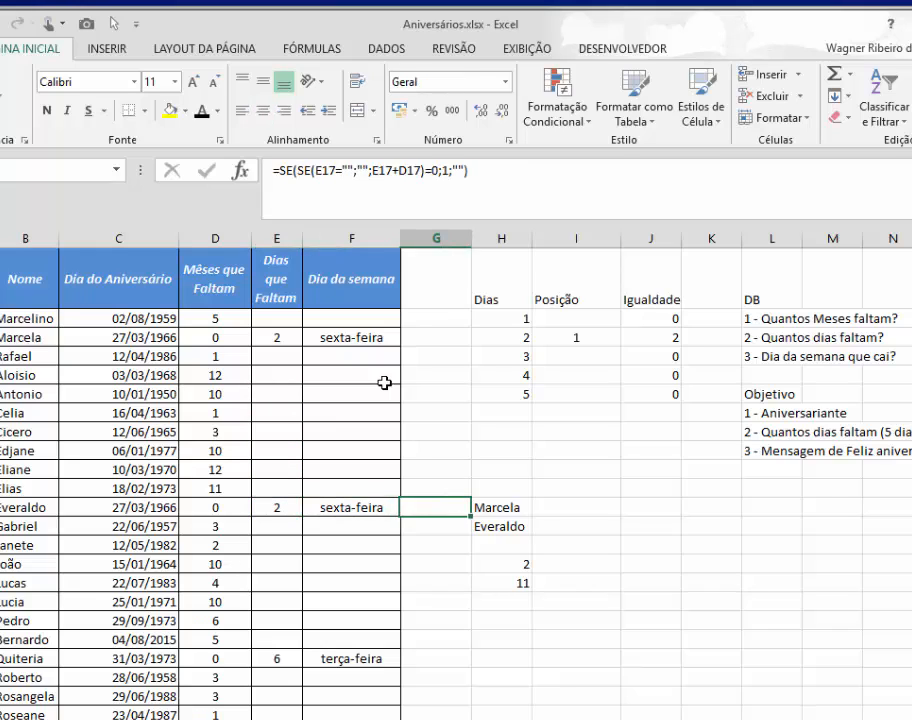
key(shift+Down)
key(shift+Down)
key(shift+Down)
key(shift+Down)
key(Delete)
scroll(245, 480, down, 4)
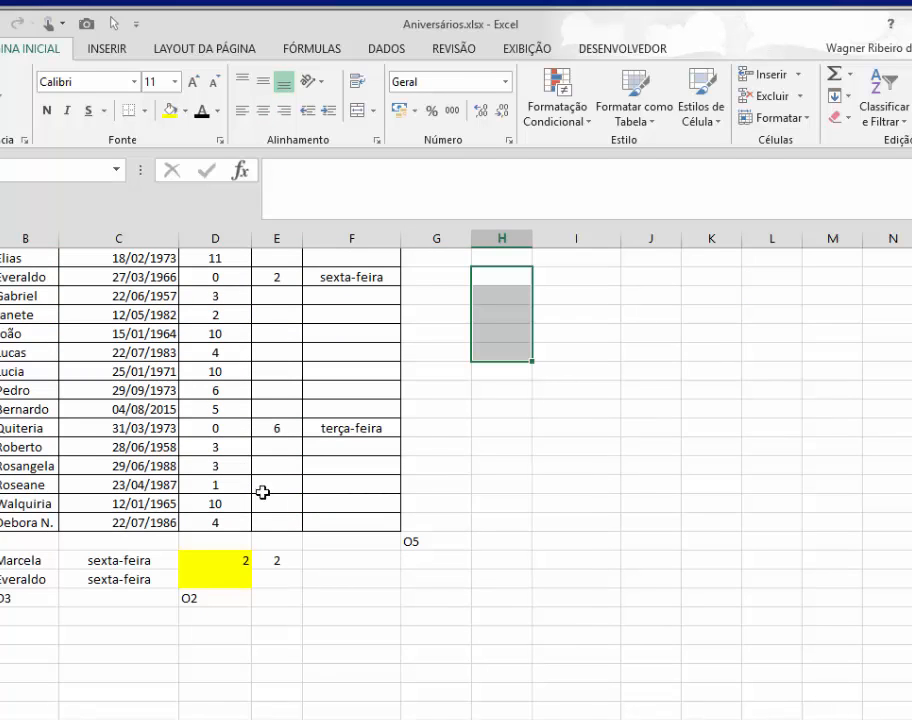
Examine the name lookup formulas in B32 and B33 against the birthday table.
click(14, 562)
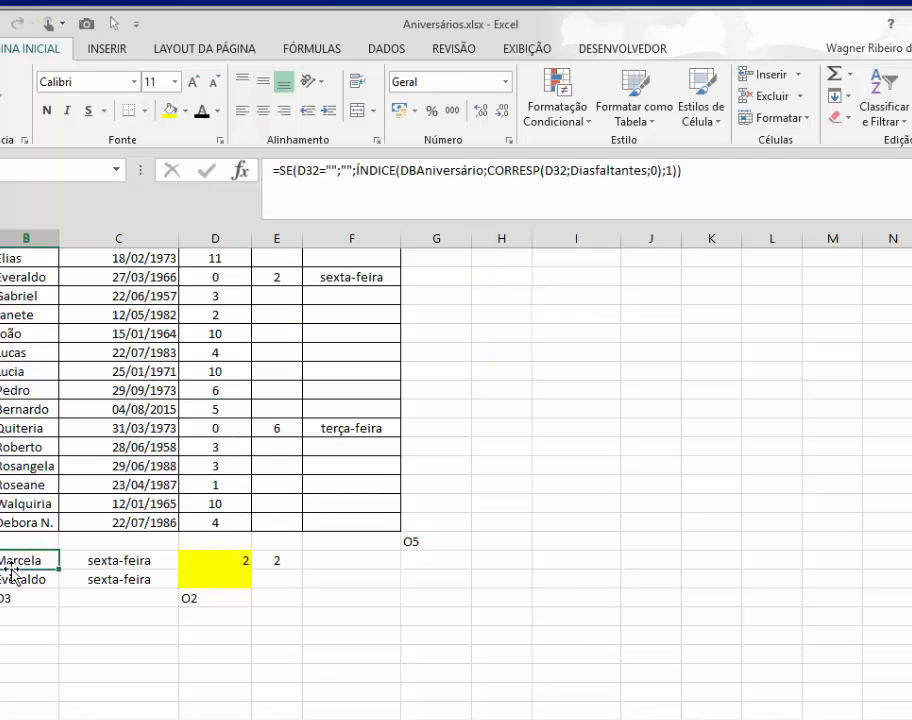
click(26, 580)
scroll(63, 517, up, 4)
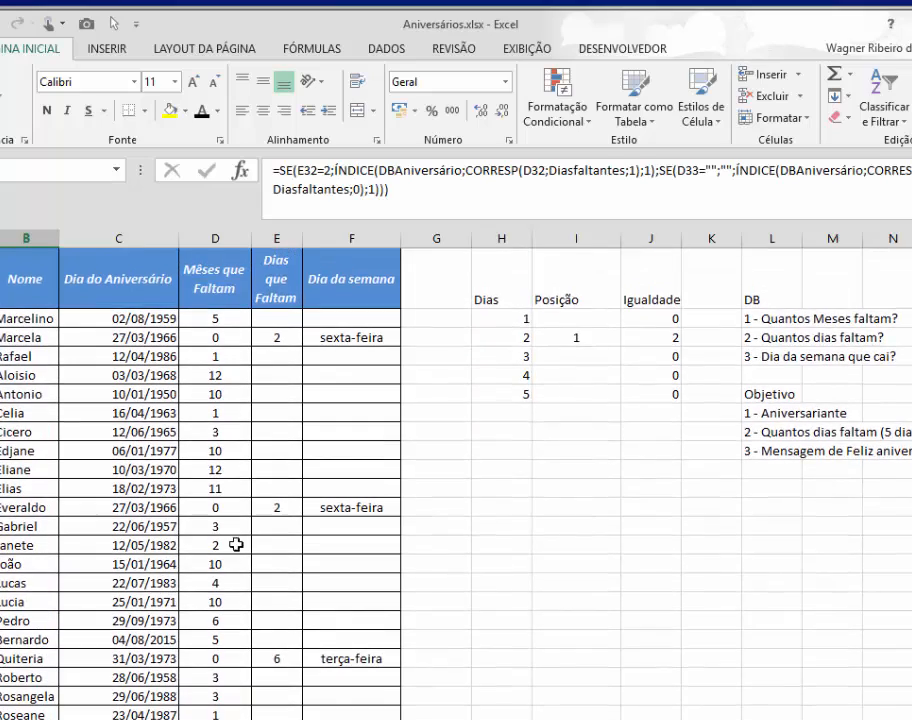
scroll(230, 474, down, 5)
scroll(407, 305, up, 2)
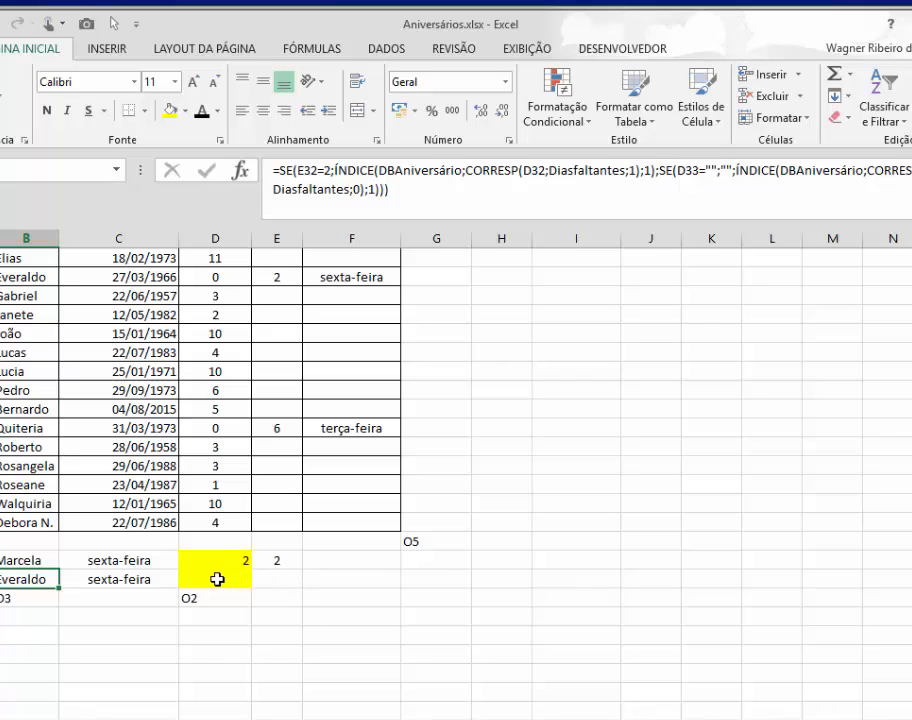
Set the birthday in C8 to three days after the date in the sheet's Data field.
scroll(271, 507, up, 6)
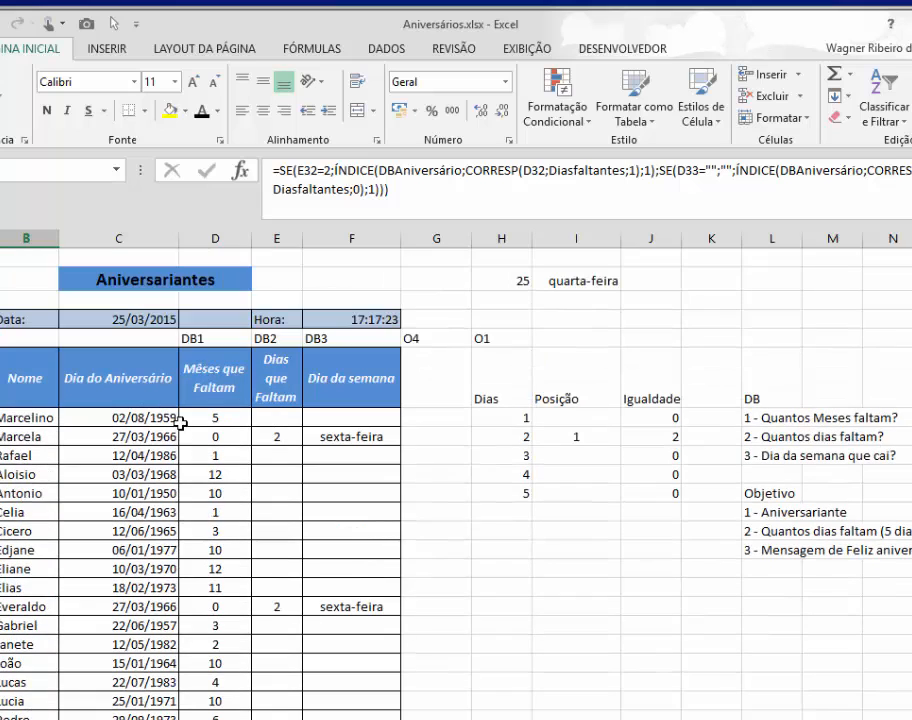
click(165, 437)
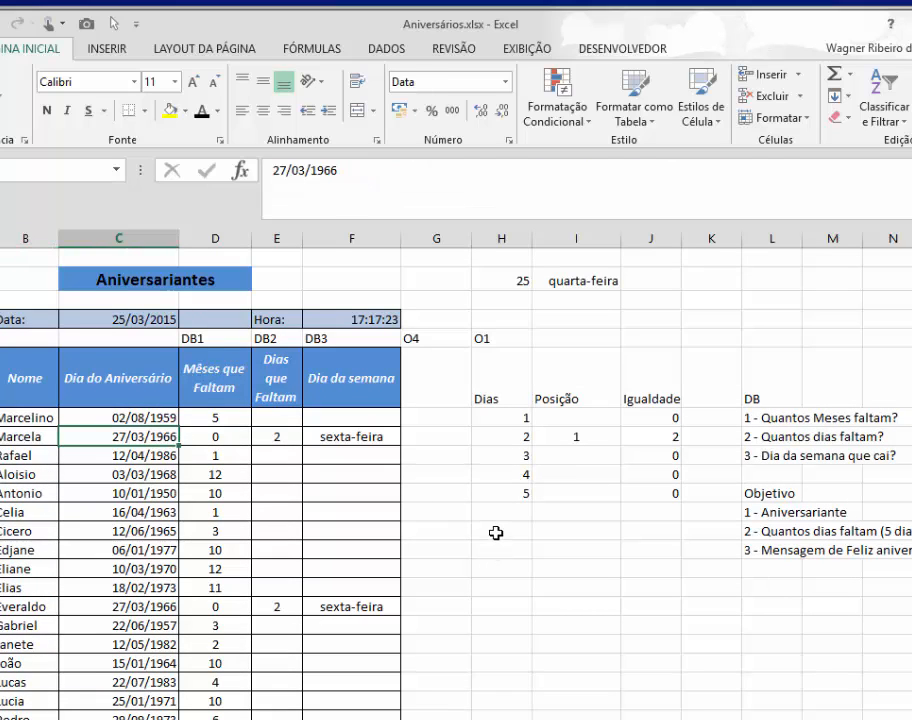
text(28/03)
key(Return)
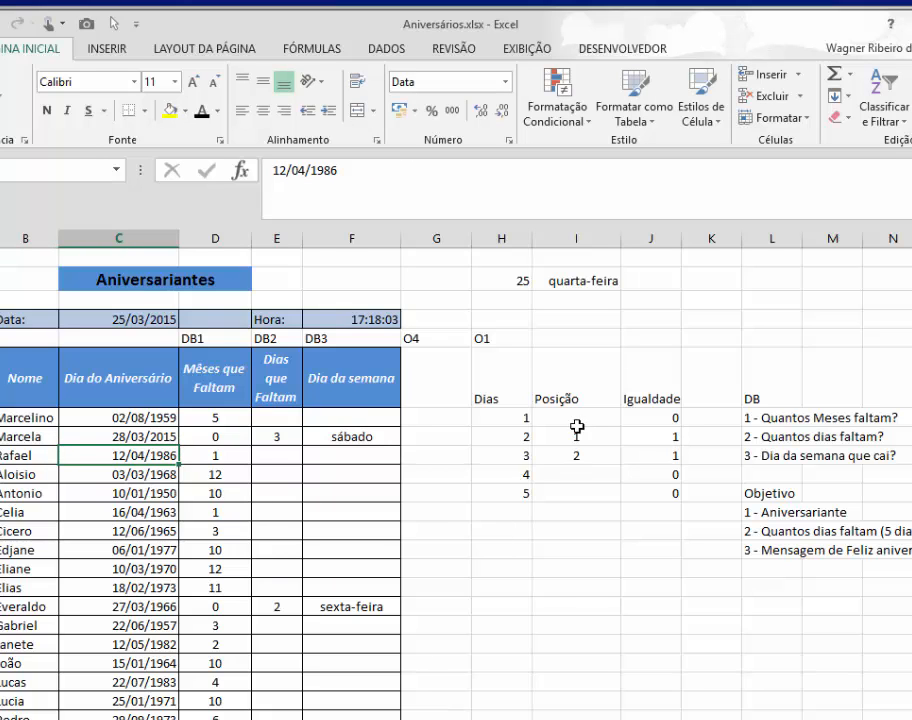
Inspect the formulas for days remaining in D33 and the name in B33.
scroll(574, 515, down, 6)
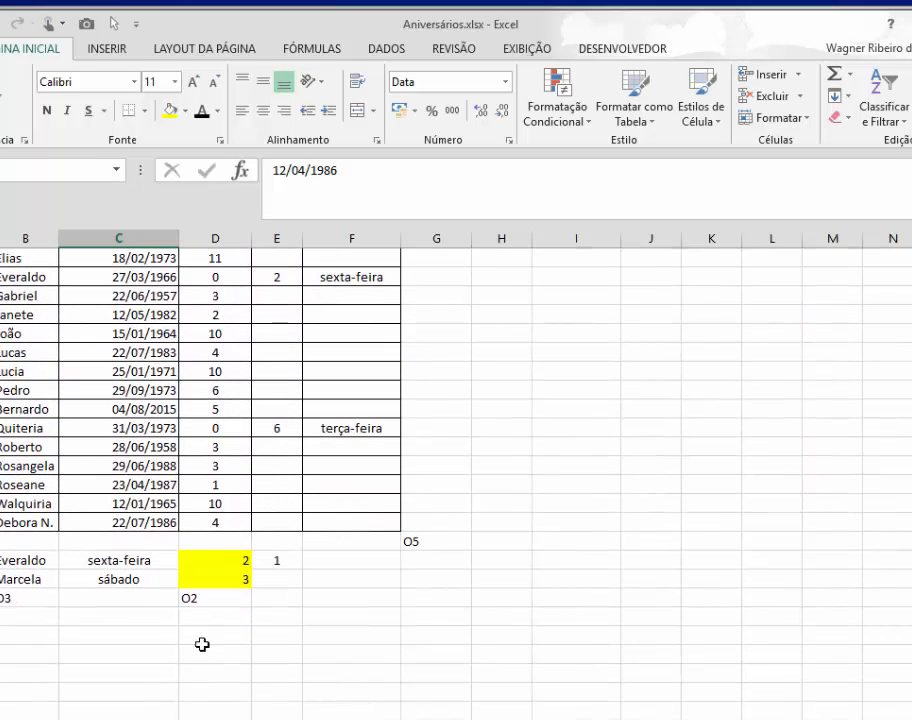
click(227, 583)
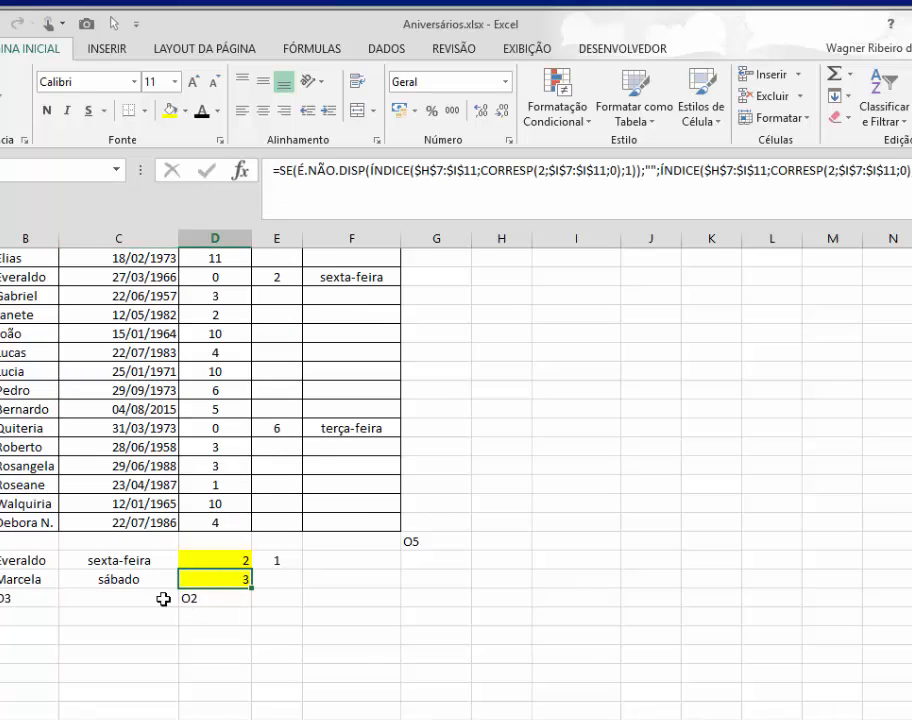
click(50, 580)
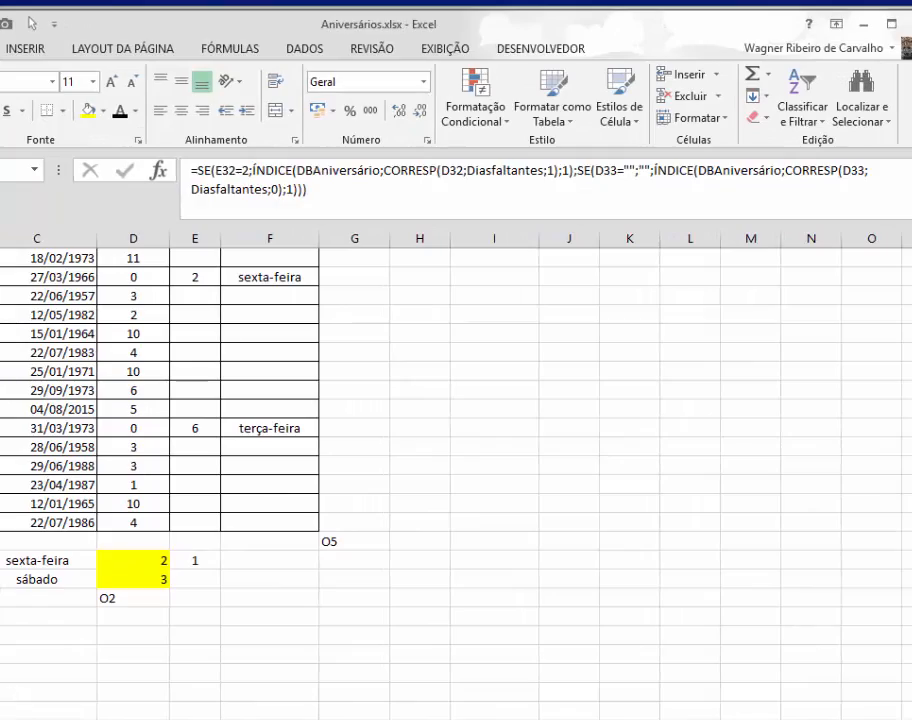
click(150, 691)
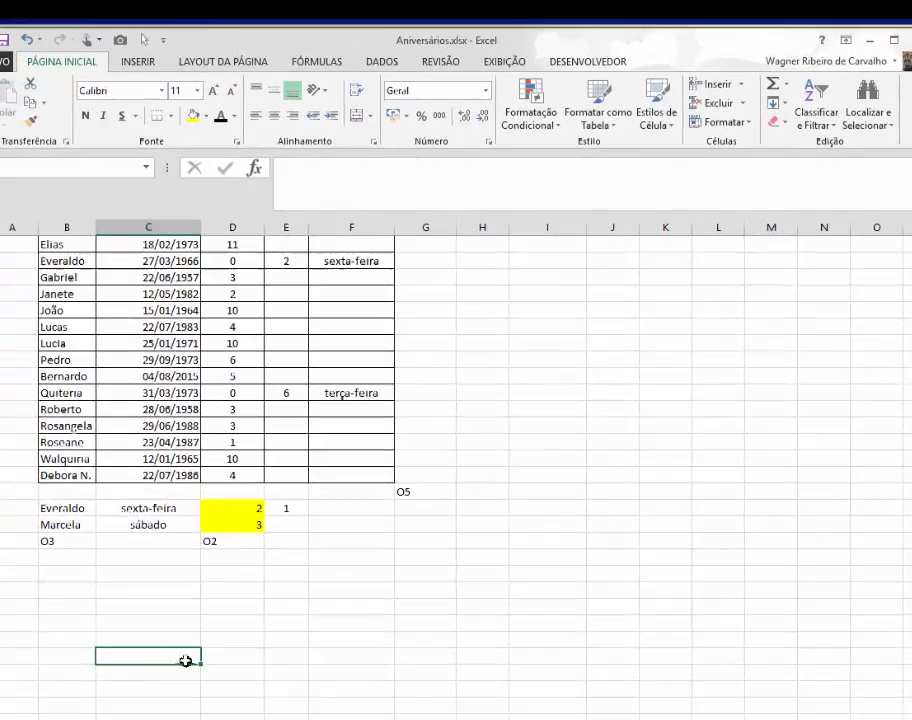
Set the birthday in C8 to four days after the date in the sheet's Data field.
scroll(190, 661, up, 6)
scroll(183, 530, down, 3)
scroll(183, 530, up, 3)
click(128, 400)
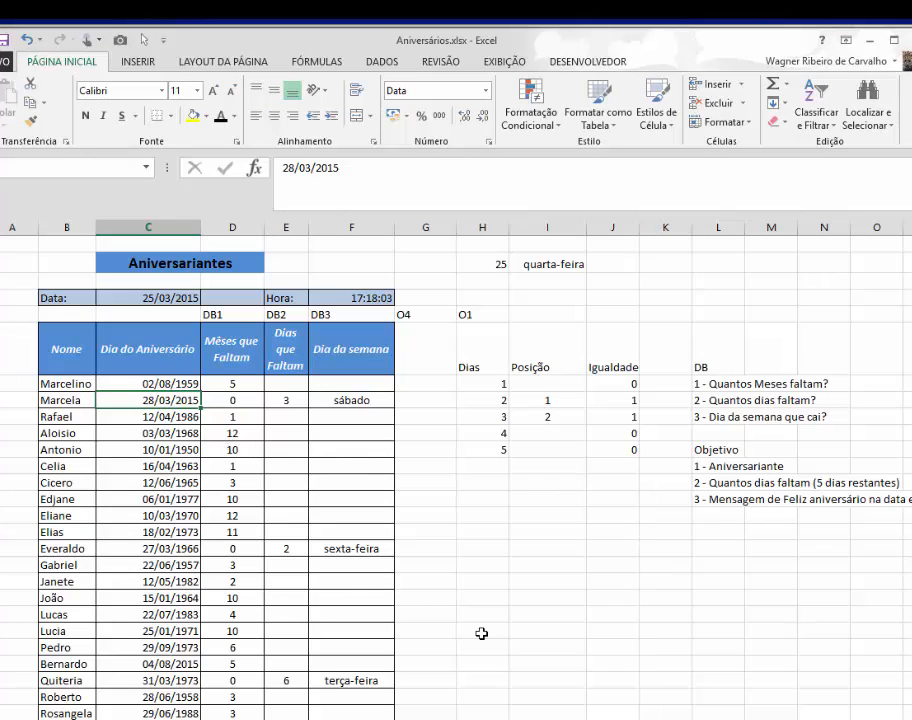
text(29/03/2015)
key(Return)
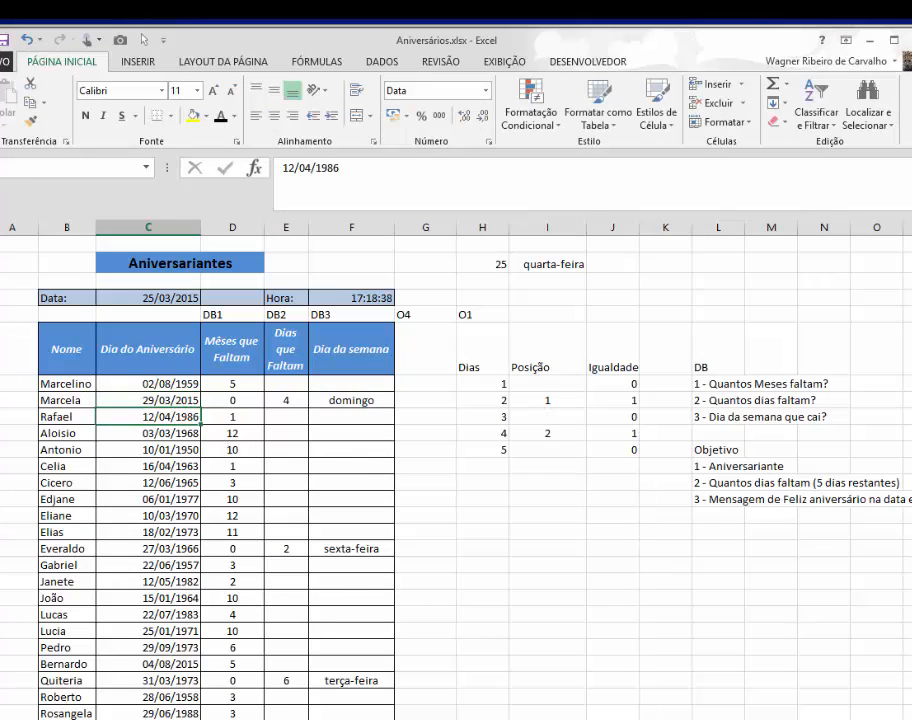
Compare the results in rows 32 and 33 with the Dias, Posição and Igualdade helper table.
scroll(332, 648, down, 5)
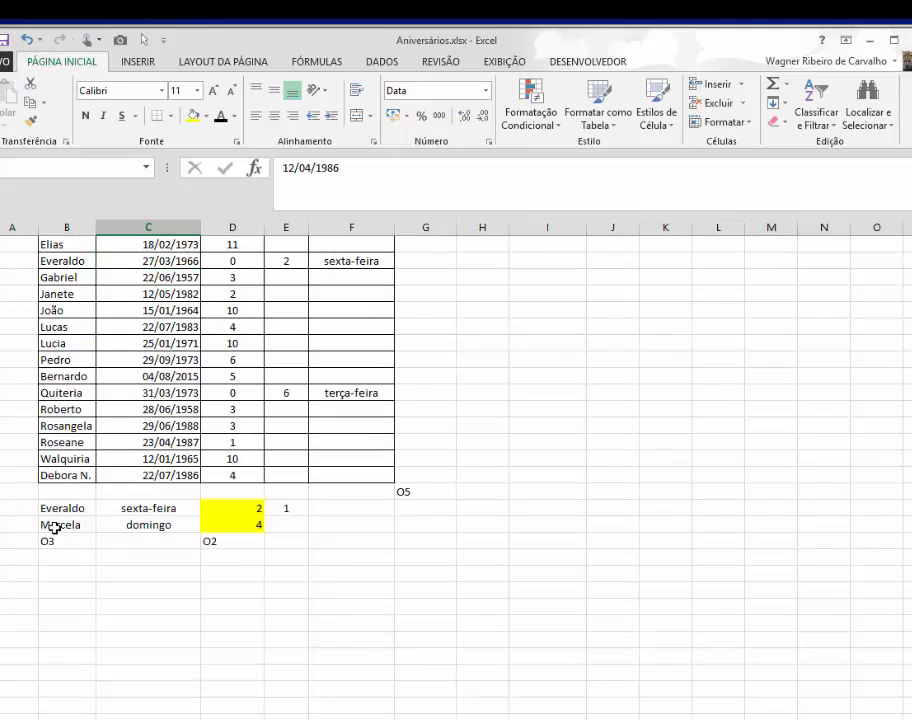
scroll(282, 650, up, 6)
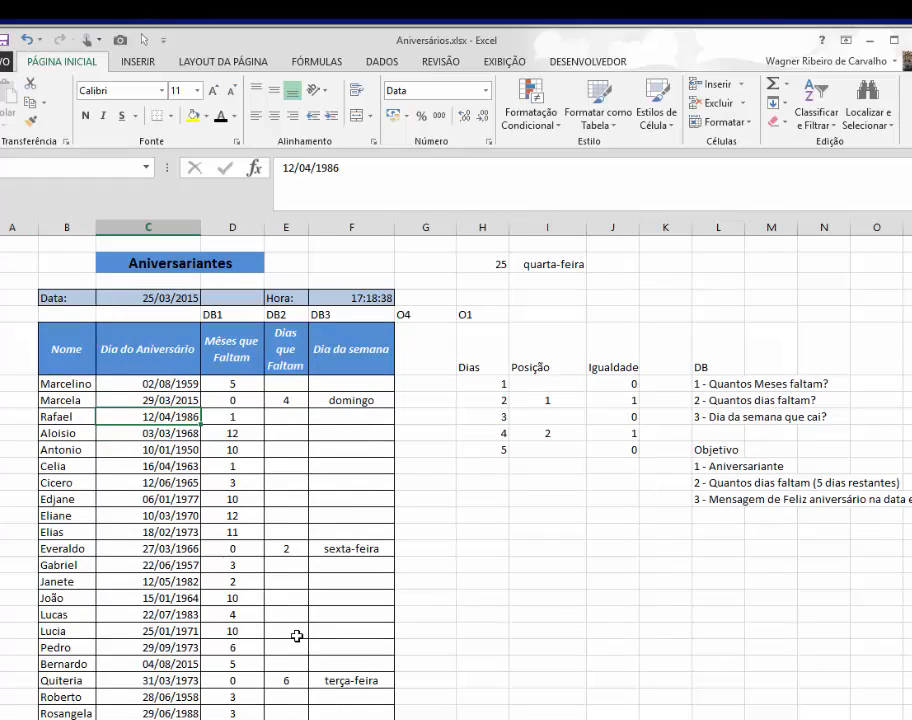
scroll(500, 578, down, 1)
scroll(500, 578, down, 3)
scroll(509, 513, up, 4)
scroll(539, 451, down, 4)
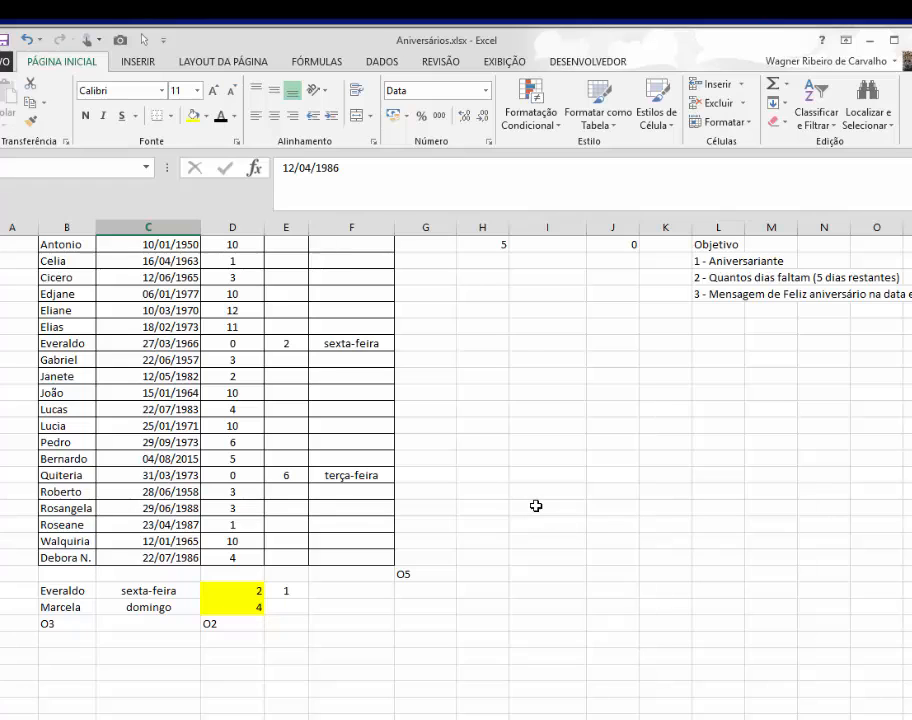
scroll(536, 505, up, 4)
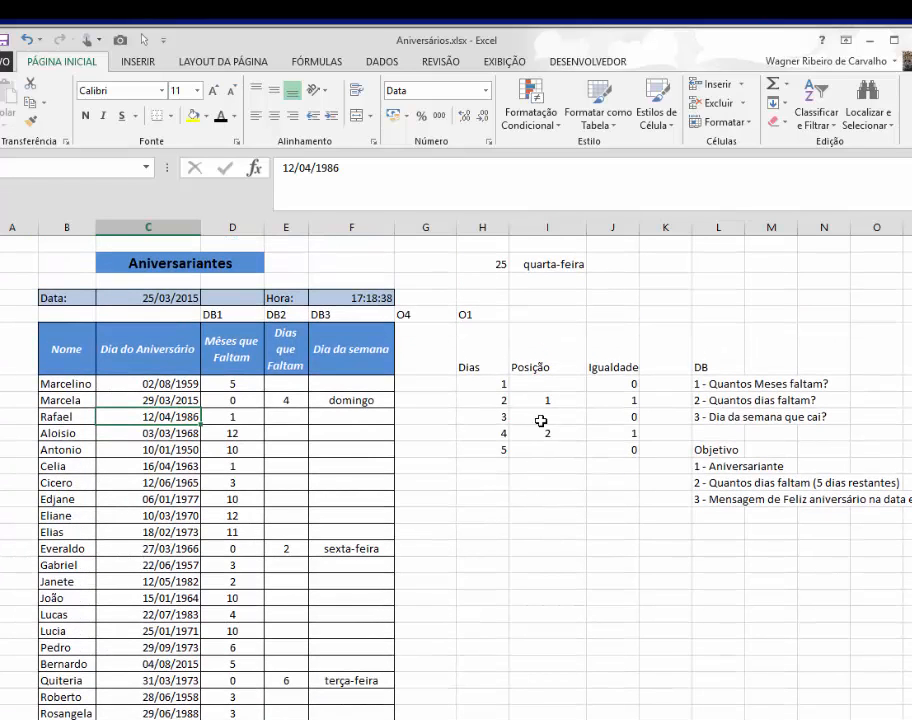
scroll(538, 630, down, 1)
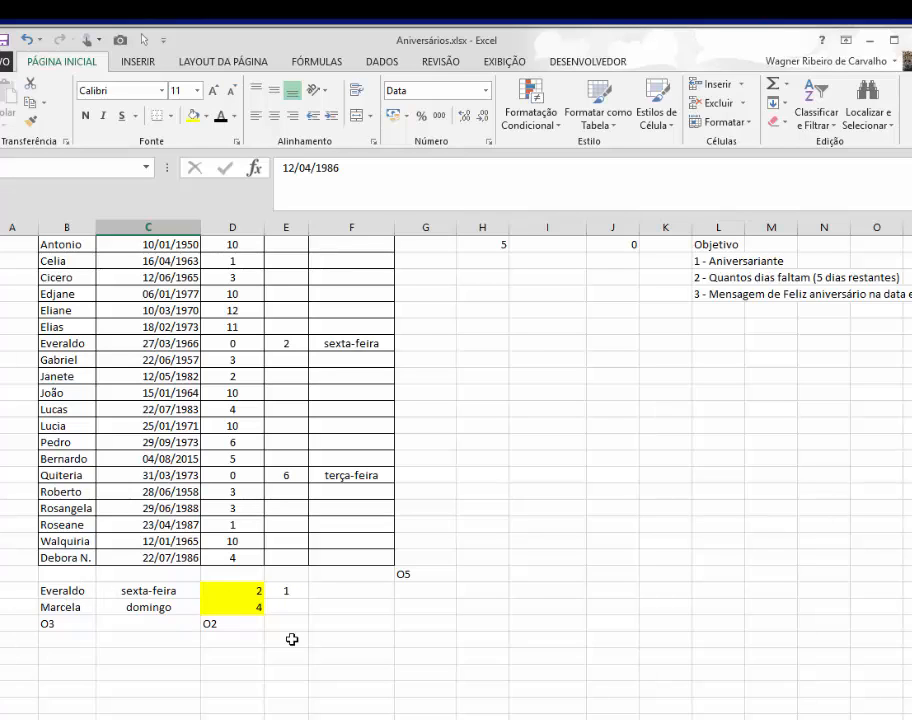
scroll(605, 470, up, 4)
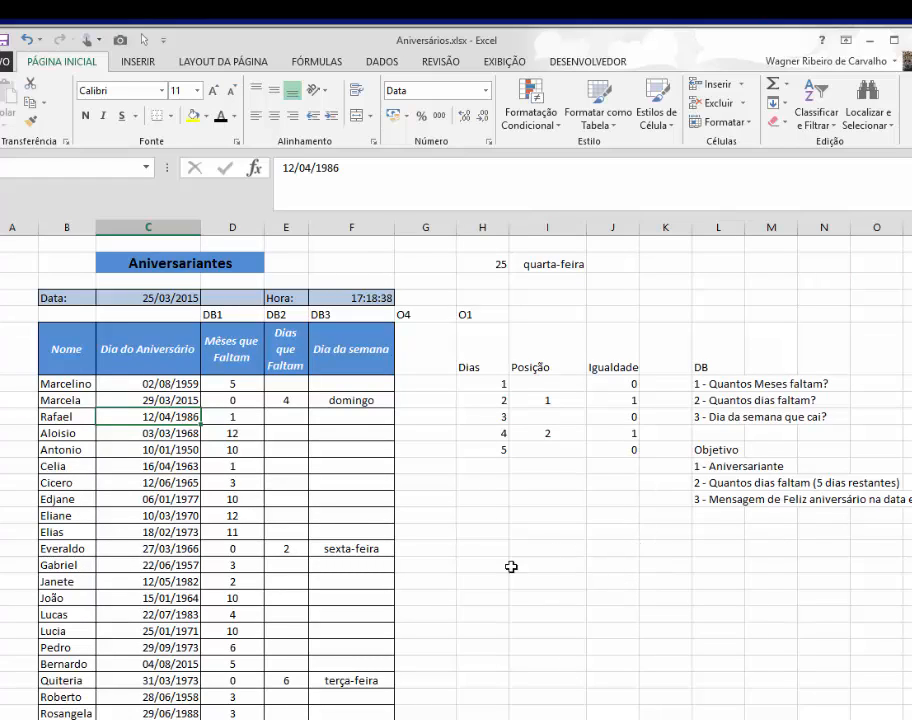
Set the sheet's Data field to 29/03/2015 and check the result rows below the birthday table.
click(146, 298)
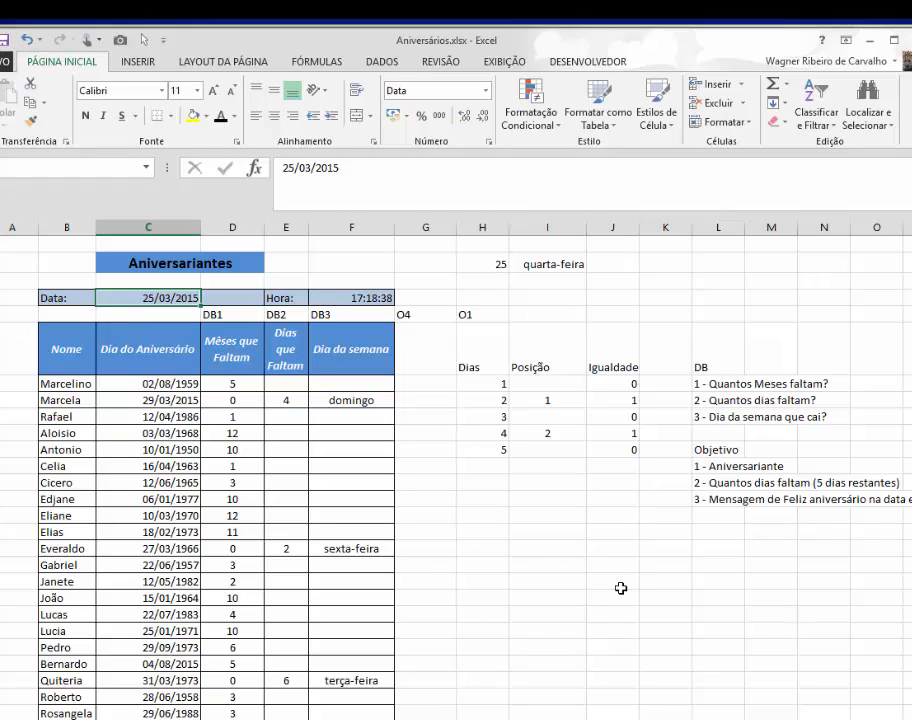
text(29/03)
key(Return)
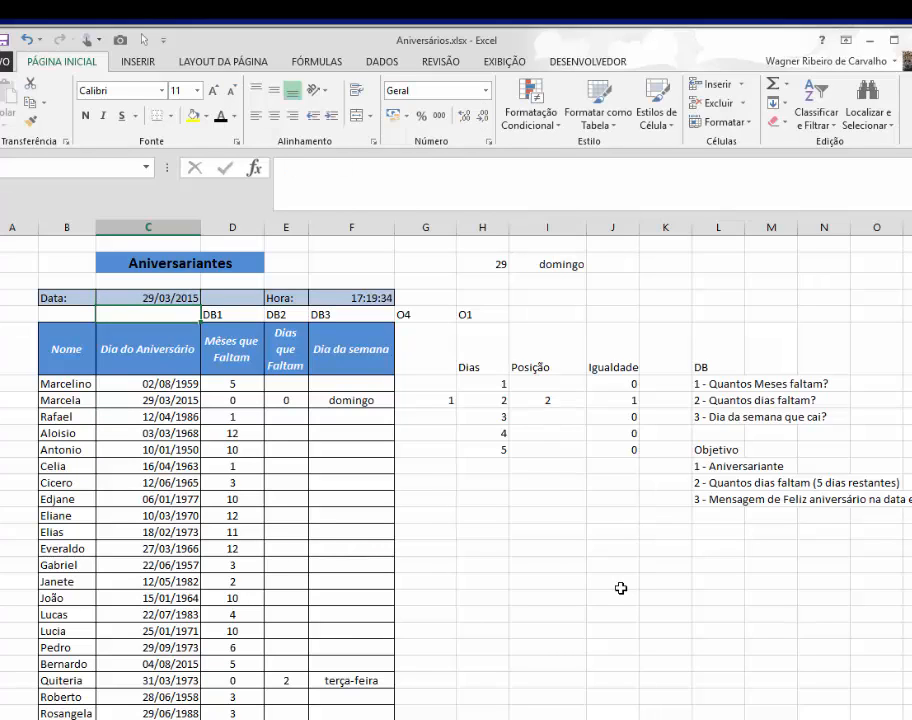
click(272, 410)
scroll(328, 487, down, 7)
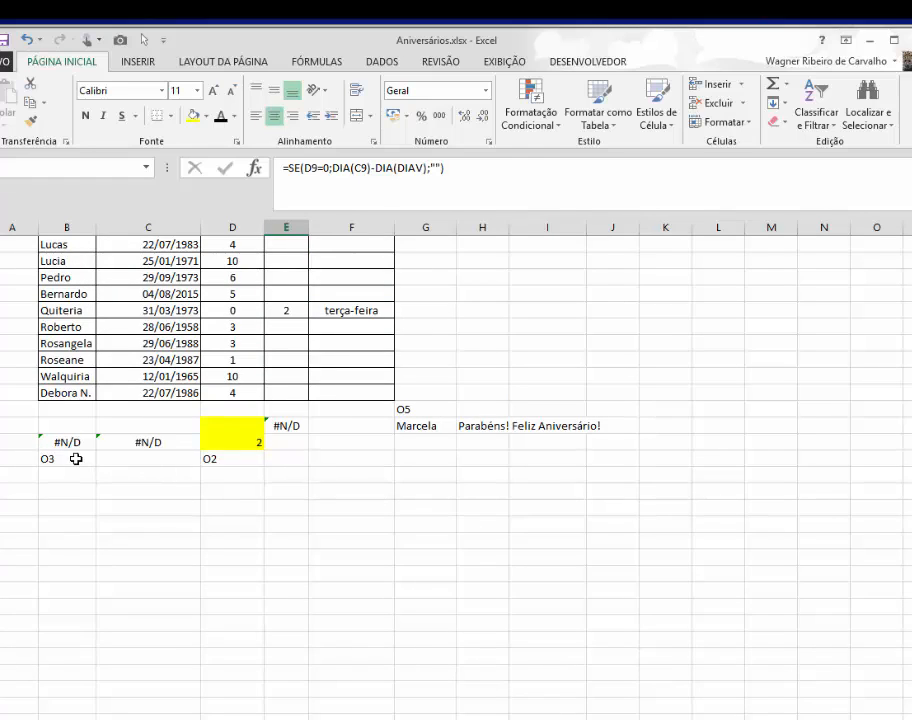
click(282, 425)
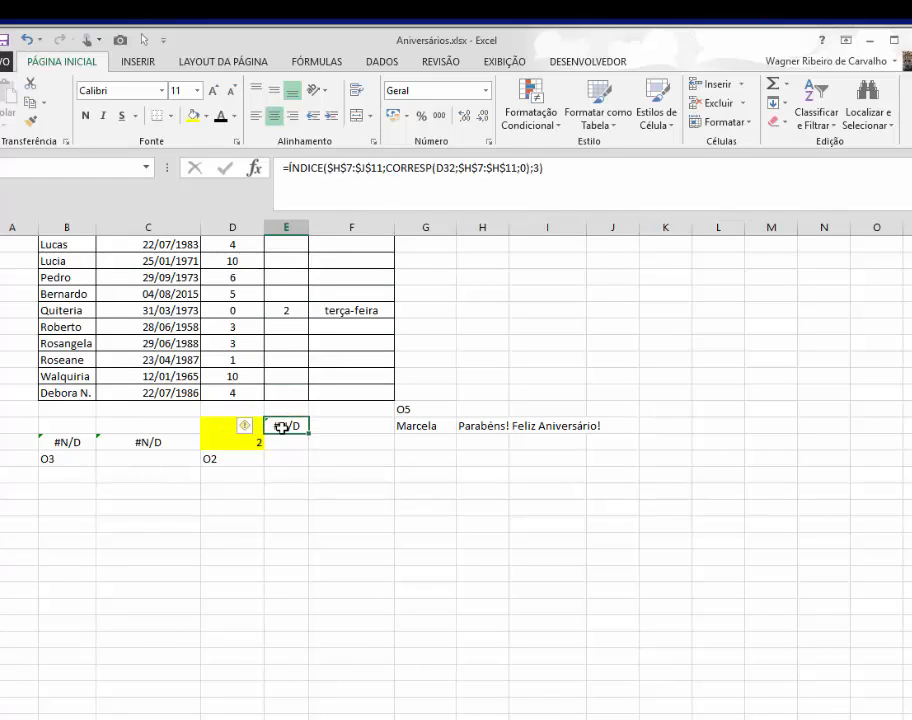
click(288, 167)
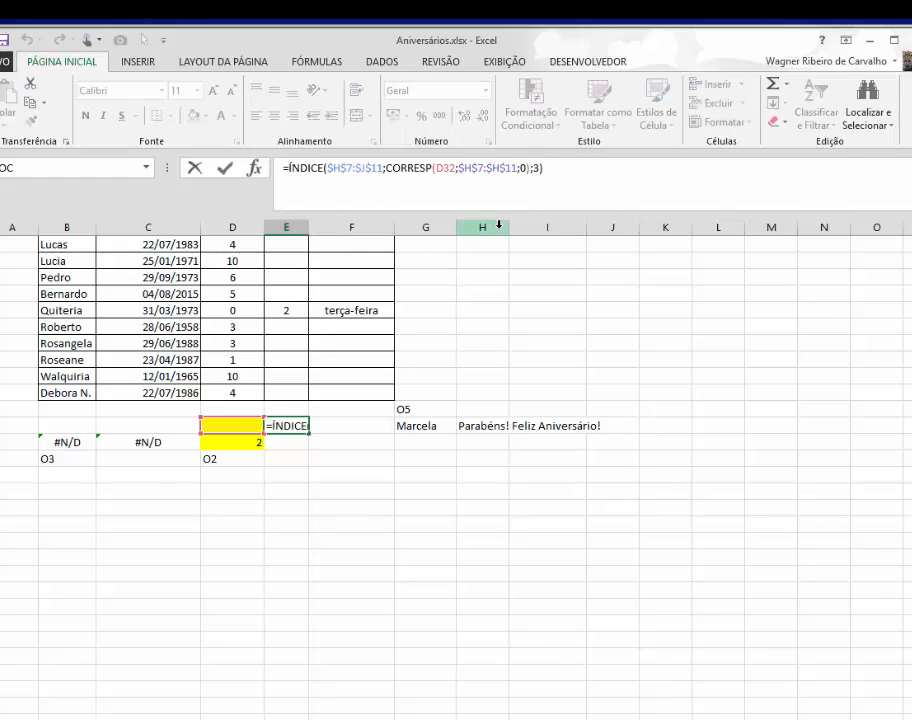
text(=)
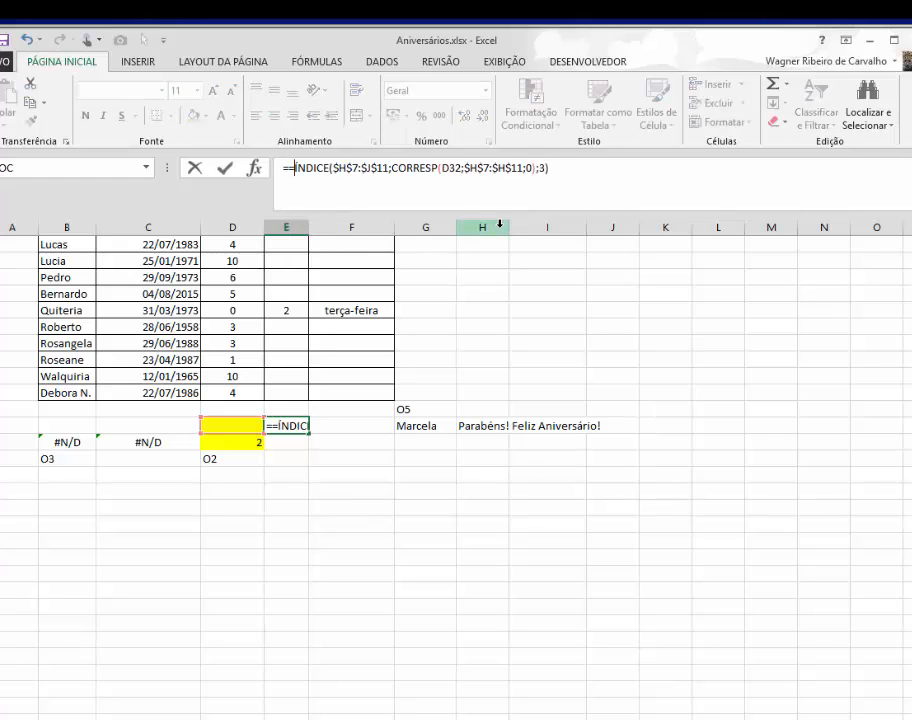
key(Escape)
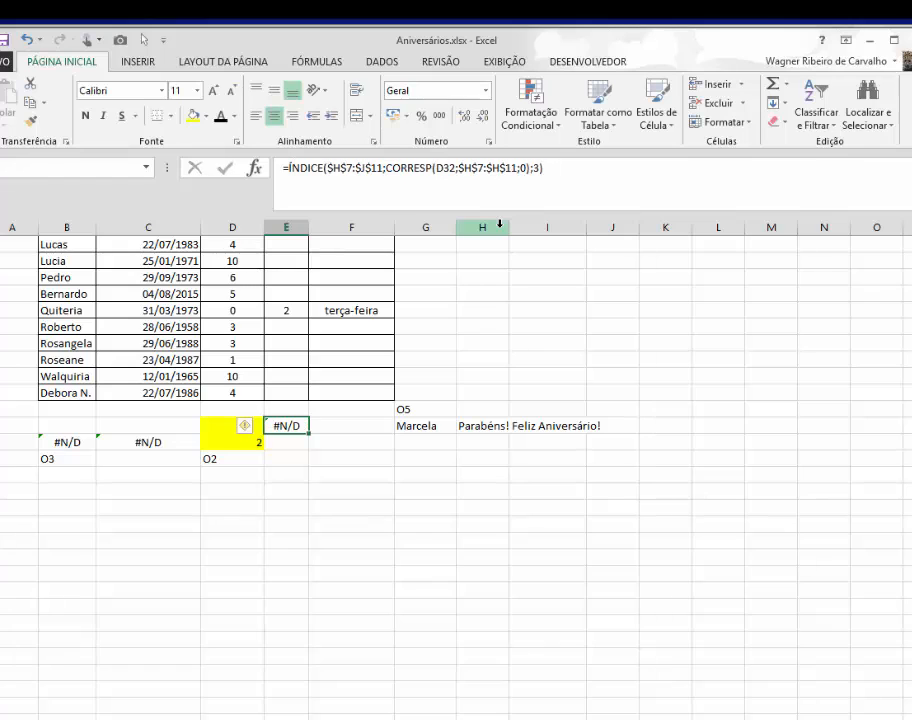
Begin wrapping the ÍNDICE formula in E32 with SE(É.NÃO.DISP(, as in the formula of D32.
key(Left)
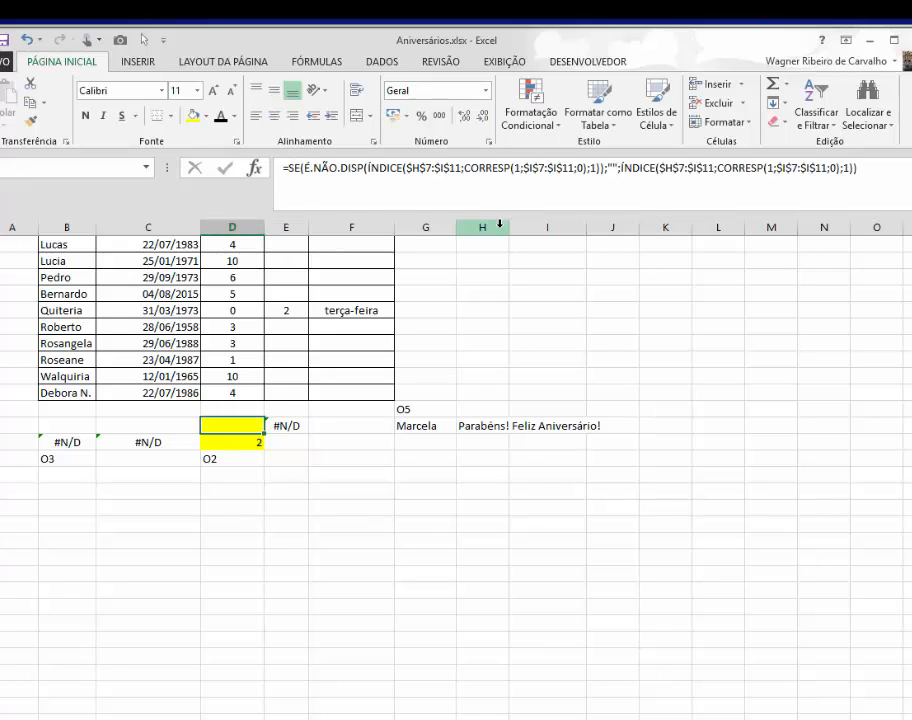
key(Right)
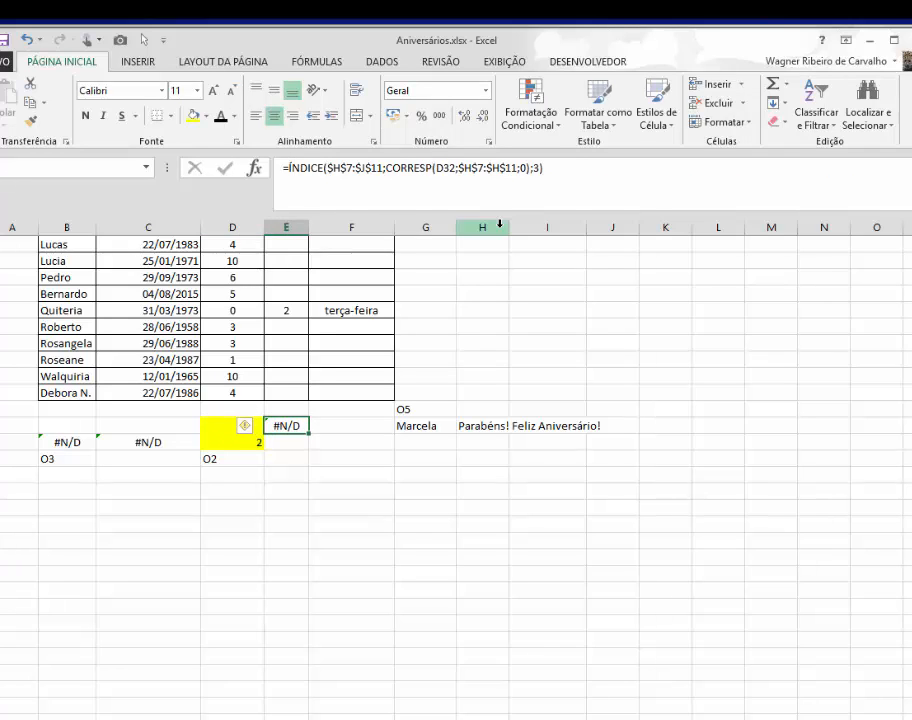
key(F2)
key(Home)
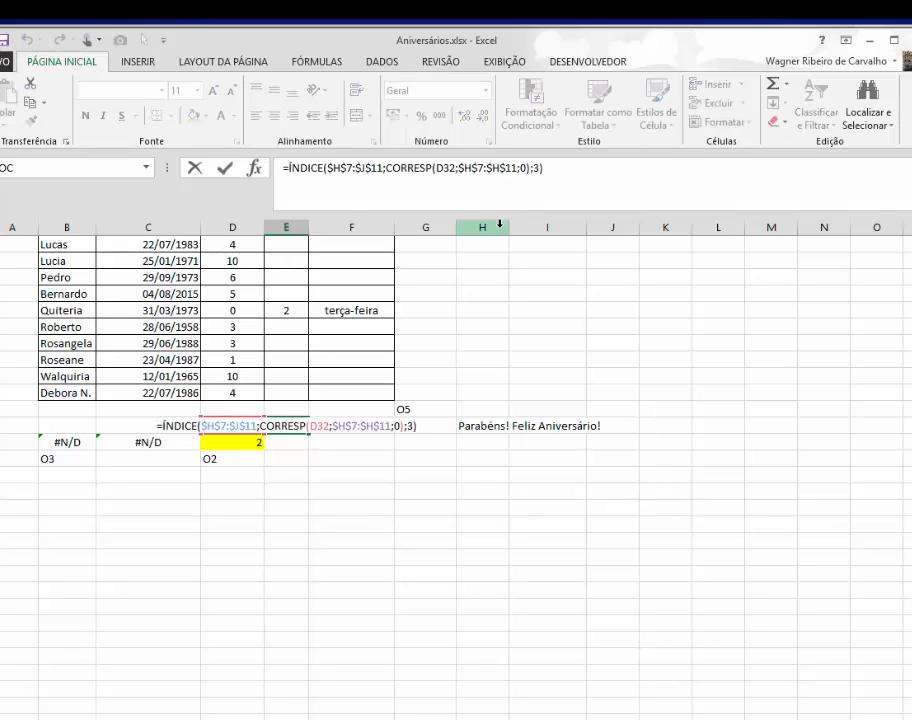
text(se(é.n)
key(Tab)
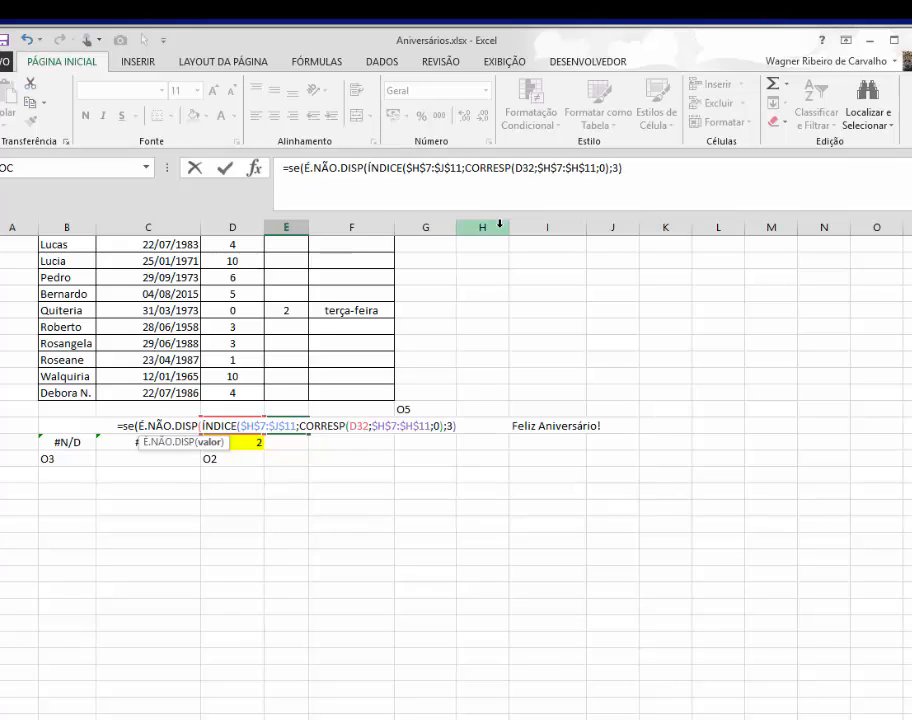
Copy the entire parenthesised ÍNDICE/CORRESP expression inside the E32 formula.
key(Left)
key(shift+Right)
key(shift+Right)
key(shift+Right)
key(shift+Right)
key(shift+Right)
key(shift+Right)
key(shift+Right)
key(shift+Right)
key(shift+Right)
key(shift+Right)
key(shift+Right)
key(shift+Right)
key(shift+Right)
key(shift+Right)
key(shift+Right)
key(shift+Right)
key(shift+Right)
key(shift+Right)
key(shift+Right)
key(shift+Right)
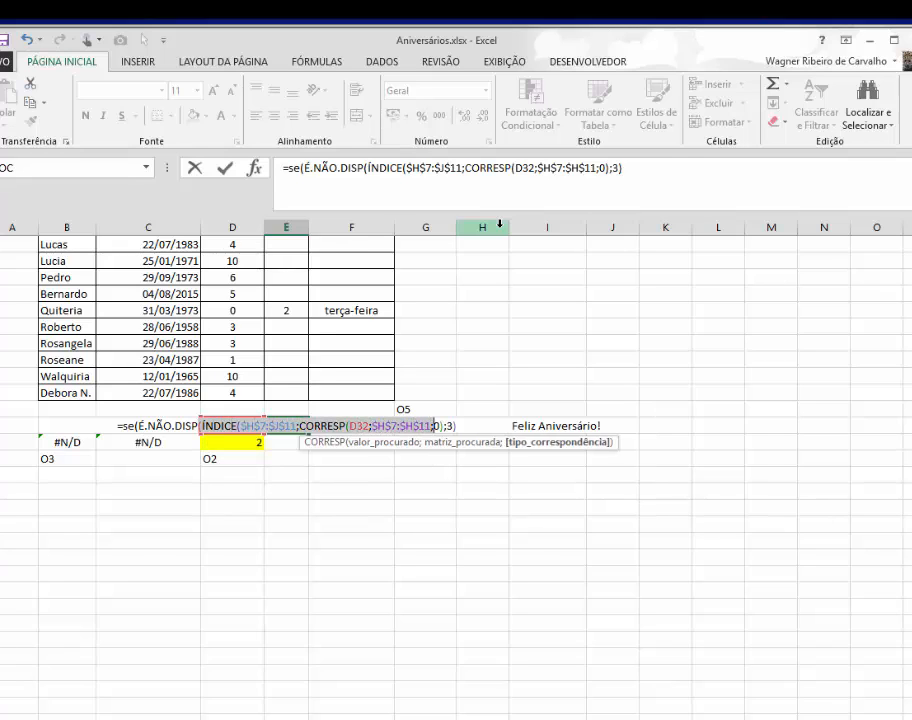
key(shift+Right)
key(shift+Right)
key(shift+Right)
key(shift+Right)
key(shift+Right)
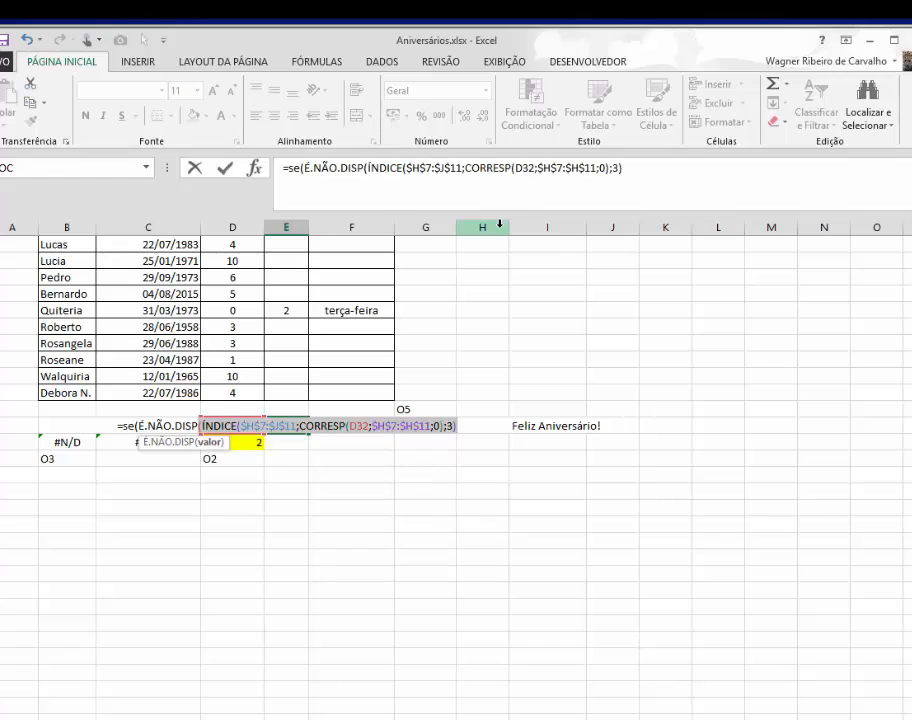
key(ctrl+c)
key(Right)
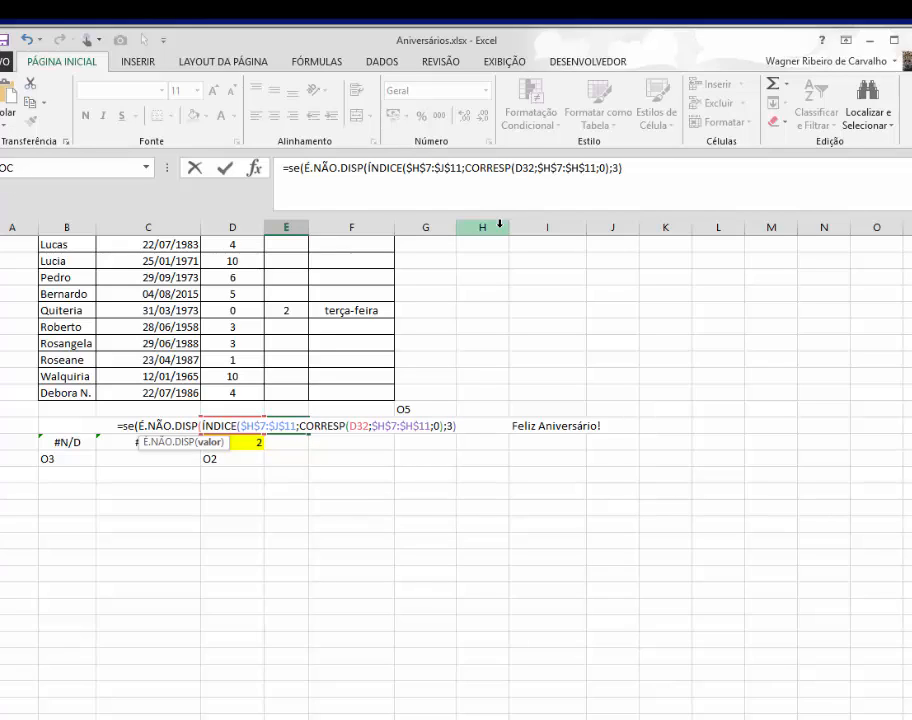
Complete the E32 formula to return "" when the lookup is unavailable and otherwise the copied ÍNDICE expression, accepting Excel's proposed correction.
text())
text(;)
text("")
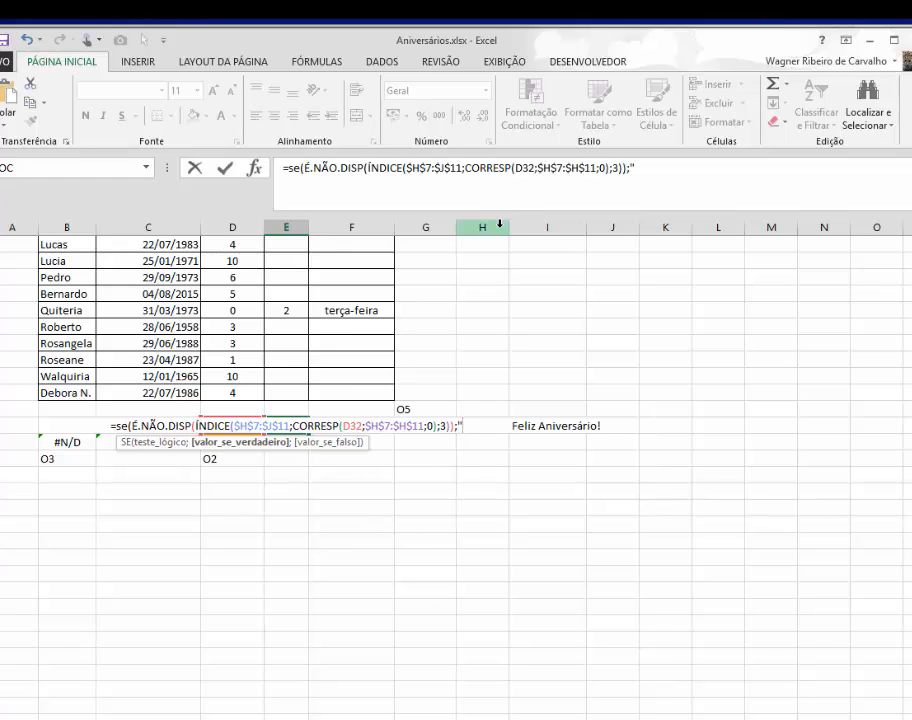
text(;)
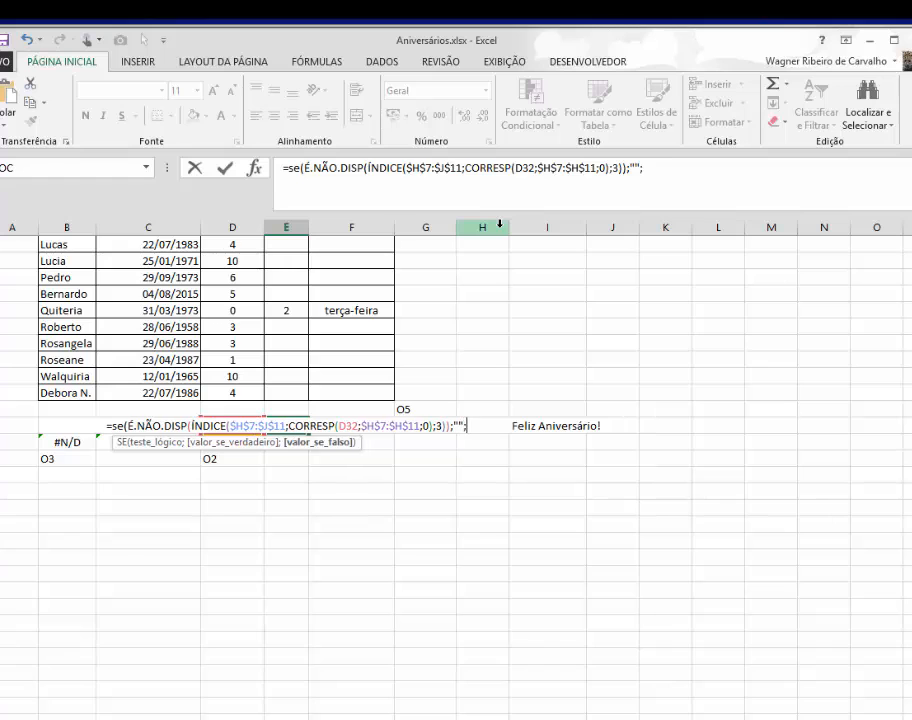
key(ctrl+v)
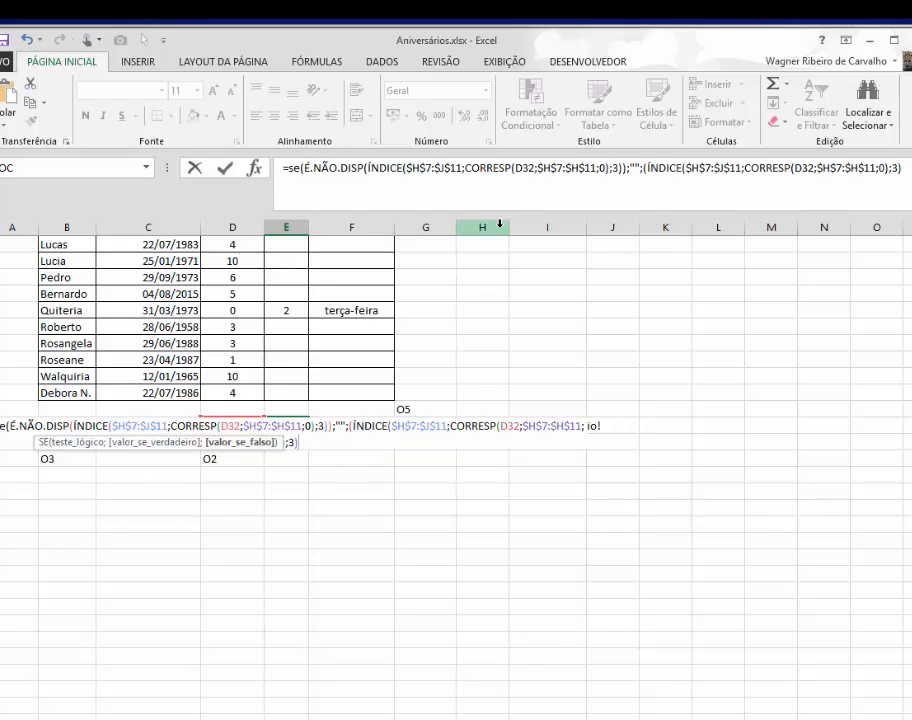
text())
key(Return)
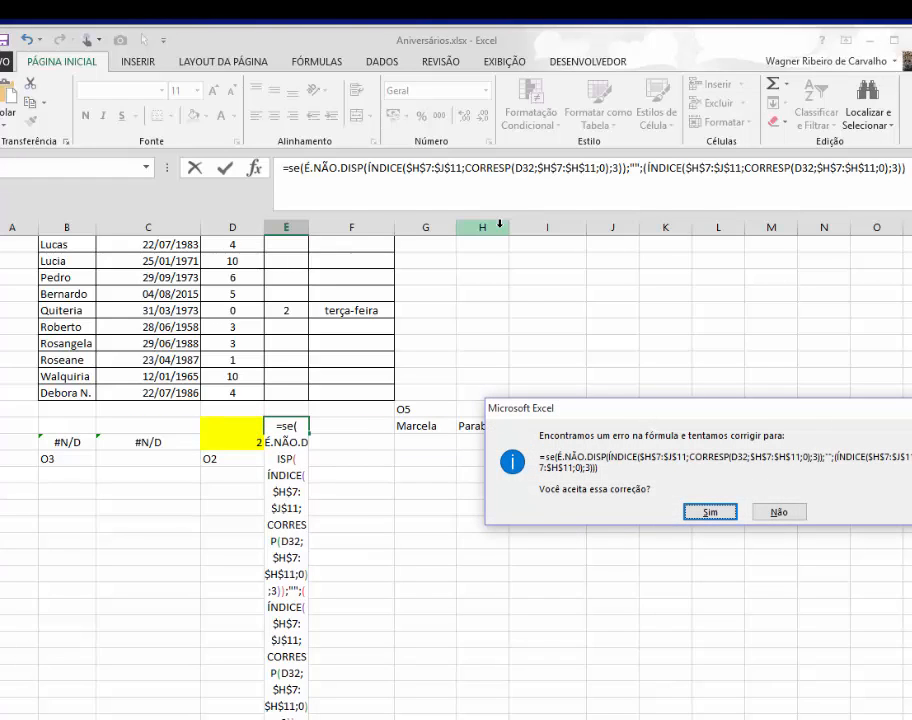
key(Return)
key(Up)
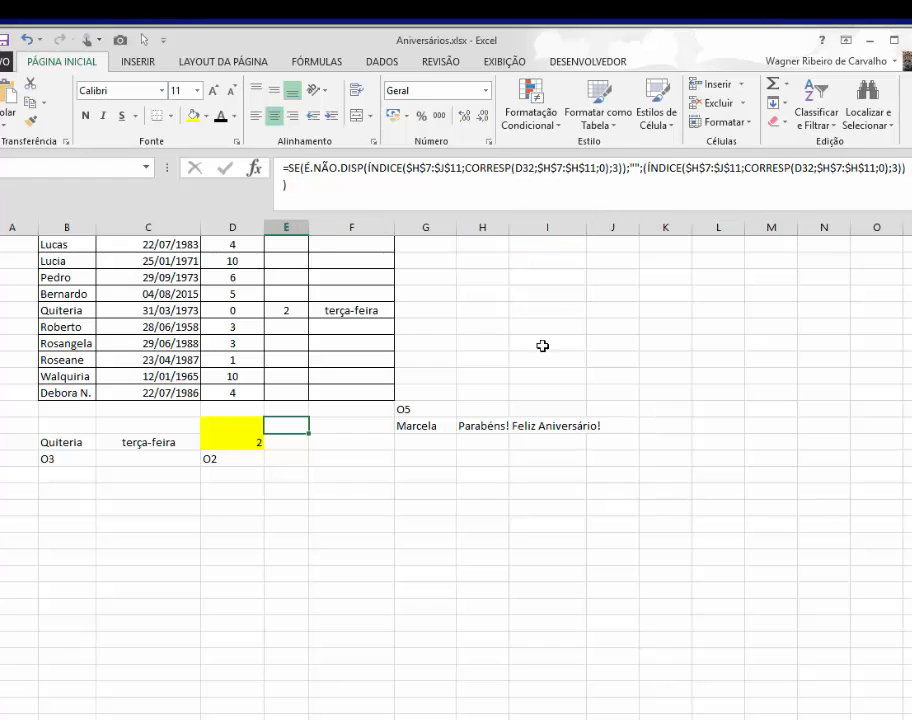
Inspect the lookup formula in G32 and the helper range in column G that it searches, starting at G7.
click(407, 545)
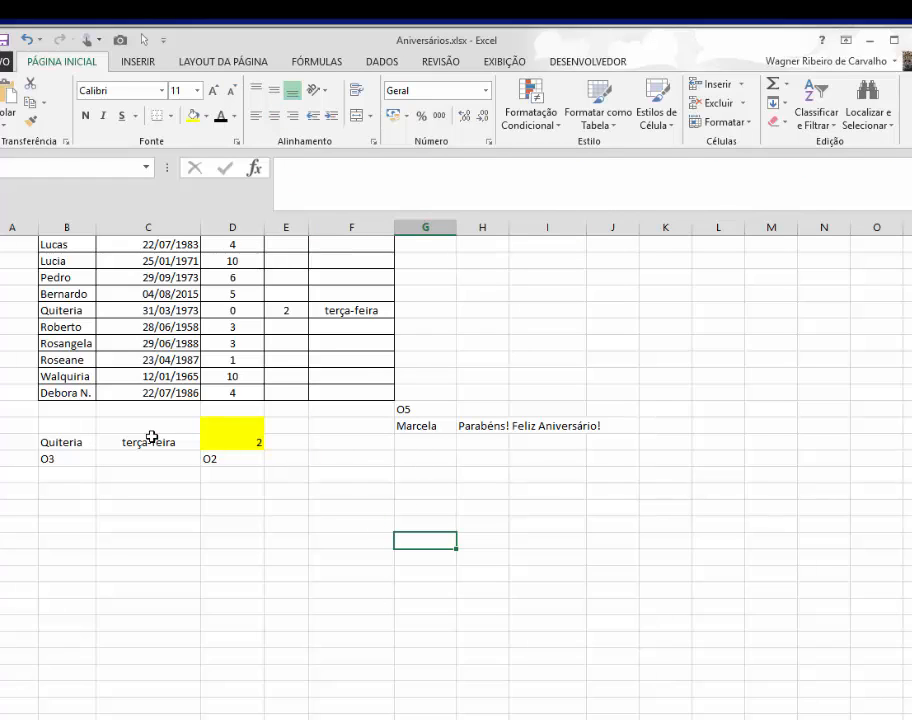
click(440, 427)
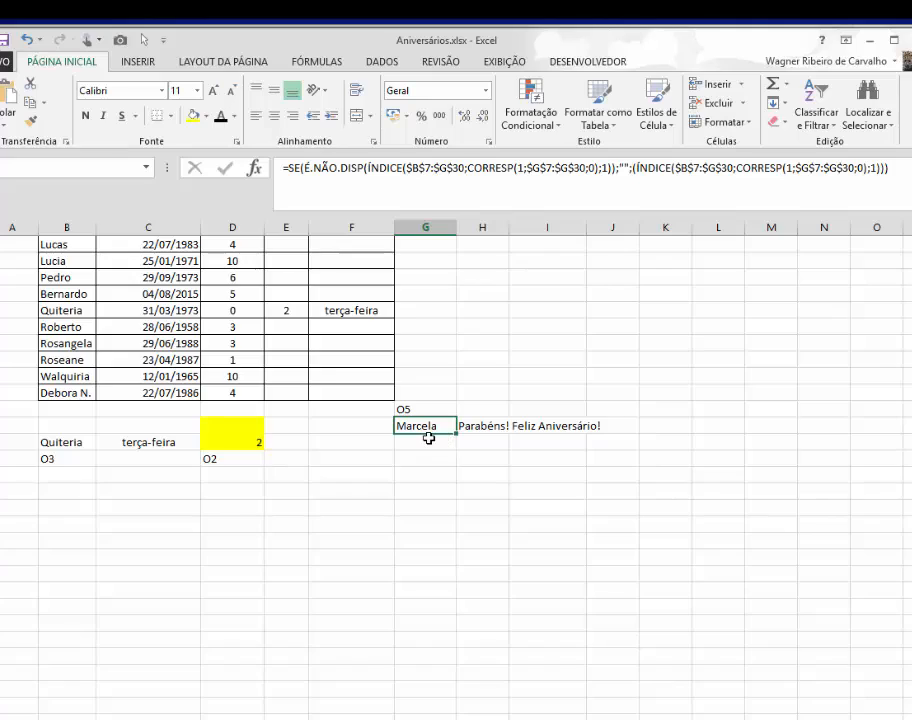
scroll(428, 444, up, 1)
scroll(427, 440, up, 6)
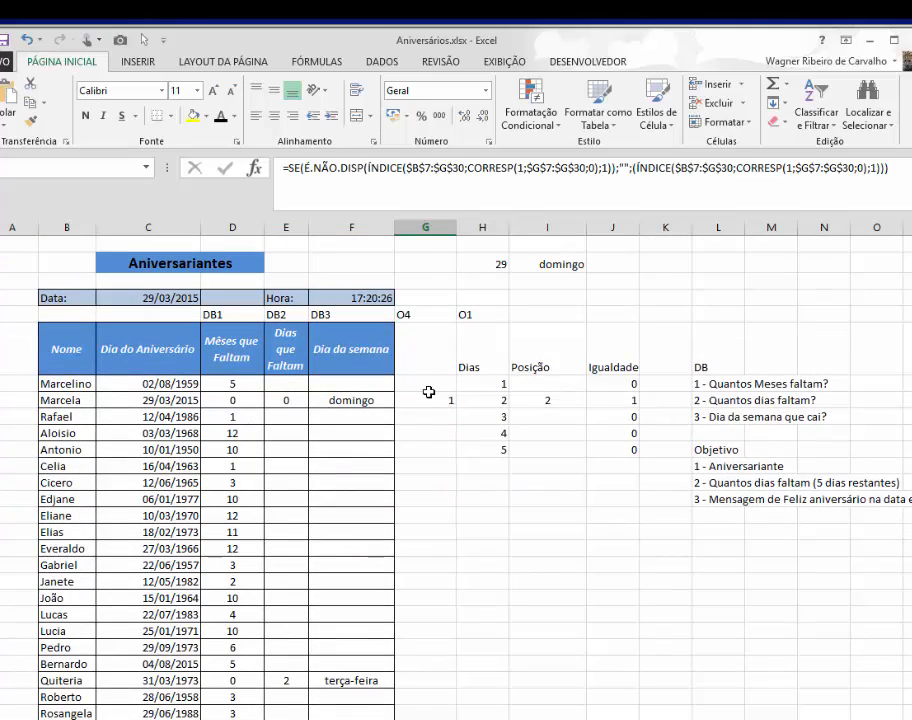
click(426, 381)
drag(426, 381, 409, 674)
scroll(417, 391, up, 2)
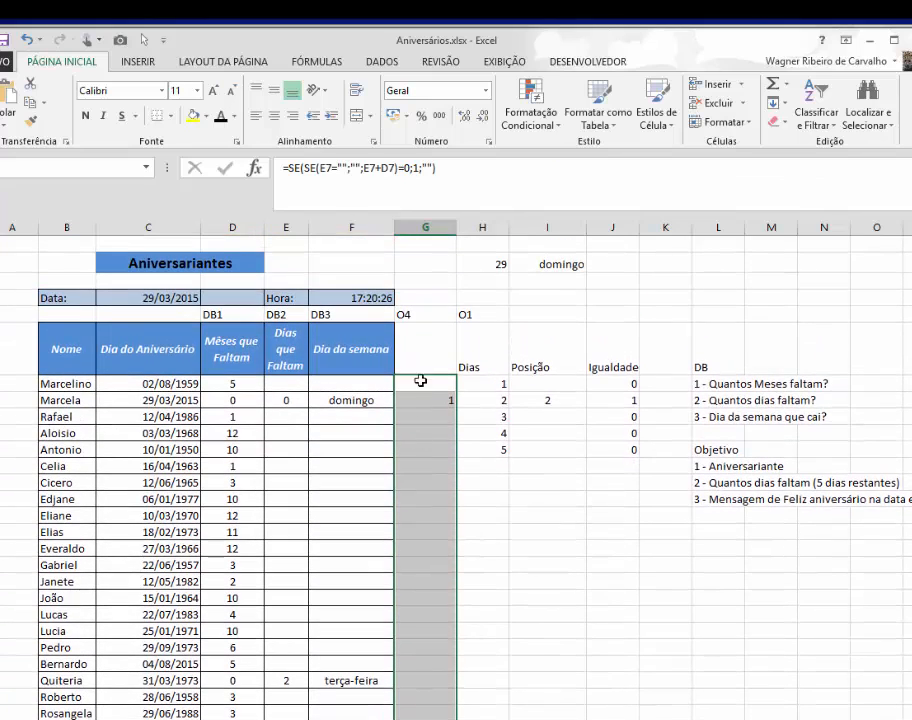
Compare the flag formulas in G7 and G8 with the months and days formulas in D8 and E8.
click(427, 387)
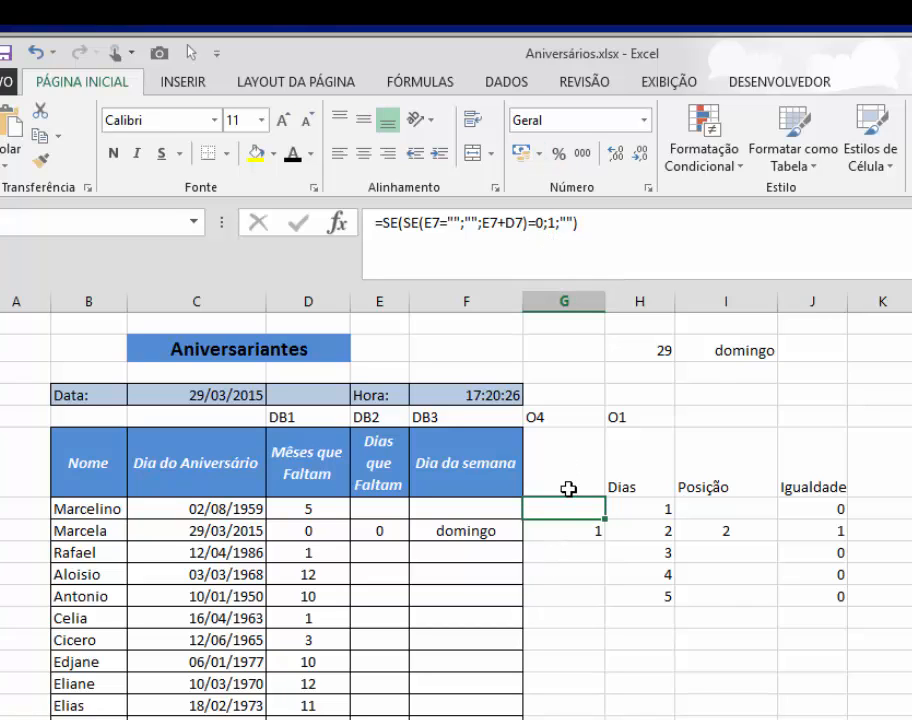
click(313, 532)
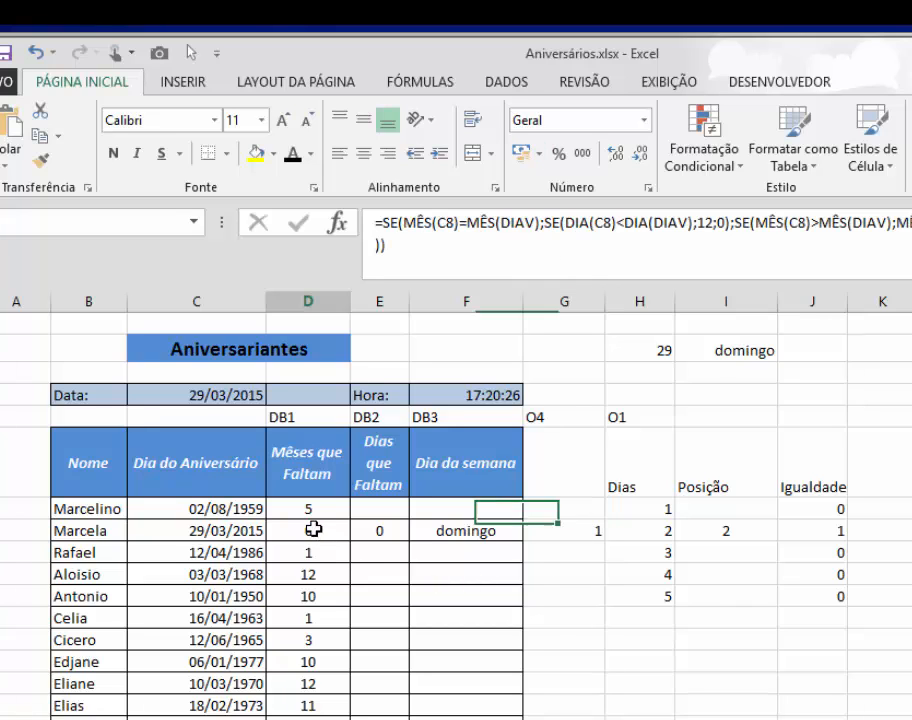
click(383, 529)
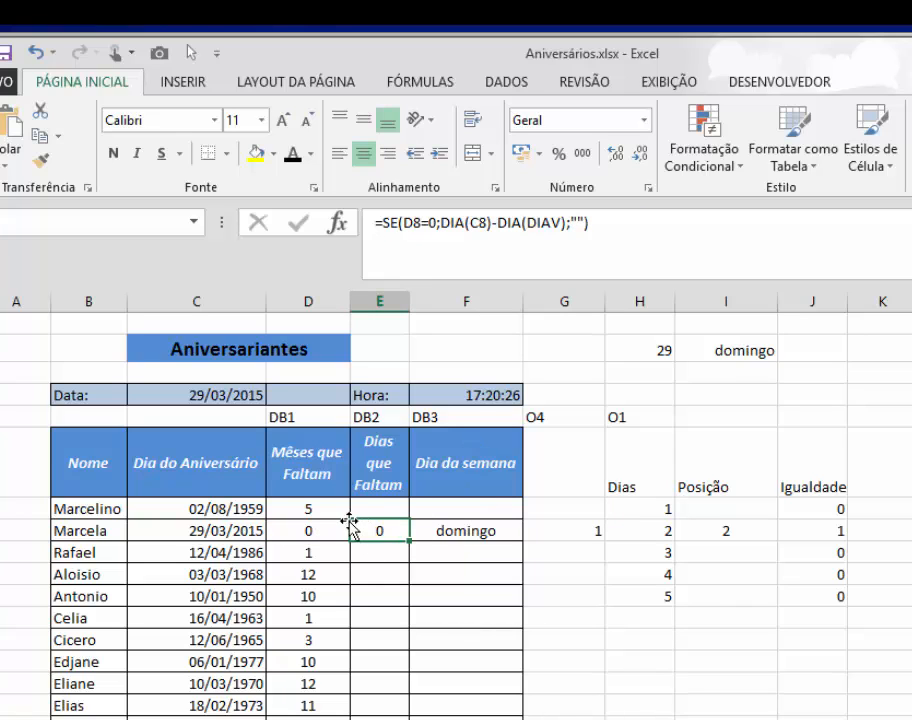
click(572, 530)
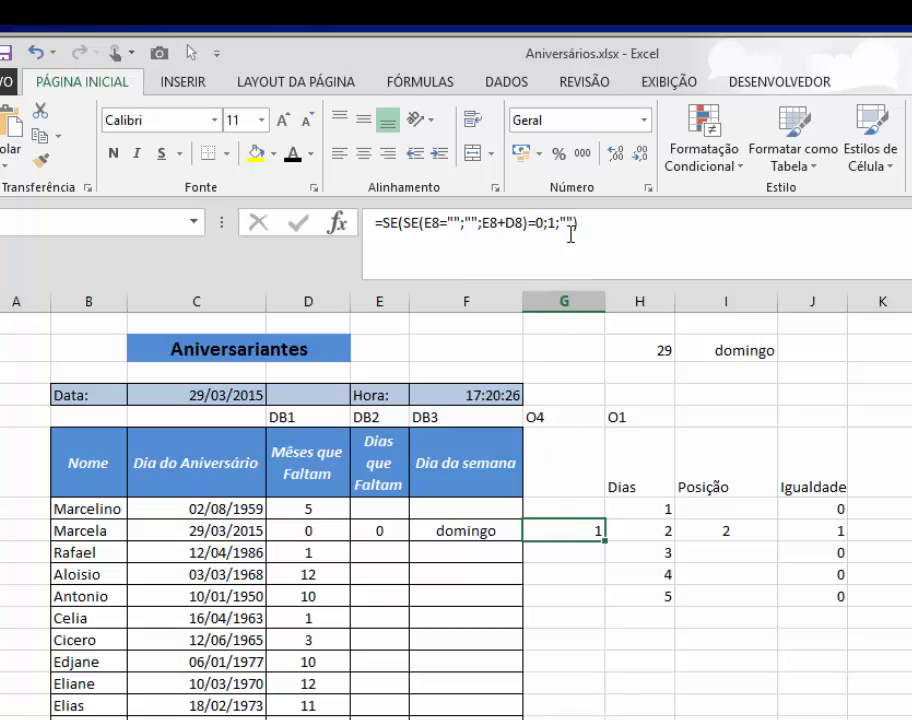
Examine the ÍNDICE and CORRESP parts of the G32 formula against the flags in G7 and G8.
scroll(560, 600, down, 2)
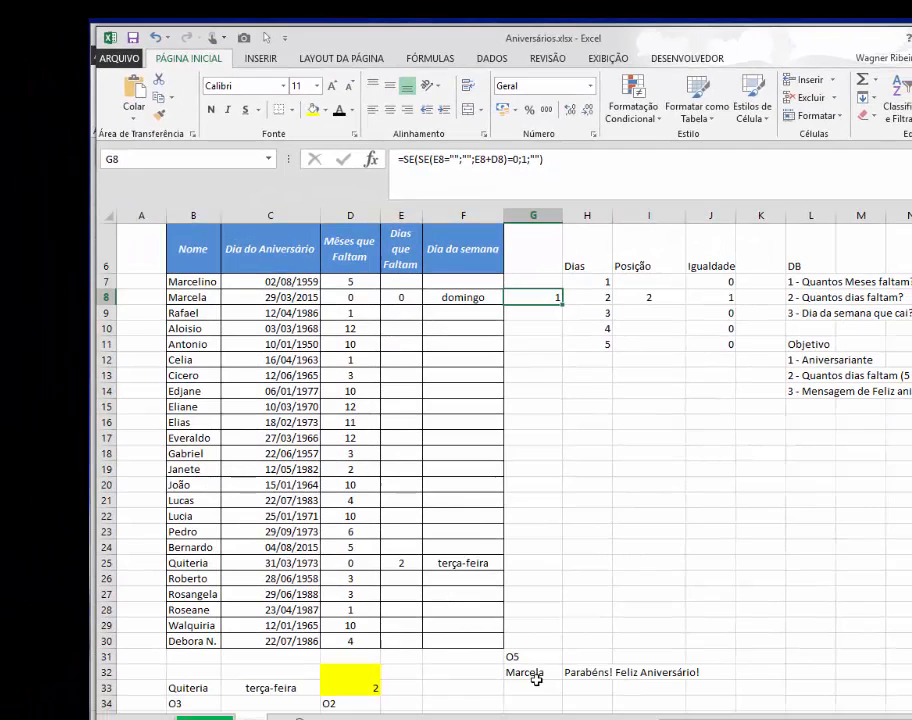
click(537, 681)
click(537, 667)
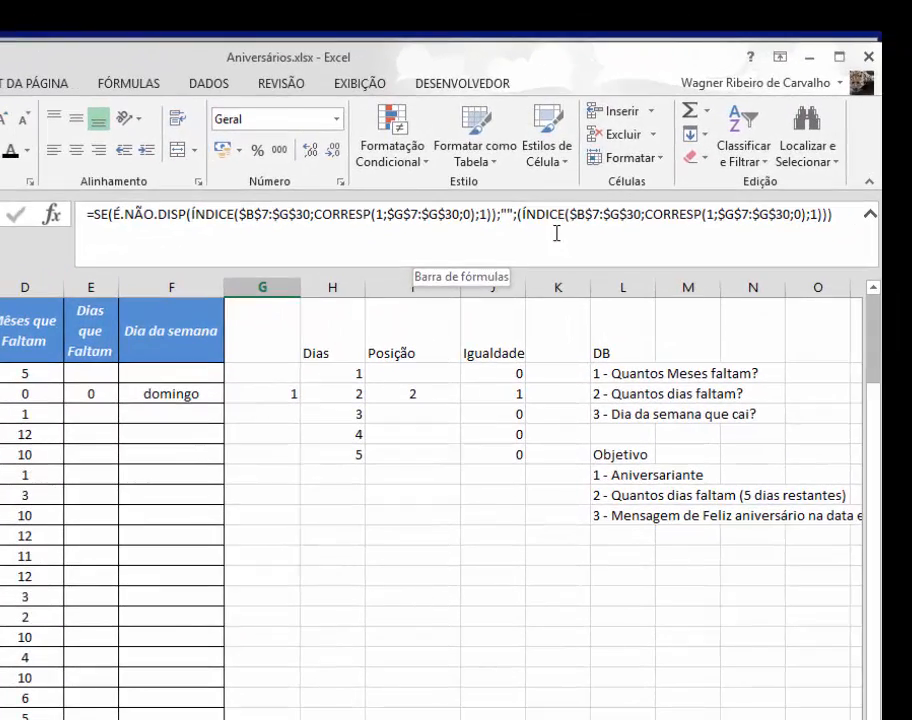
click(527, 216)
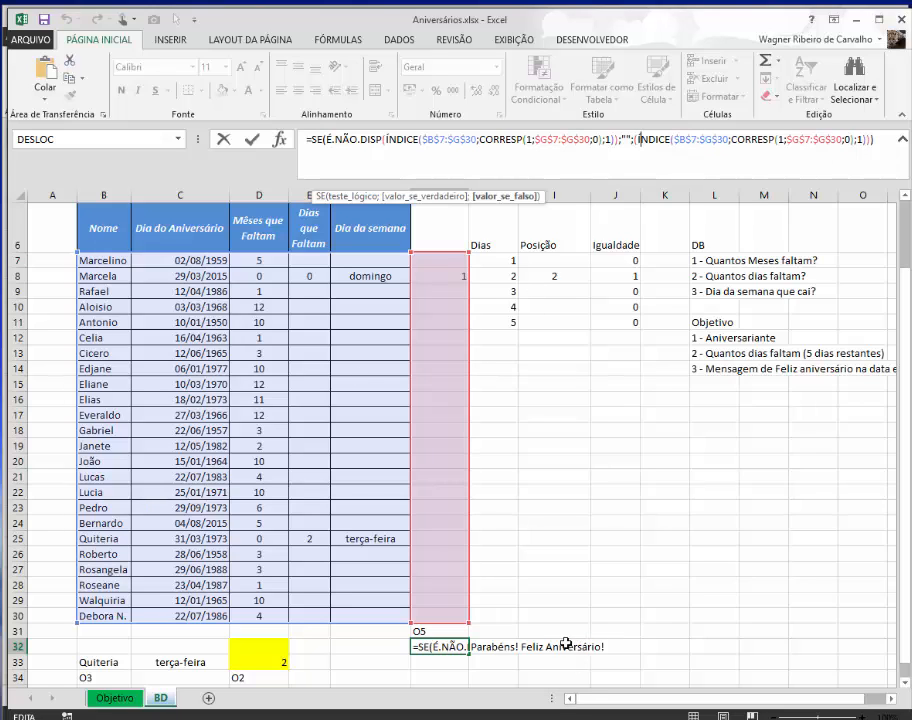
key(ctrl+Return)
click(458, 266)
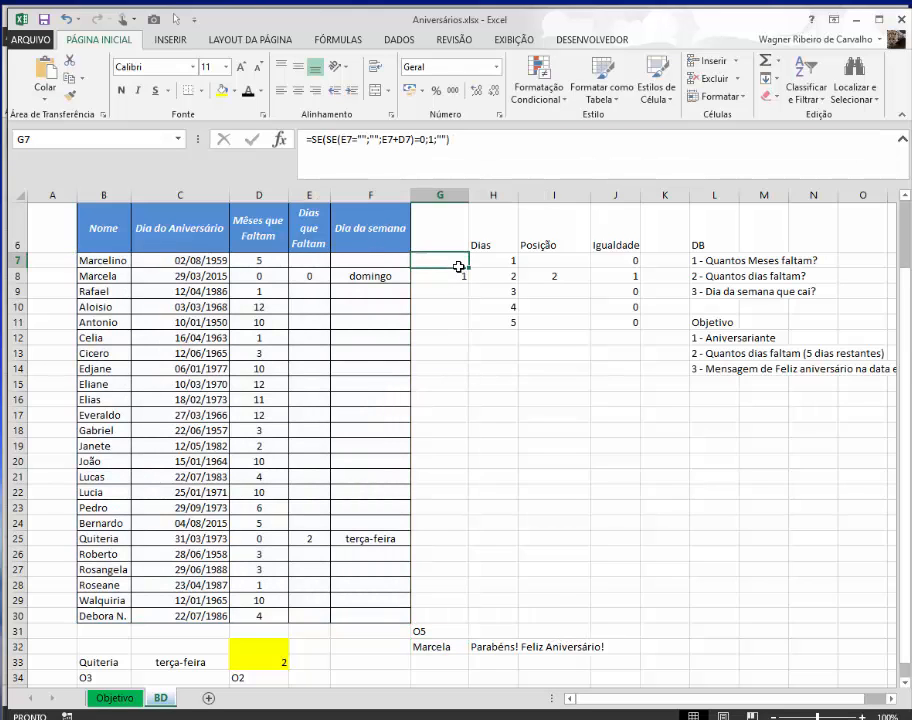
click(460, 272)
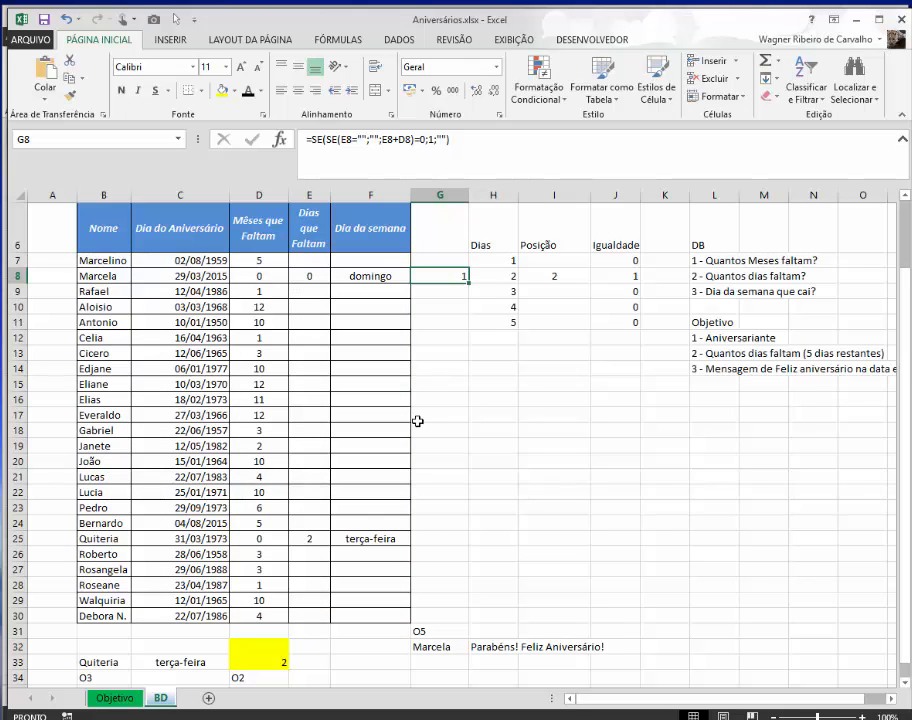
scroll(421, 421, down, 2)
click(430, 533)
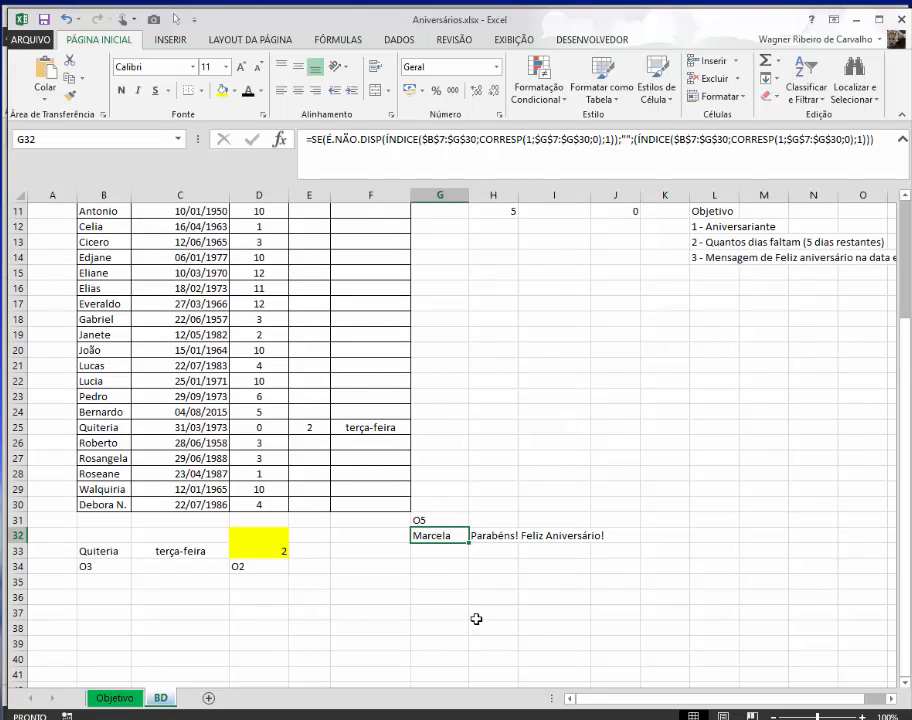
Inspect the congratulation message formula in H32 and its reference to G32.
click(487, 535)
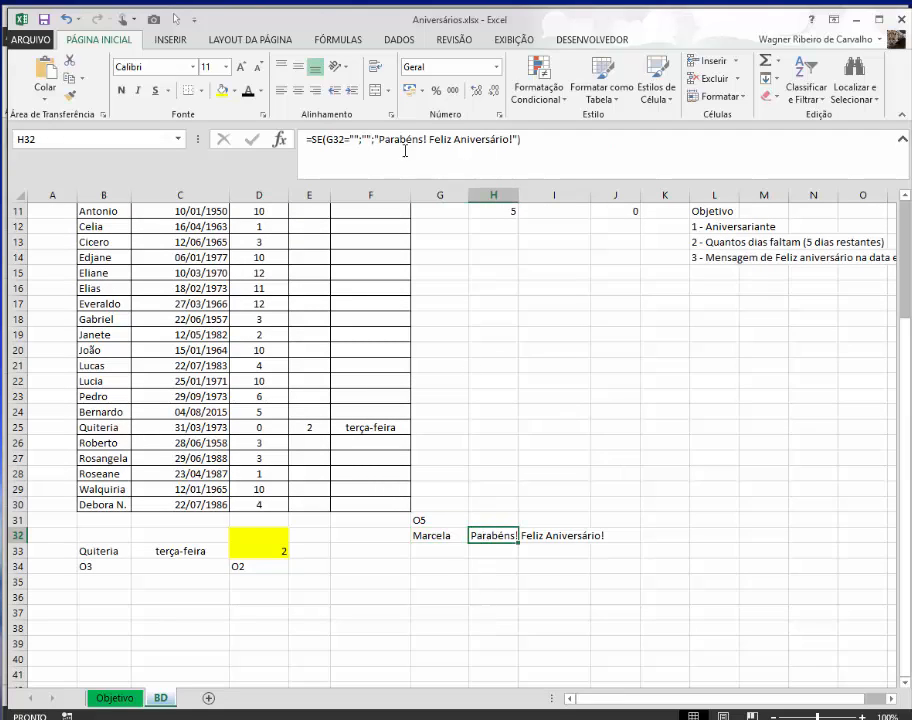
click(452, 537)
click(490, 537)
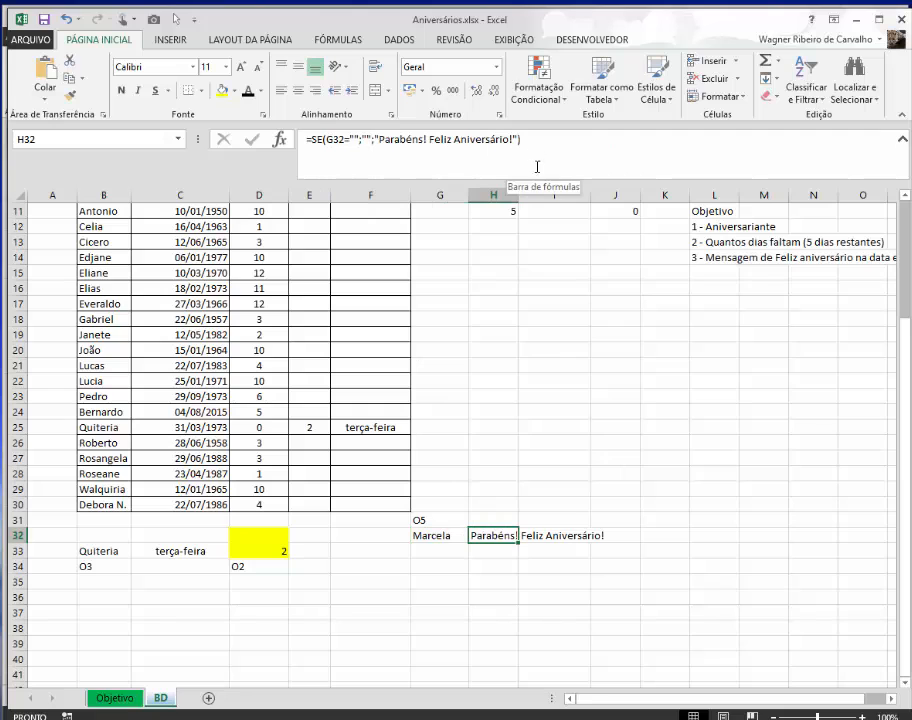
click(507, 611)
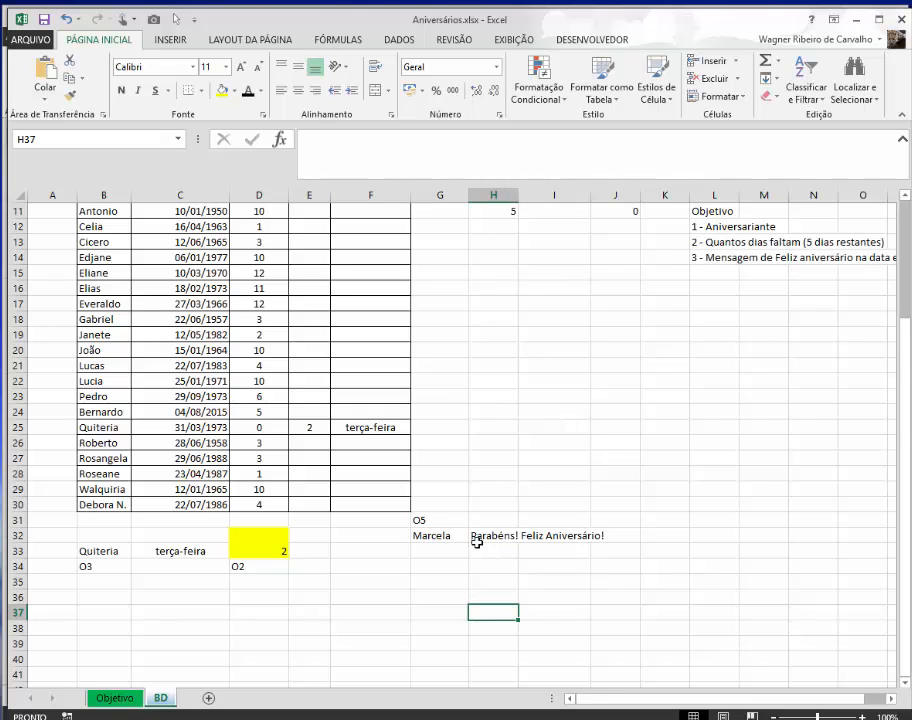
Copy the birthday date from C8 into C13 to create a second birthday on the same day.
scroll(468, 508, up, 4)
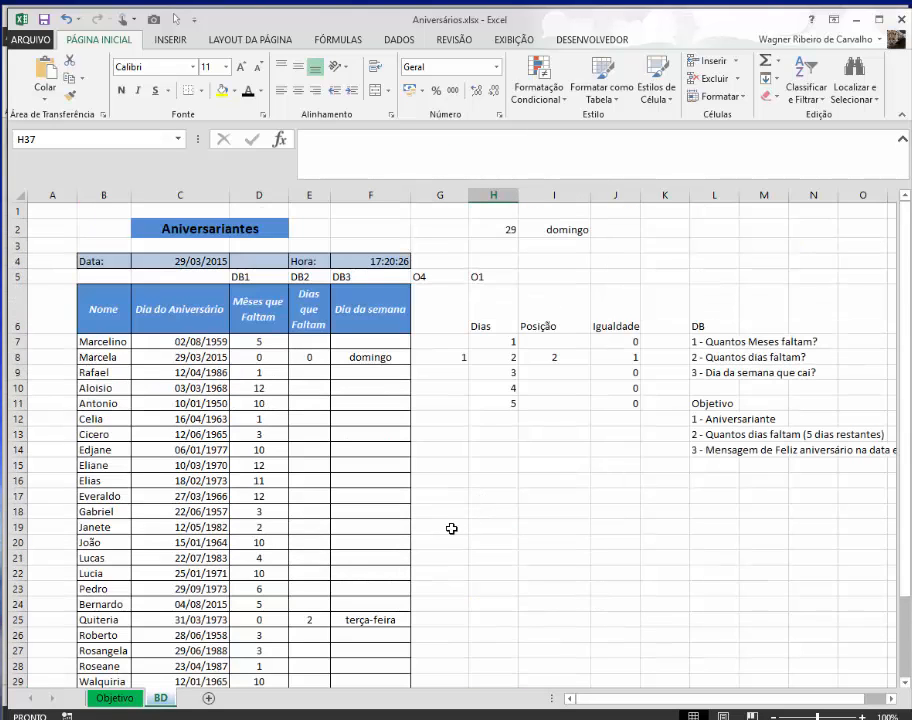
click(210, 361)
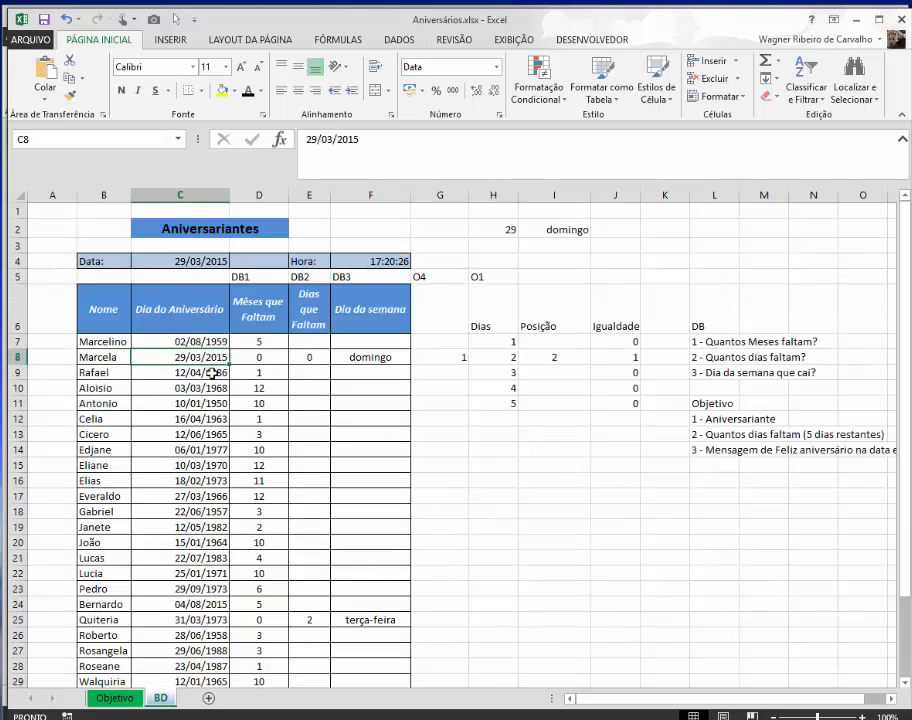
key(ctrl+c)
click(201, 433)
key(ctrl+v)
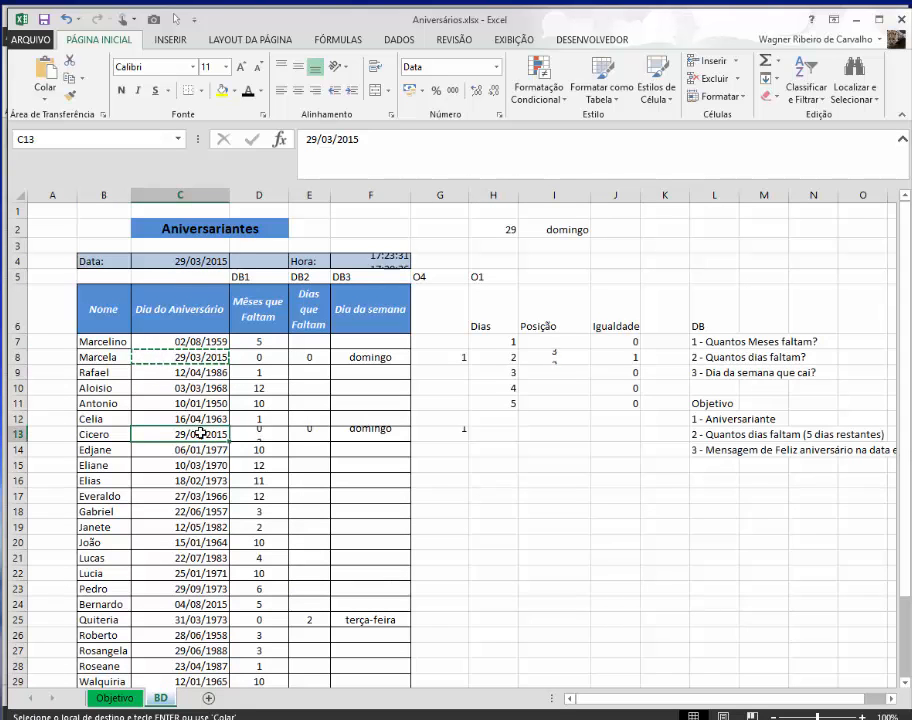
Check the two birthday names and their lookup formulas in G32 and G33.
scroll(426, 532, down, 3)
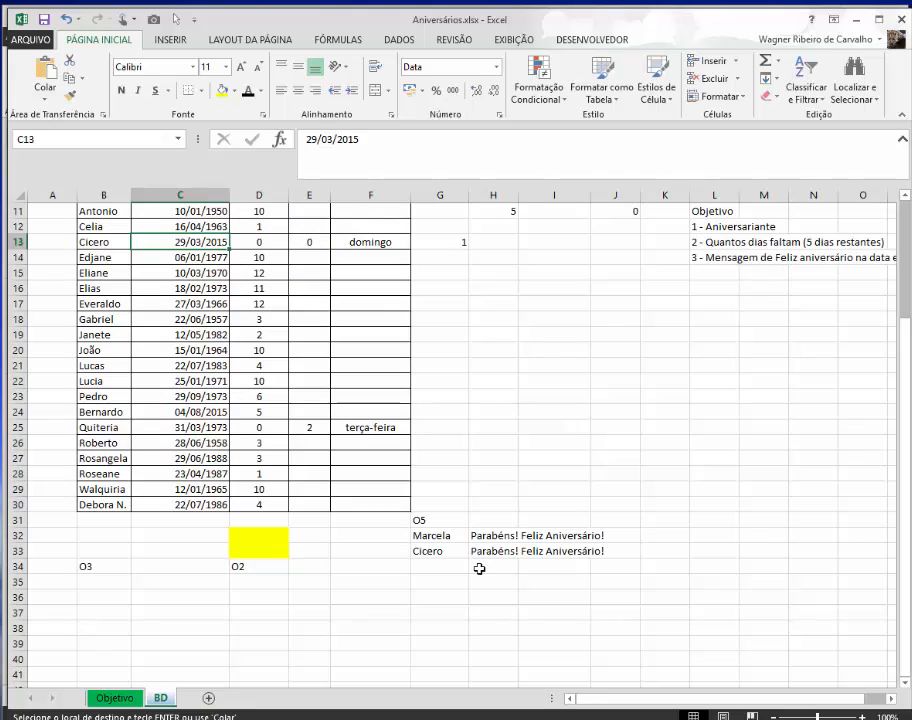
click(463, 540)
click(458, 555)
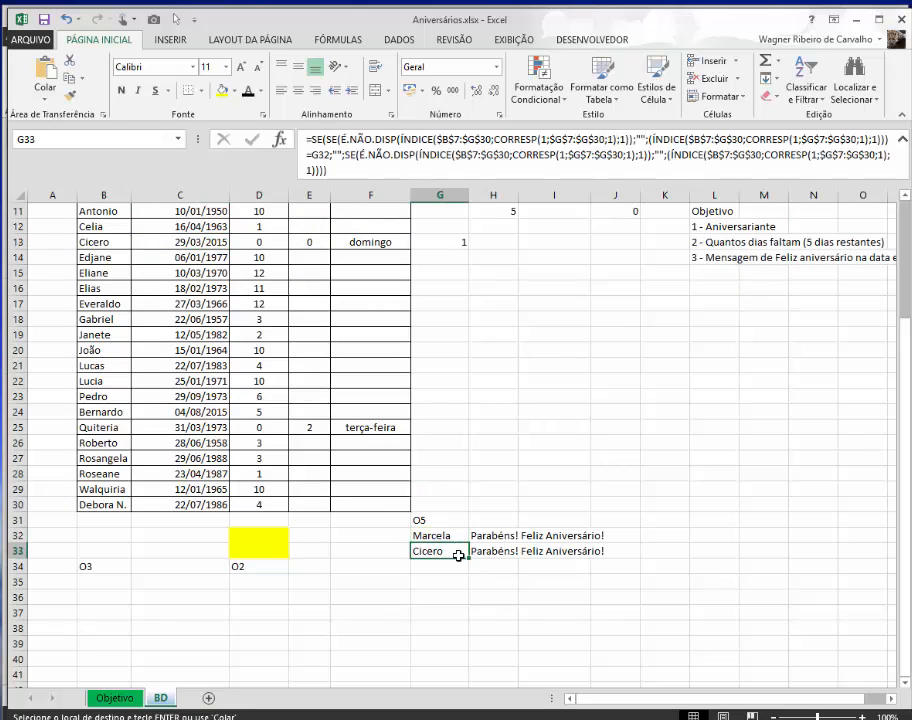
click(460, 539)
click(461, 562)
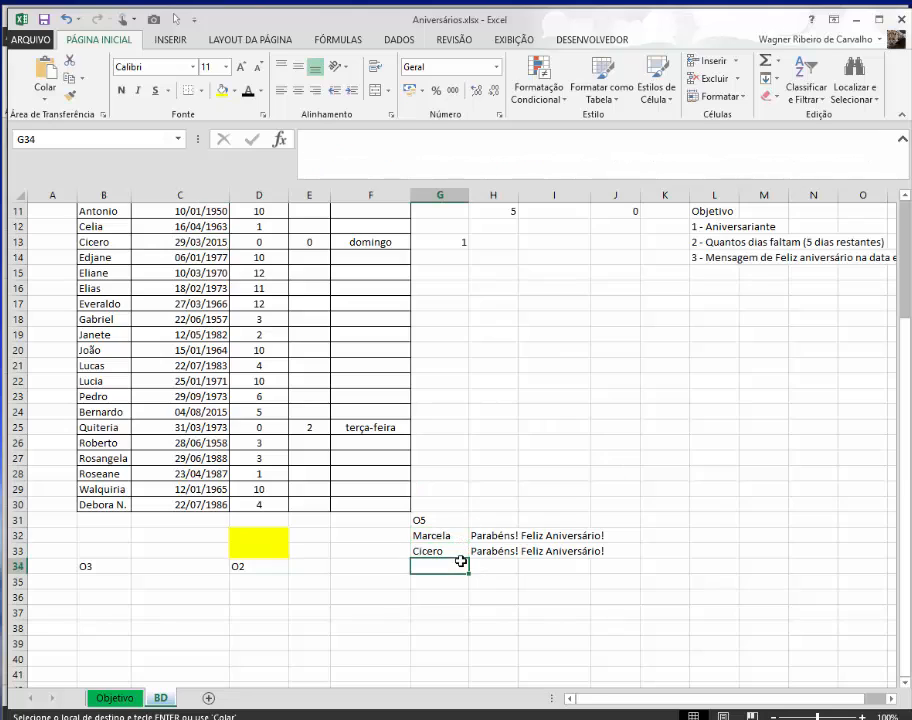
Compare the second birthday-name lookup formula in G33 with the one in B33.
click(460, 550)
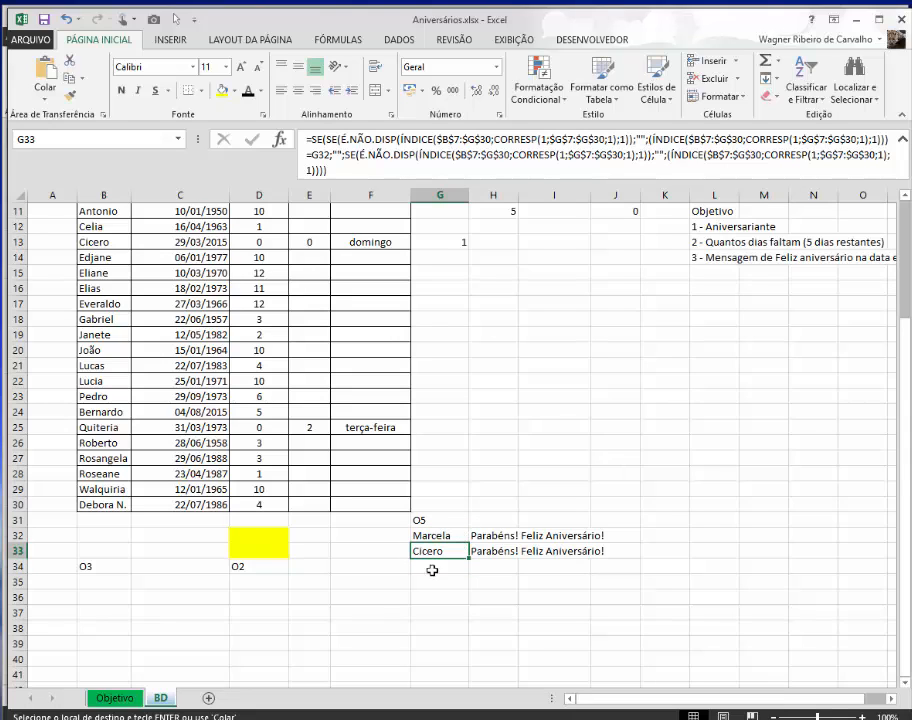
click(106, 552)
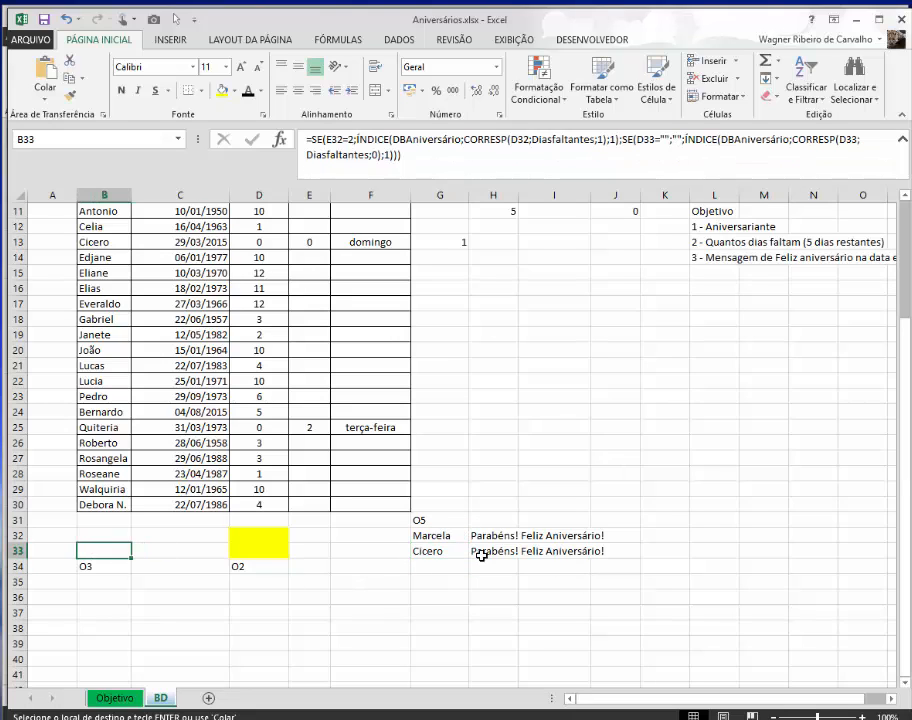
click(450, 554)
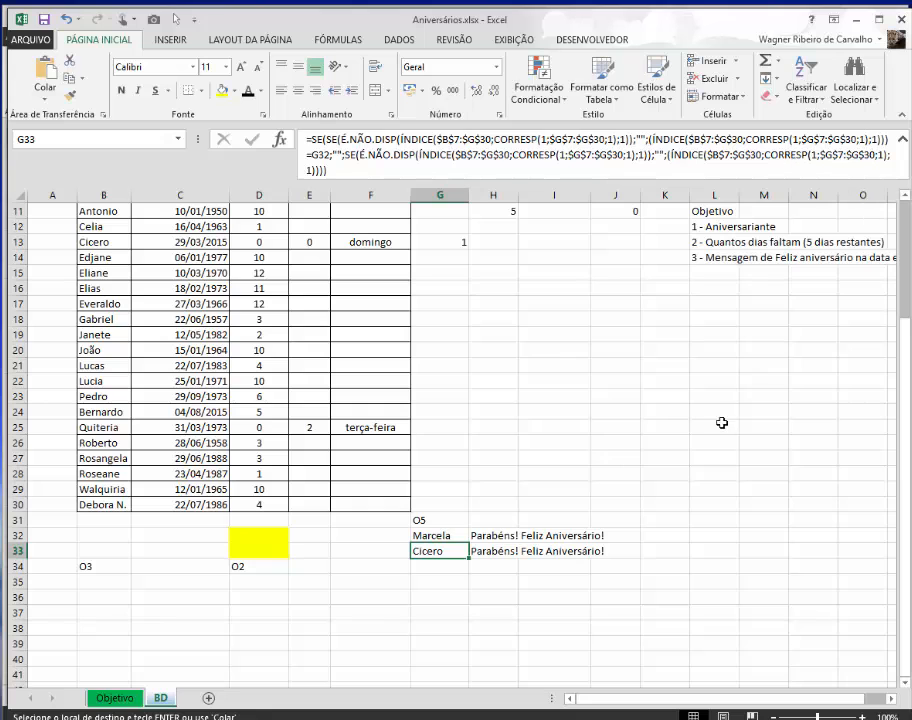
click(619, 462)
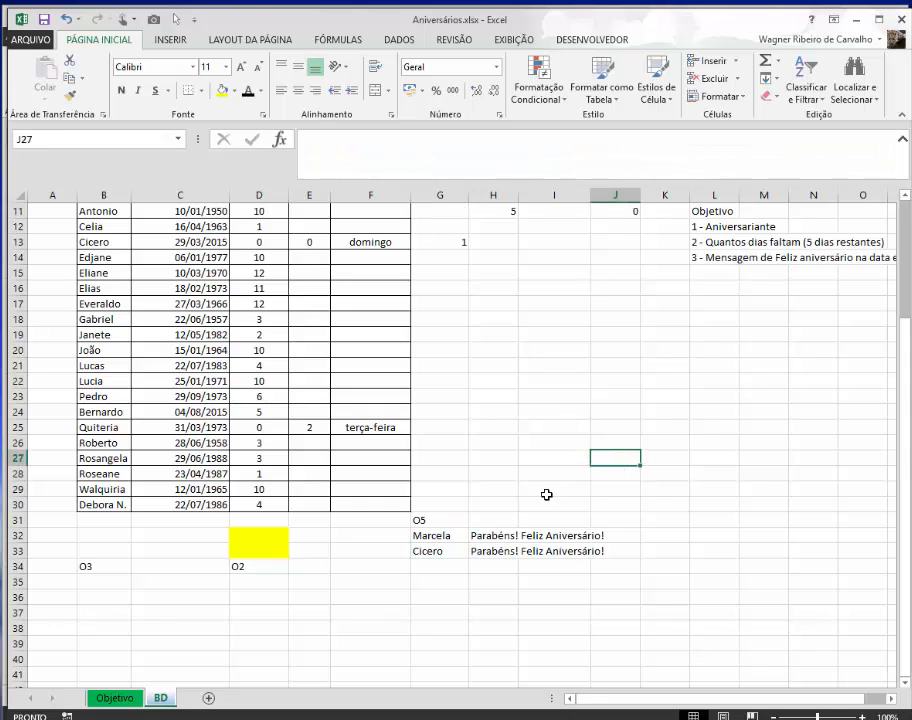
Review the same-day birthday rows and their congratulation messages on the BD sheet and in the Objetivo sheet's panel.
scroll(402, 455, up, 2)
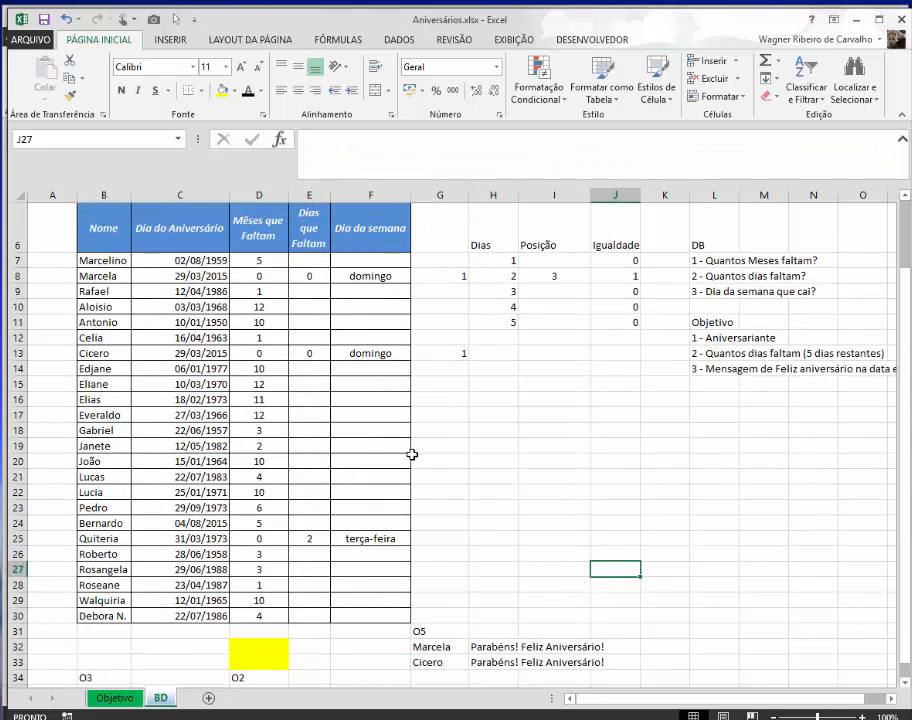
scroll(540, 640, down, 2)
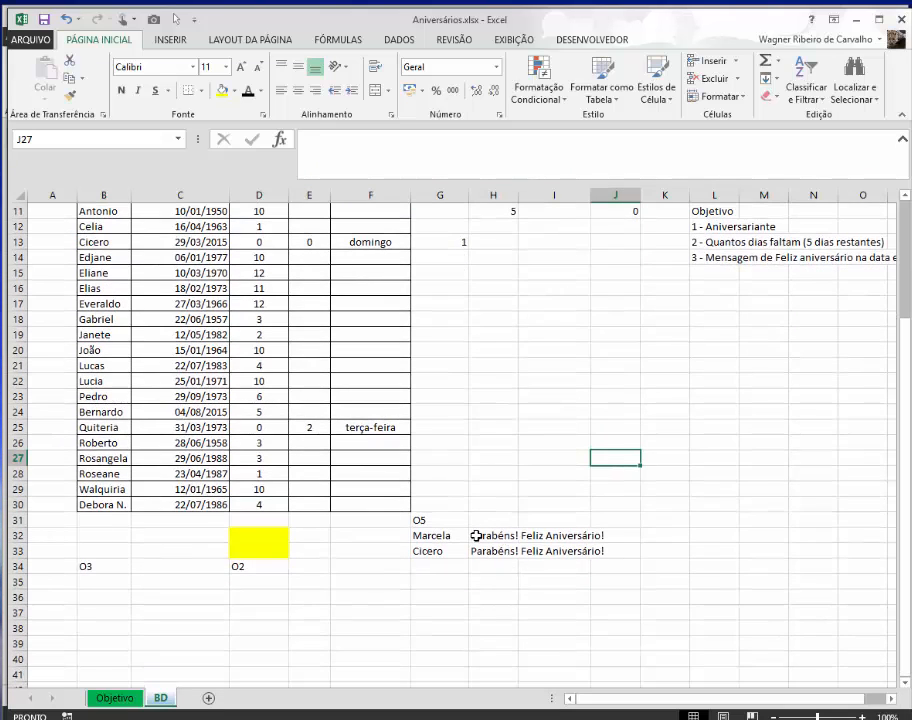
scroll(490, 432, up, 3)
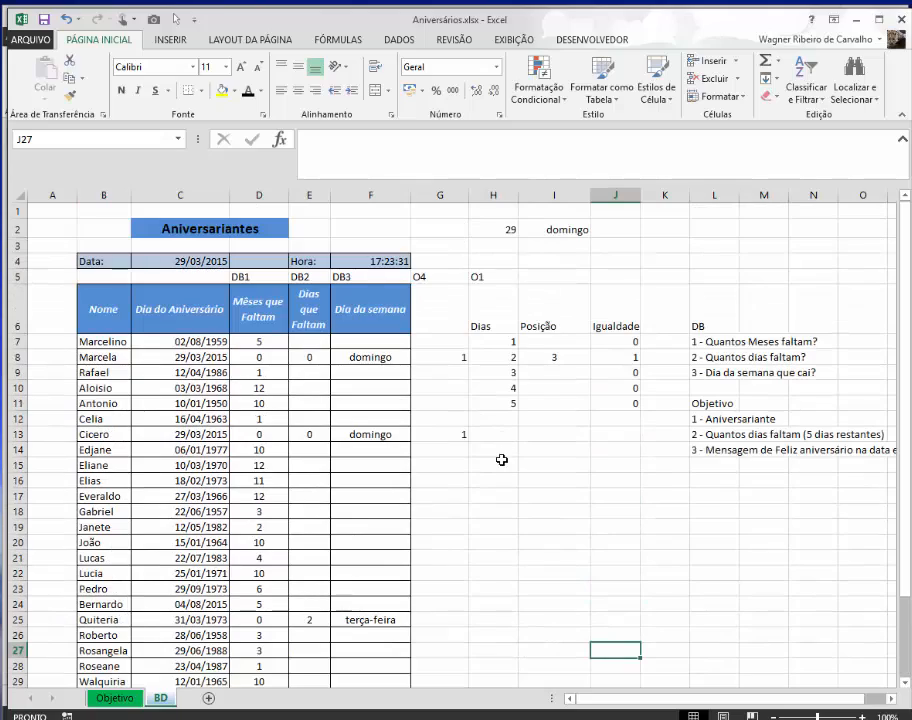
scroll(503, 462, down, 4)
scroll(502, 463, up, 4)
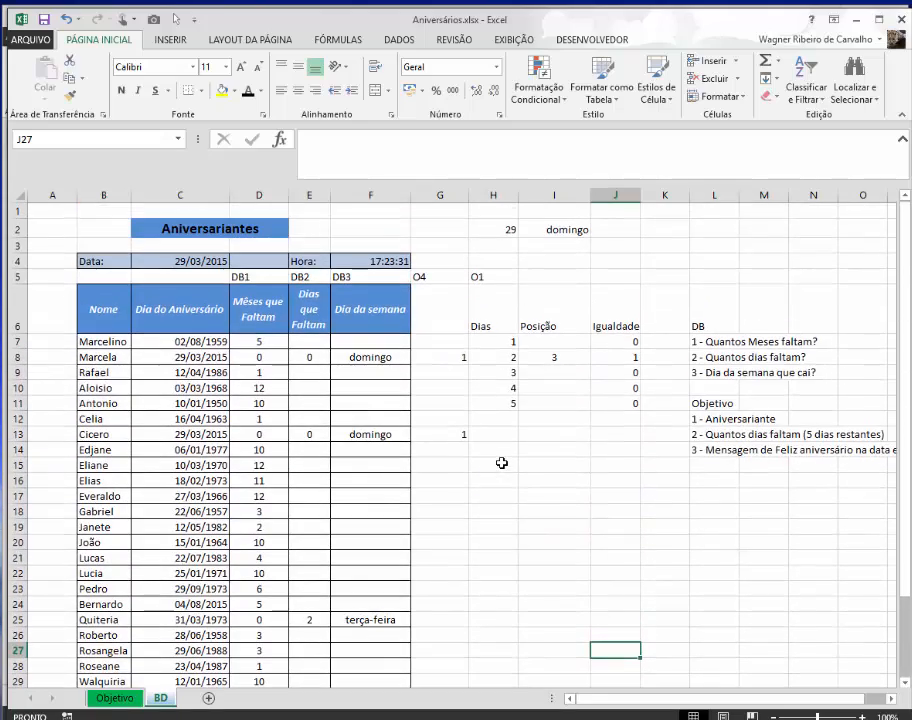
scroll(511, 467, down, 5)
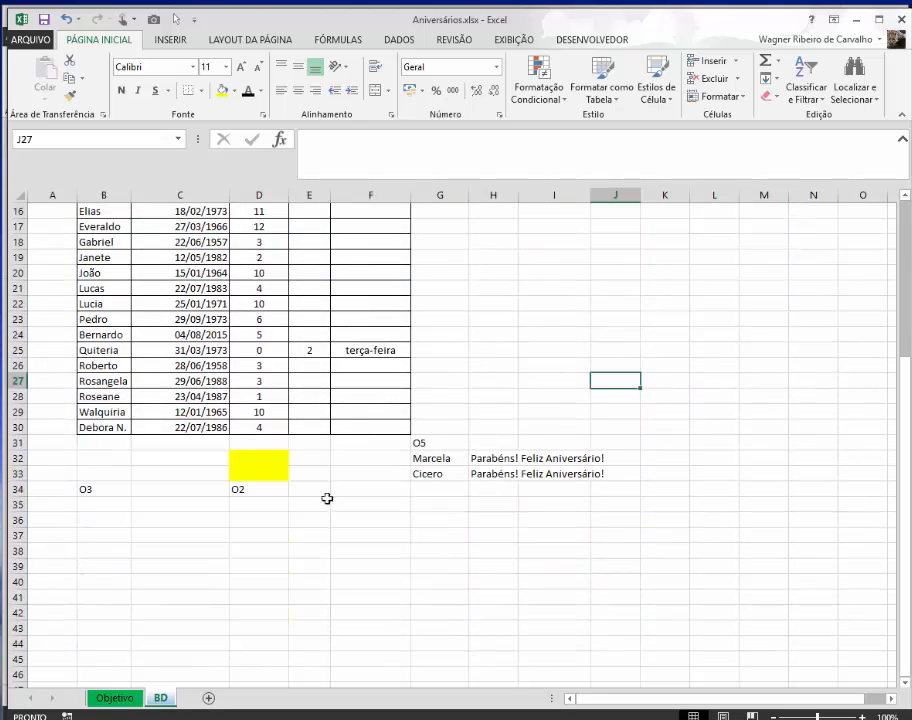
click(118, 697)
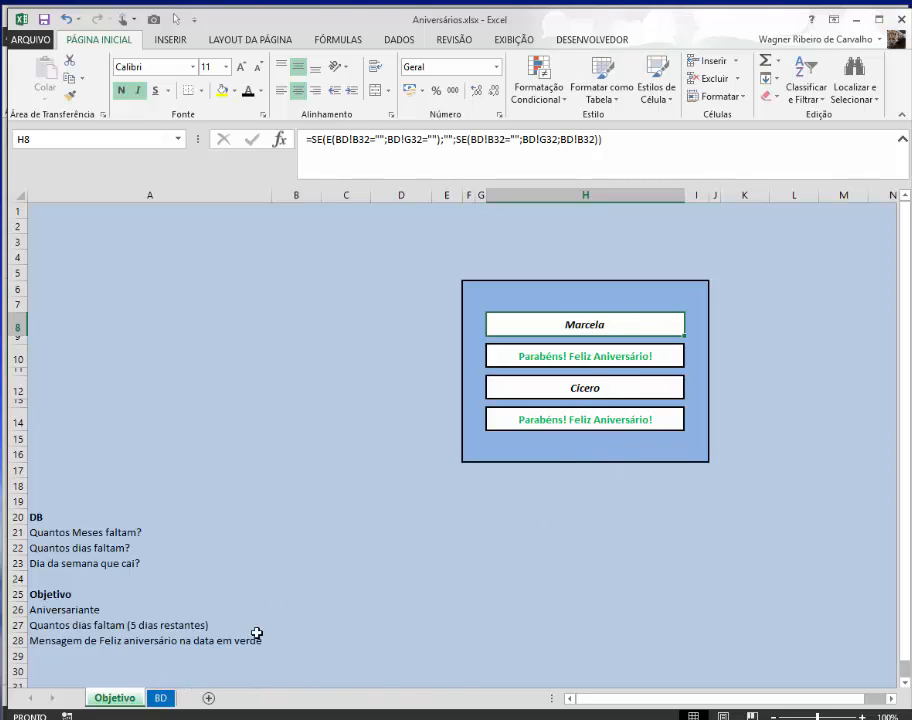
Copy the birthday dates from the BD sheet of ( 1)Aniversariante.xlsx into C7:C30 of the BD sheet in Aniversários.xlsx.
click(160, 698)
scroll(251, 496, up, 5)
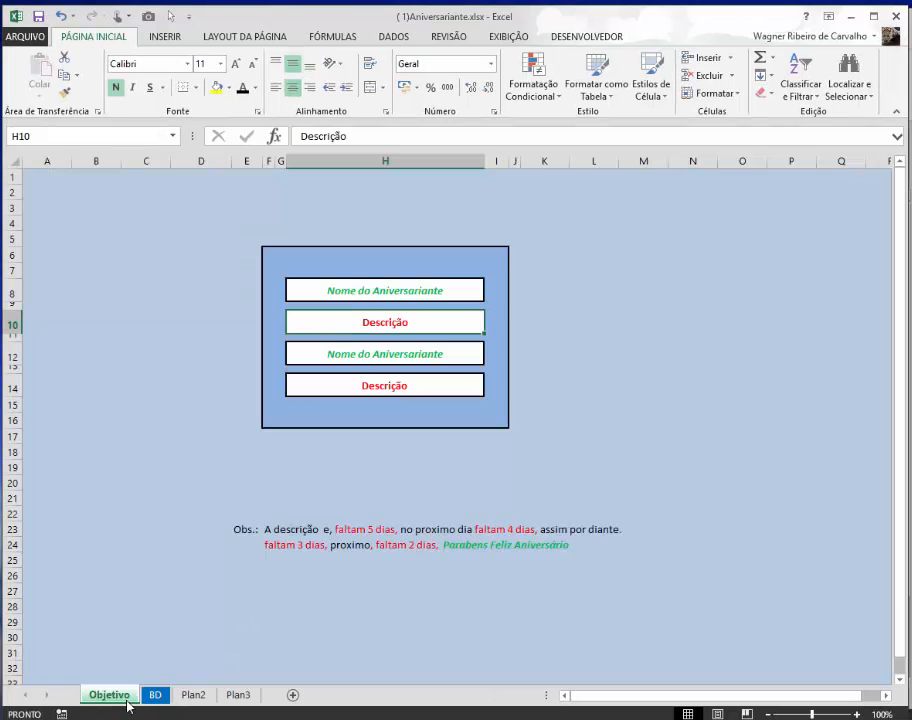
click(156, 695)
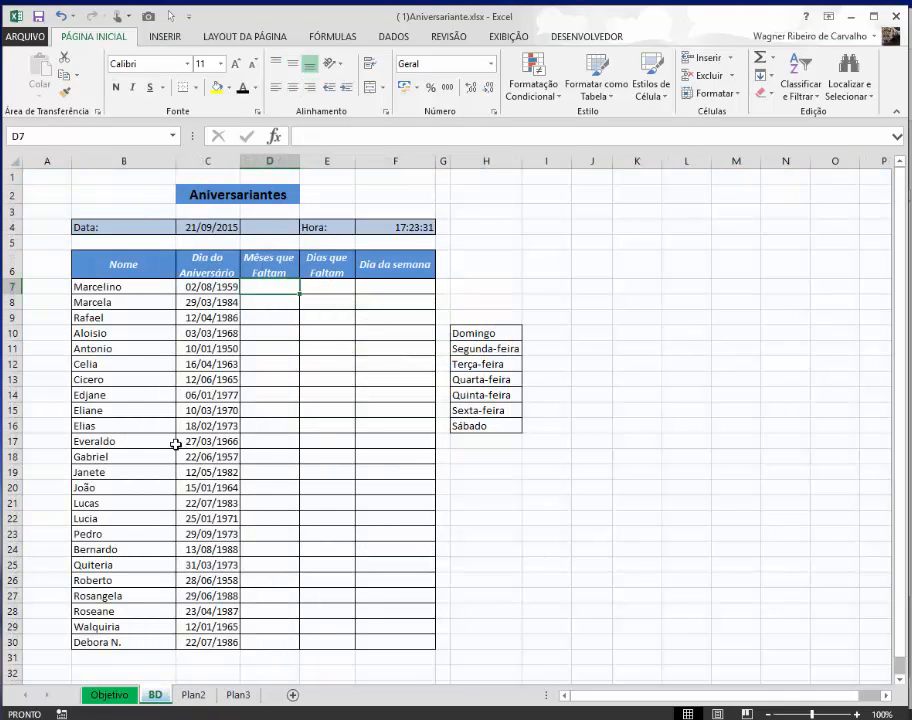
drag(210, 286, 213, 638)
key(ctrl+c)
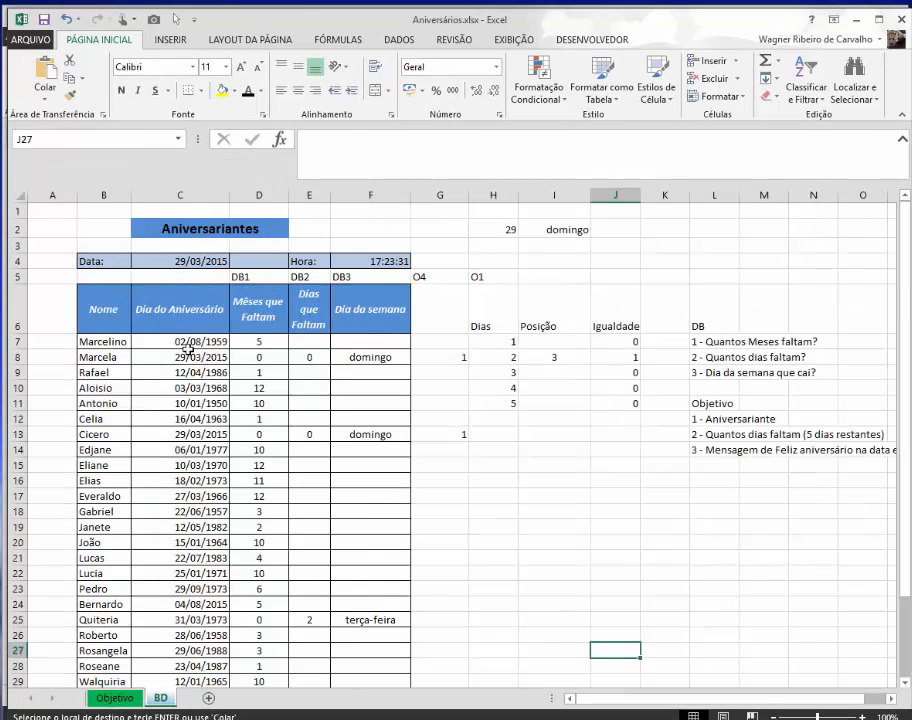
click(188, 342)
key(ctrl+v)
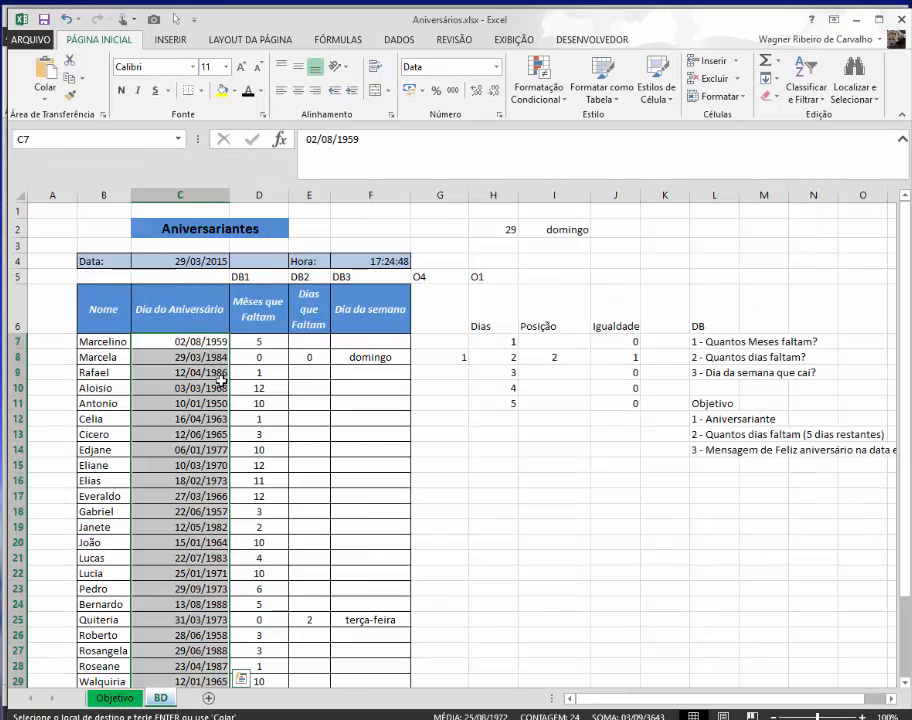
Replace the fixed date in C4 with the formula =HOJE().
click(197, 261)
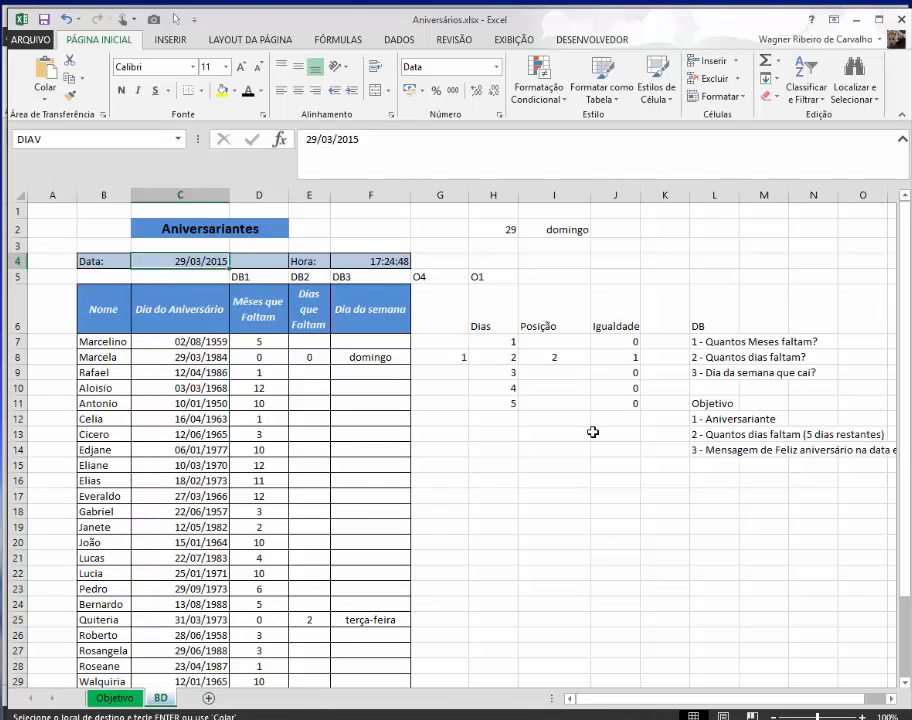
text(=)
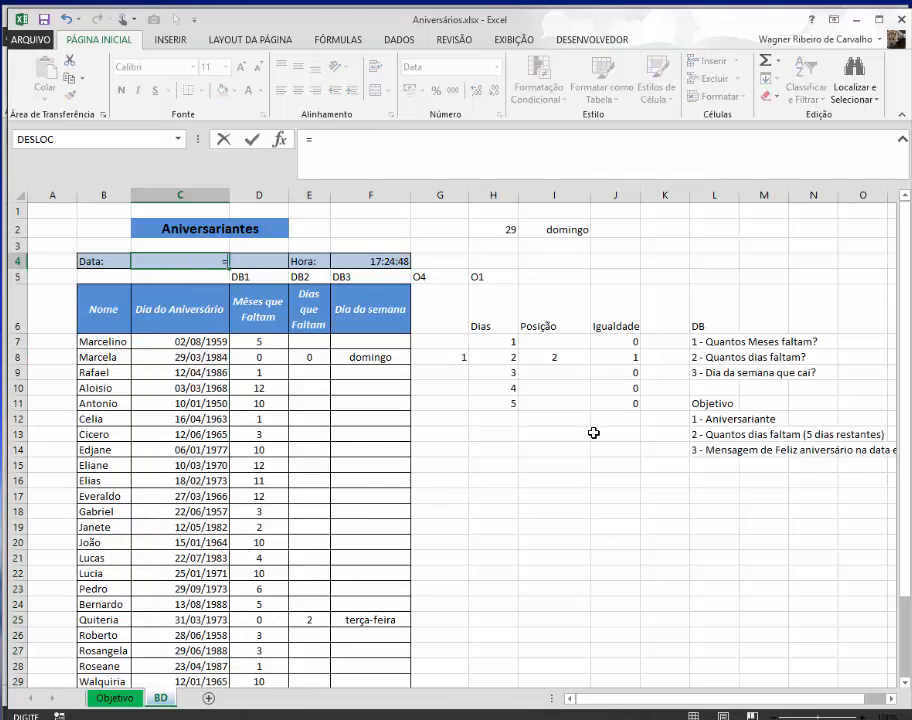
text(hoje())
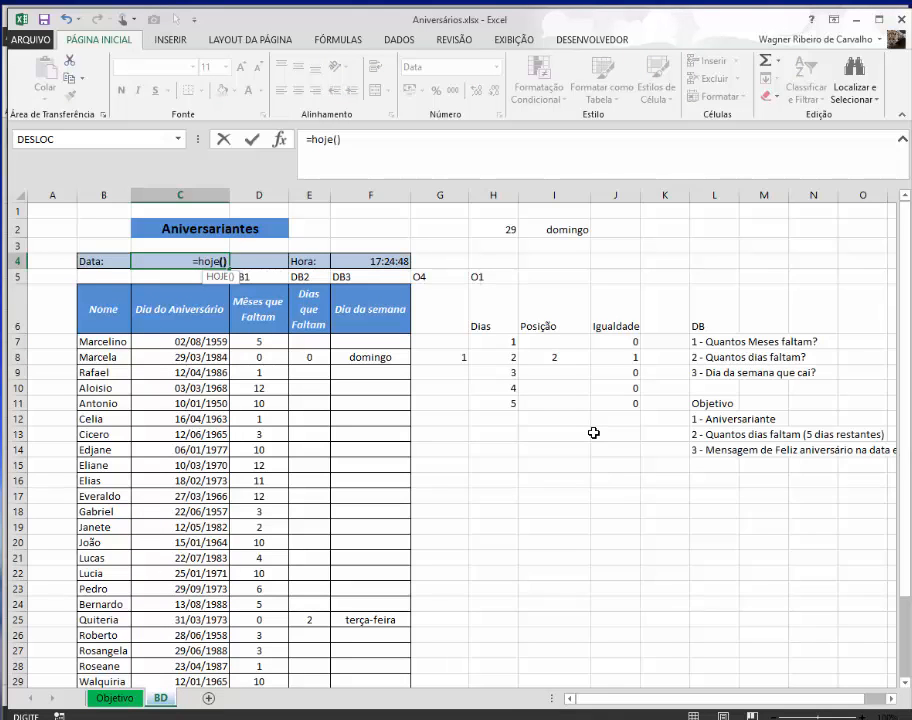
key(Return)
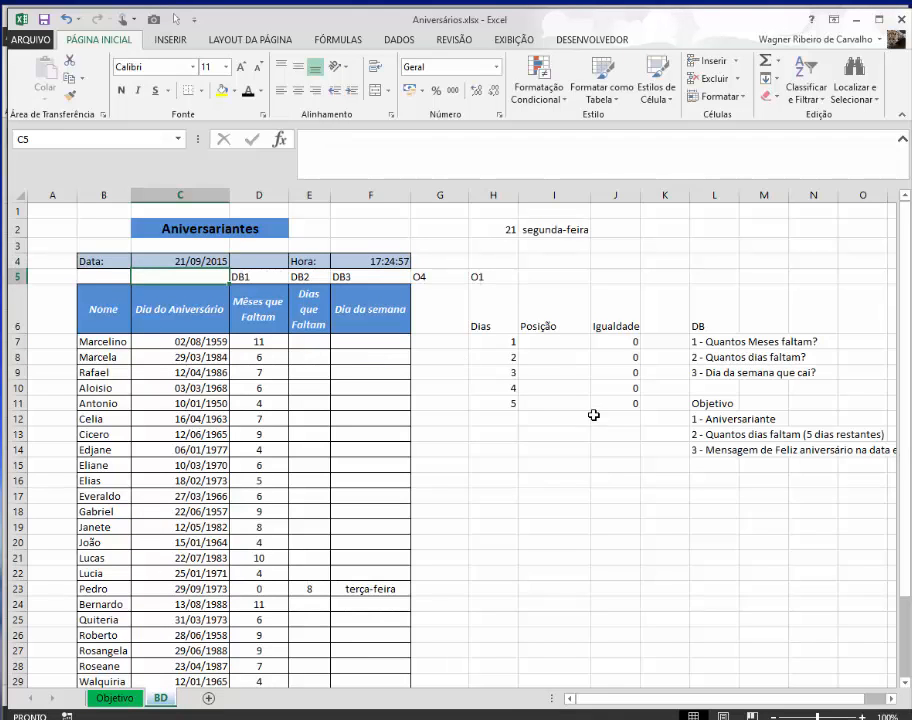
Check the Objetivo sheet's panel against the name lookup cells B32:B33 and G32:G33 on the BD sheet.
click(121, 702)
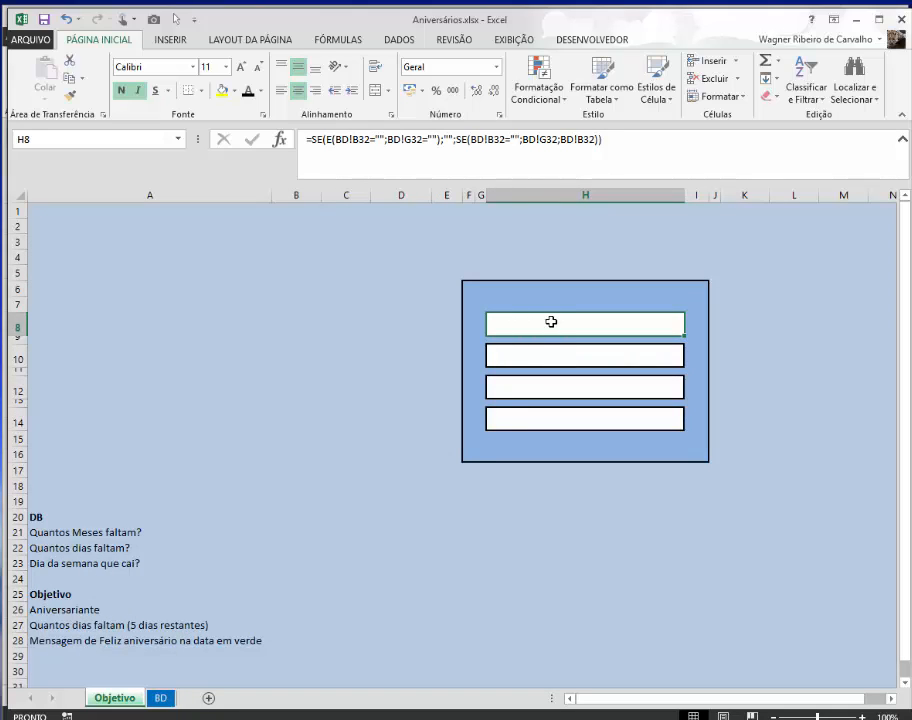
click(115, 684)
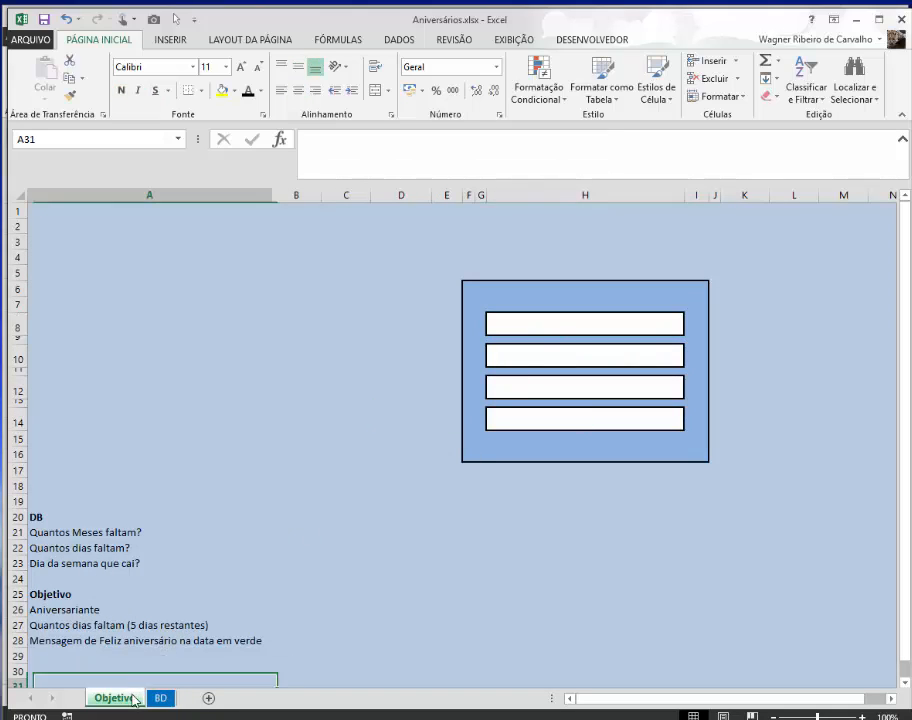
click(161, 698)
scroll(117, 469, down, 5)
drag(117, 459, 109, 475)
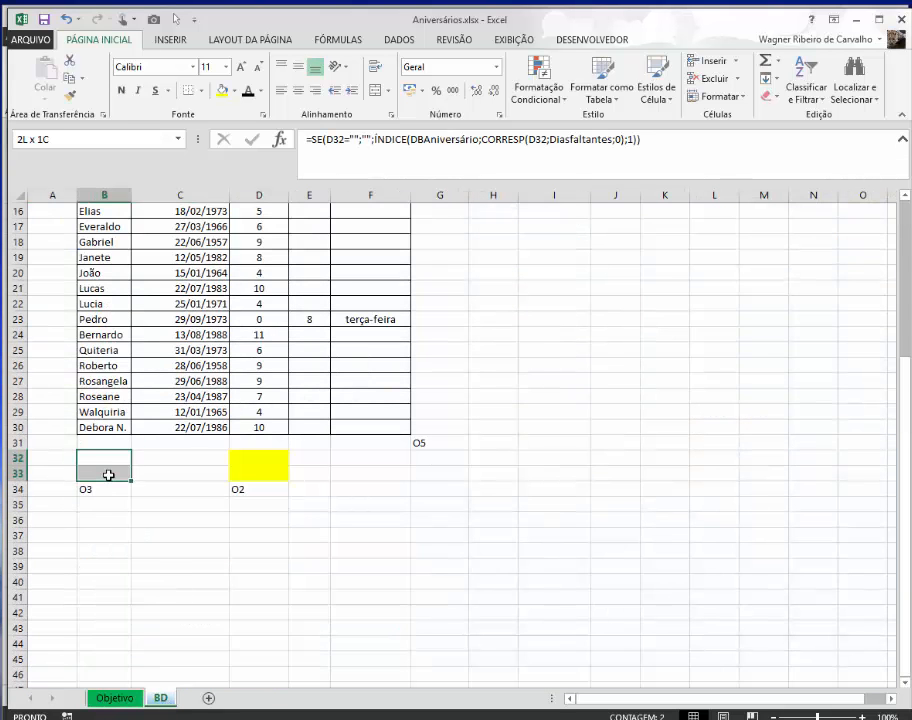
mouse_move(456, 457)
mouse_down()
mouse_move(444, 466)
mouse_move(458, 478)
mouse_up()
drag(104, 452, 104, 472)
drag(442, 456, 440, 478)
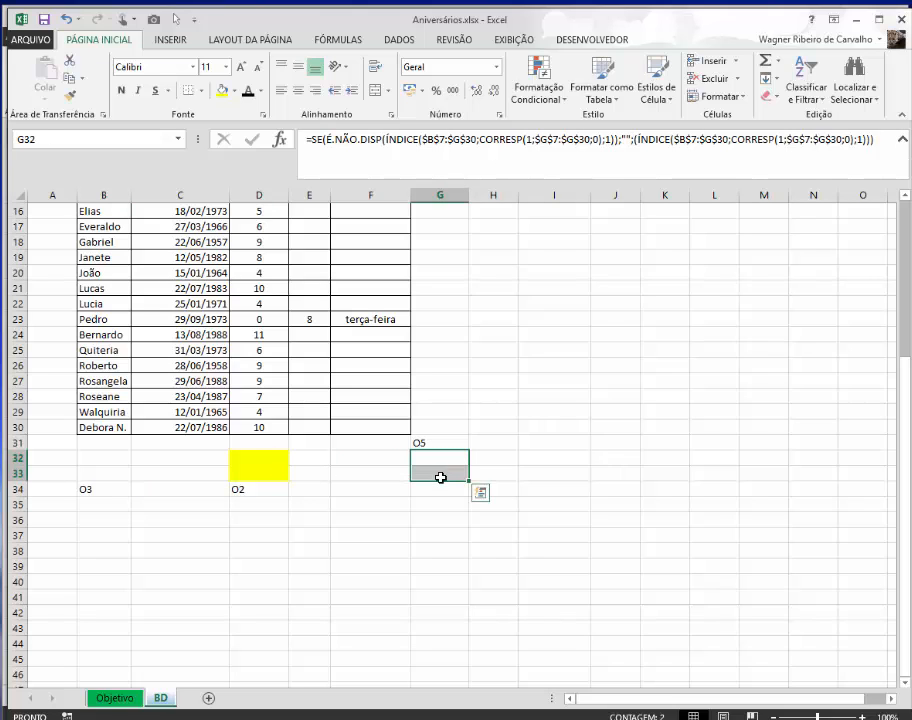
Inspect the first name formula in H8 of the Objetivo sheet, including its E condition on BD!B32 and BD!G32.
scroll(415, 416, up, 5)
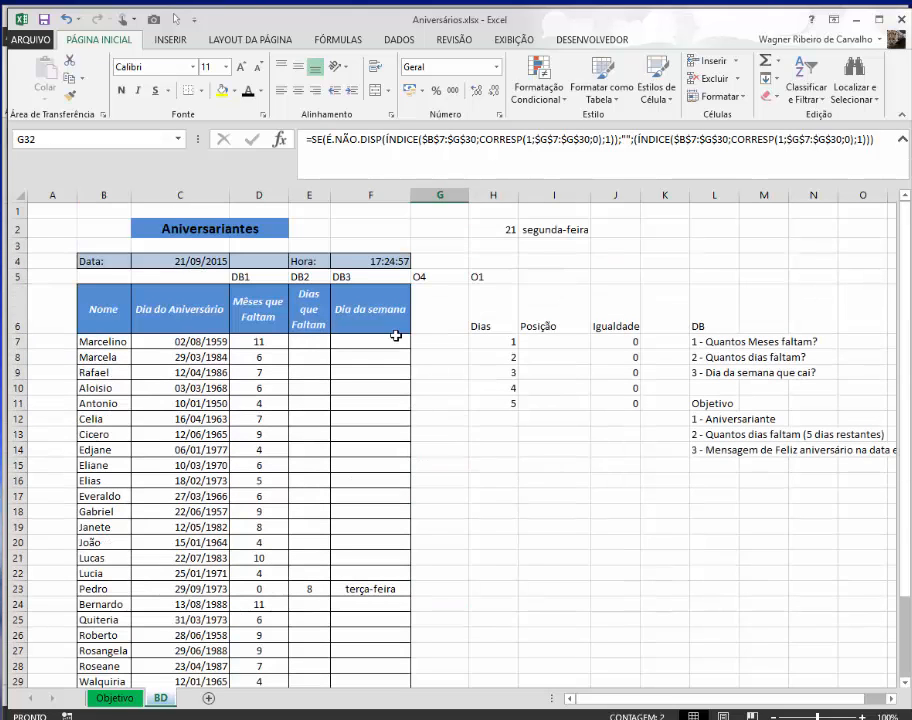
click(114, 698)
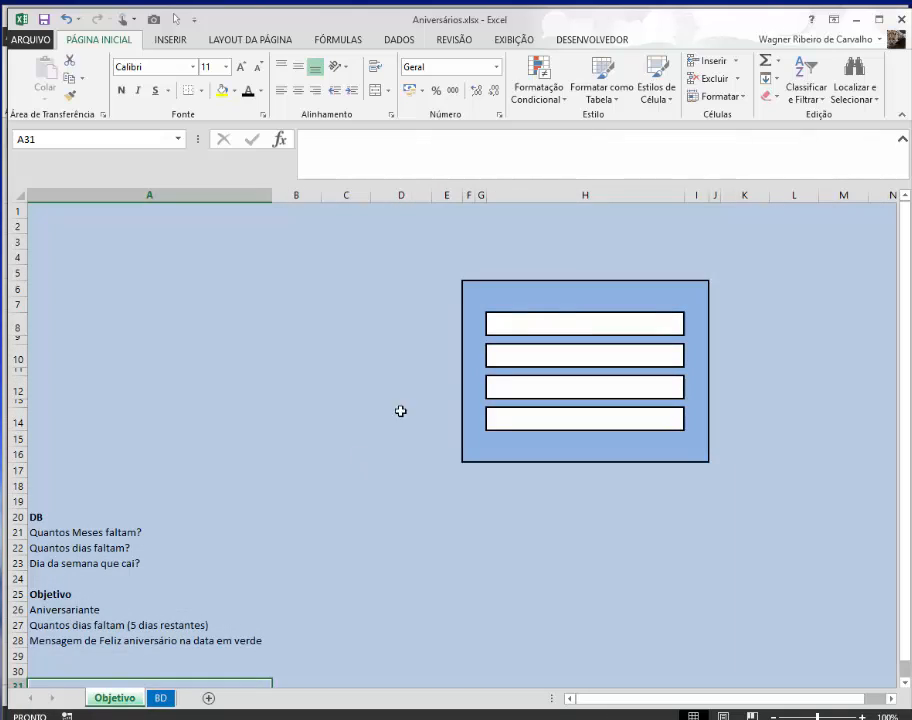
click(568, 324)
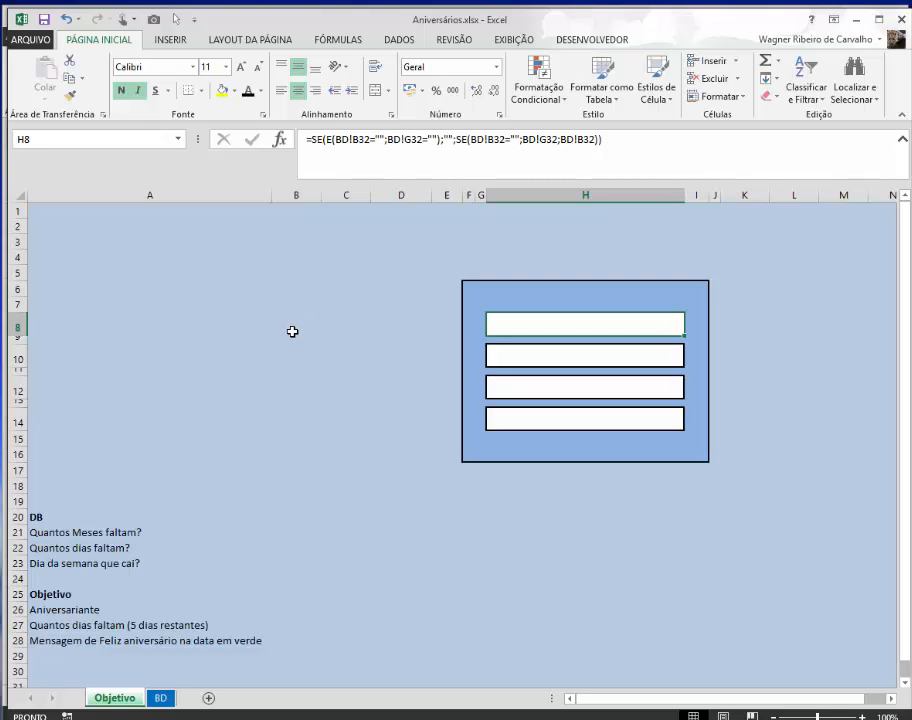
Enter the test value 1 in cells B8 and C8 of the Objetivo sheet.
click(263, 326)
click(301, 326)
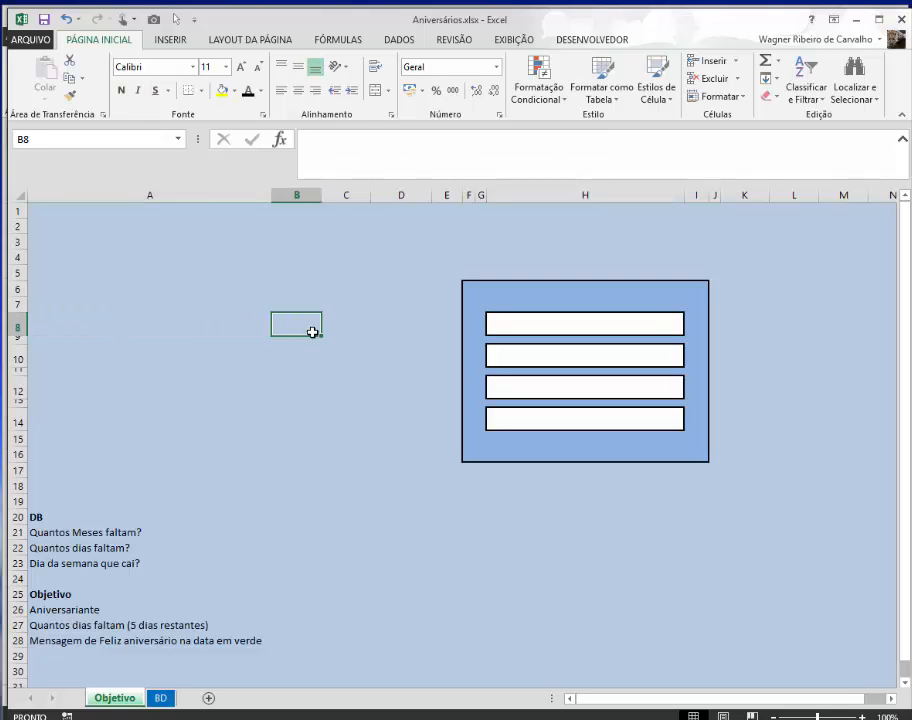
text(1)
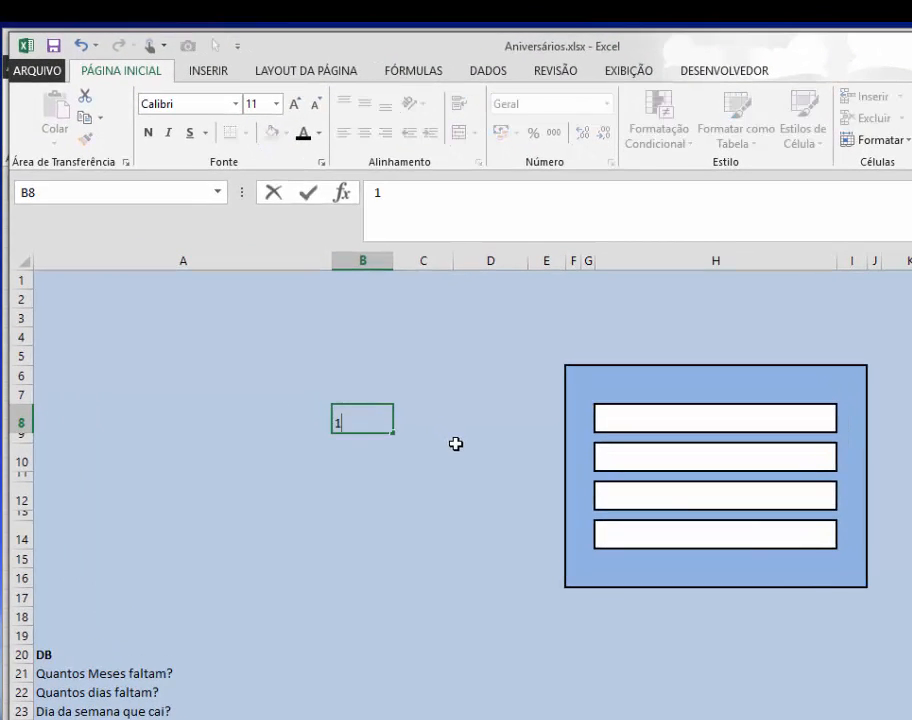
key(Return)
text(1)
key(Escape)
key(Up)
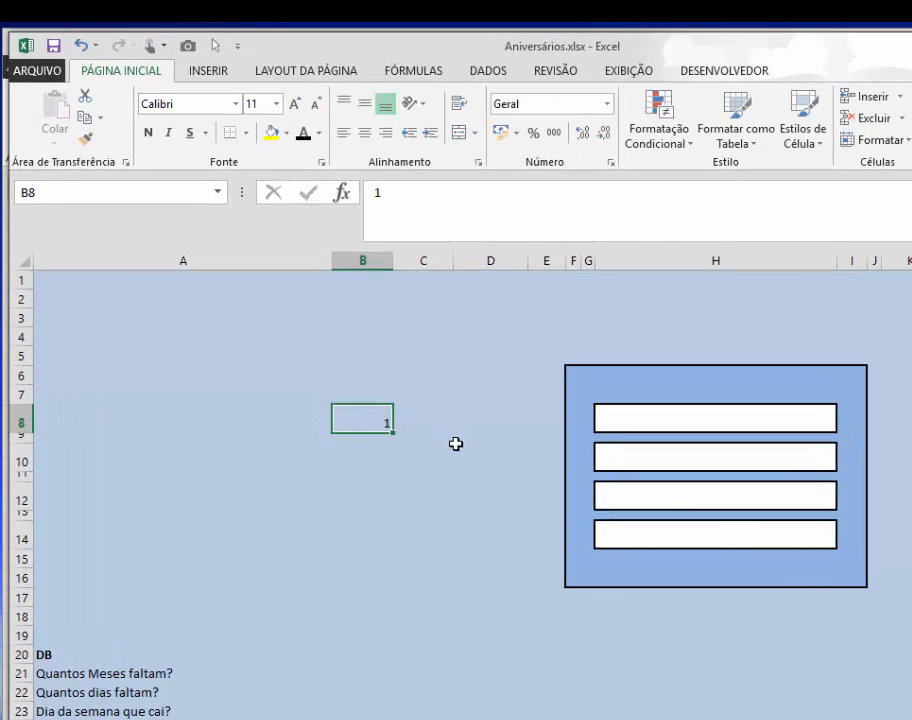
key(Right)
text(1)
key(Left)
Enter the formula =SE(E(B8=1;C8=1);"OK";"N") in cell A8 of the Objetivo sheet.
key(Left)
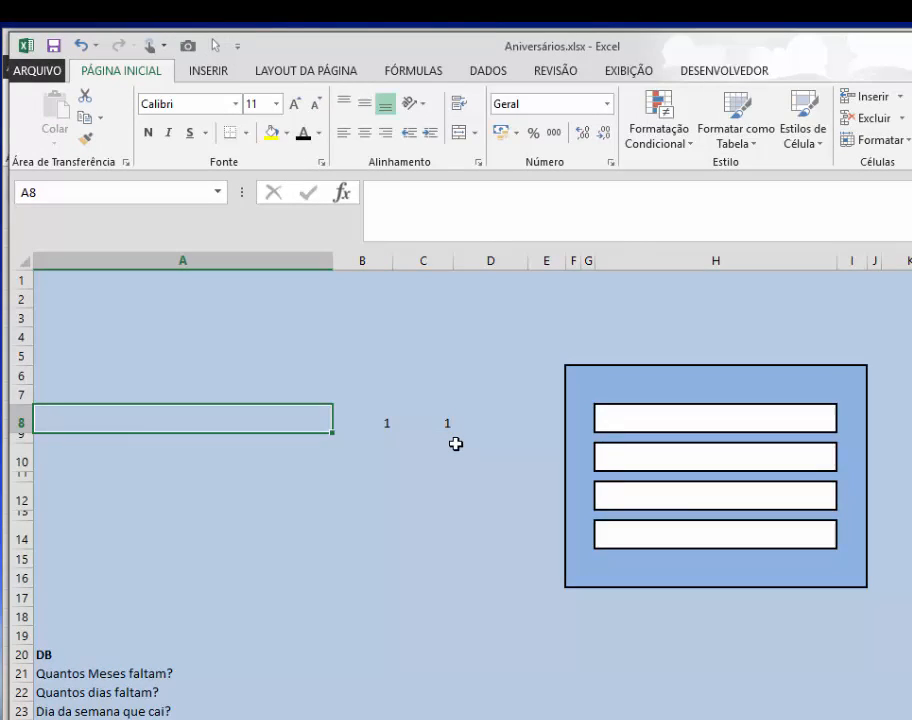
text(=)
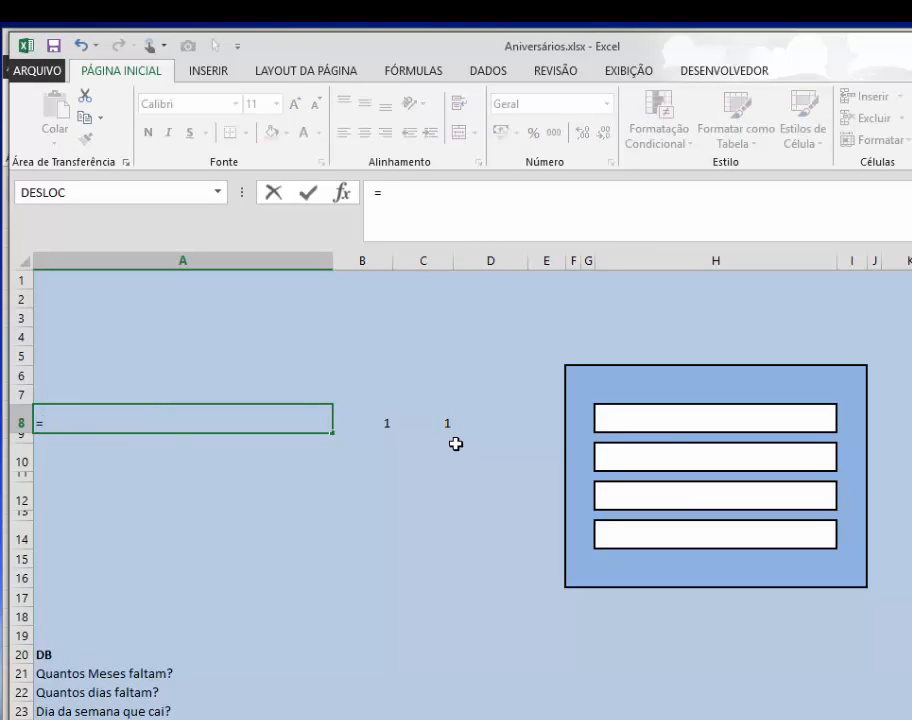
text(se()
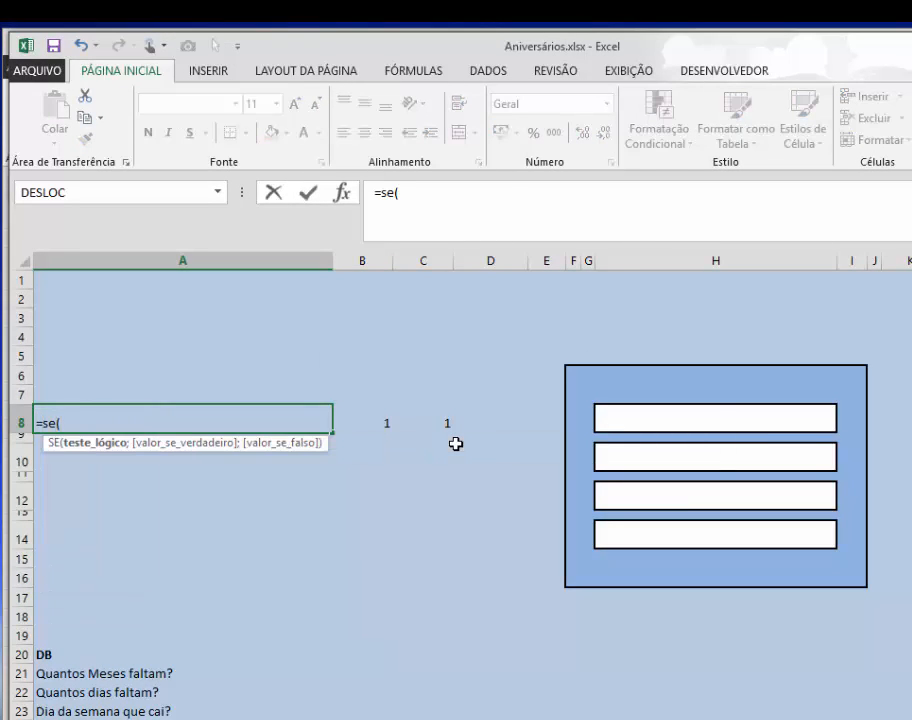
text(e)
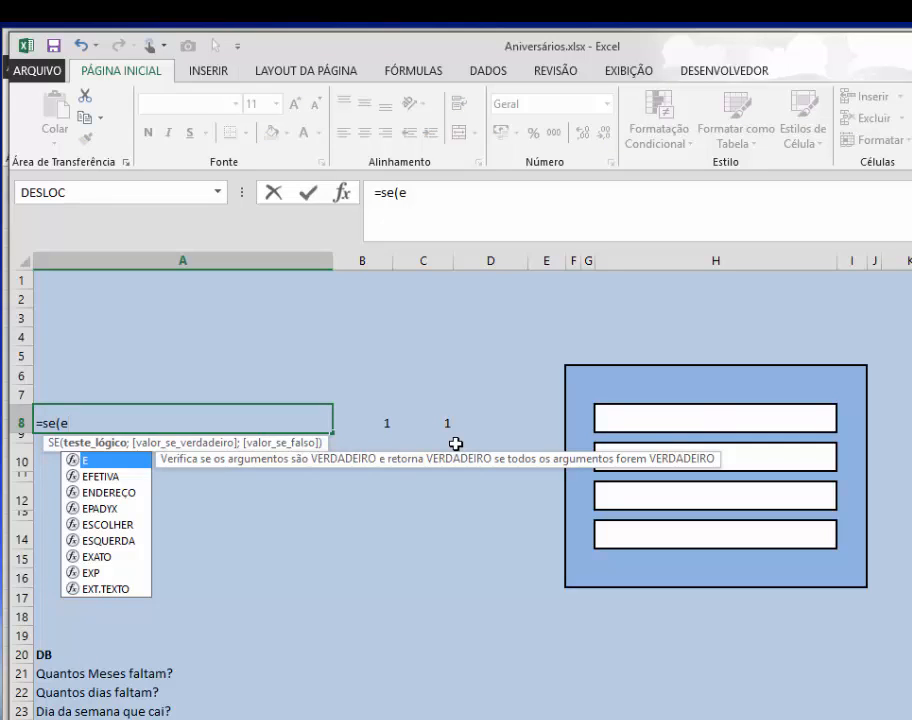
text(()
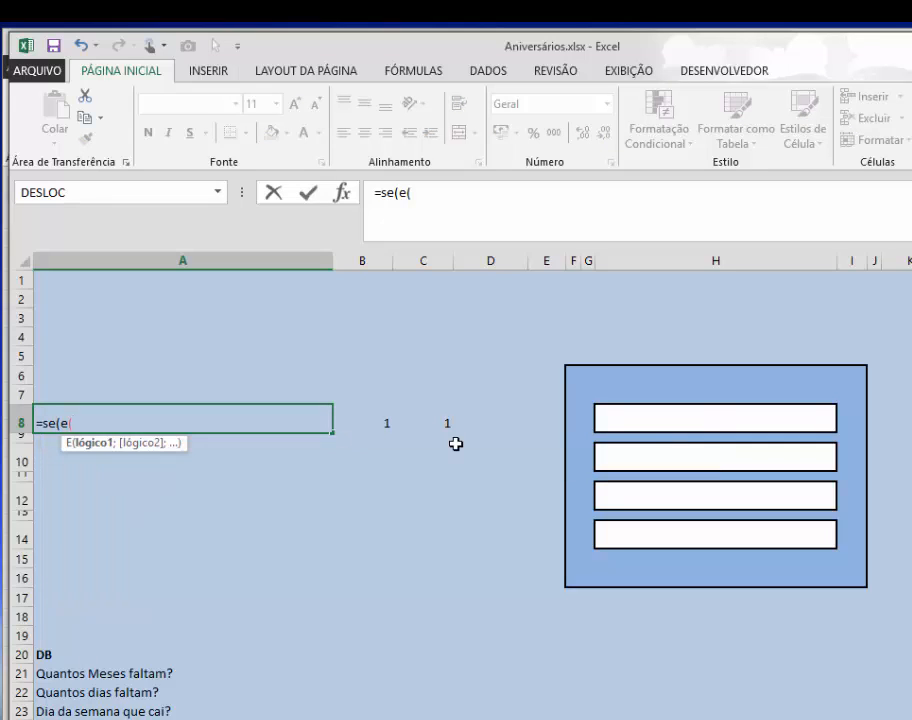
click(378, 420)
text(=1)
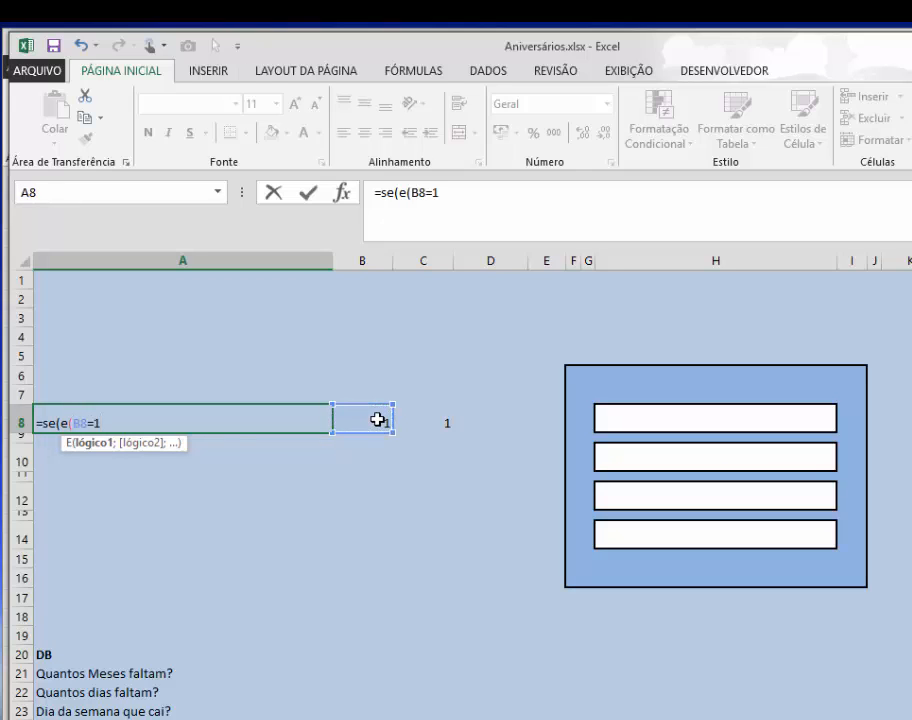
text(;)
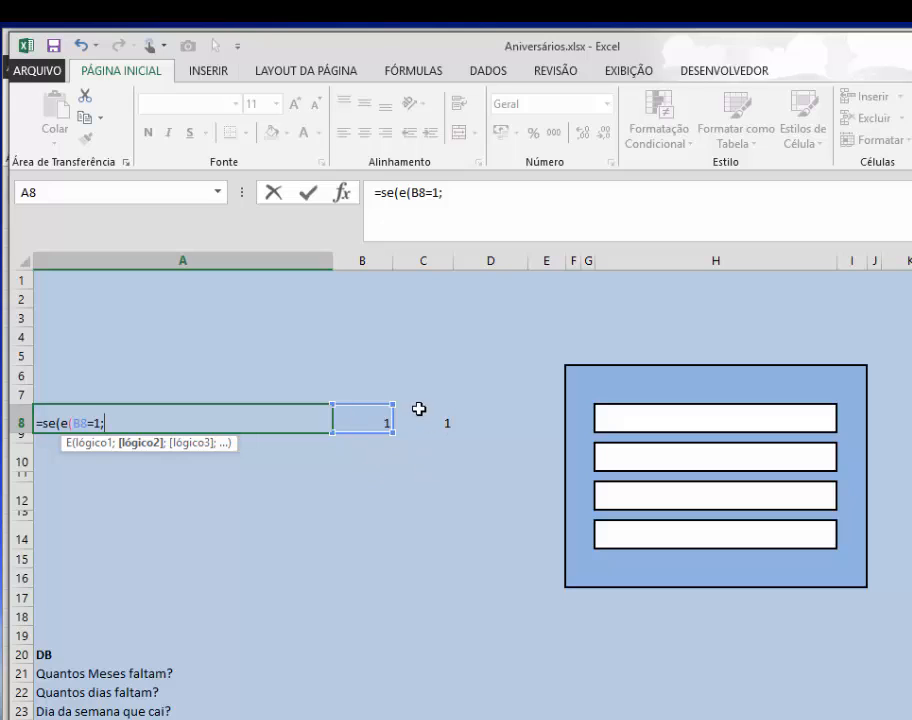
click(422, 419)
text(=1)
key(BackSpace)
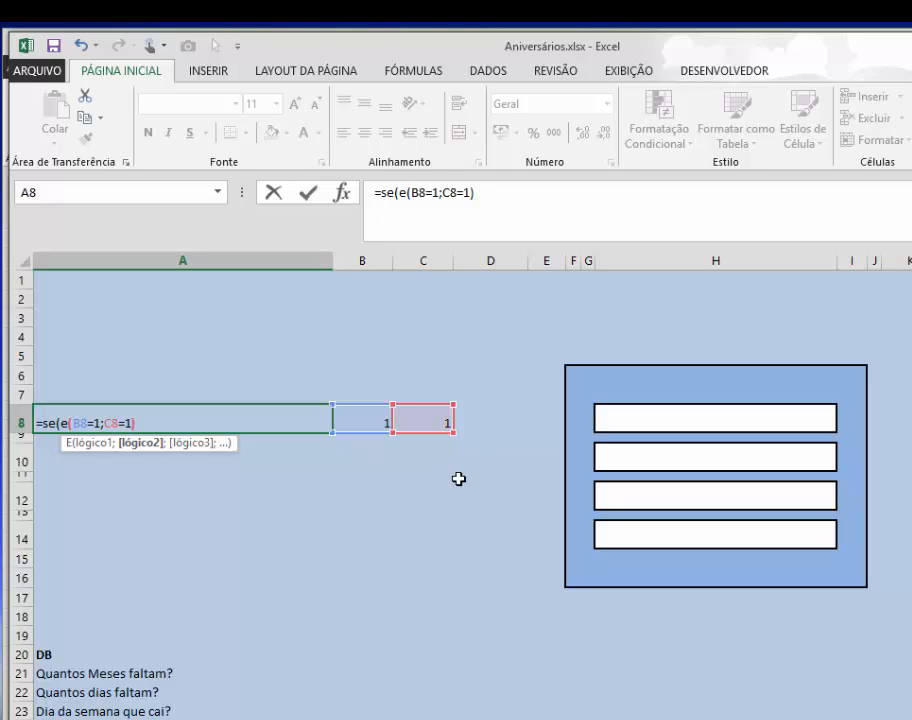
text(;)
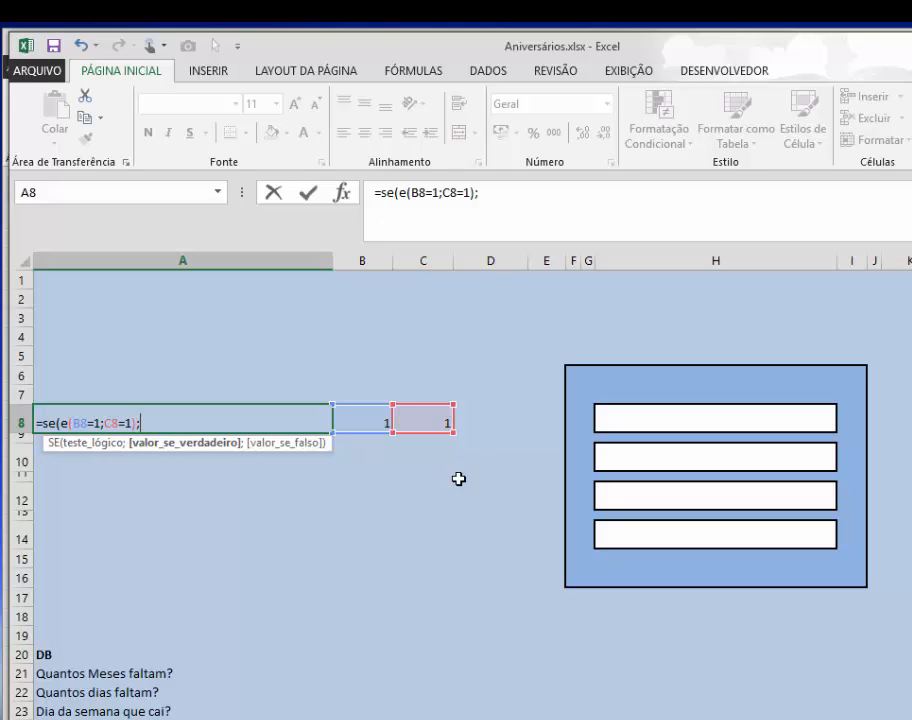
text("OK";")
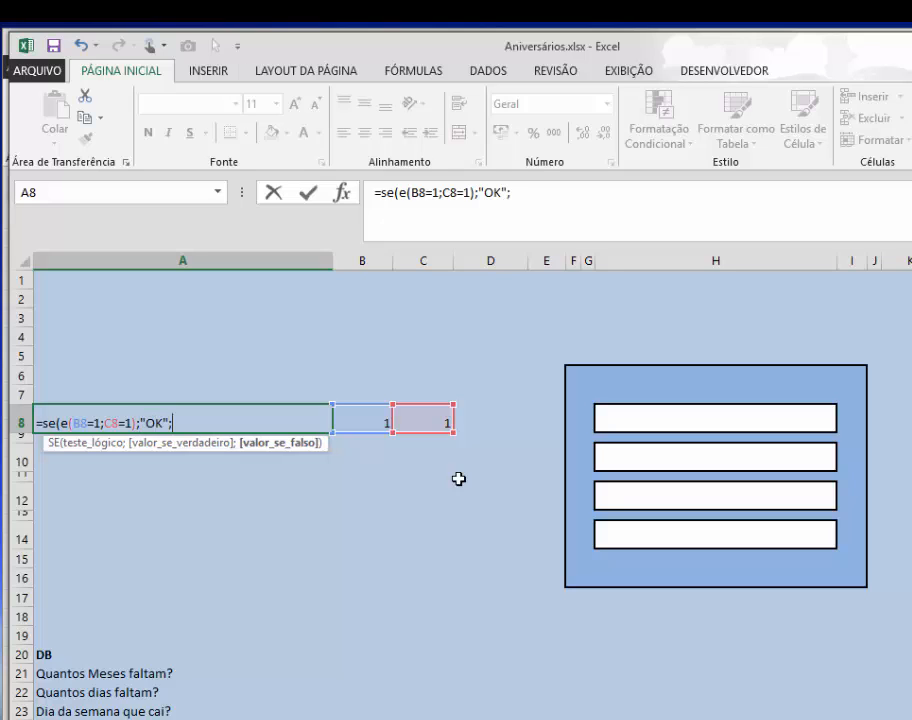
text(N")
key(Return)
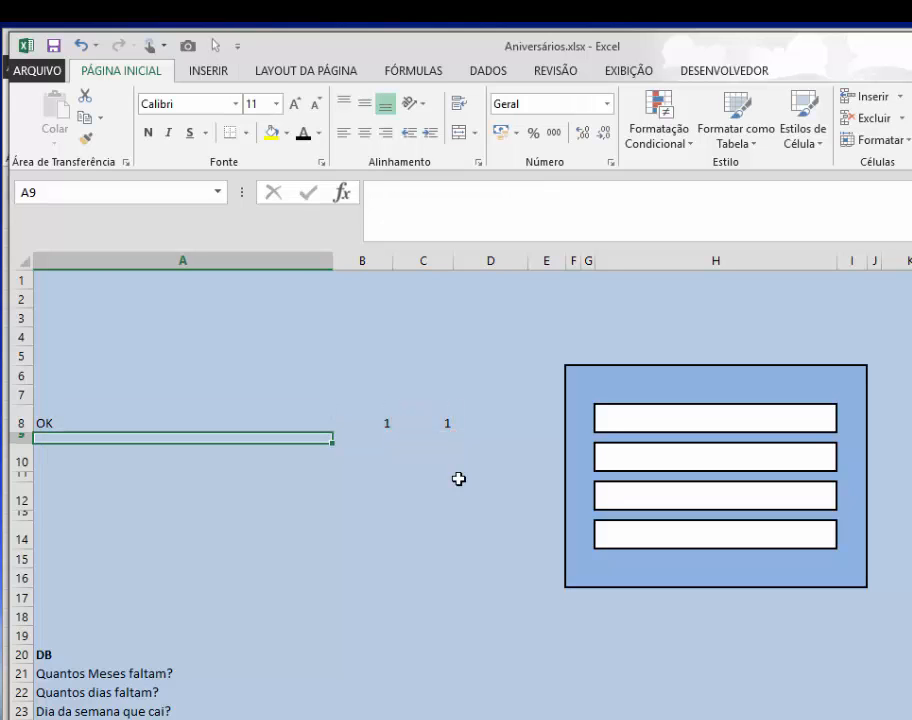
Review the A8 test formula, set C8 to 2, and check the result in A8.
key(Up)
key(Right)
key(Left)
key(F2)
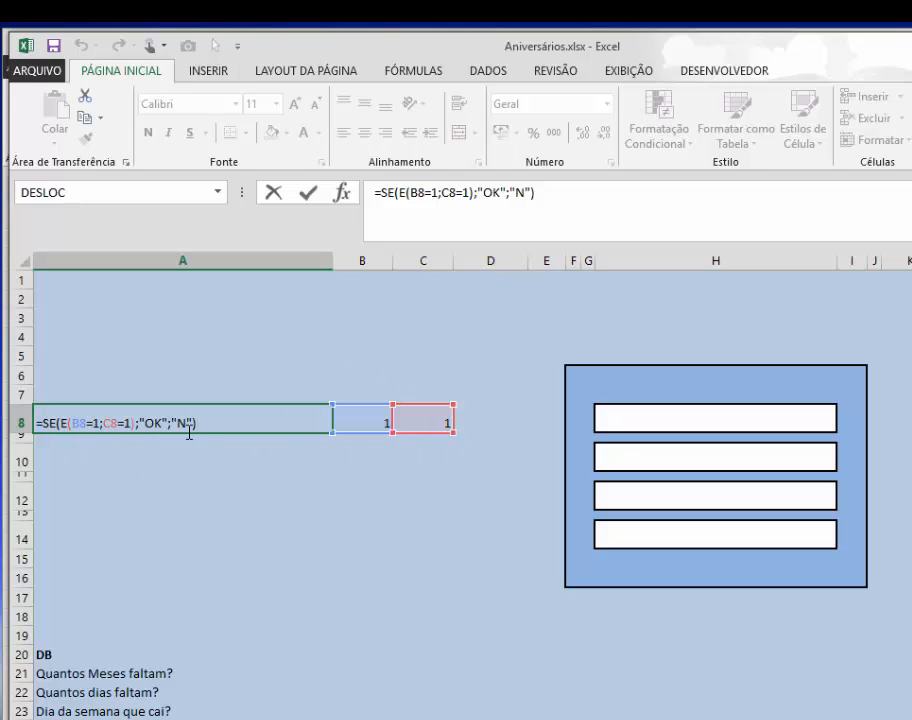
click(430, 422)
text(2)
key(Return)
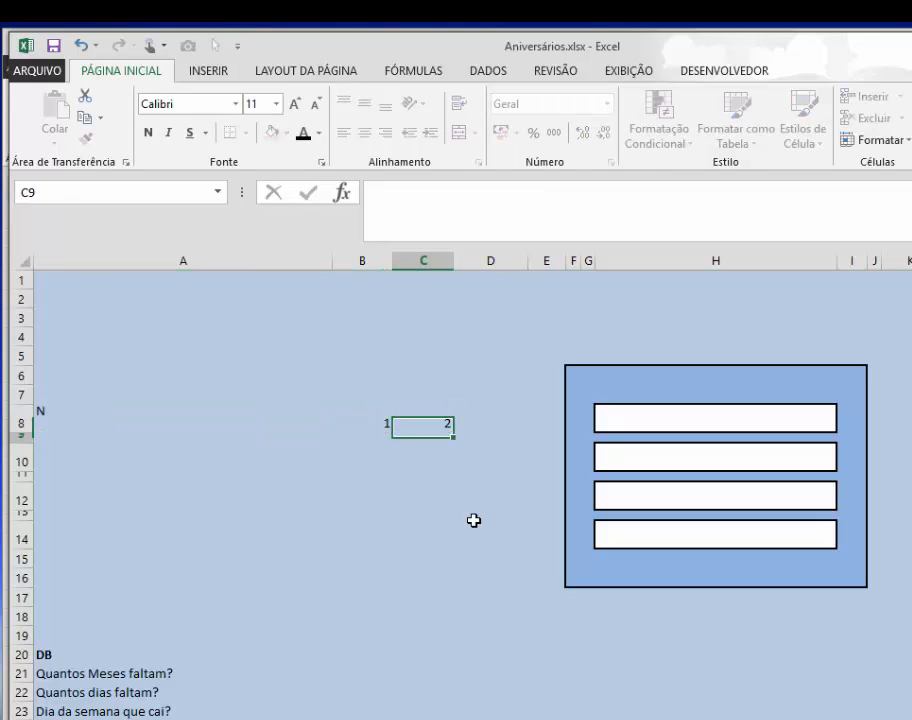
key(Up)
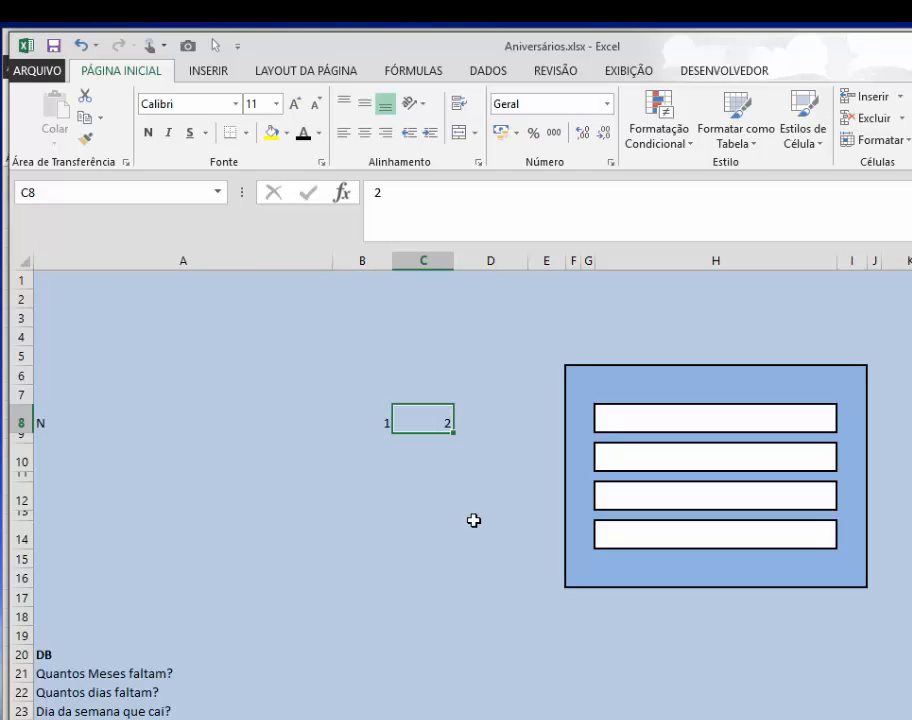
key(Left)
key(Left)
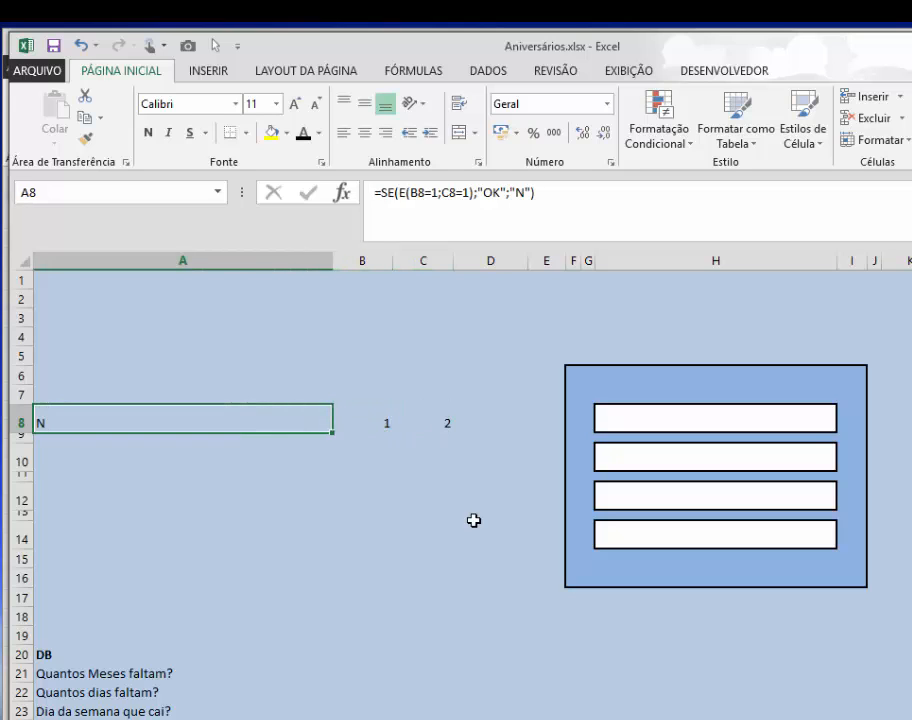
Restore the test values in B8 and C8 to 1 so both E conditions are met.
key(Right)
key(Left)
key(Right)
key(Right)
key(Left)
key(Right)
key(Left)
key(Right)
key(Left)
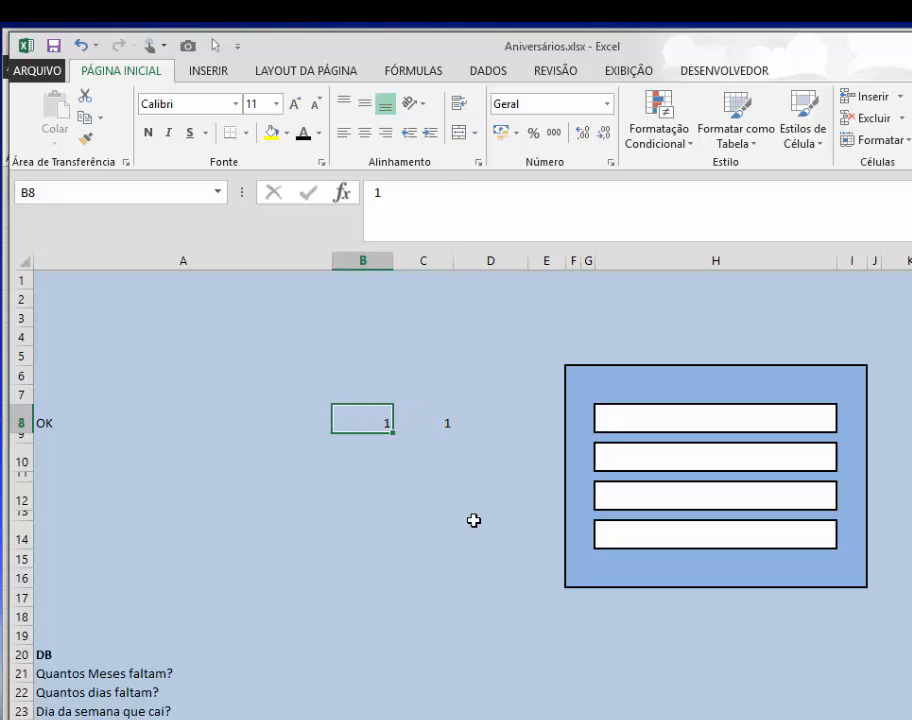
Examine the E condition in H8 of the Objetivo sheet and the two cells it tests, B32 and G32 on the BD sheet.
click(690, 424)
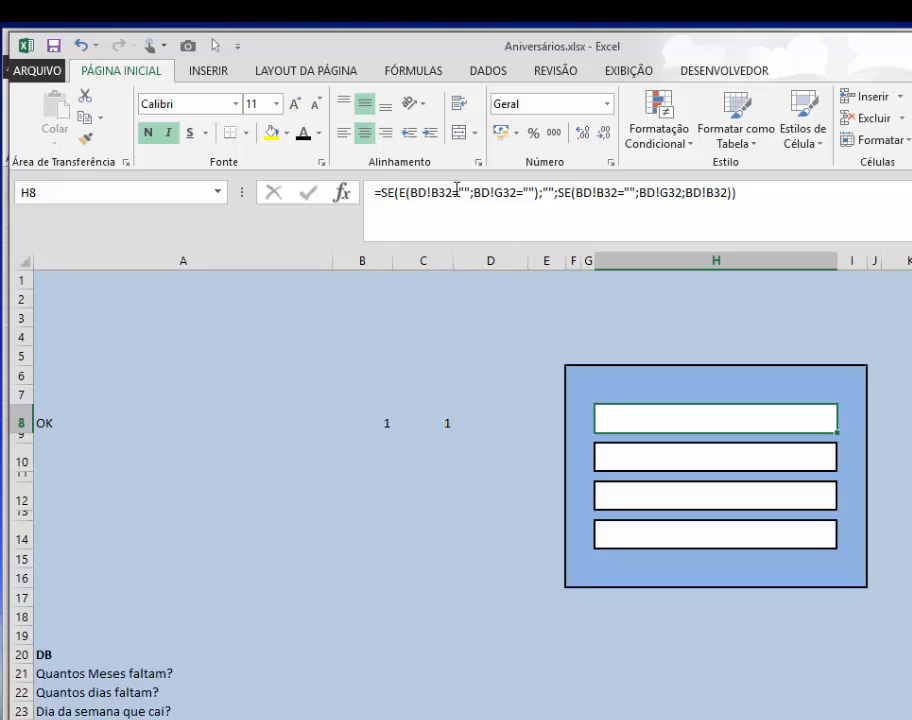
click(536, 192)
text())
click(250, 719)
click(280, 719)
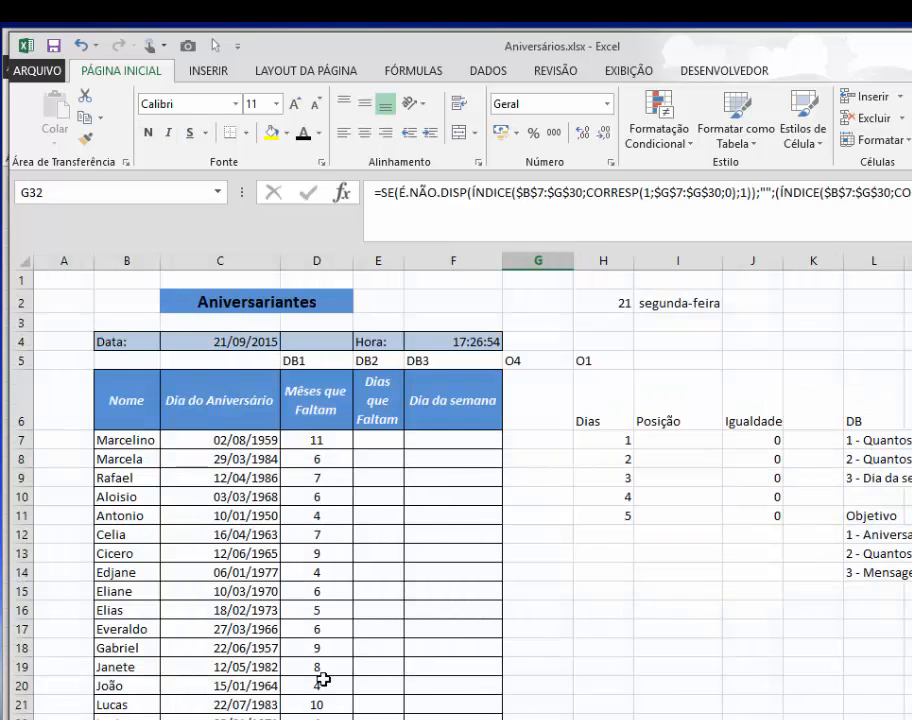
scroll(318, 692, down, 5)
click(136, 584)
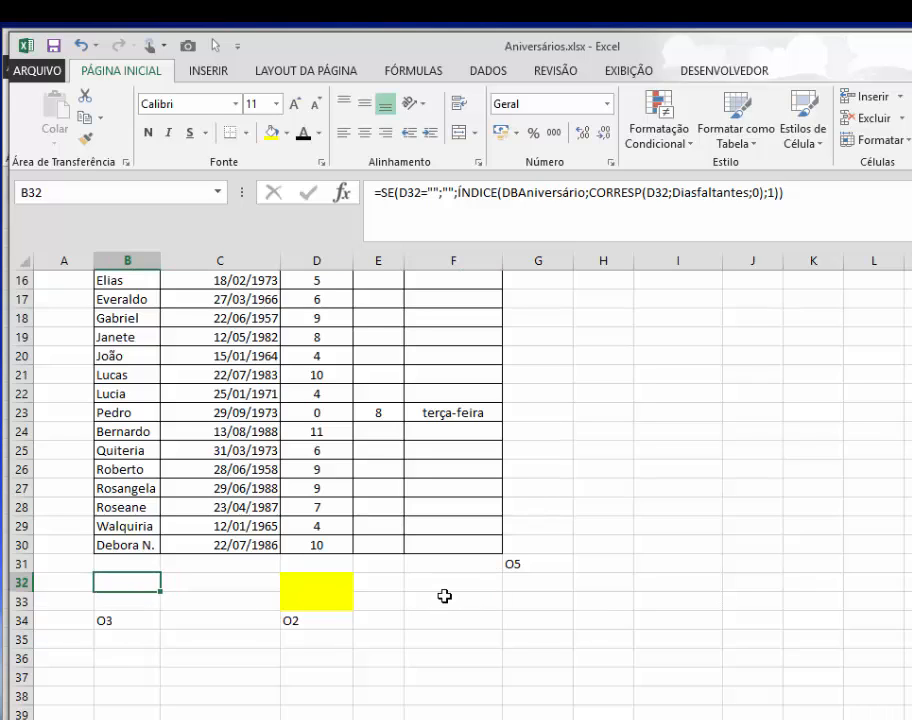
click(537, 583)
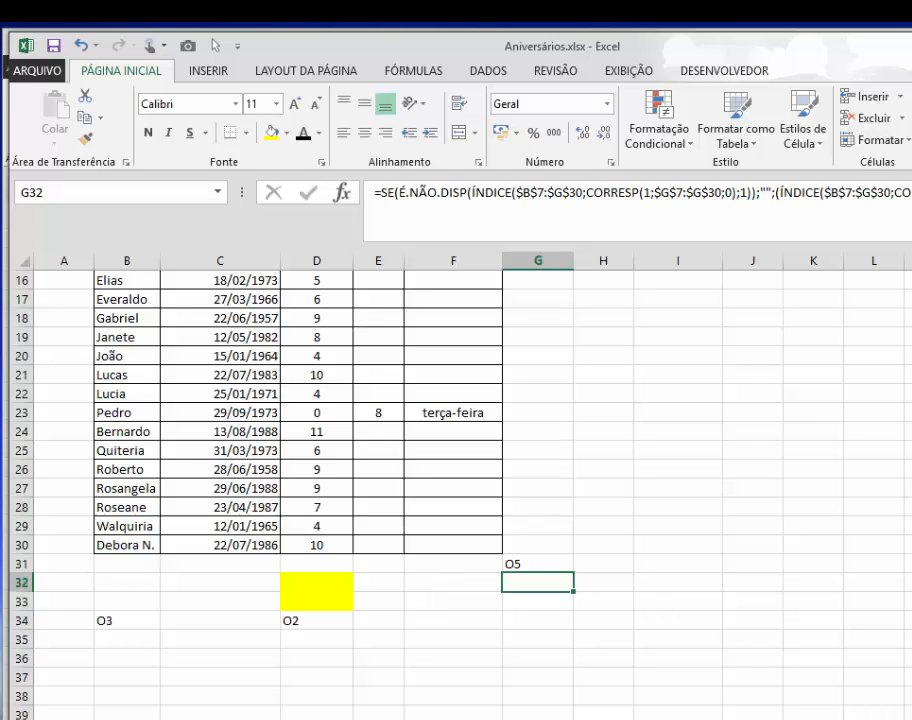
Compare the H8 formula on the Objetivo sheet with the name lookup formula in B32 on the BD sheet.
key(ctrl+Page_Up)
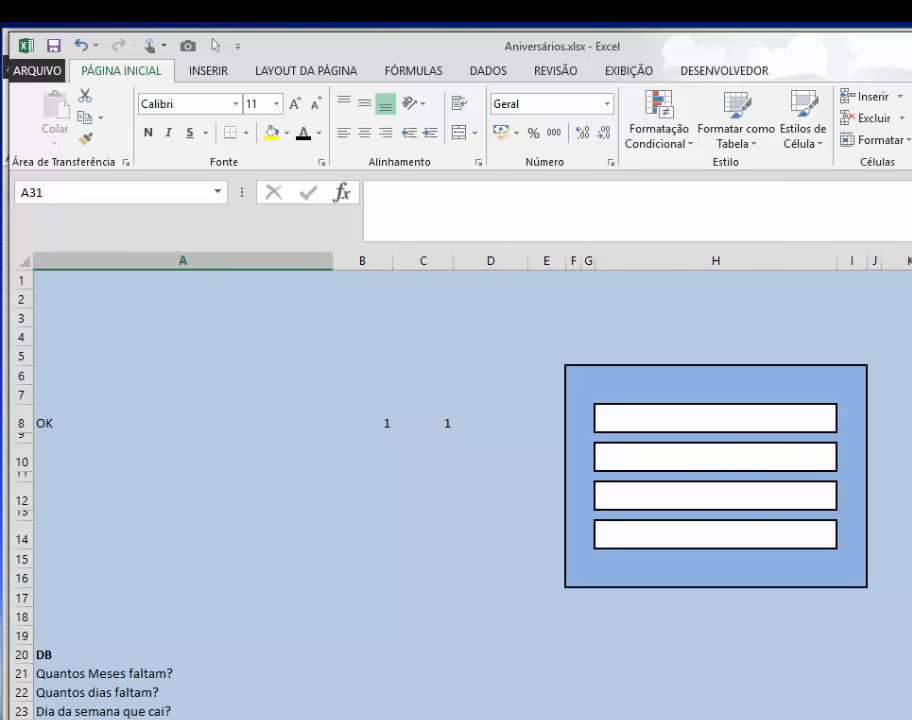
click(721, 435)
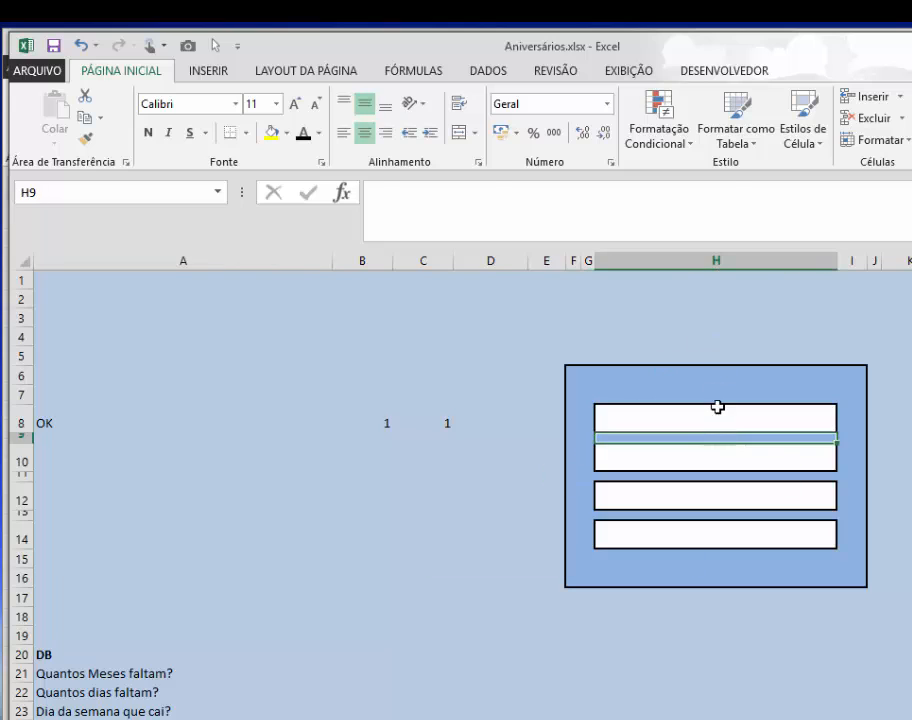
click(717, 417)
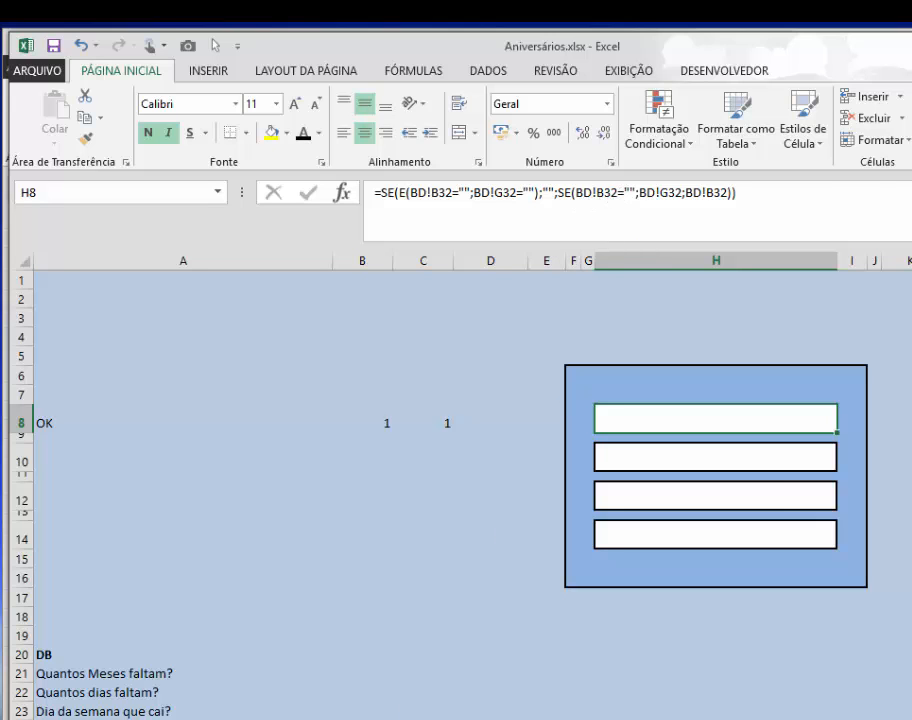
click(216, 718)
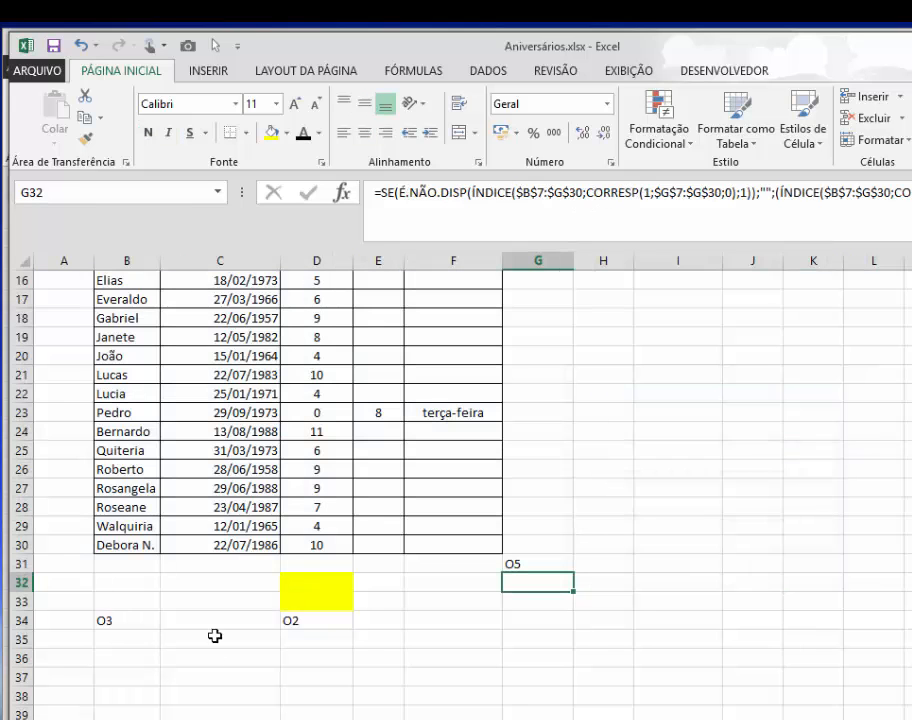
click(133, 576)
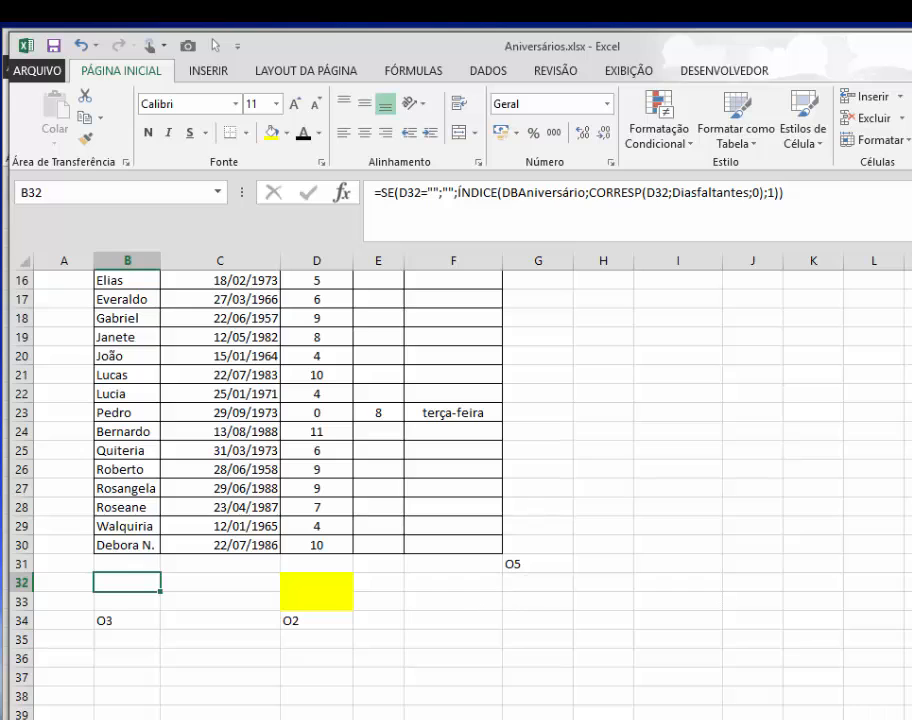
click(200, 718)
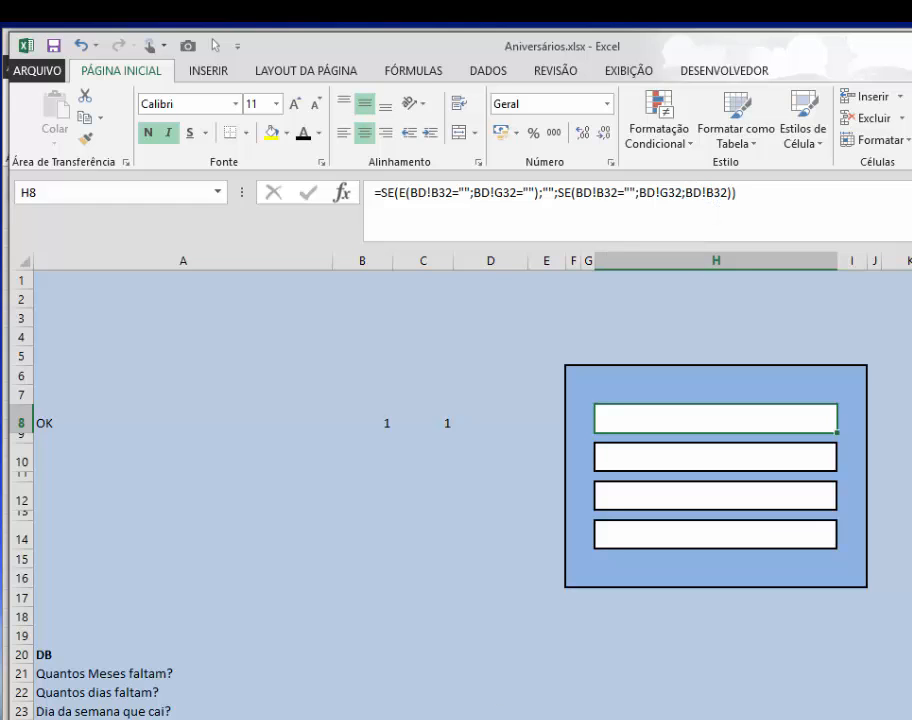
Set the date in C4 of the BD sheet to 28/09.
key(ctrl+Page_Up)
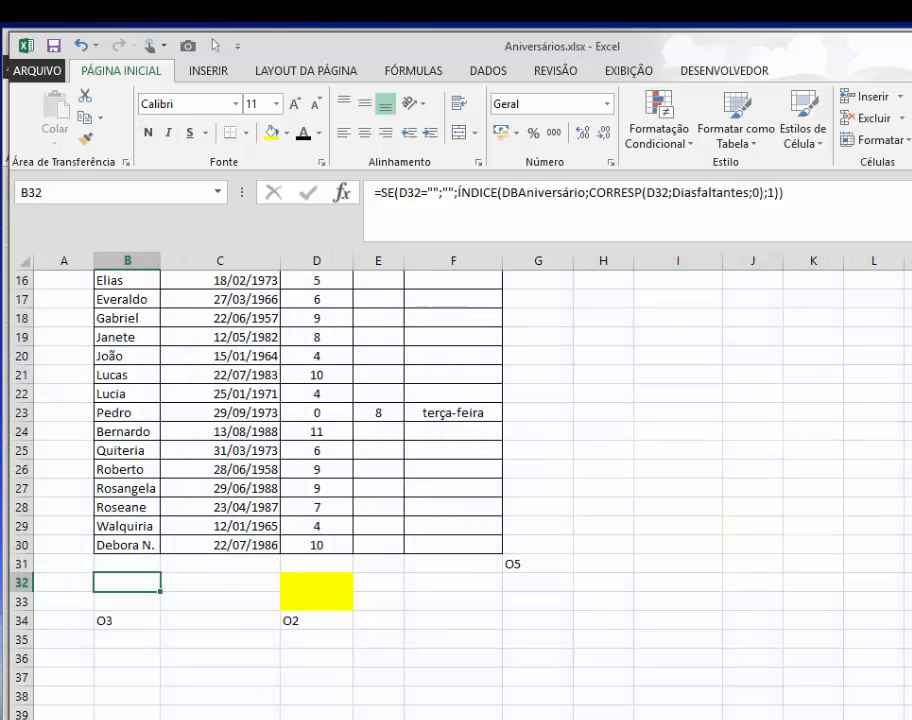
scroll(277, 619, up, 5)
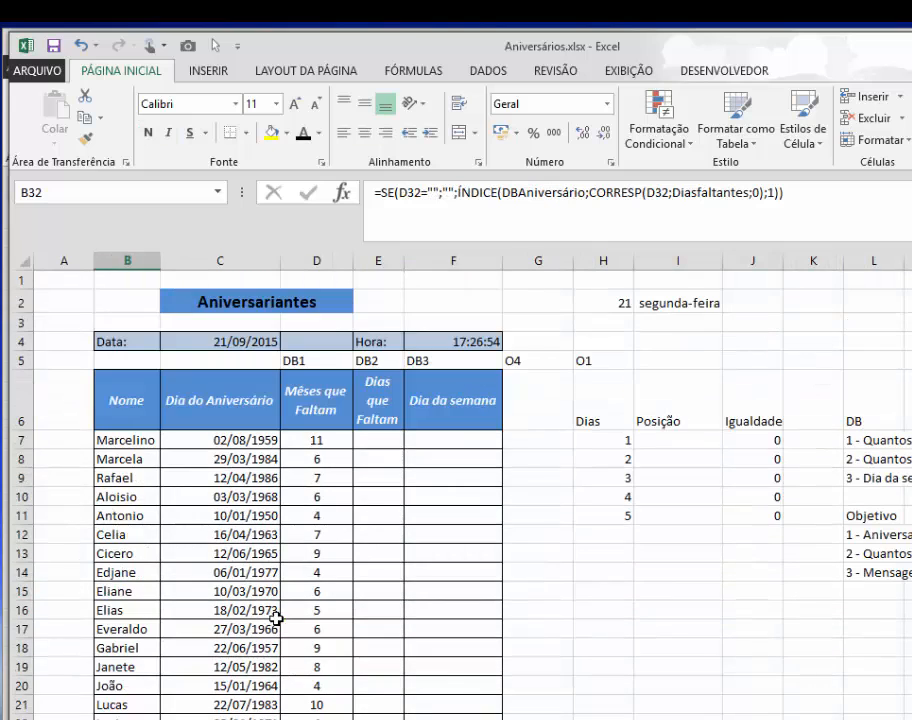
click(265, 344)
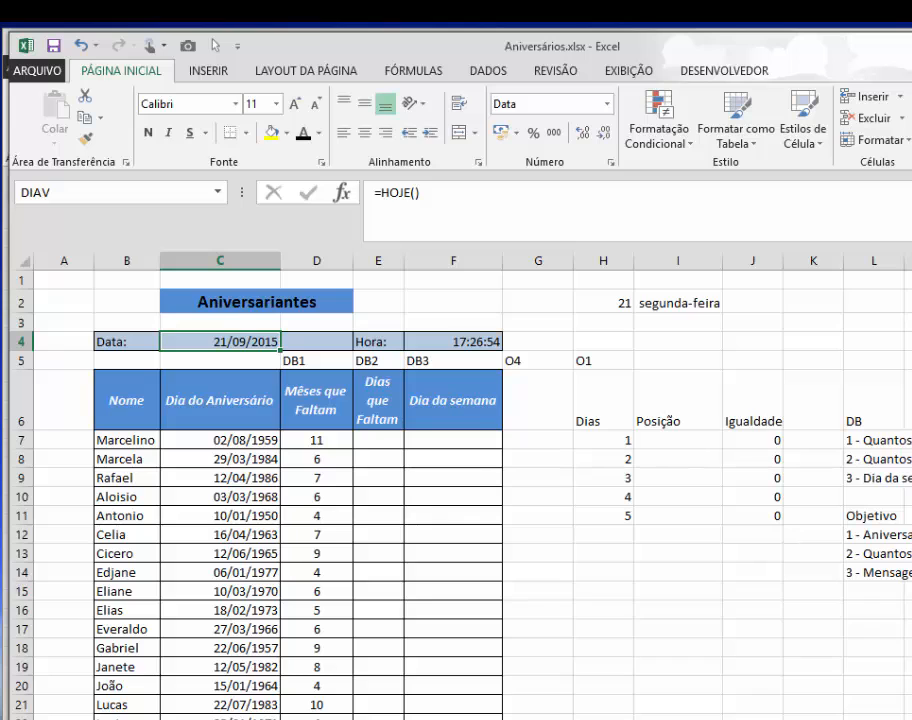
text(28/09)
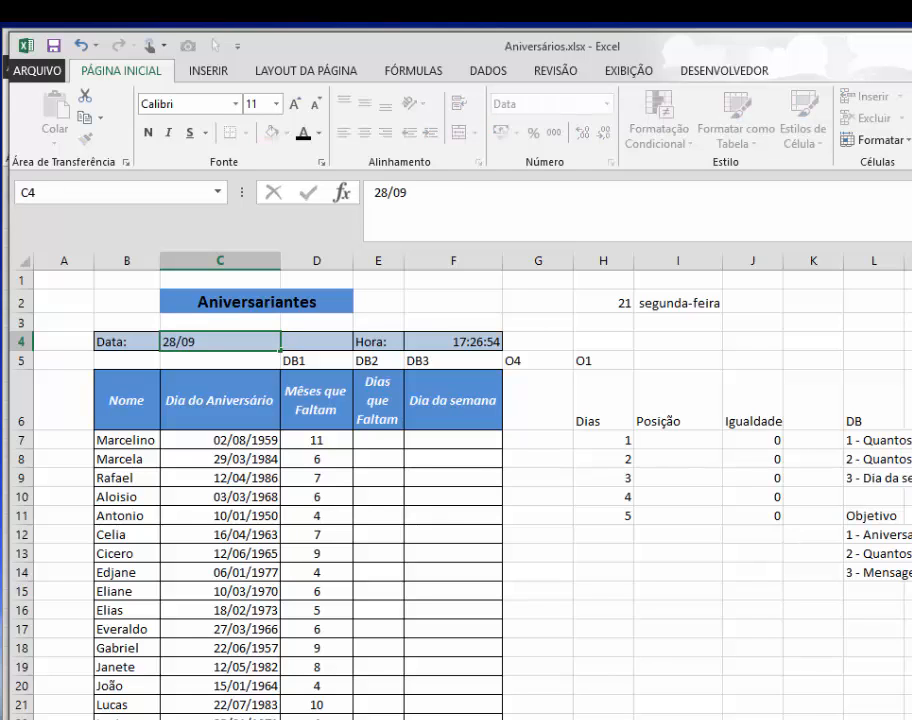
key(Return)
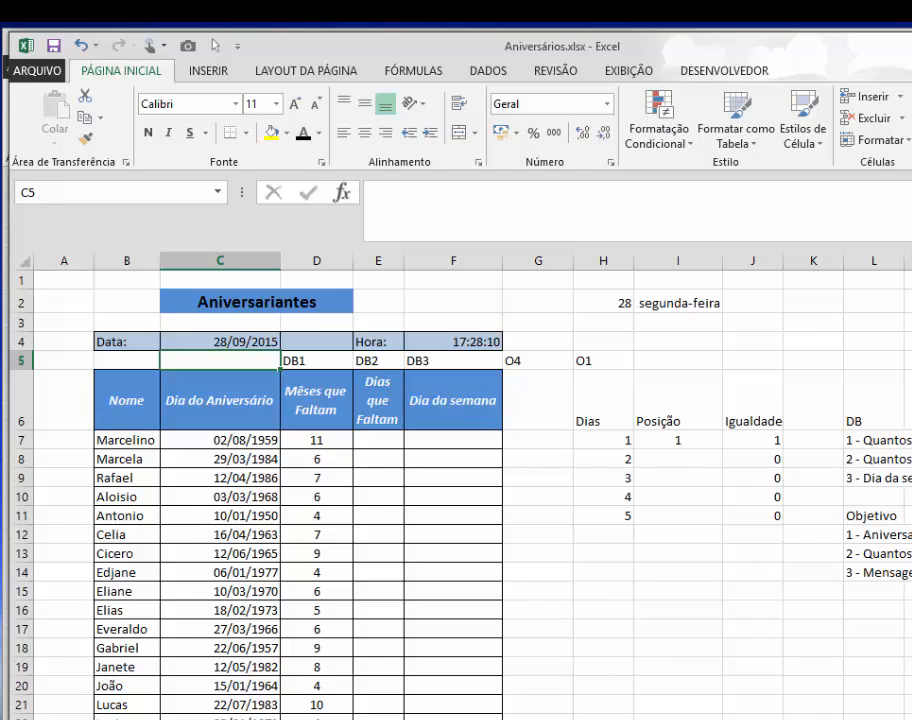
Check the row 32 lookups on the BD sheet, and examine the empty-text result in the H8 formula on the Objetivo sheet.
scroll(330, 450, down, 3)
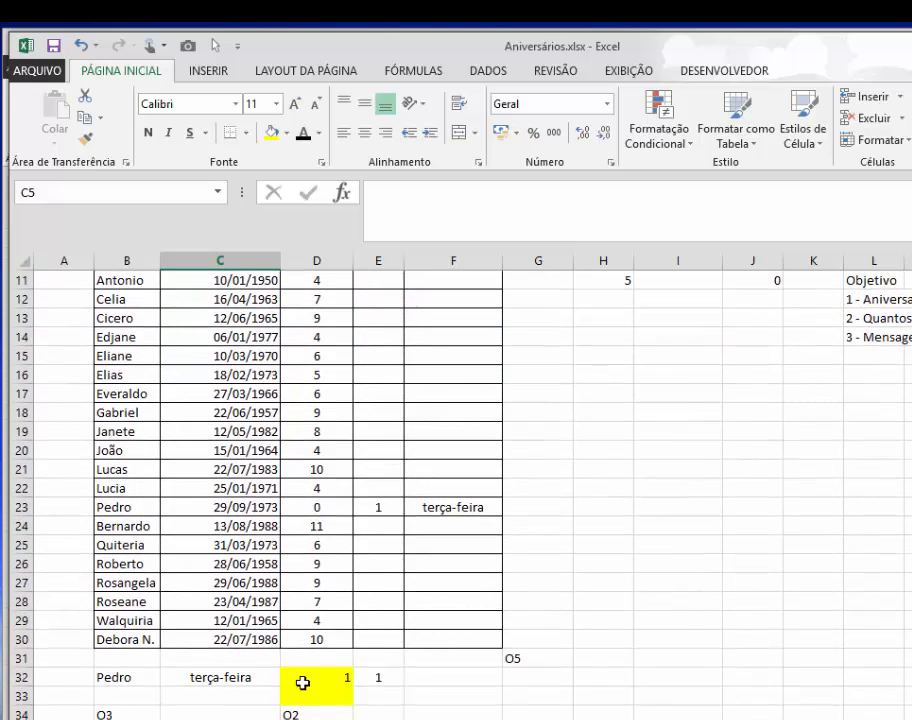
key(ctrl+Page_Up)
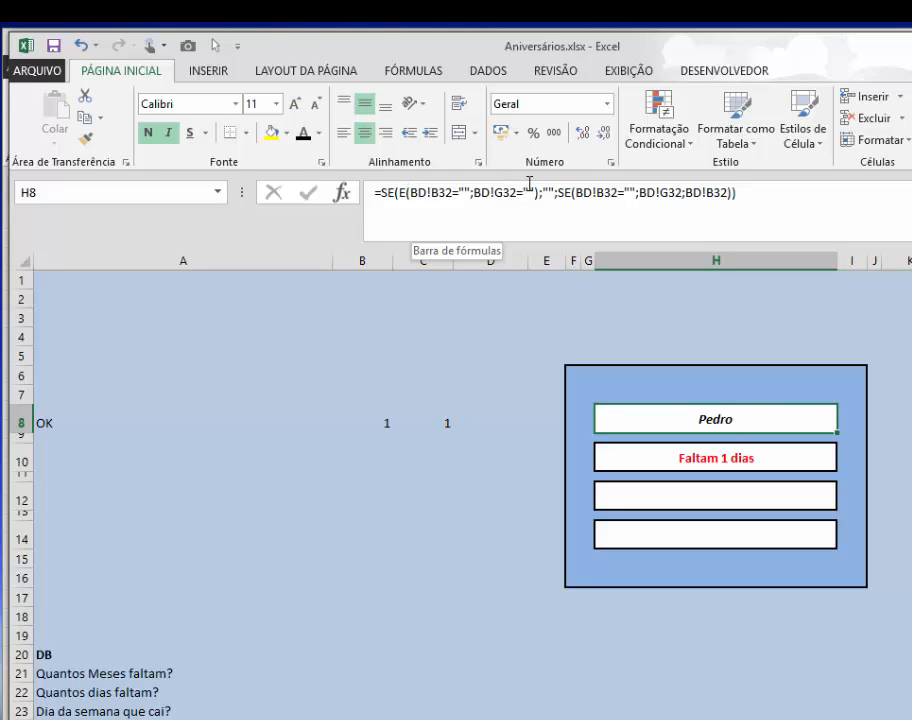
drag(554, 191, 536, 192)
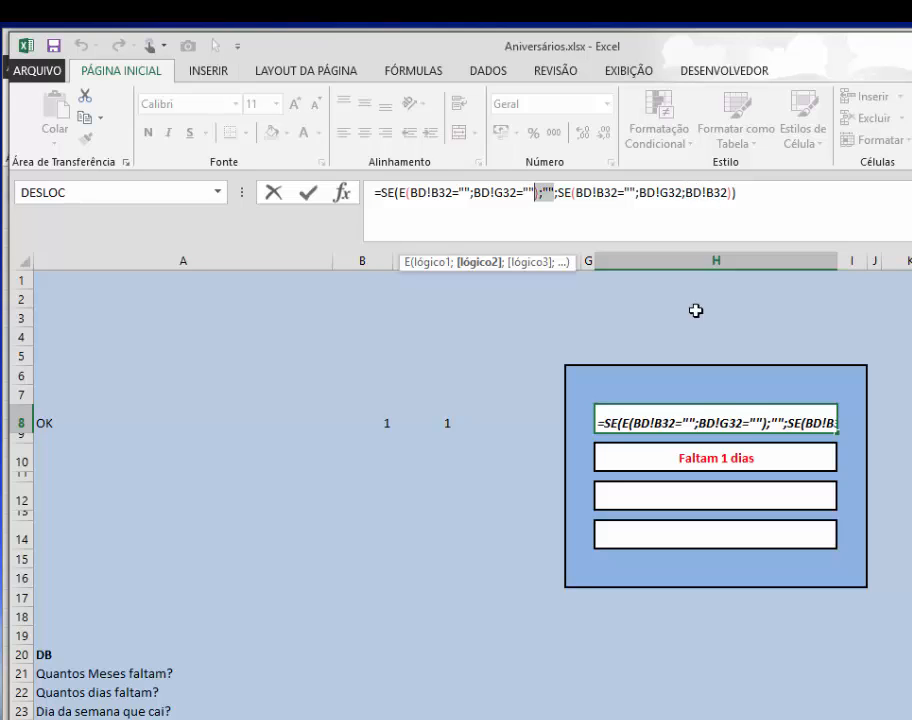
text())
click(718, 418)
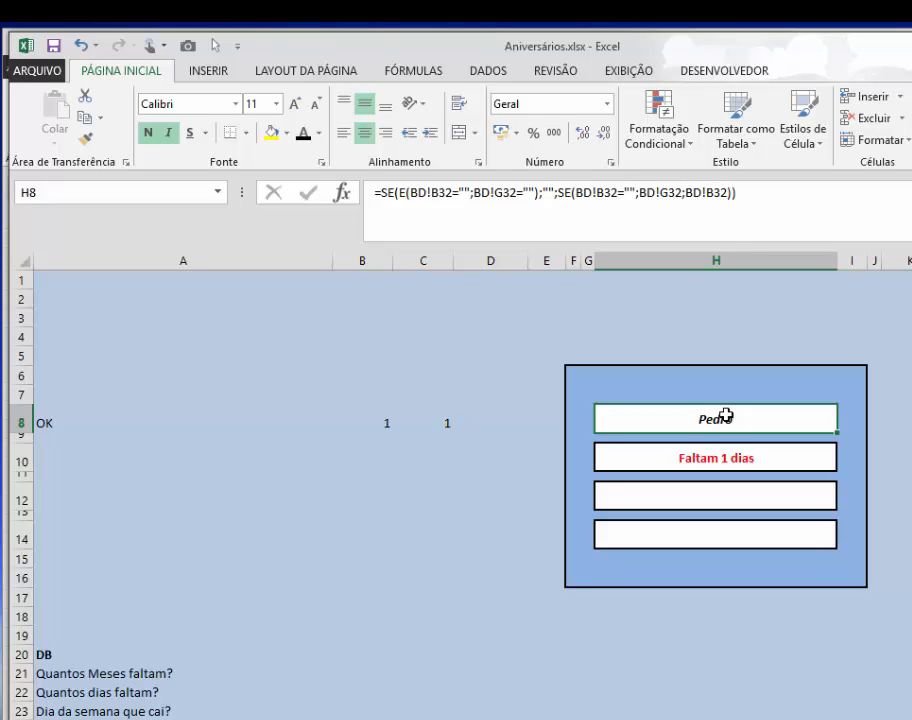
Compare the H10 message formula on the Objetivo sheet with the congratulation formula it references in H32 on the BD sheet.
click(733, 462)
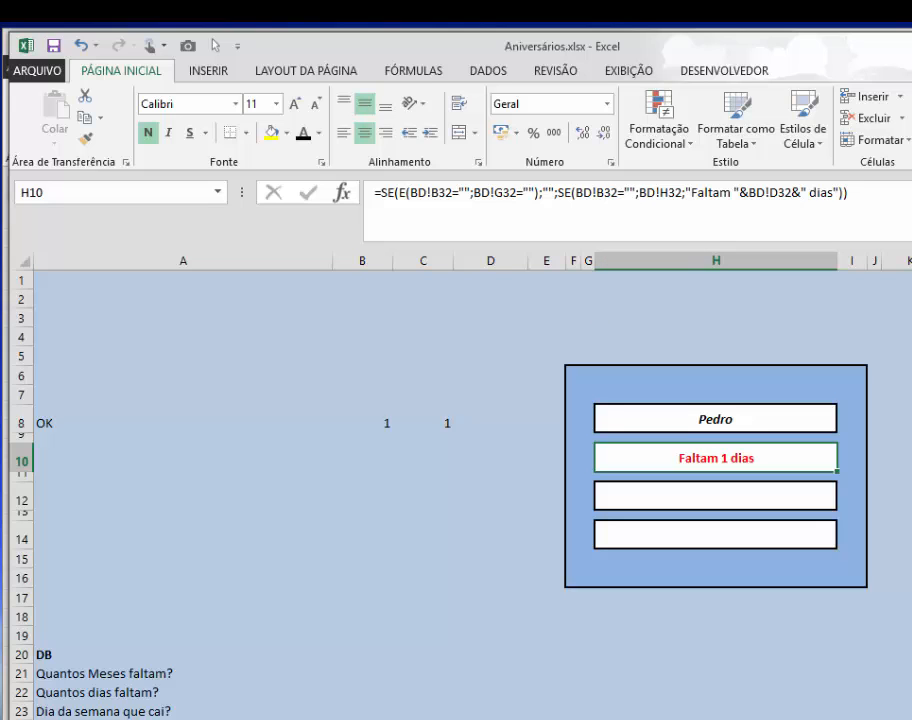
key(ctrl+Page_Down)
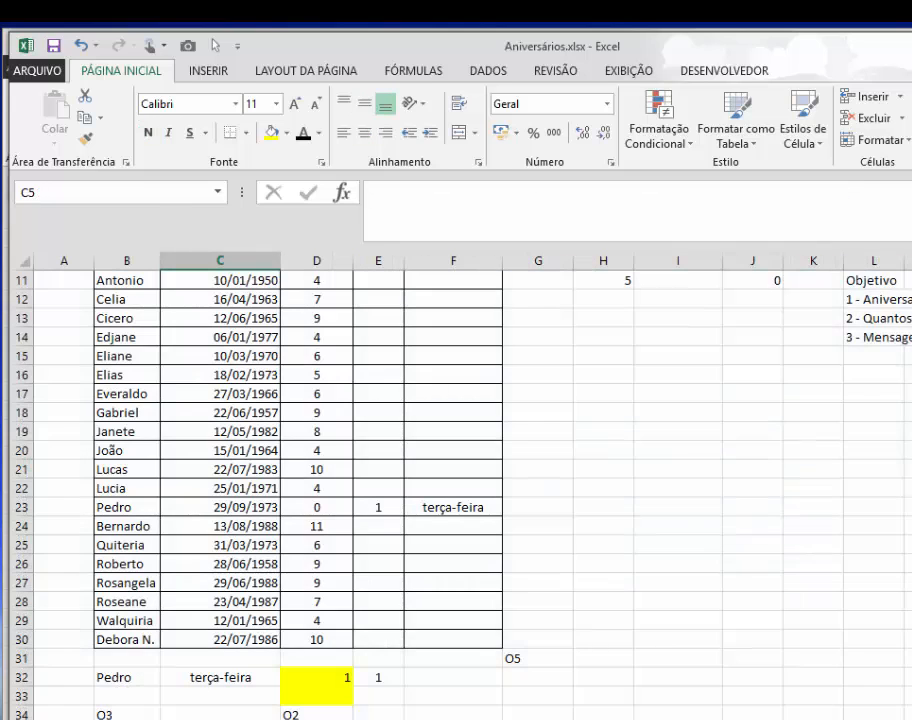
click(592, 676)
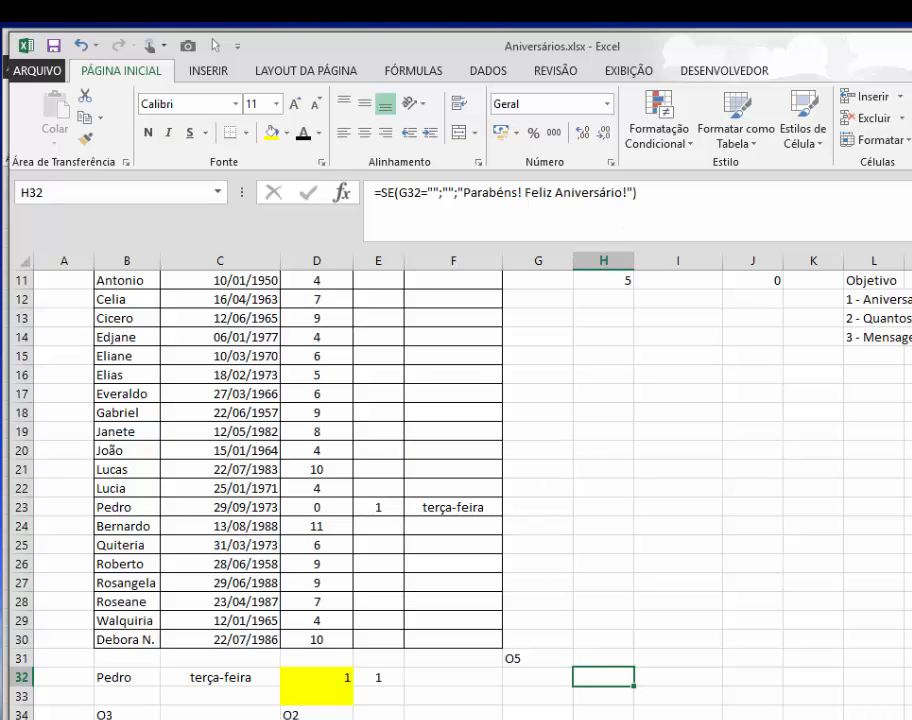
key(ctrl+Page_Up)
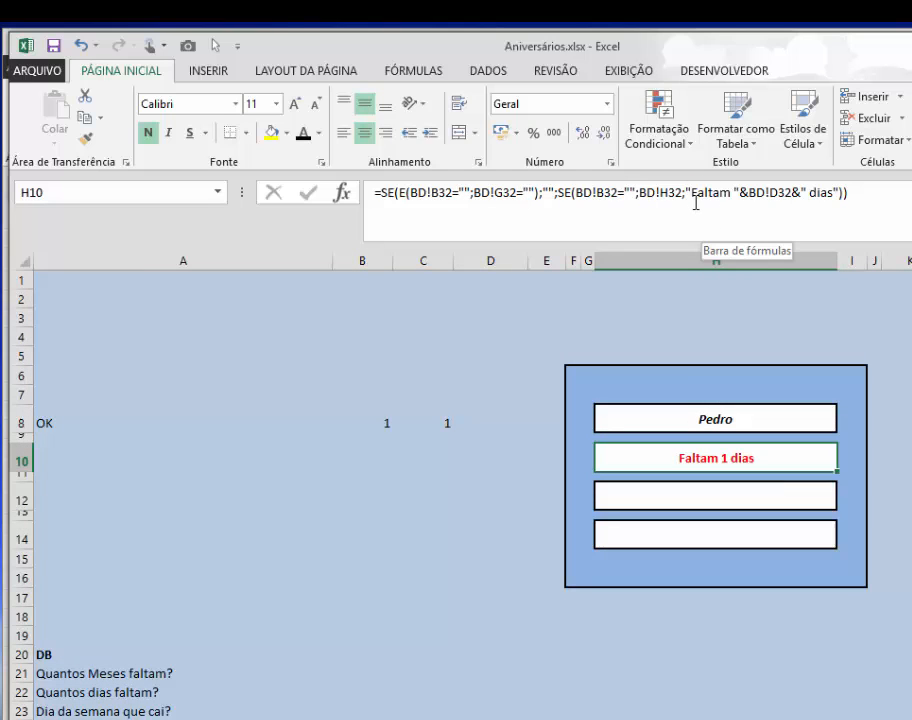
click(731, 199)
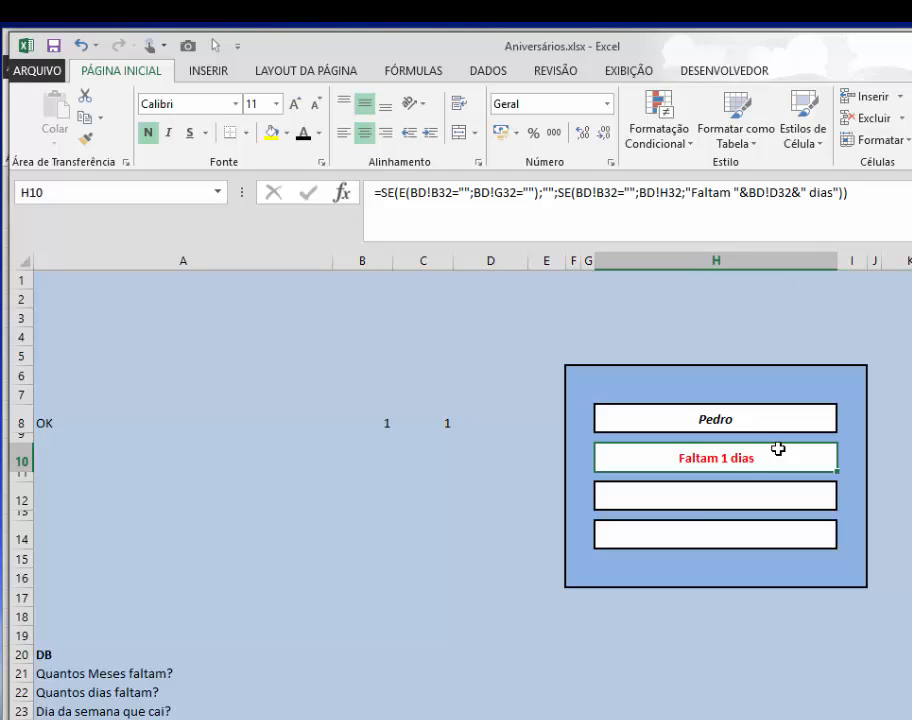
click(770, 718)
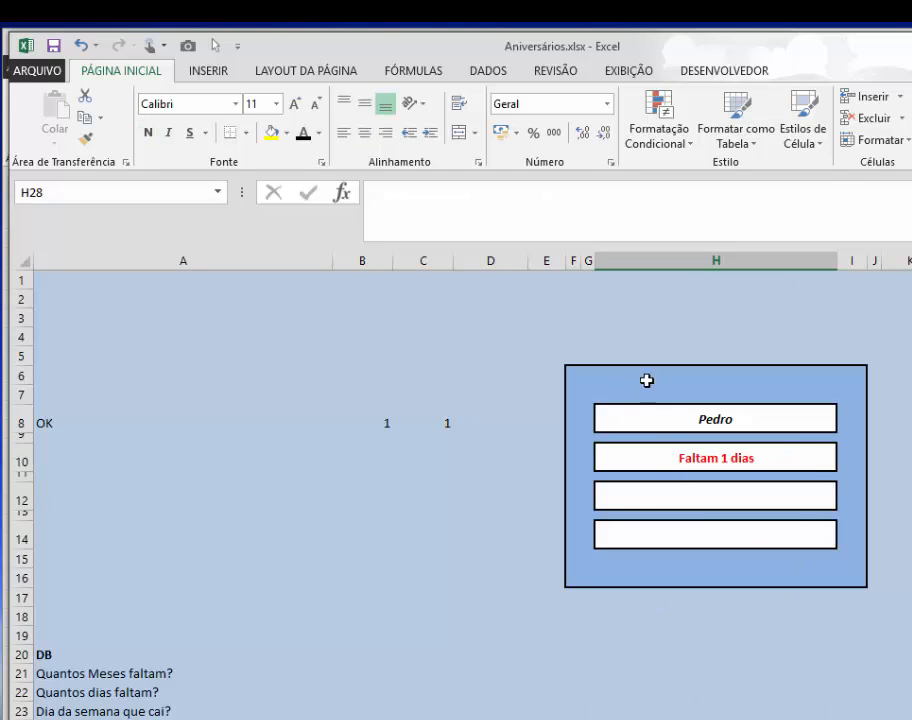
click(670, 456)
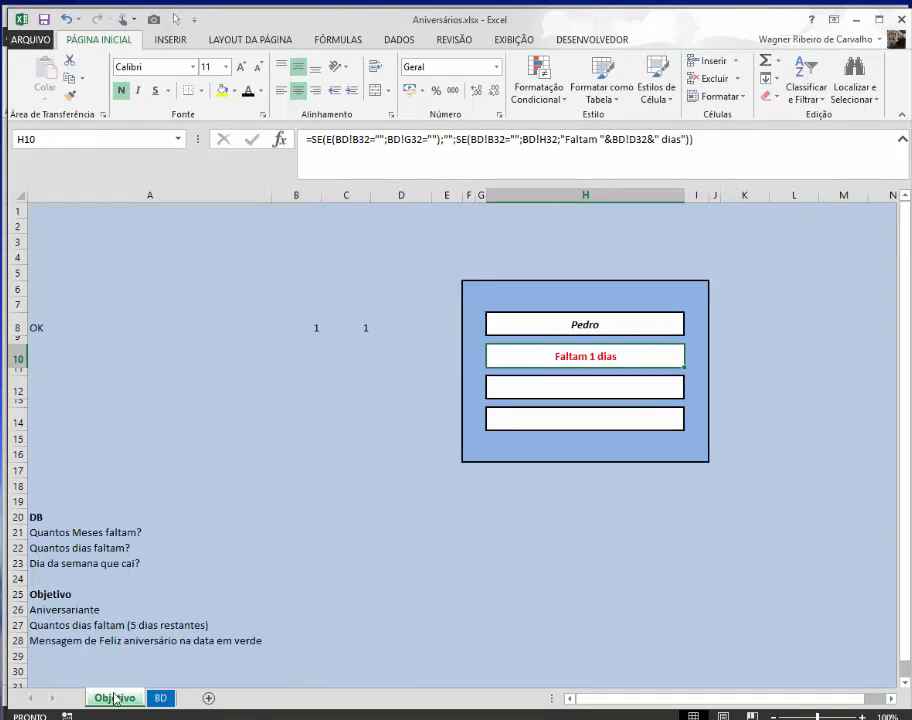
Set the date in C4 of the BD sheet to 29/09.
click(160, 698)
scroll(130, 608, up, 4)
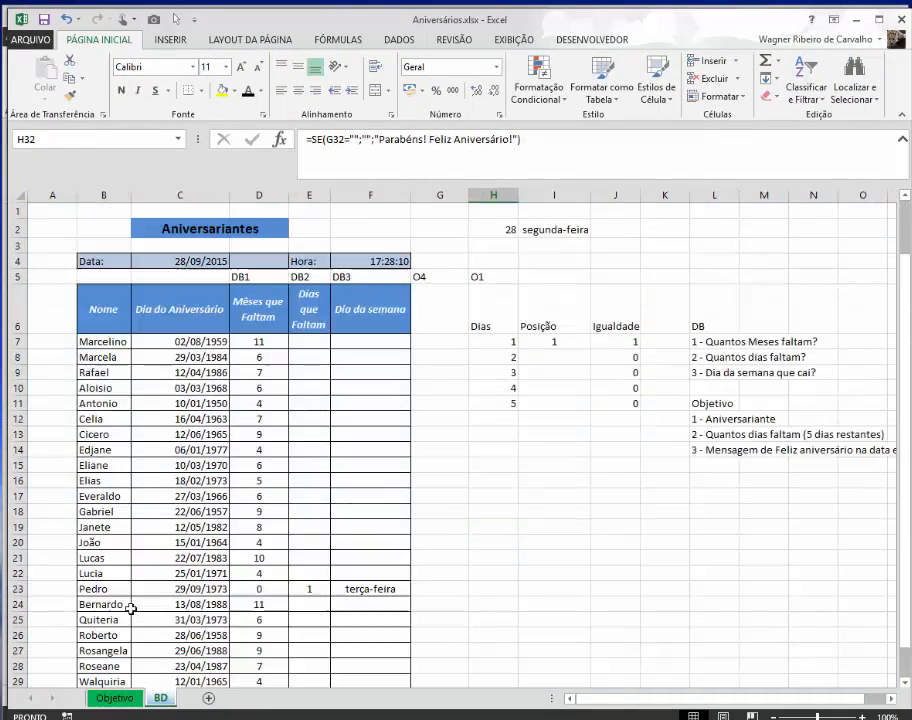
click(216, 264)
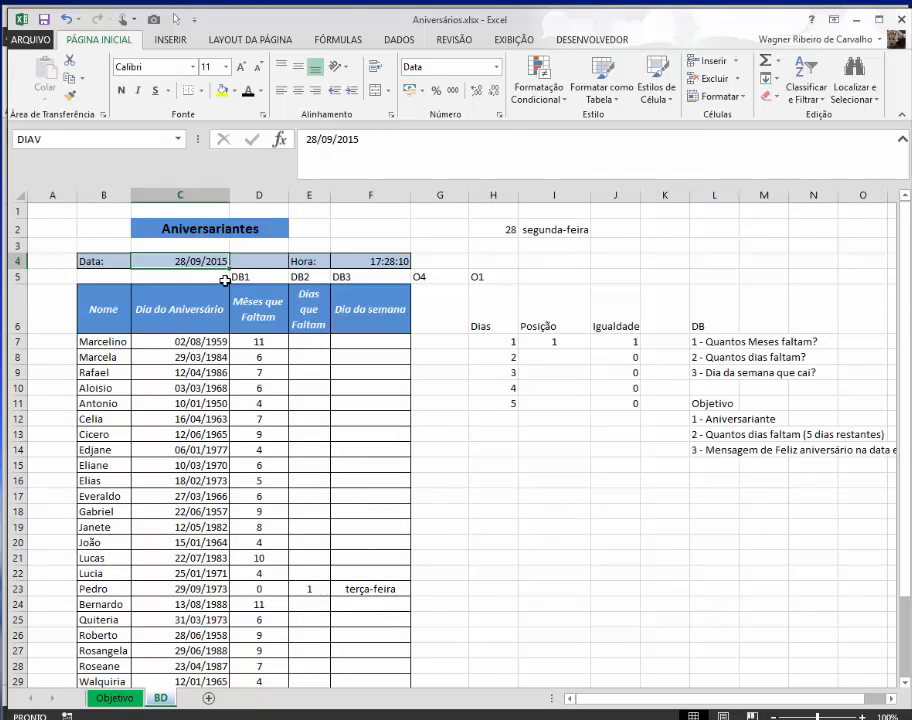
text(29/09)
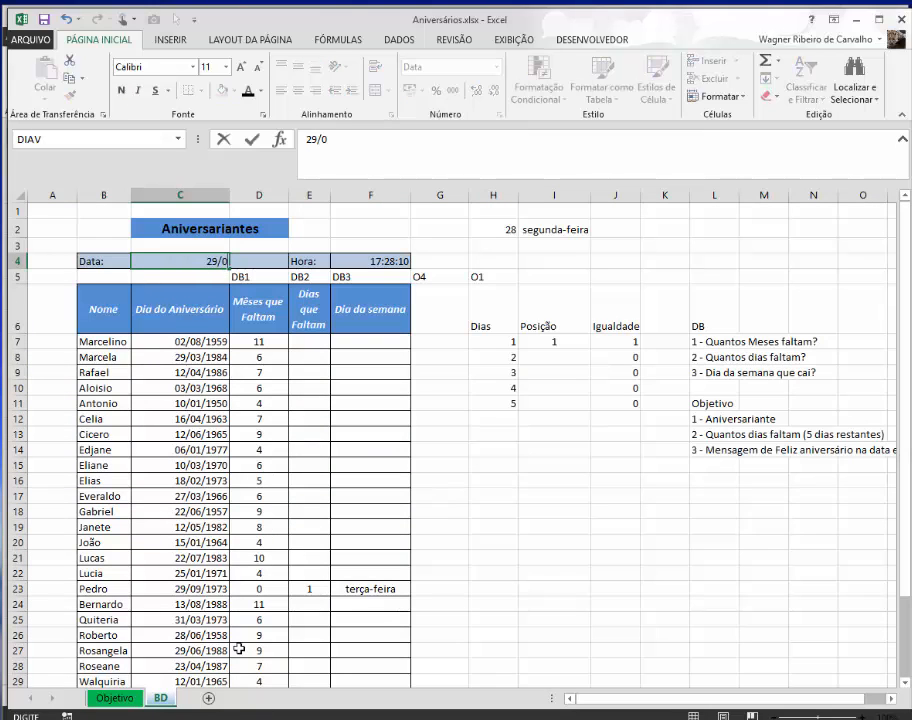
key(Return)
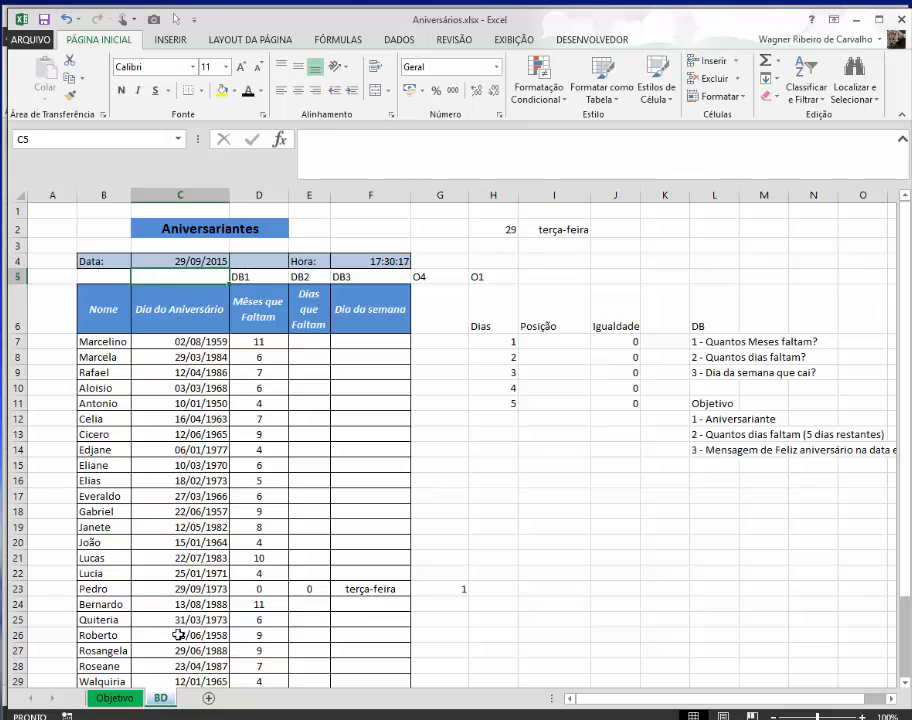
Check the Objetivo panel's name and message against the row 32 lookups on the BD sheet.
click(118, 698)
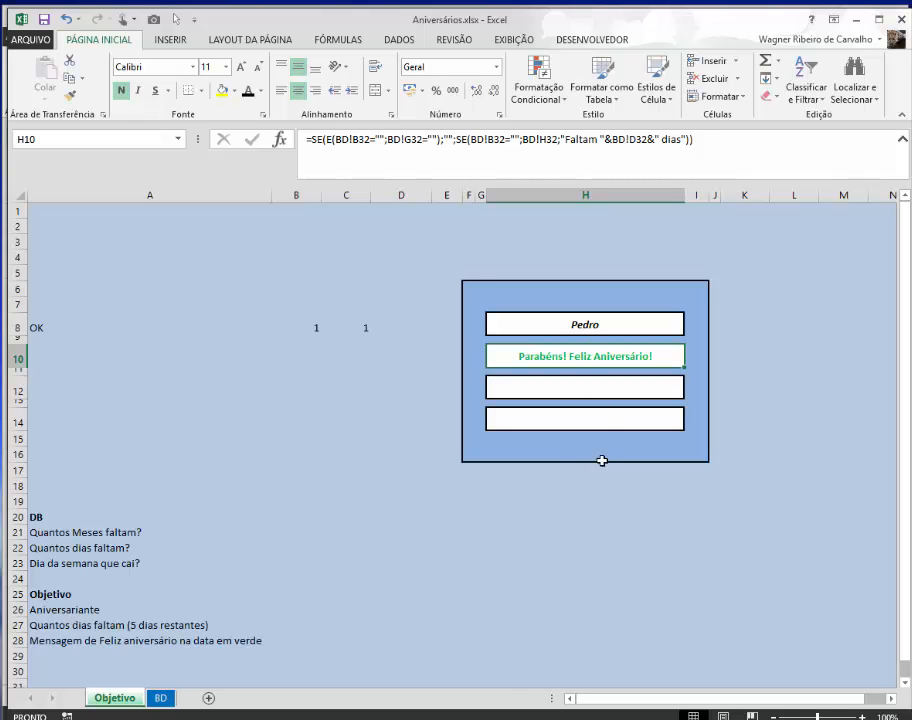
click(160, 698)
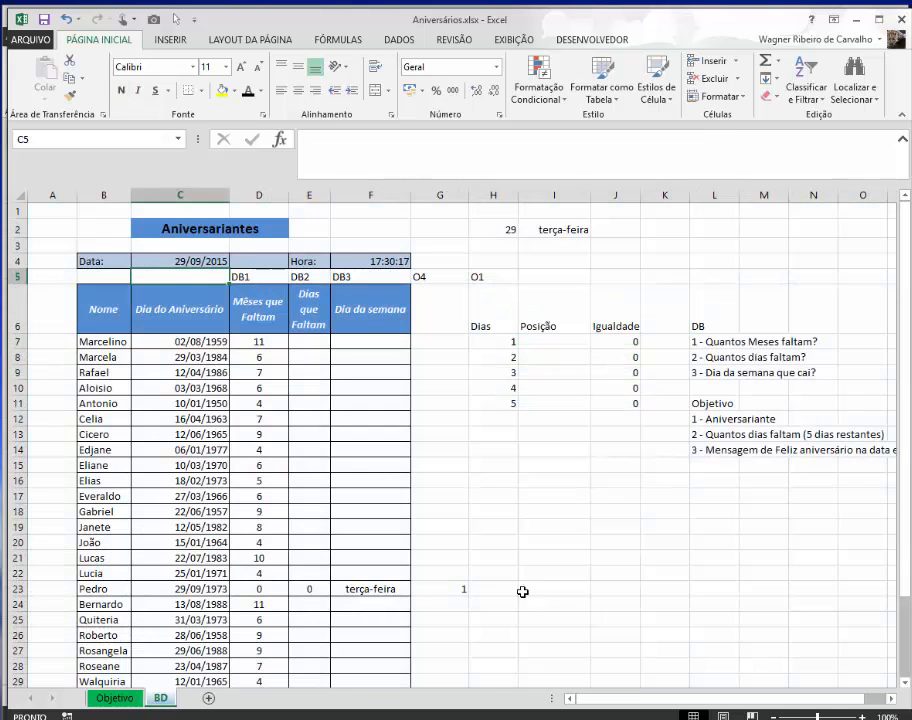
scroll(552, 580, down, 5)
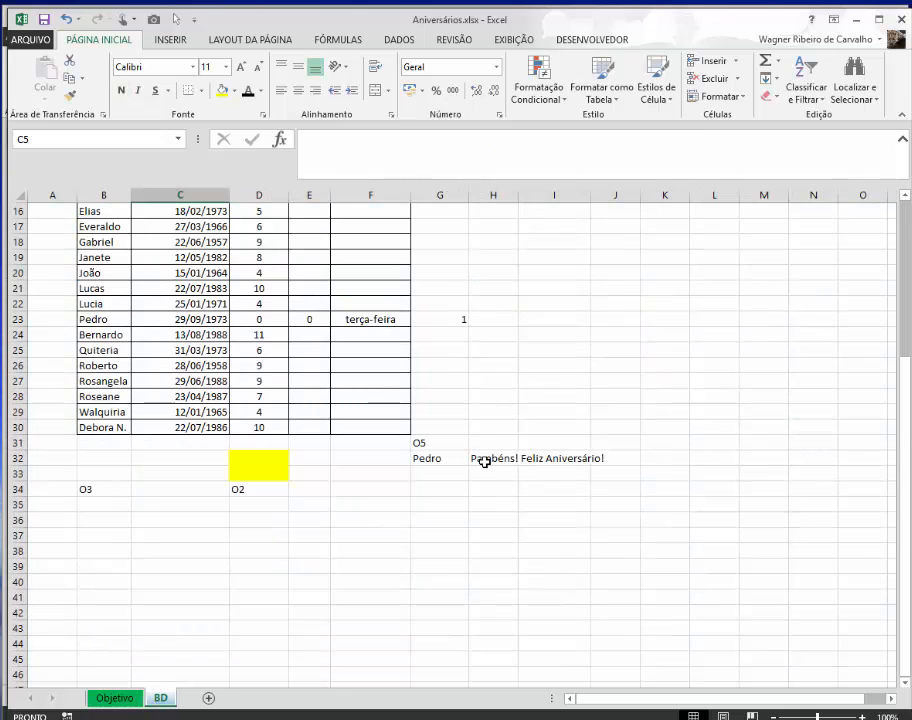
Review the conditional formatting rule applied to the message cell H10 on the Objetivo sheet, leaving it unedited.
click(112, 697)
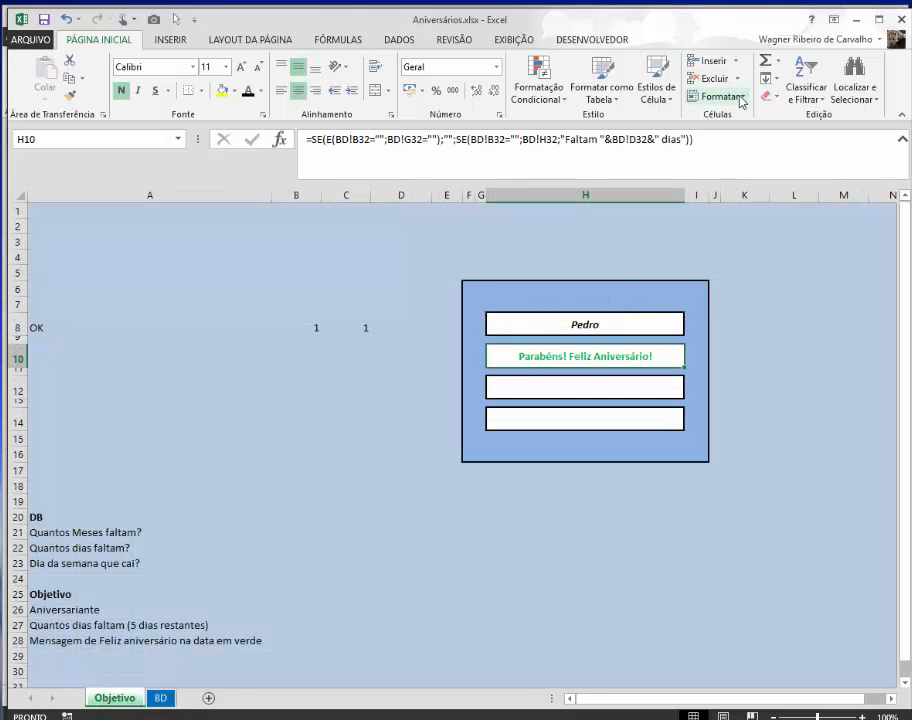
click(539, 90)
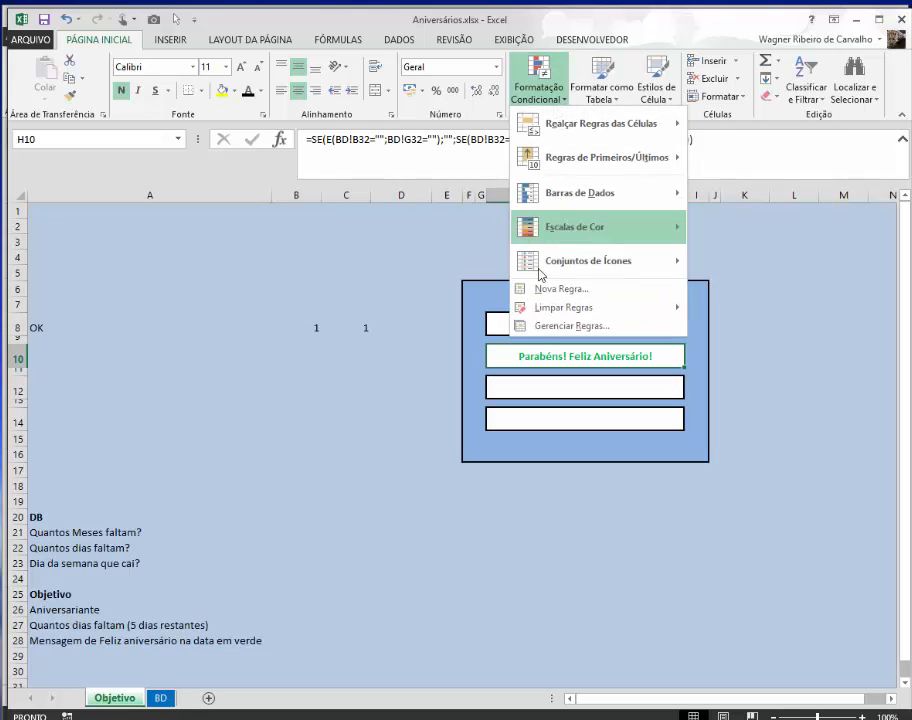
click(539, 327)
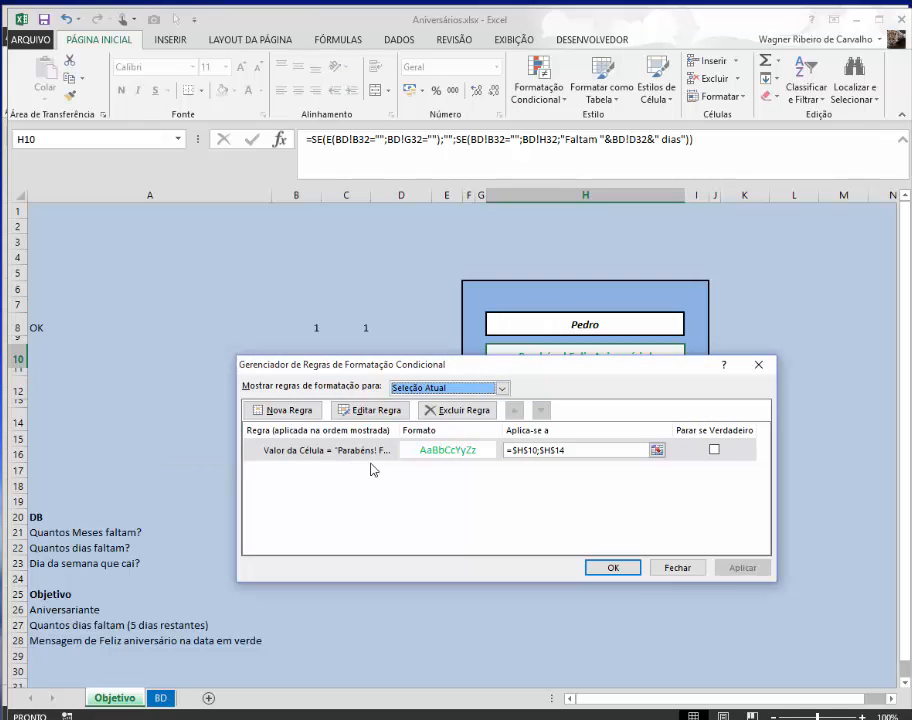
mouse_move(466, 365)
mouse_down()
mouse_move(449, 418)
mouse_move(463, 377)
mouse_up()
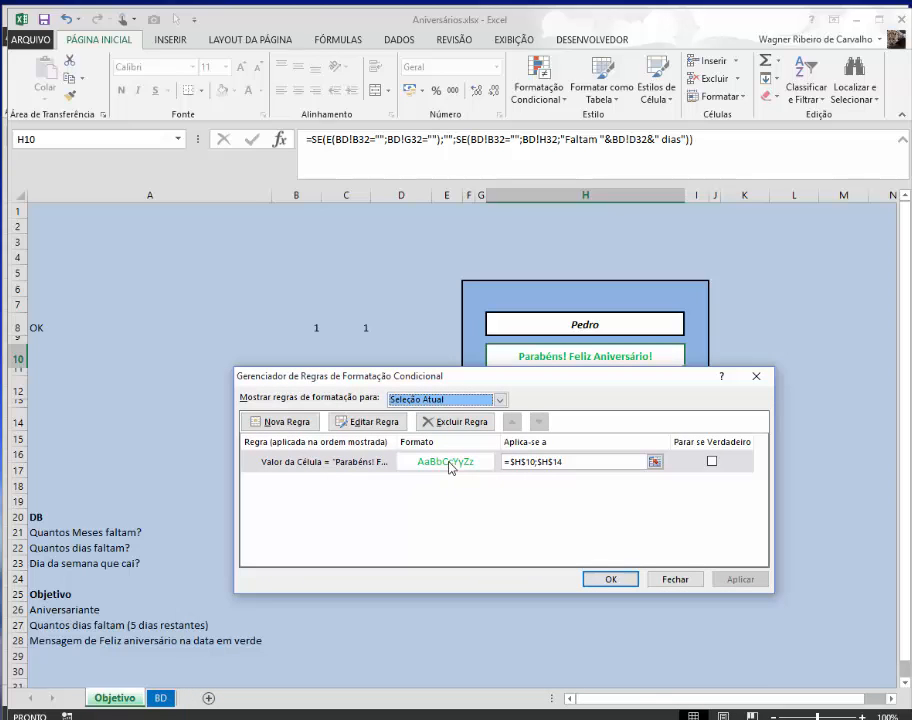
click(661, 581)
click(596, 562)
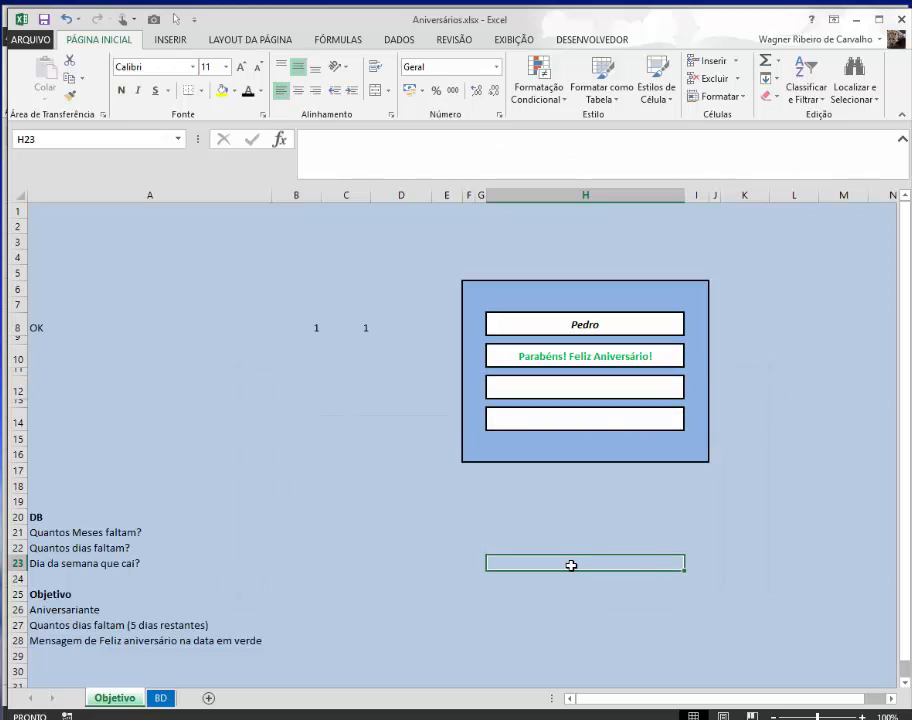
Clear the test values and test formula from A8:C8 on the Objetivo sheet.
drag(363, 335, 151, 331)
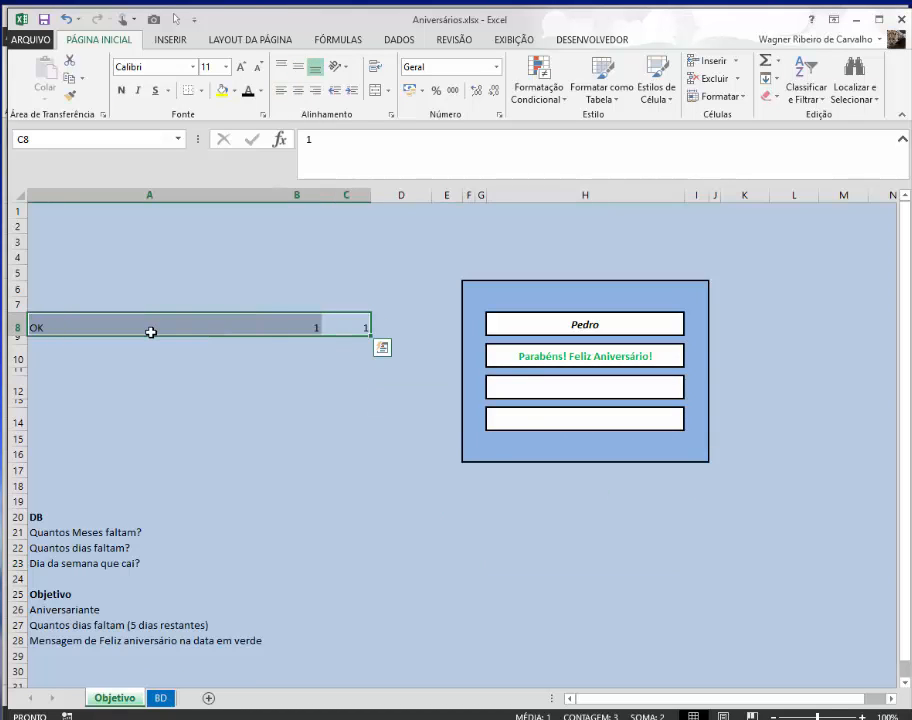
key(Delete)
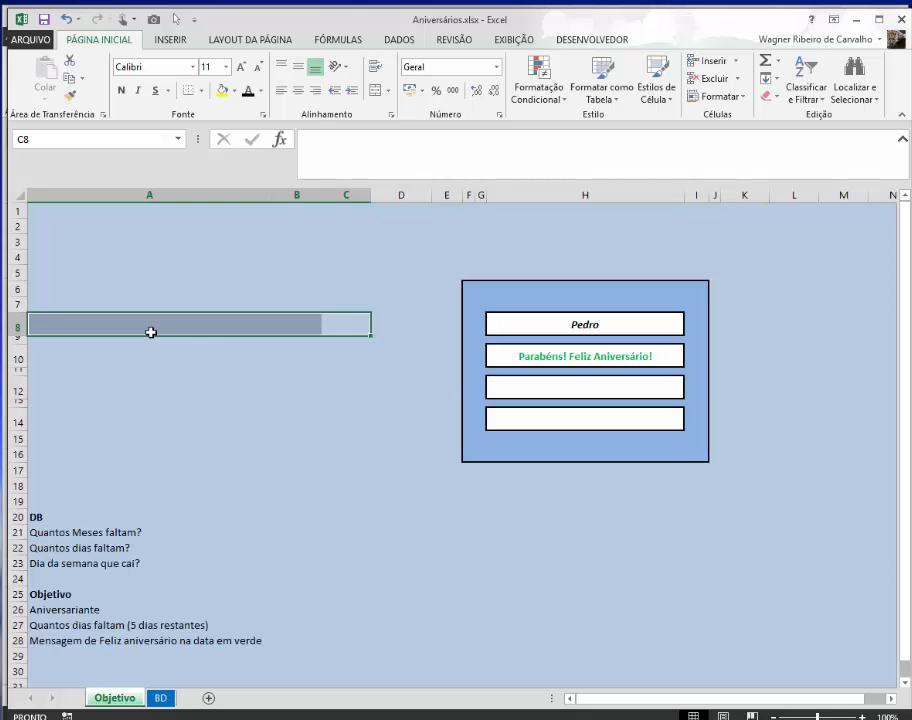
click(333, 485)
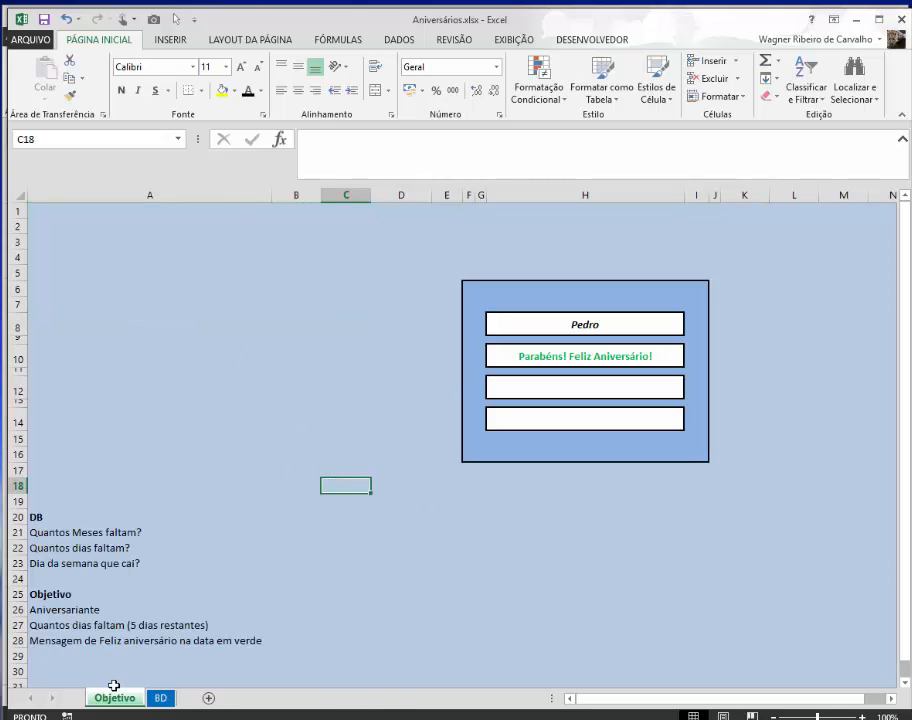
click(152, 700)
click(114, 698)
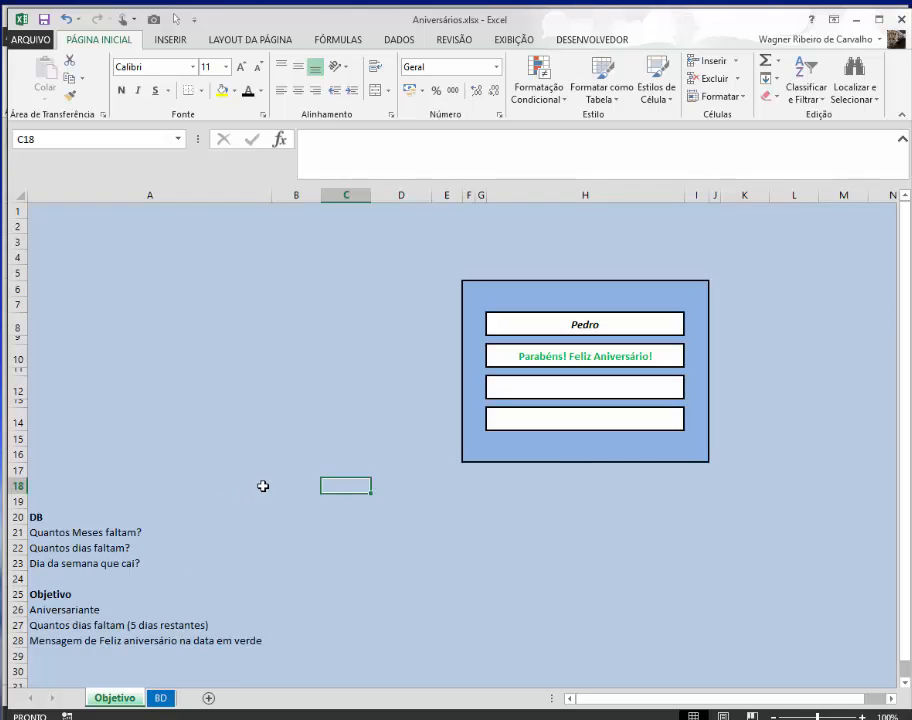